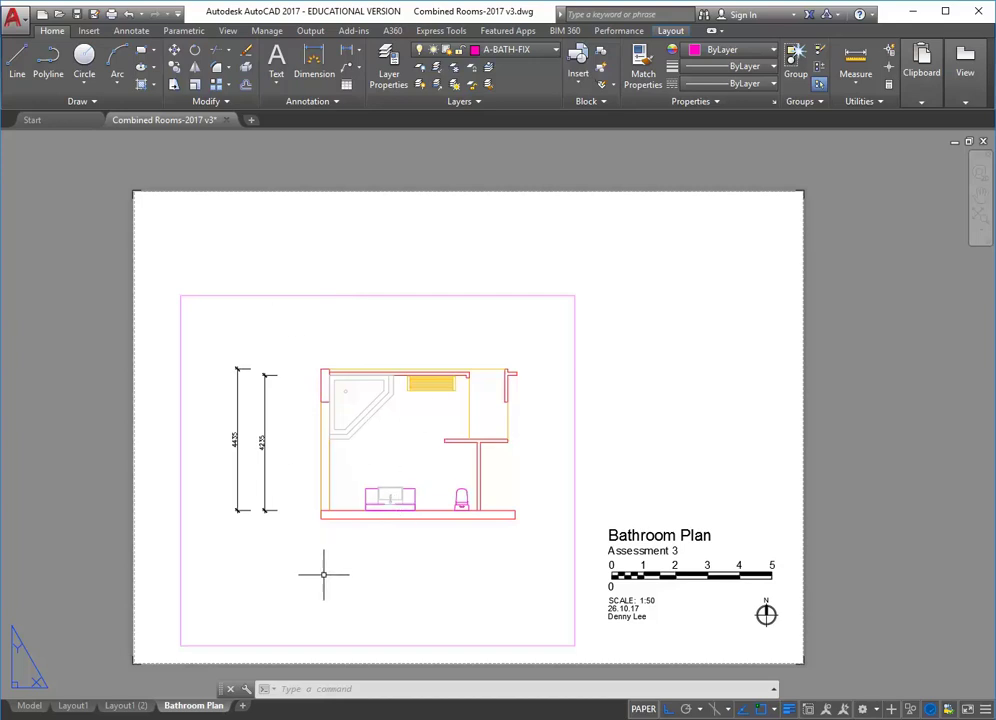
key(alt+Tab)
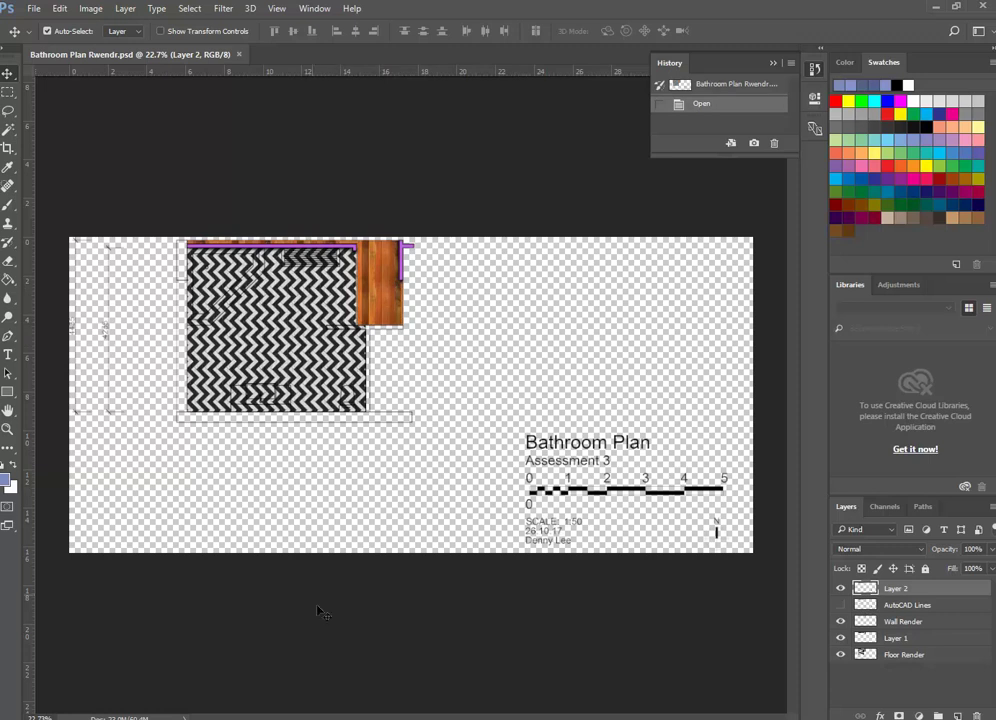
mouse_move(294, 719)
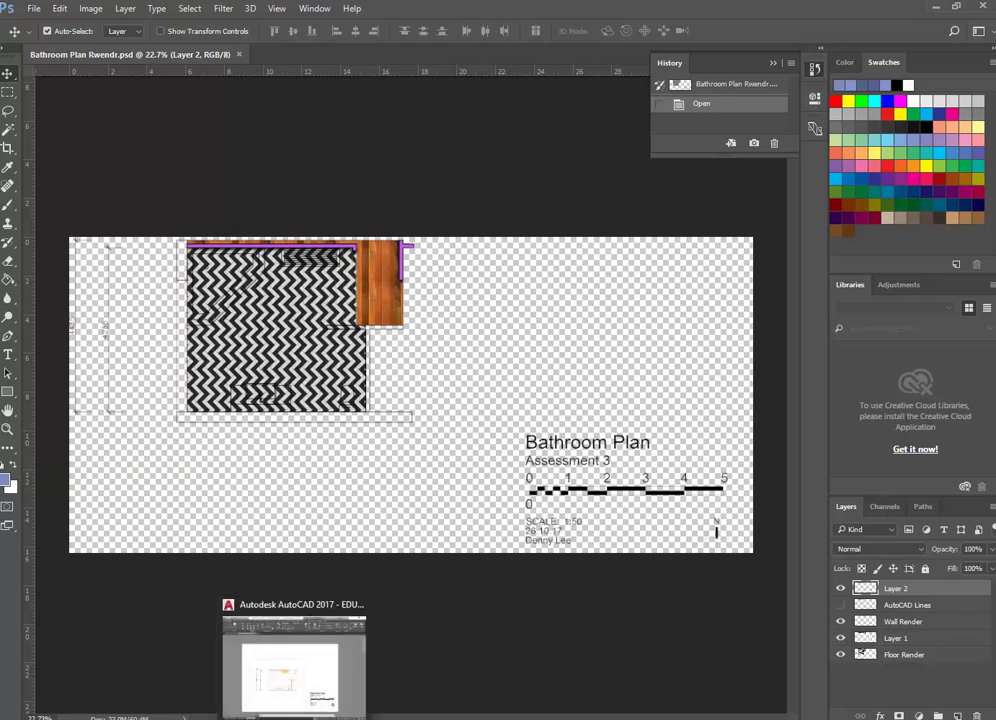
click(294, 665)
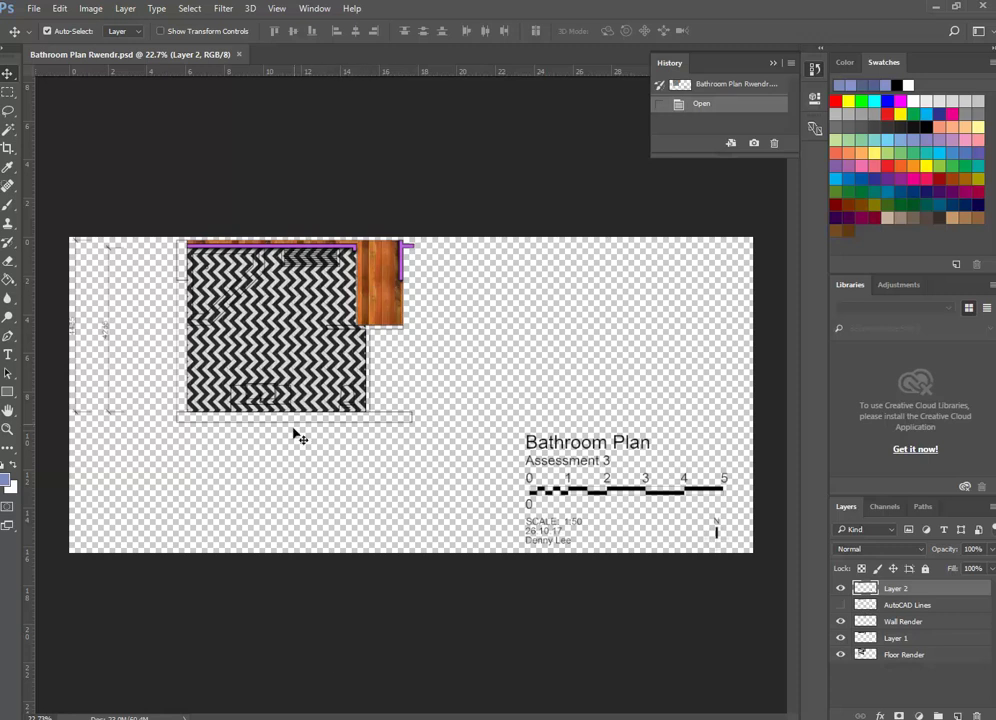
key(alt+Tab)
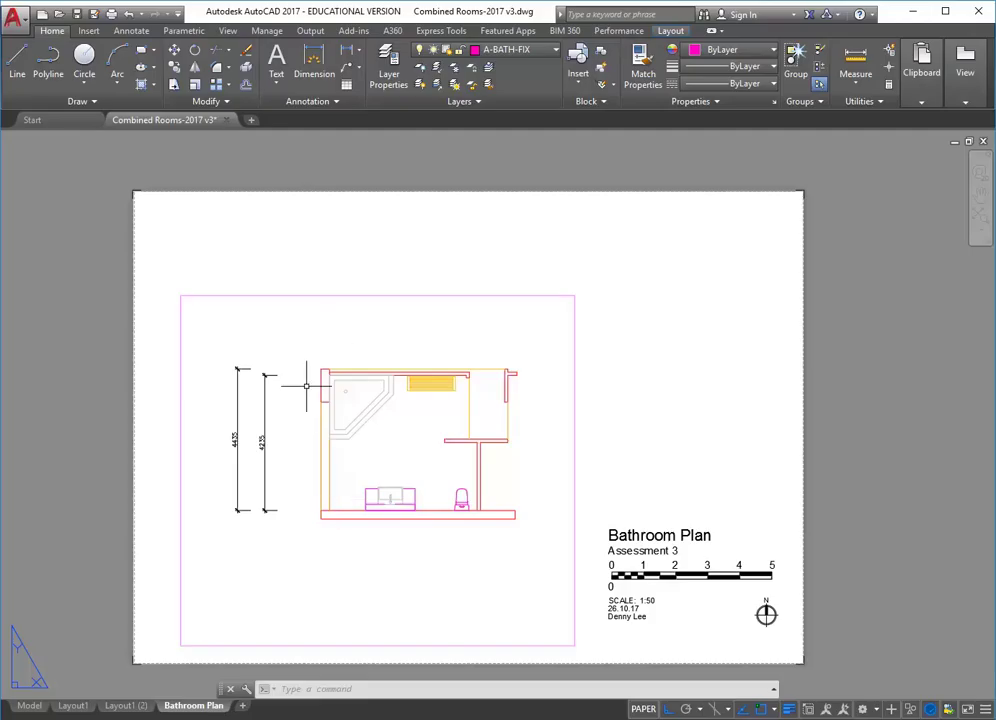
In model space, move the vanity unit with the basin along the bottom wall, further away from the toilet.
click(30, 706)
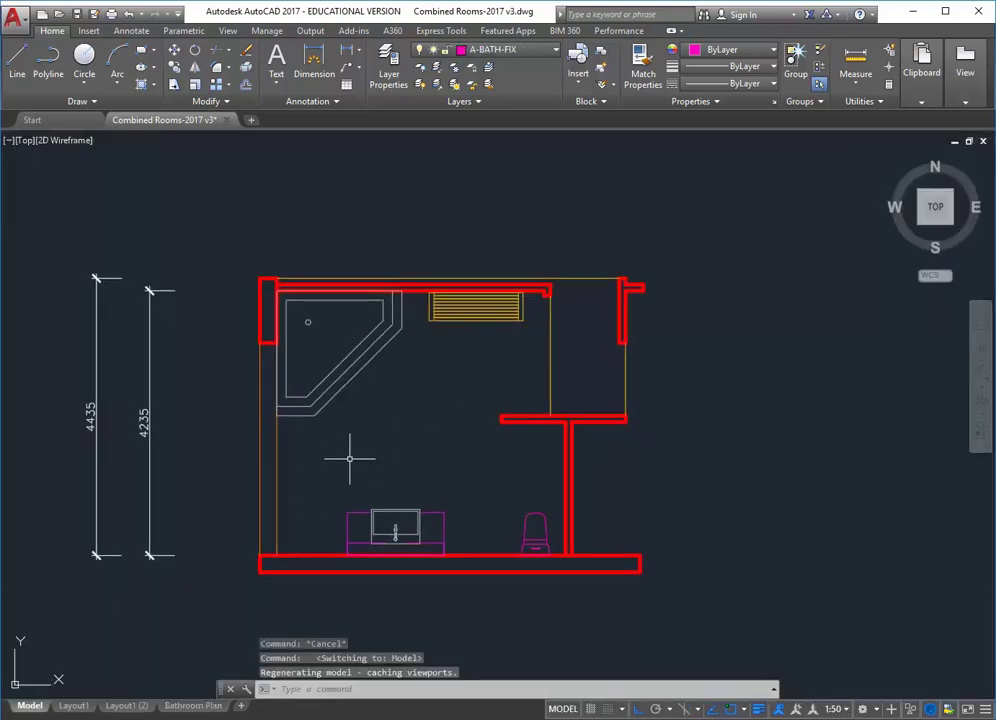
scroll(352, 458, up, 2)
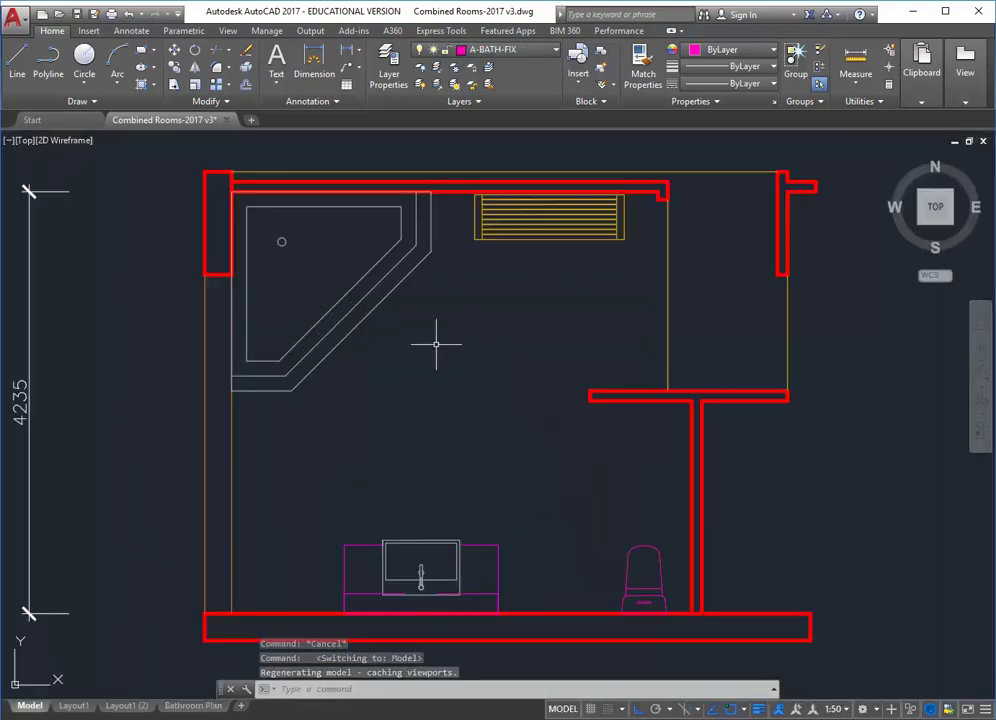
click(340, 577)
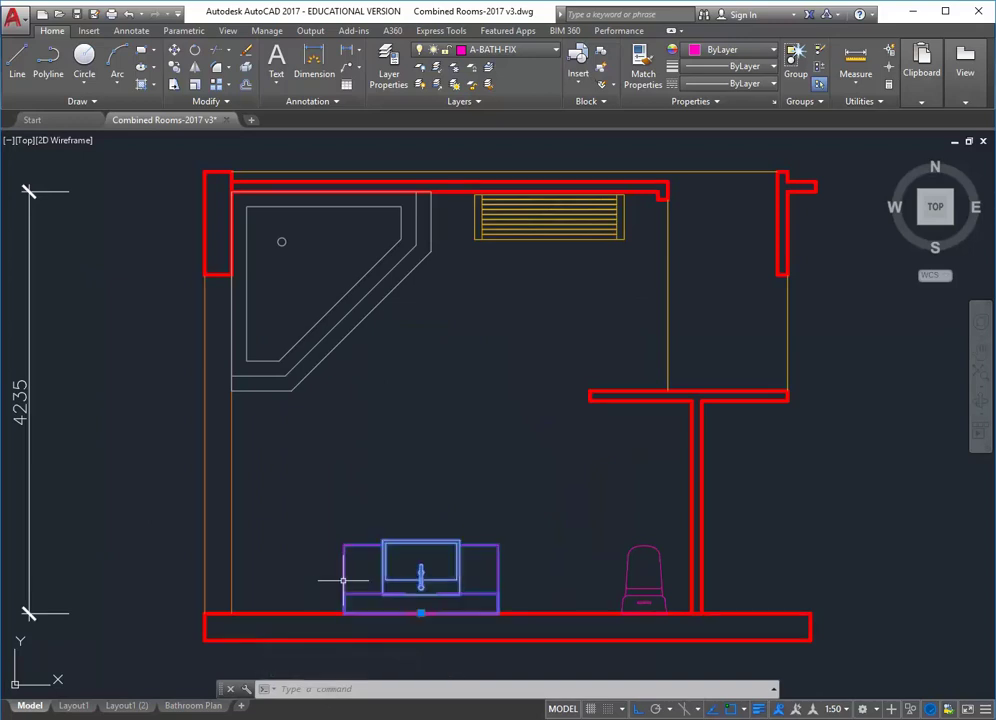
click(421, 613)
click(386, 613)
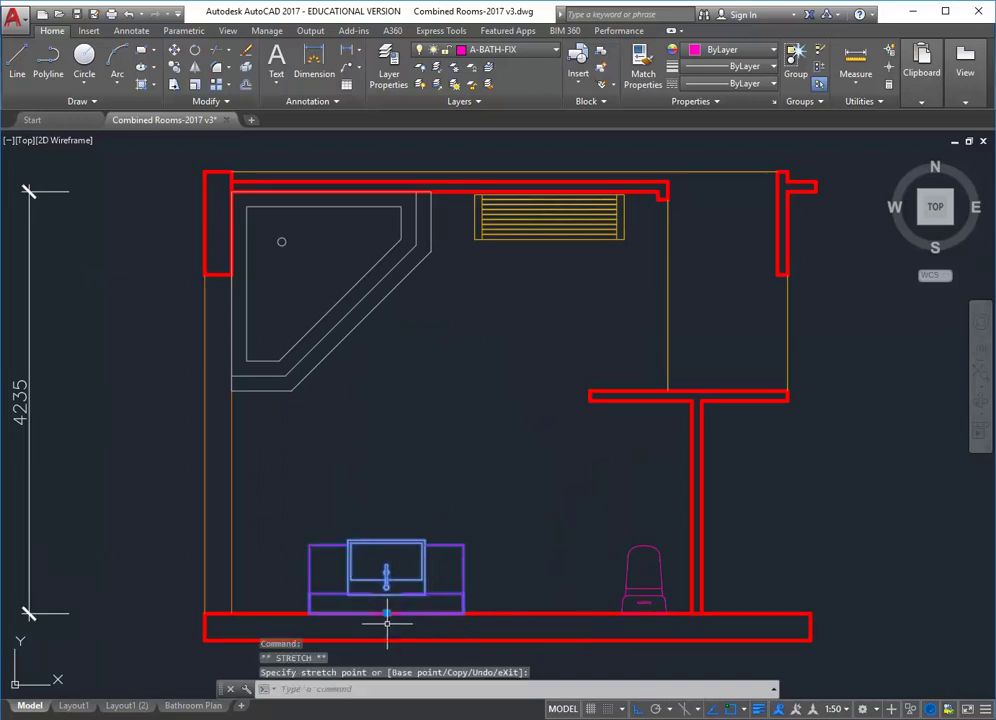
mouse_move(533, 555)
mouse_down()
mouse_move(545, 534)
mouse_move(571, 522)
mouse_move(591, 553)
mouse_up()
key(Escape)
key(Escape)
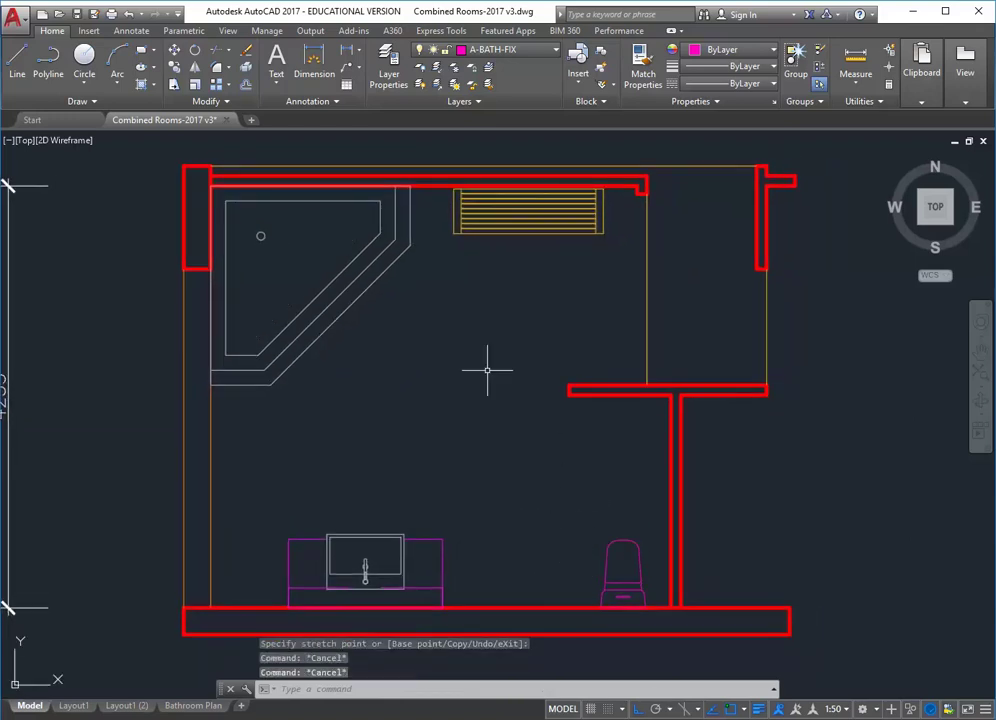
Move the slatted fixture on the top wall about 260 mm toward the corner bath, keeping it parallel to the wall.
scroll(541, 225, up, 6)
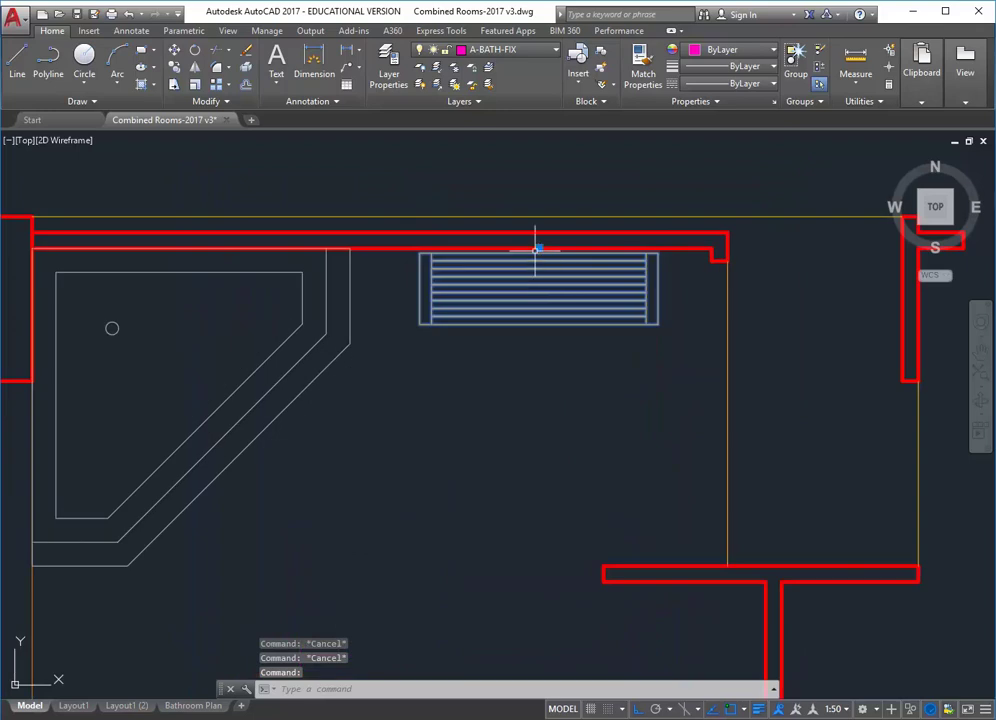
click(551, 245)
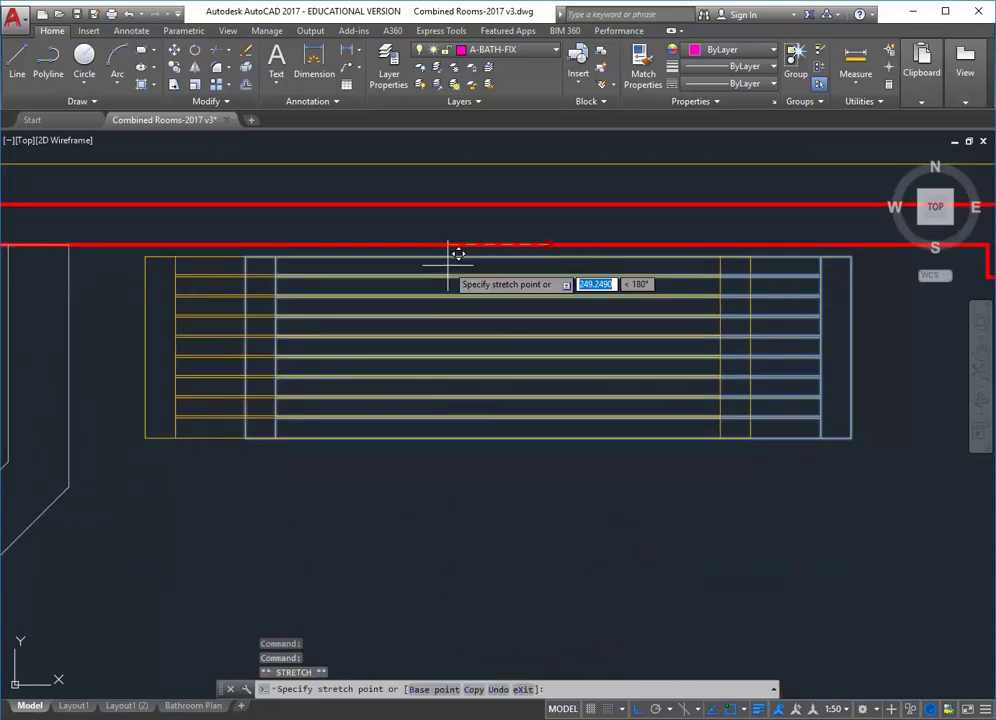
scroll(450, 255, up, 3)
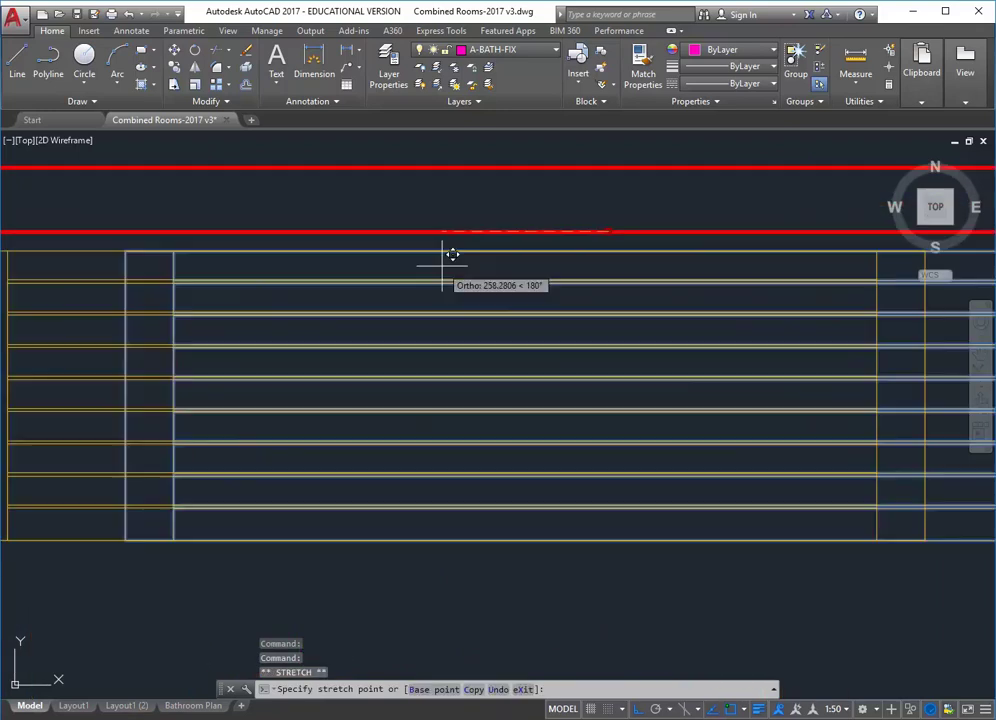
scroll(438, 284, down, 5)
scroll(456, 352, up, 4)
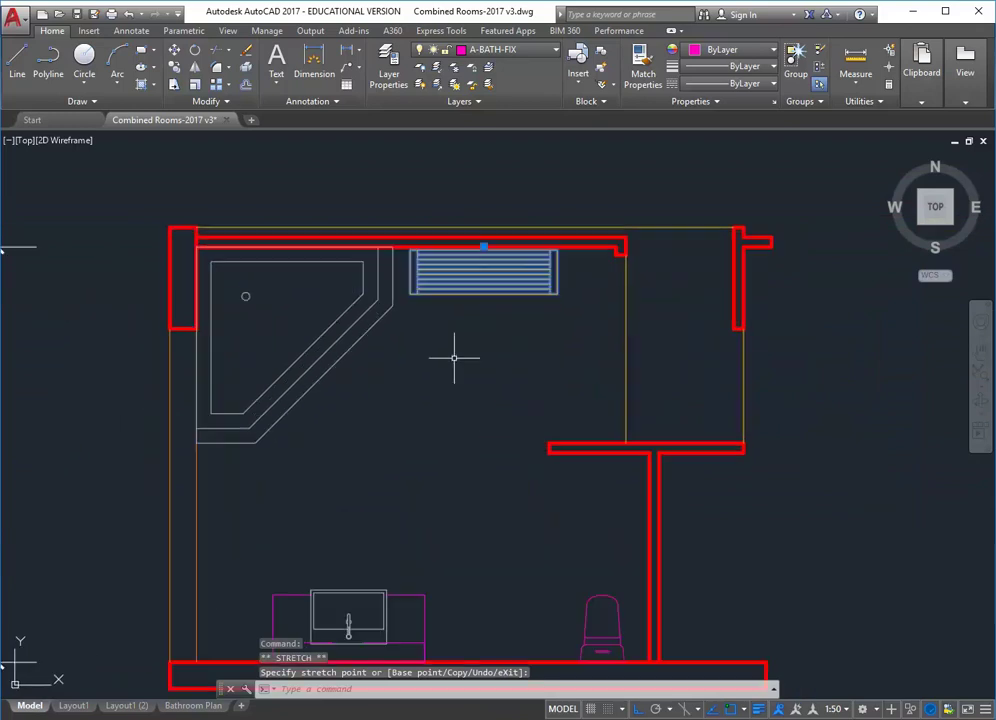
key(Escape)
key(Escape)
scroll(458, 355, down, 4)
scroll(453, 356, up, 2)
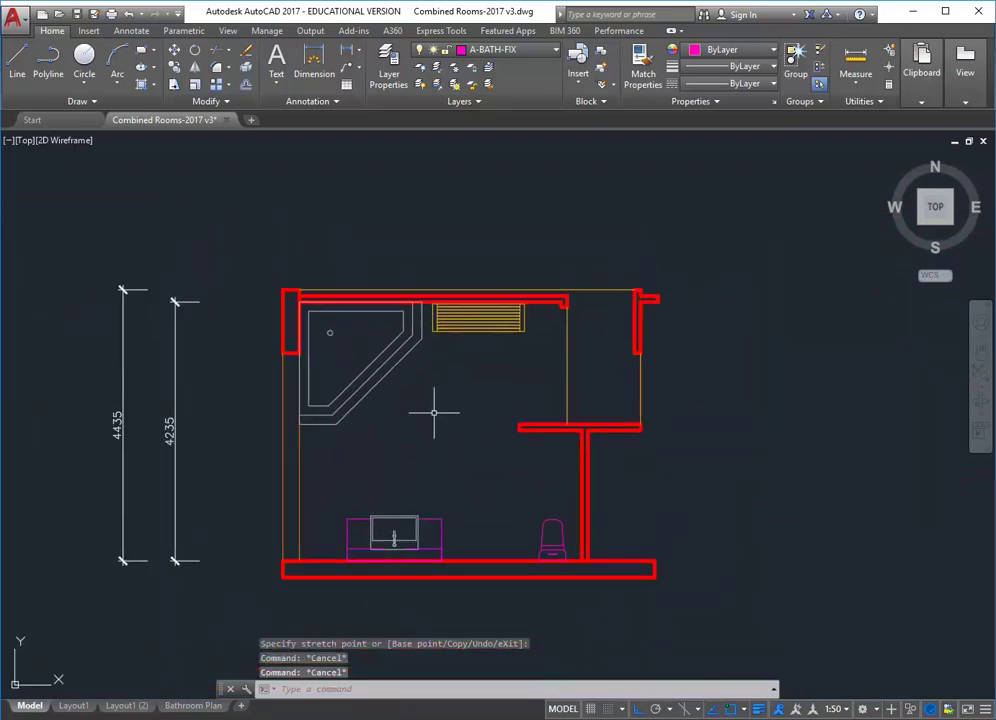
Plot the Bathroom Plan layout as a single sheet with DWG To PDF, ISO full bleed A3 landscape, scale 1:1 and monochrome.ctb.
click(205, 706)
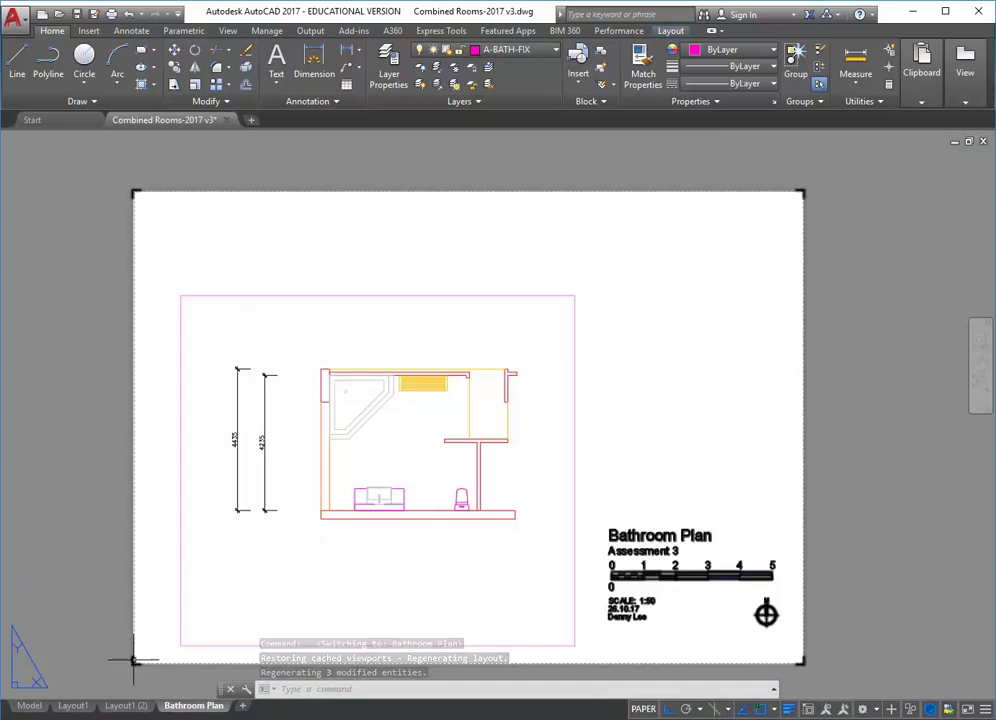
click(12, 18)
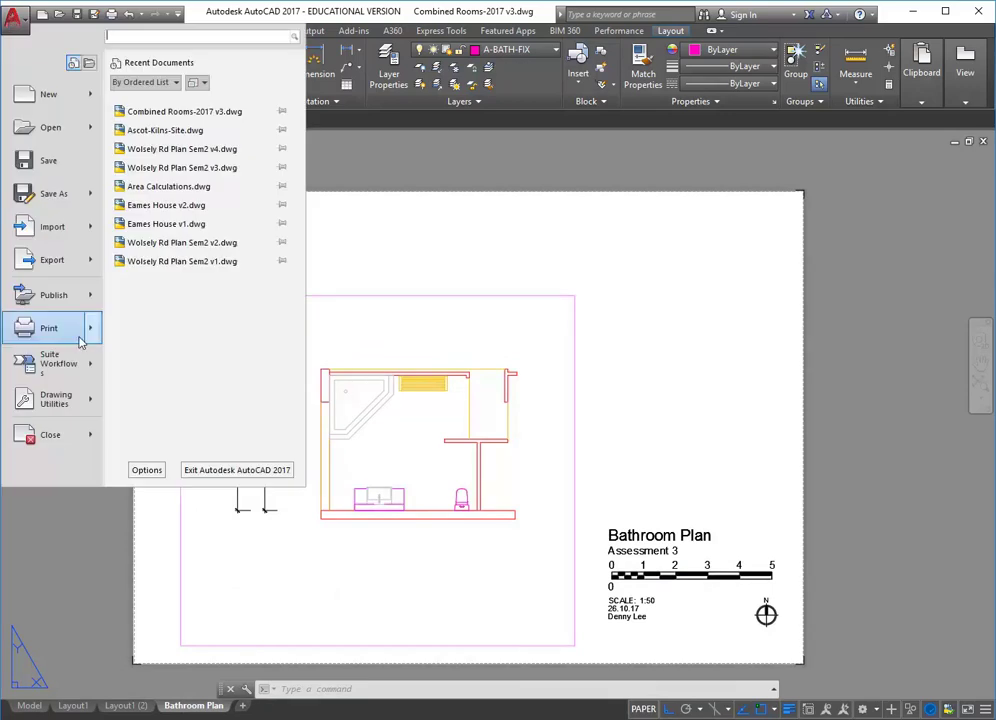
mouse_move(57, 331)
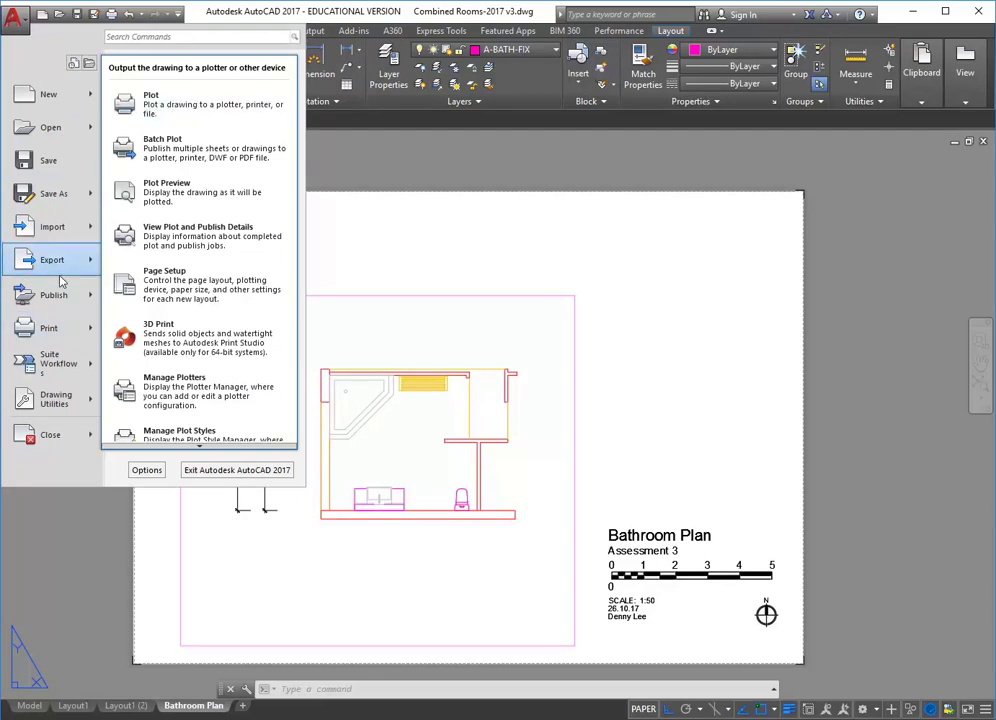
click(49, 330)
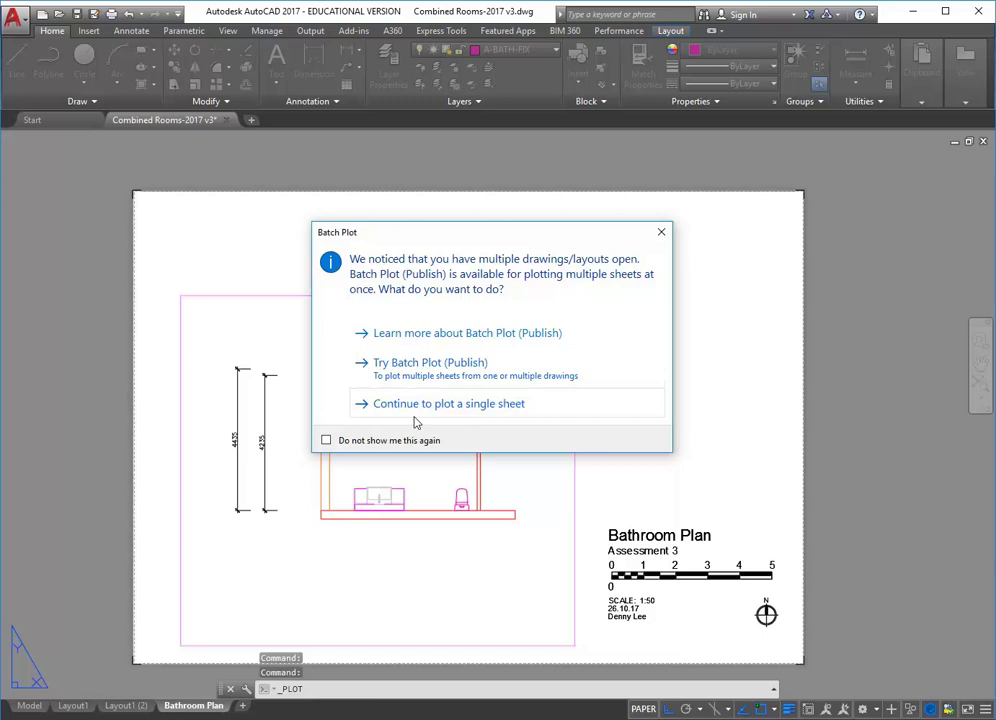
click(470, 410)
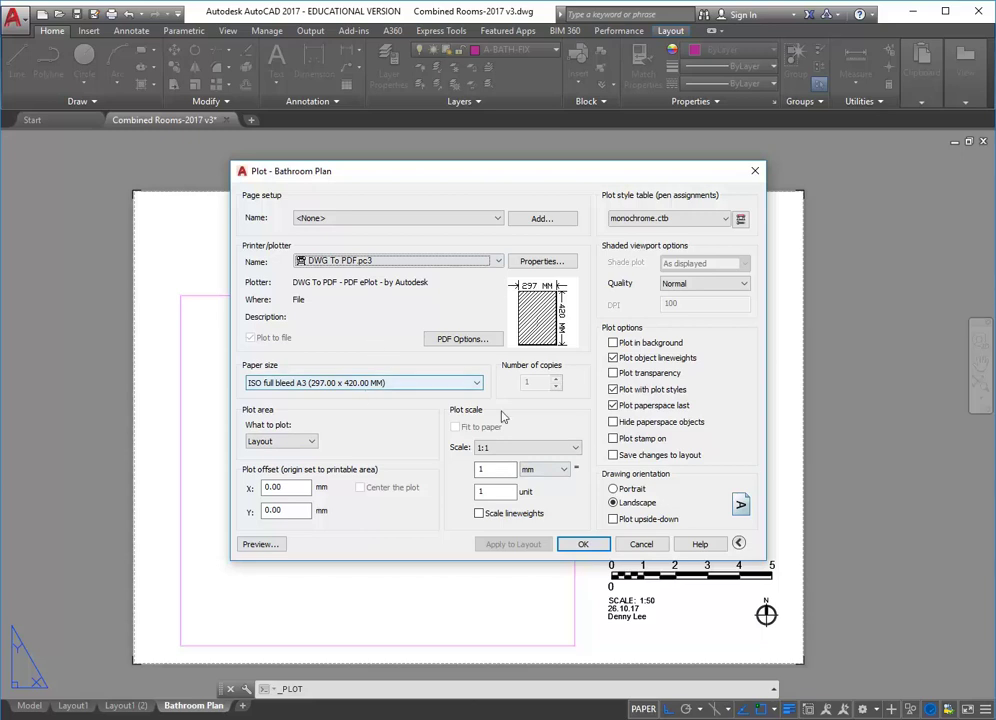
click(583, 545)
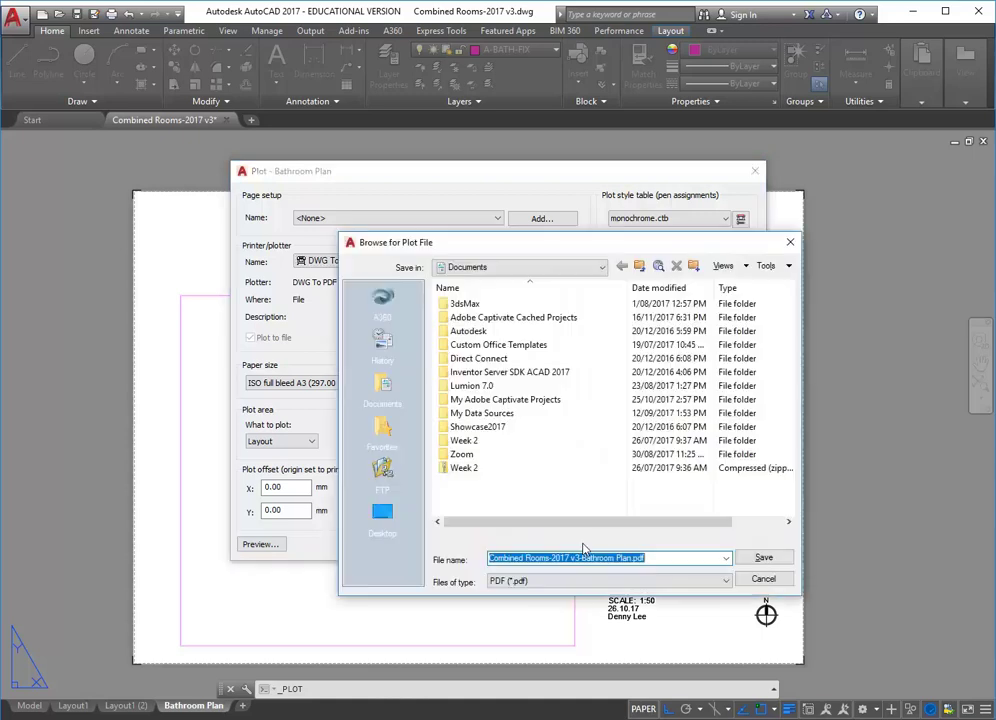
Save the plot as "Bathroom Plan Updated.pdf" in the U: drive's 2017/Digital Communication Studio folder, cancel the accessibility setup and close the PDF.
click(556, 268)
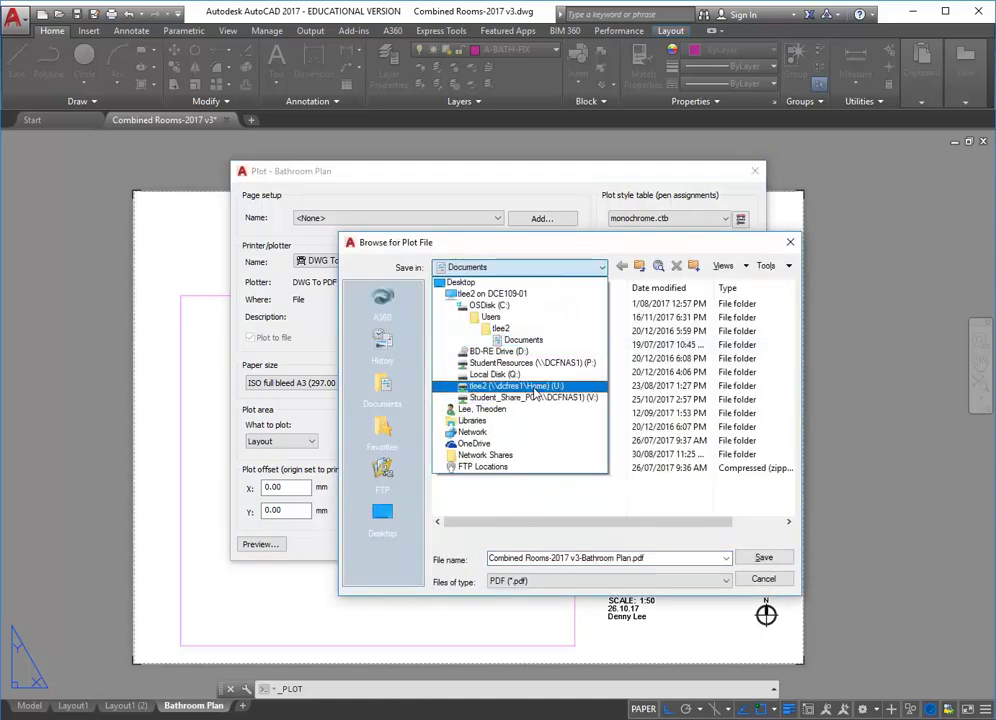
click(534, 388)
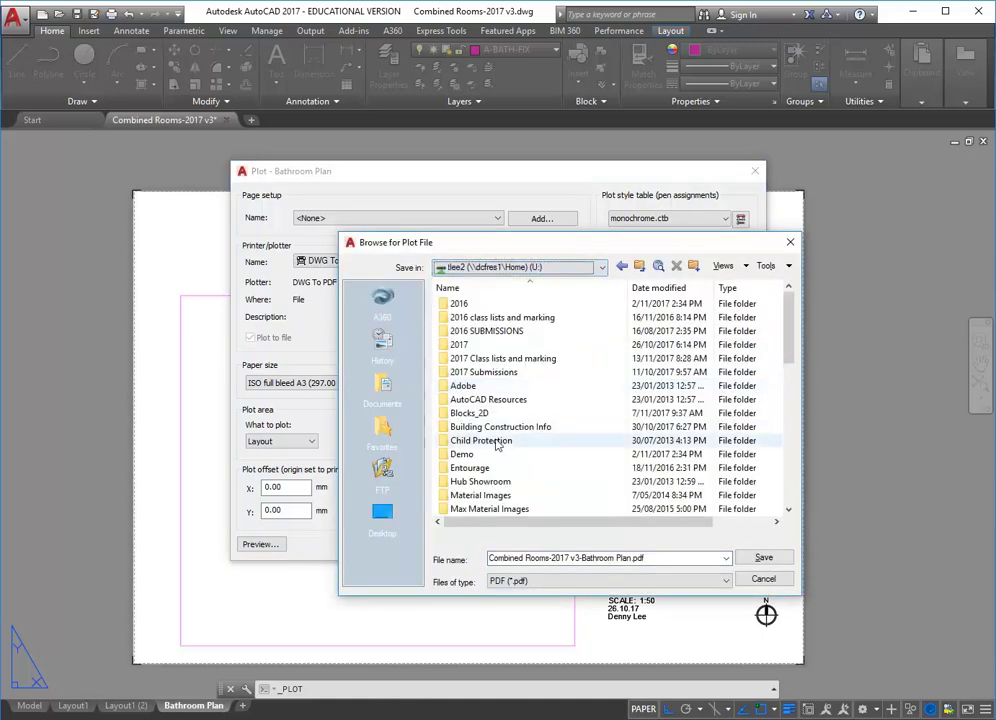
double_click(468, 345)
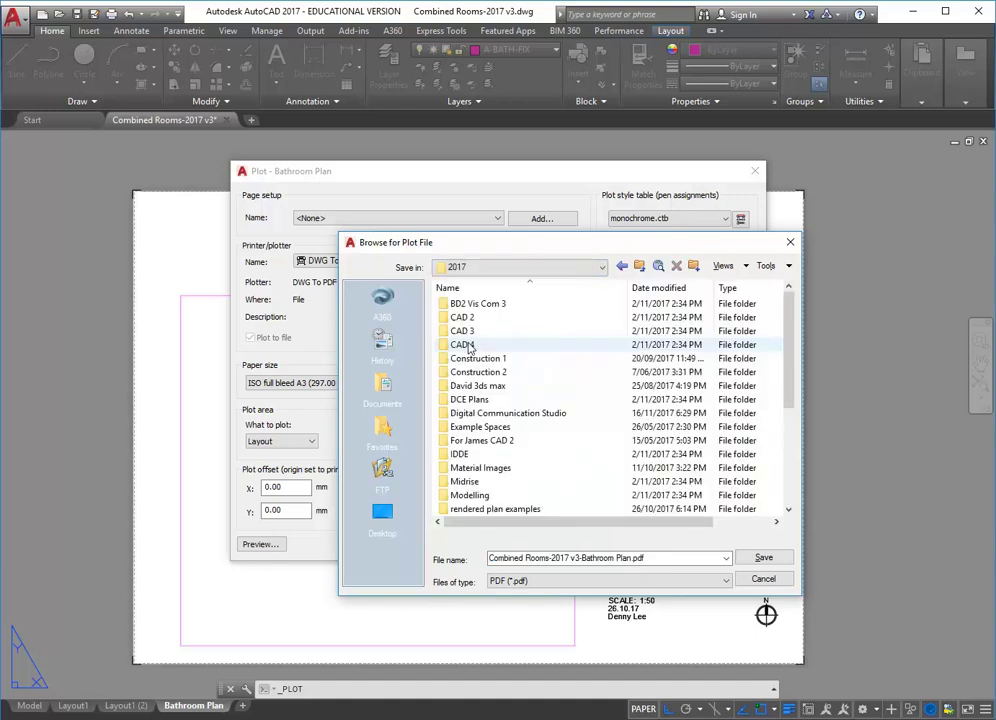
double_click(486, 410)
drag(489, 558, 643, 558)
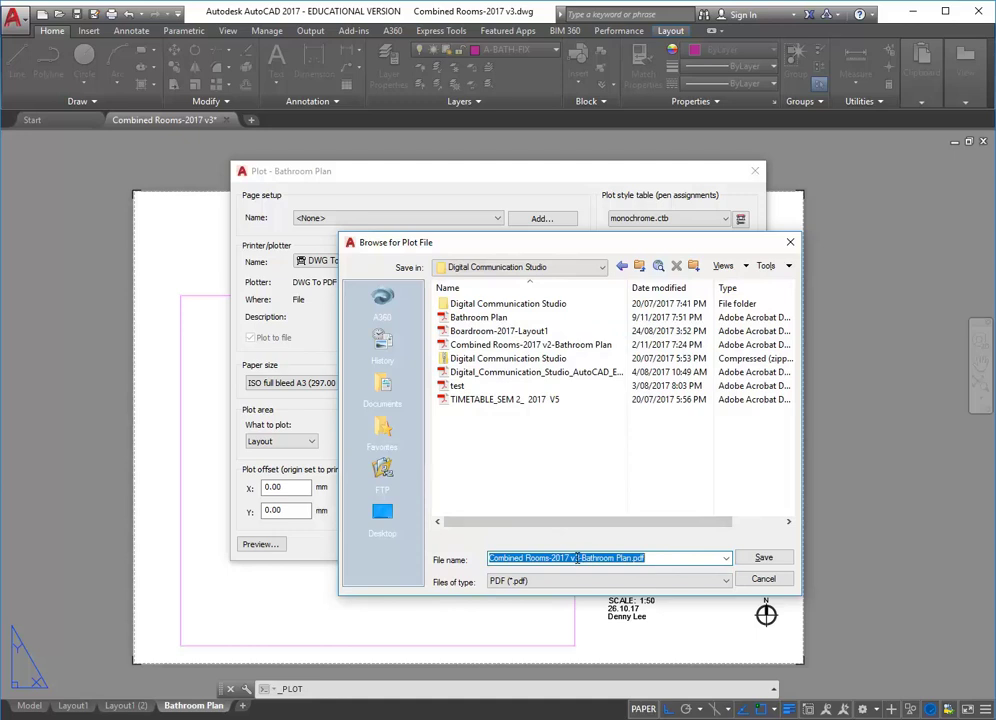
drag(579, 558, 480, 559)
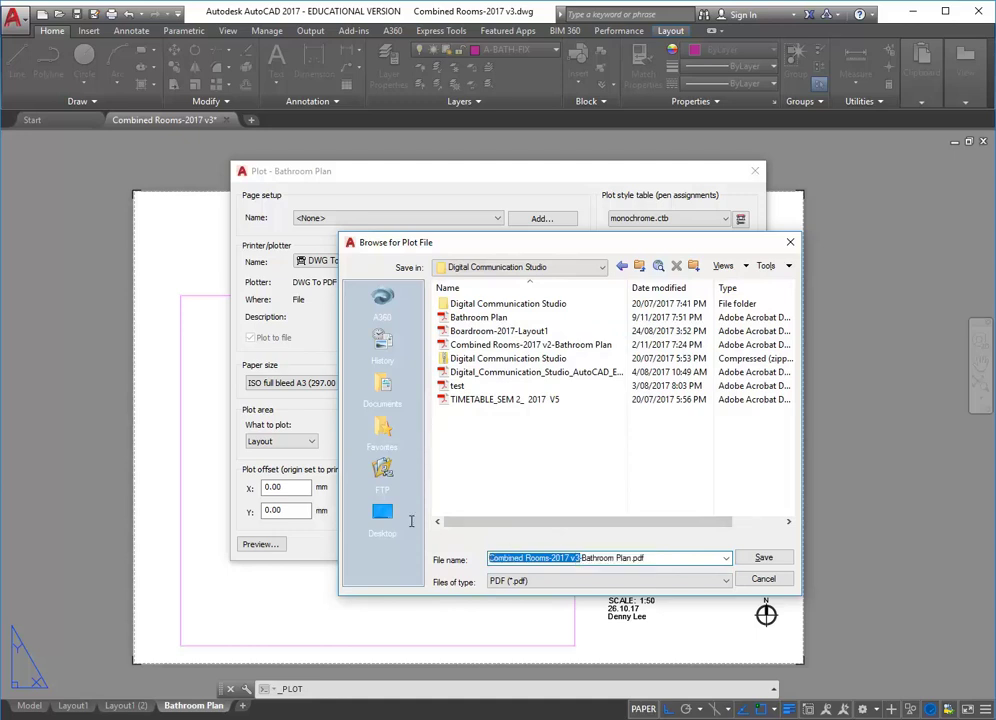
key(BackSpace)
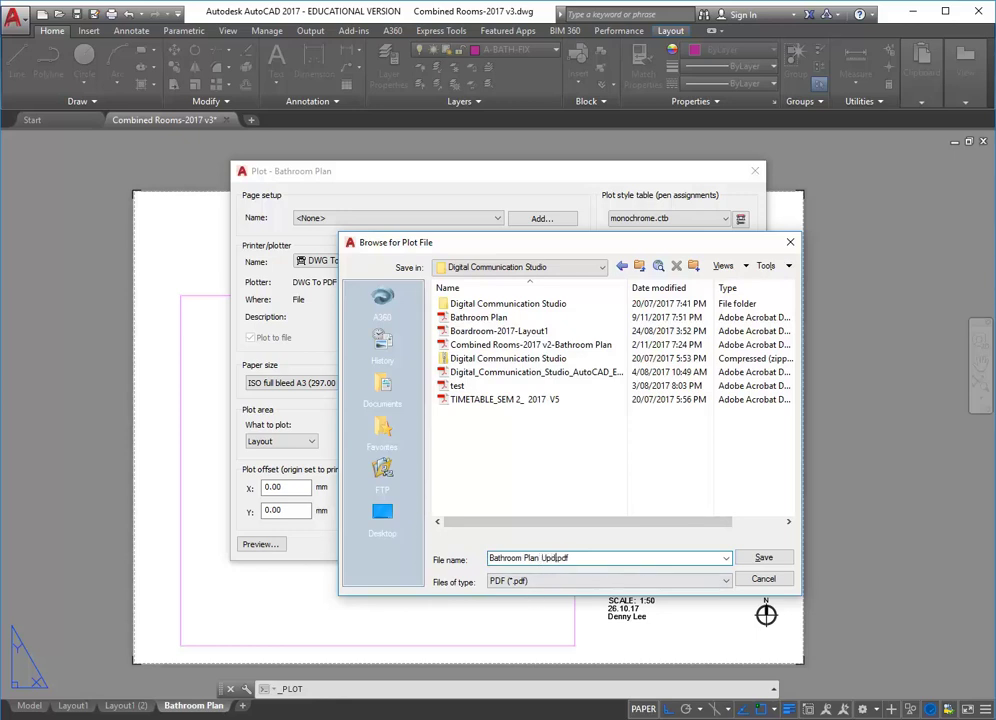
click(763, 557)
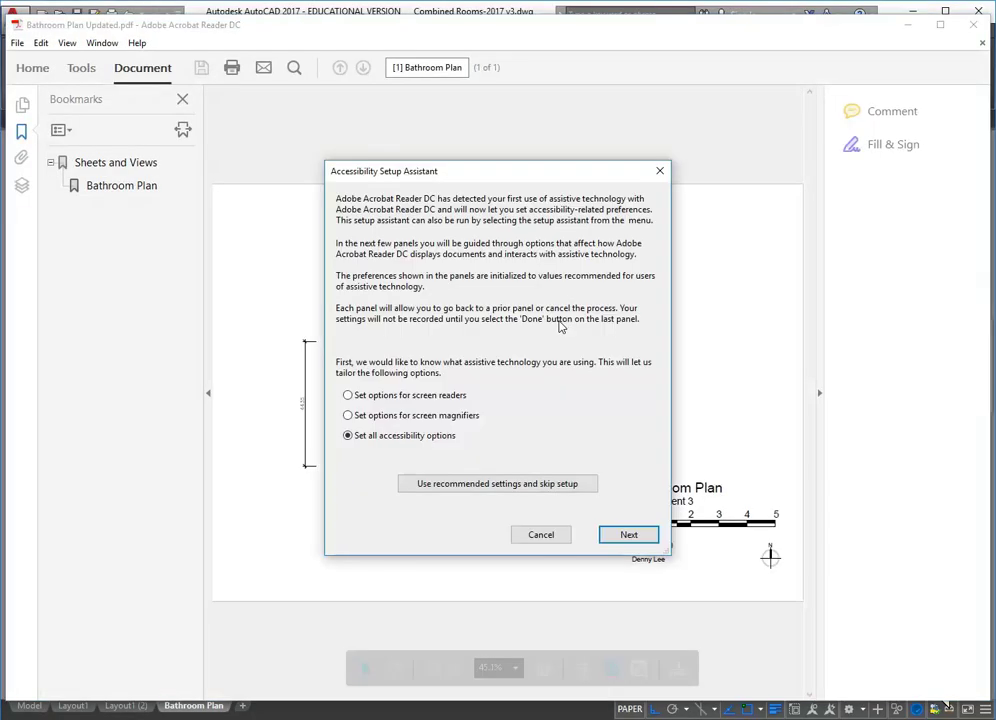
click(540, 535)
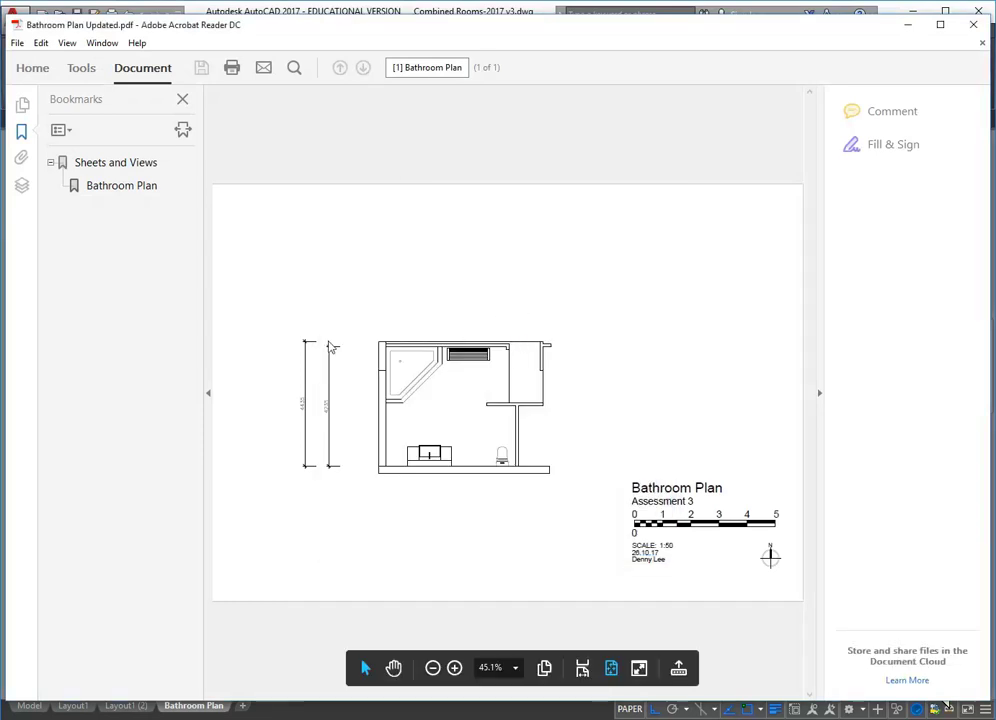
click(977, 27)
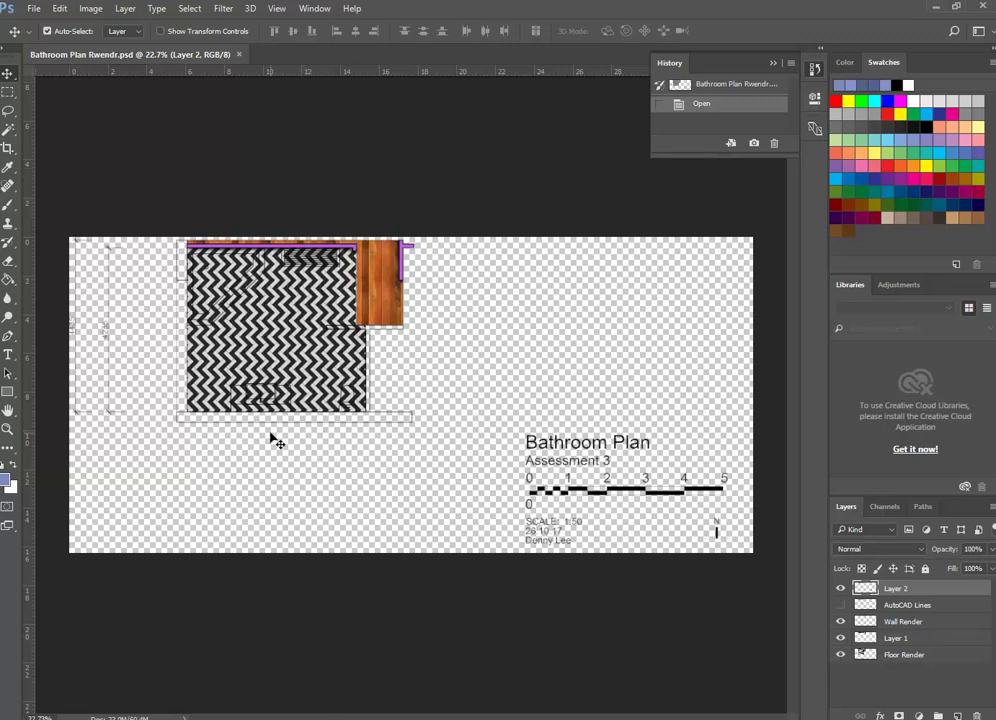
In Photoshop, resize the canvas of Bathroom Plan Rwendr.psd to 42 cm wide by 29.7 cm high, anchored at the bottom-right corner.
click(94, 10)
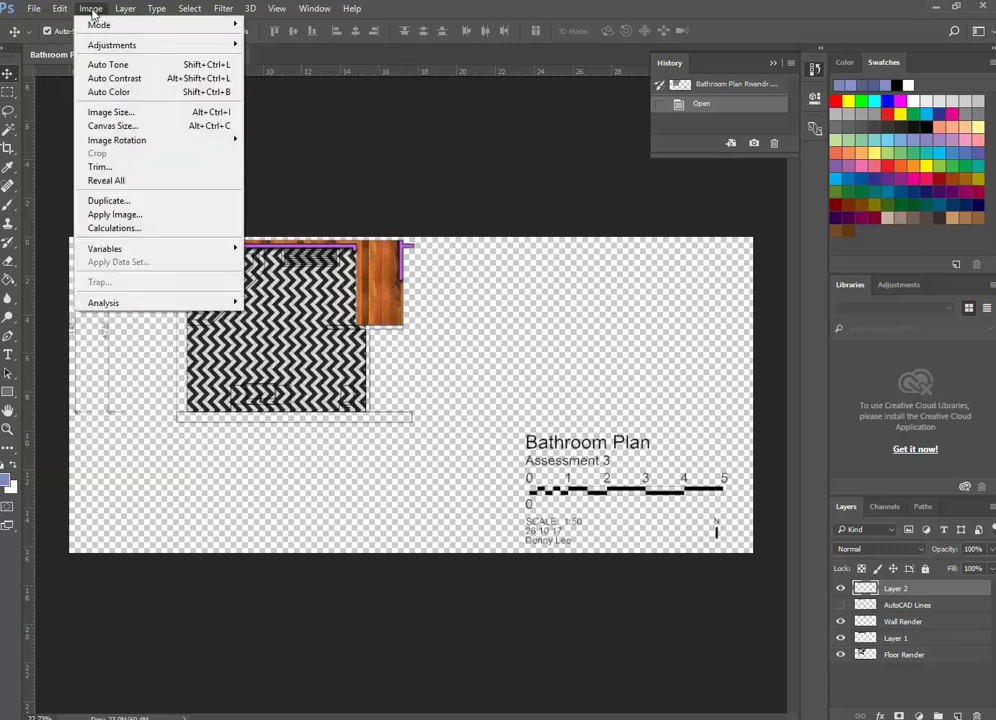
click(113, 128)
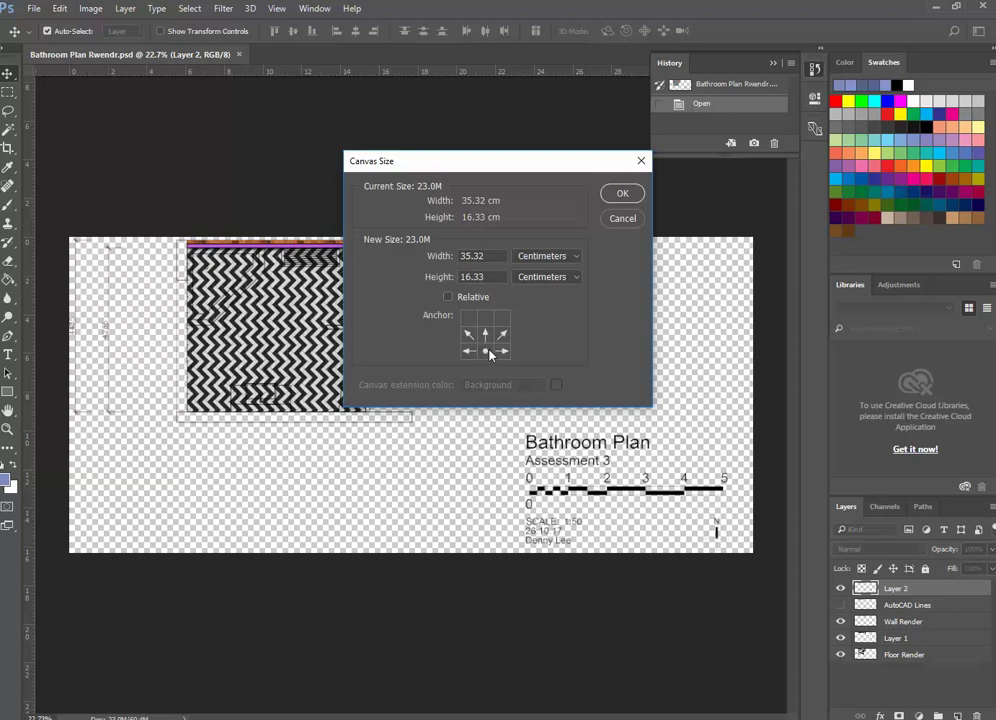
double_click(494, 277)
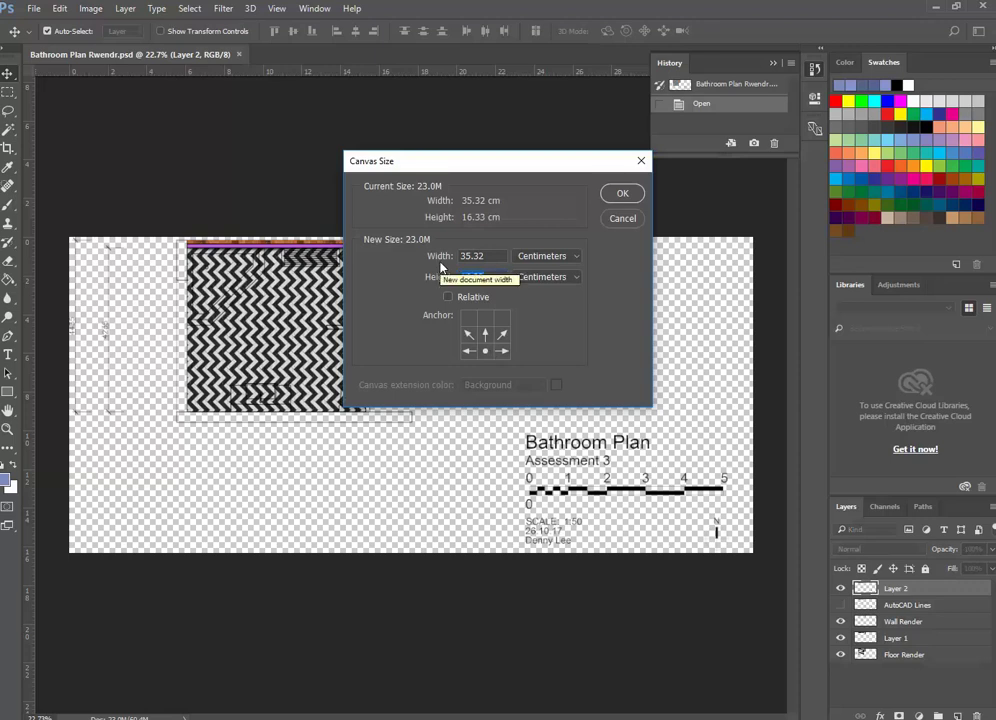
text(29.7)
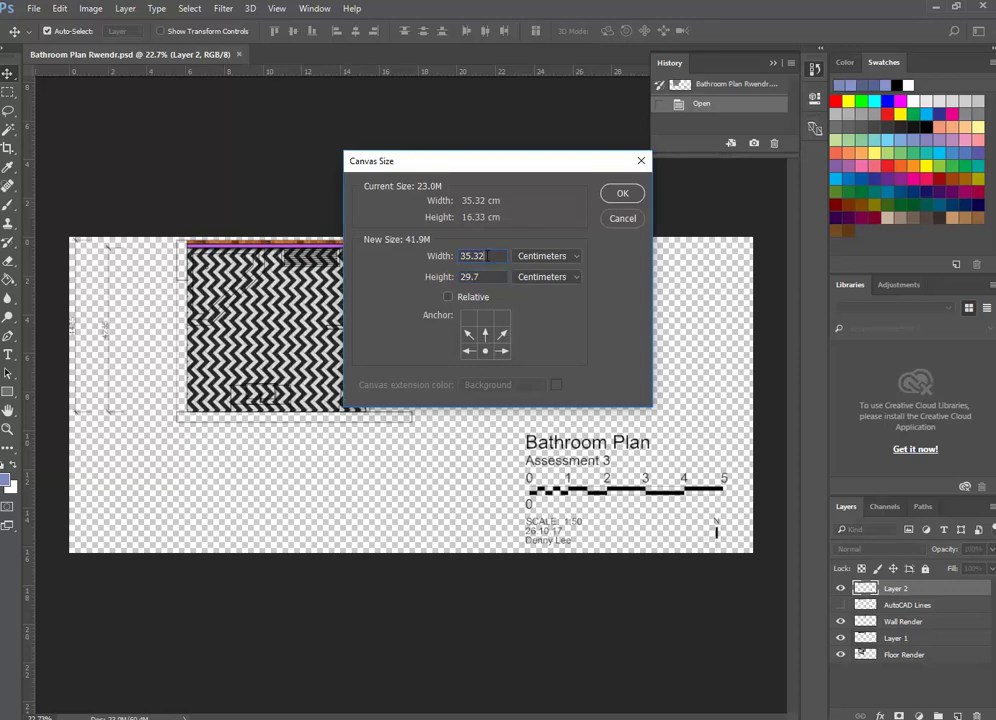
drag(486, 256, 405, 248)
text(42)
click(480, 276)
click(502, 352)
click(621, 195)
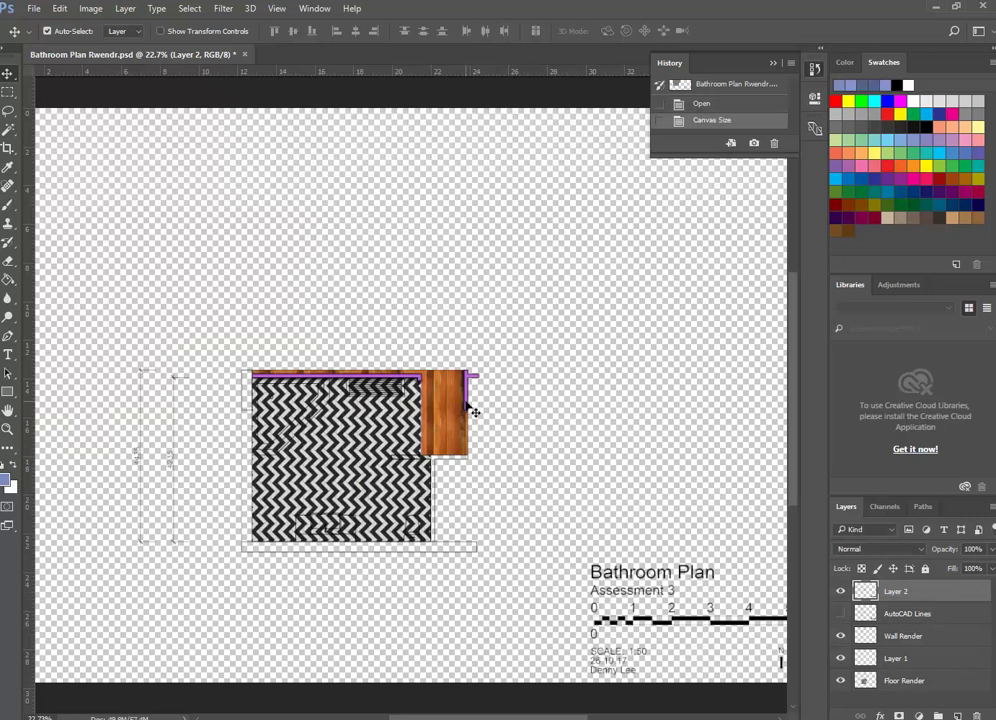
scroll(470, 410, down, 2)
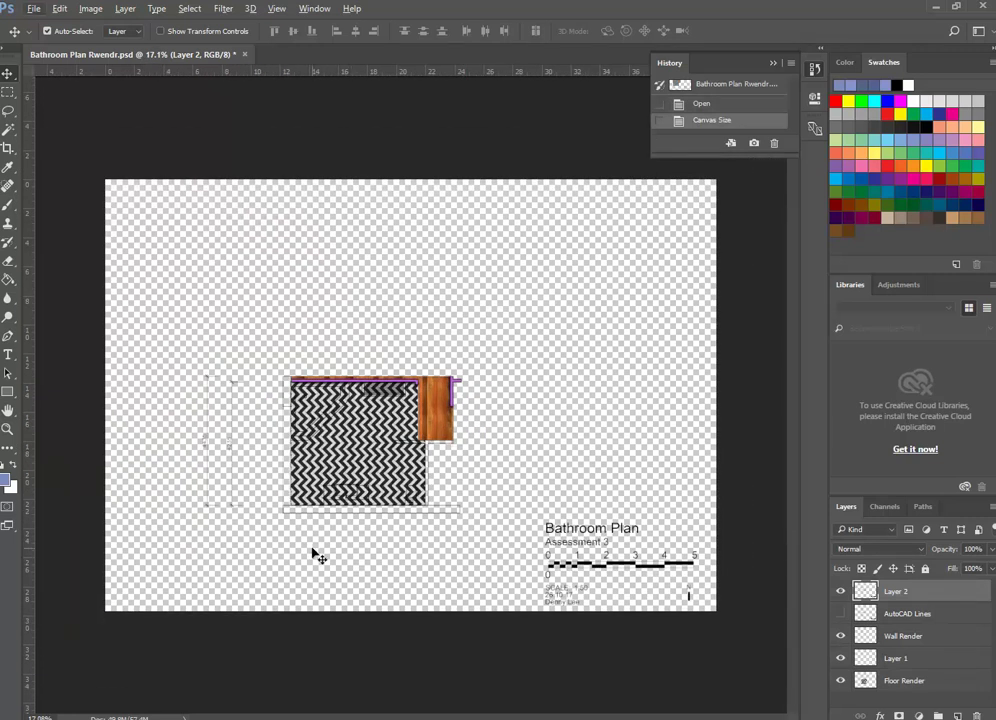
Open Bathroom Plan Updated.pdf as a new document, cropped to the Media Box at 300 pixels/inch in RGB Color.
scroll(257, 529, up, 1)
scroll(257, 529, down, 1)
scroll(256, 530, up, 1)
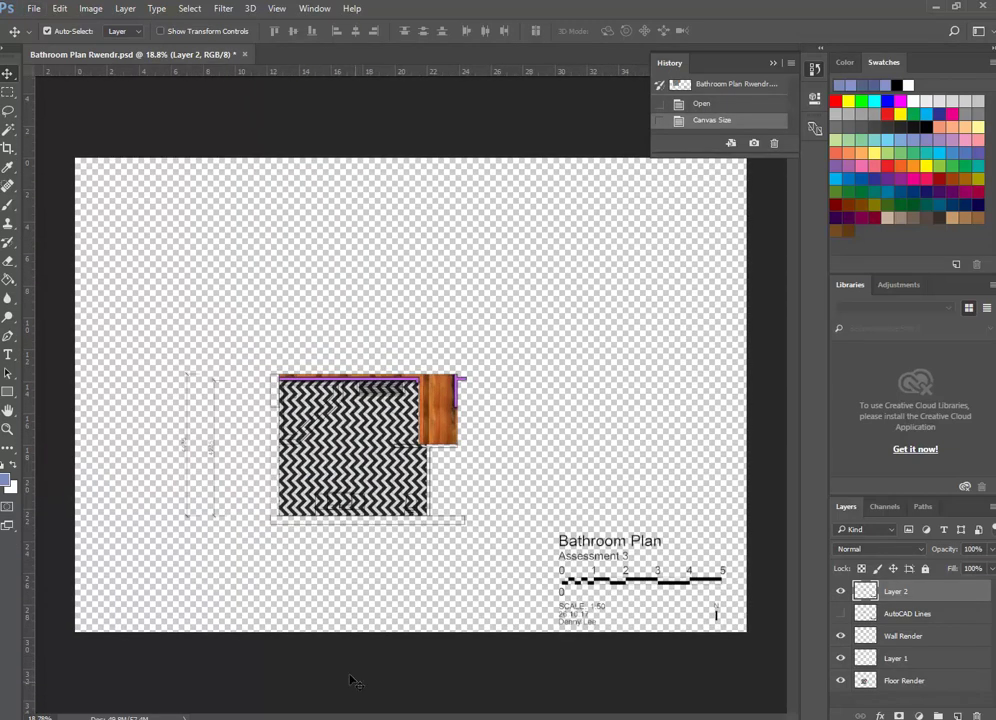
click(34, 8)
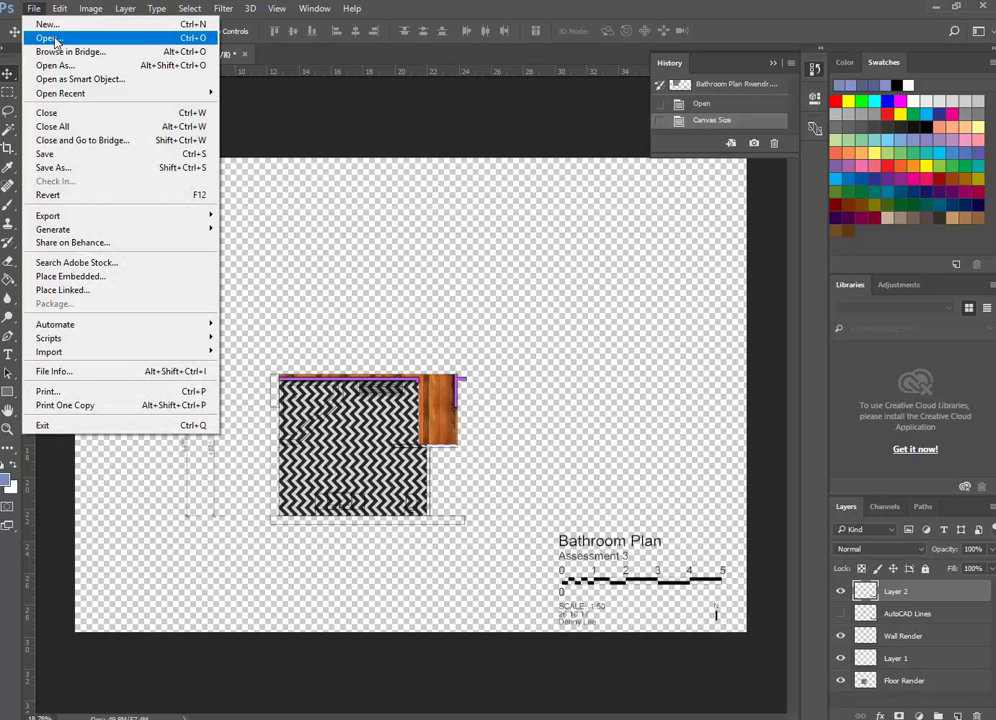
click(57, 40)
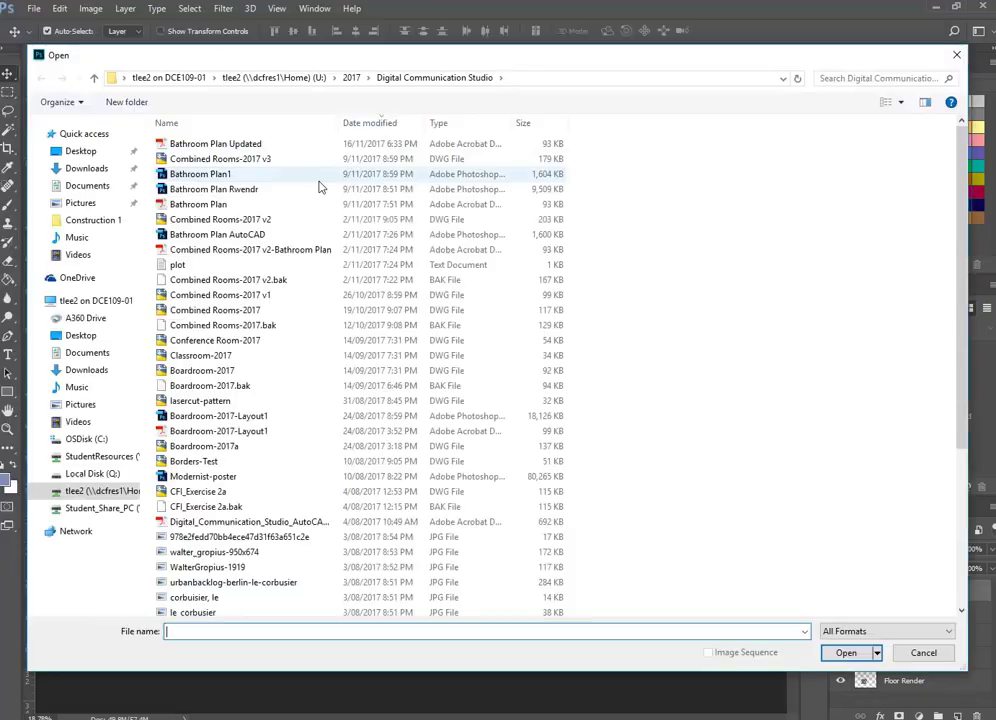
click(237, 147)
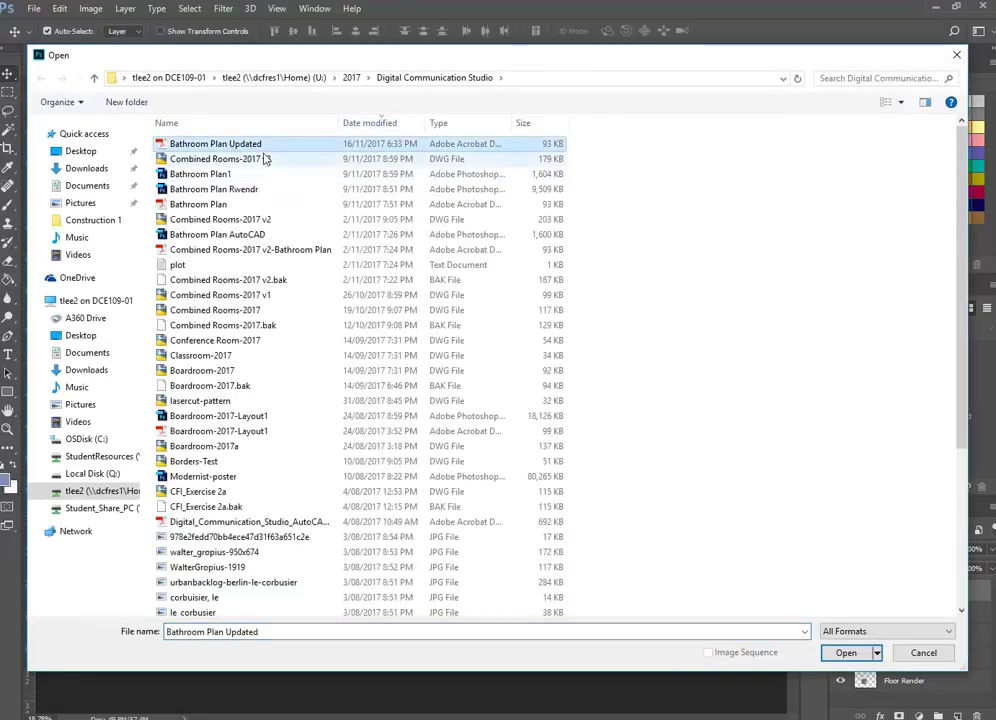
double_click(200, 148)
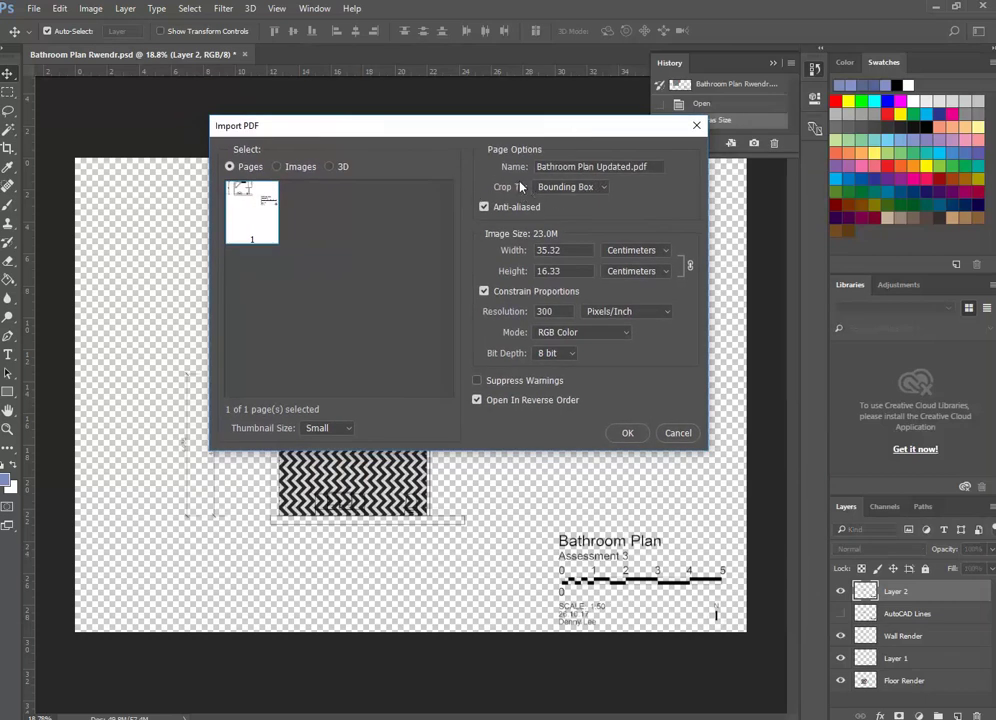
click(601, 193)
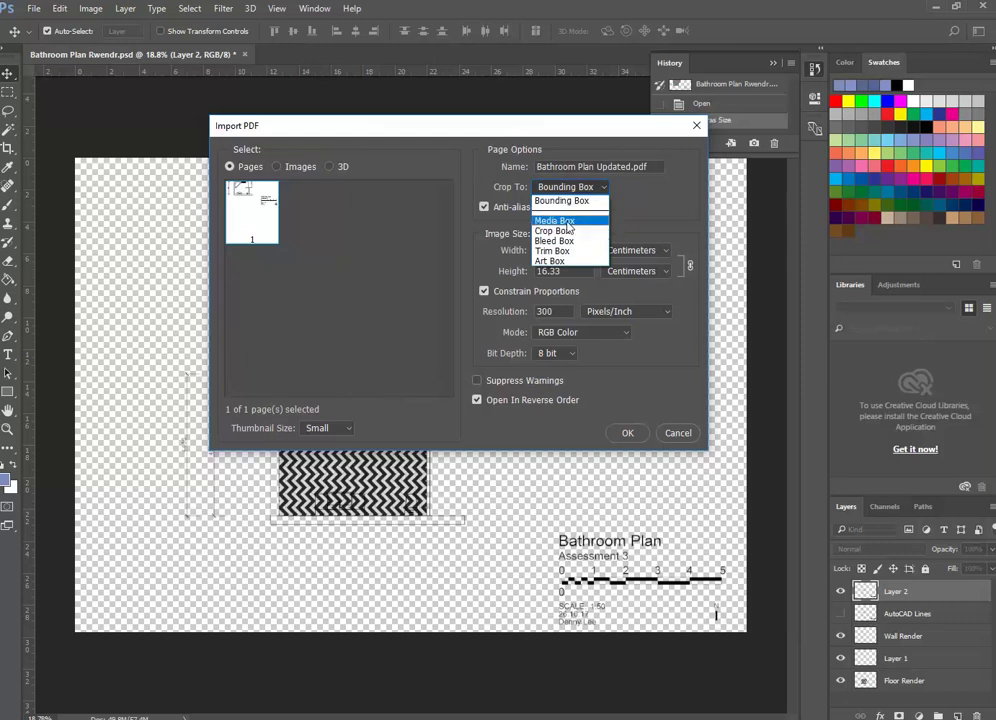
click(565, 221)
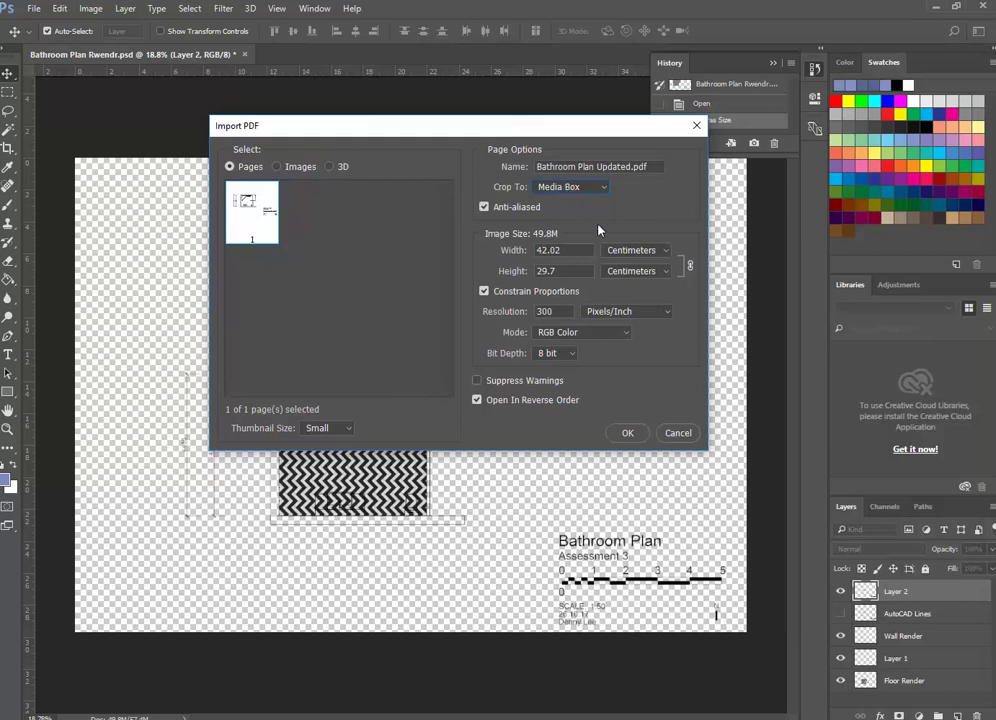
click(626, 433)
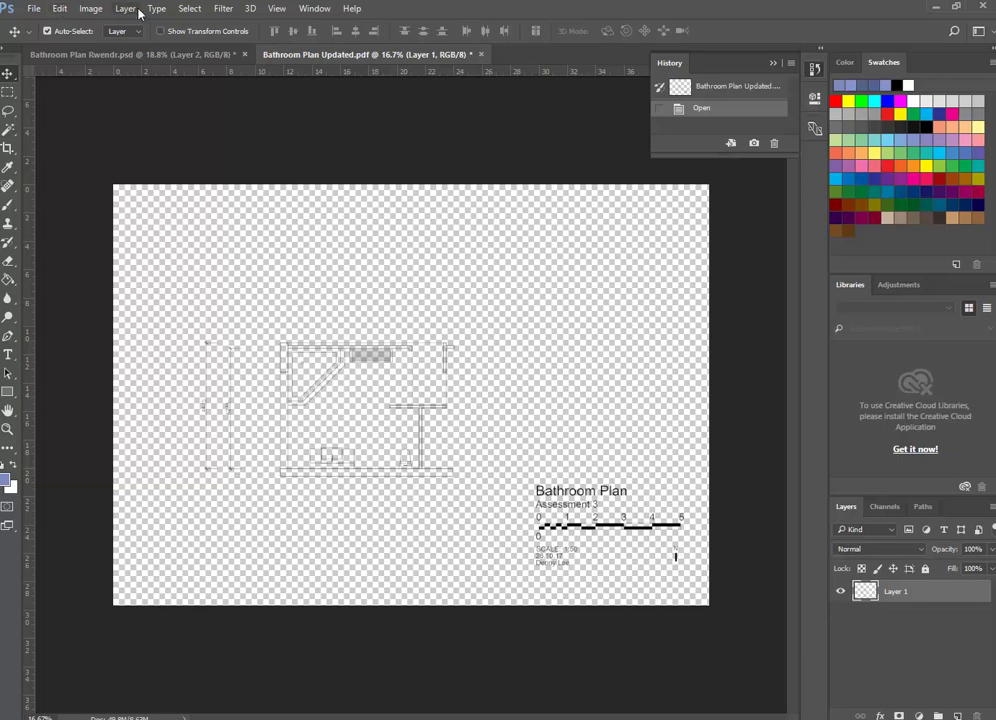
click(189, 9)
click(189, 9)
click(452, 283)
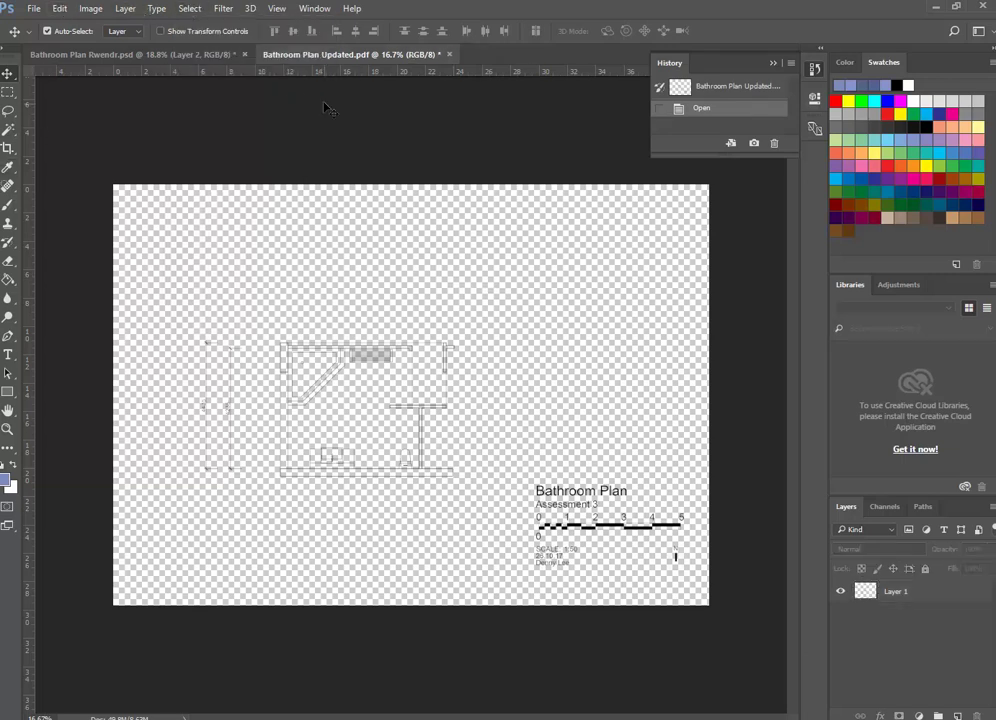
click(190, 9)
click(190, 9)
click(189, 9)
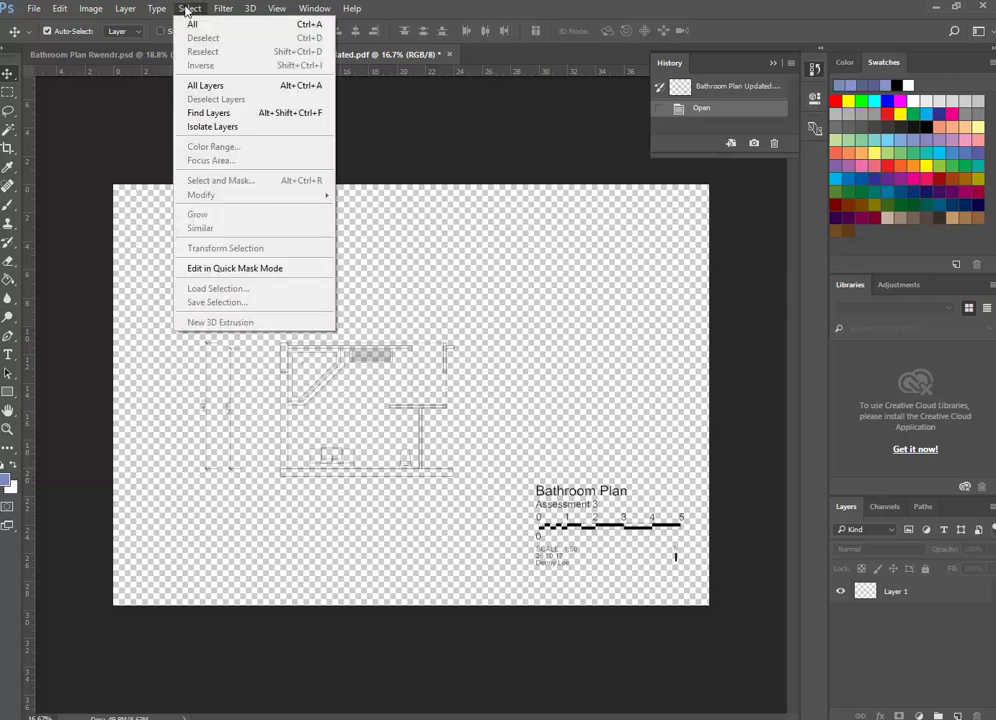
click(189, 9)
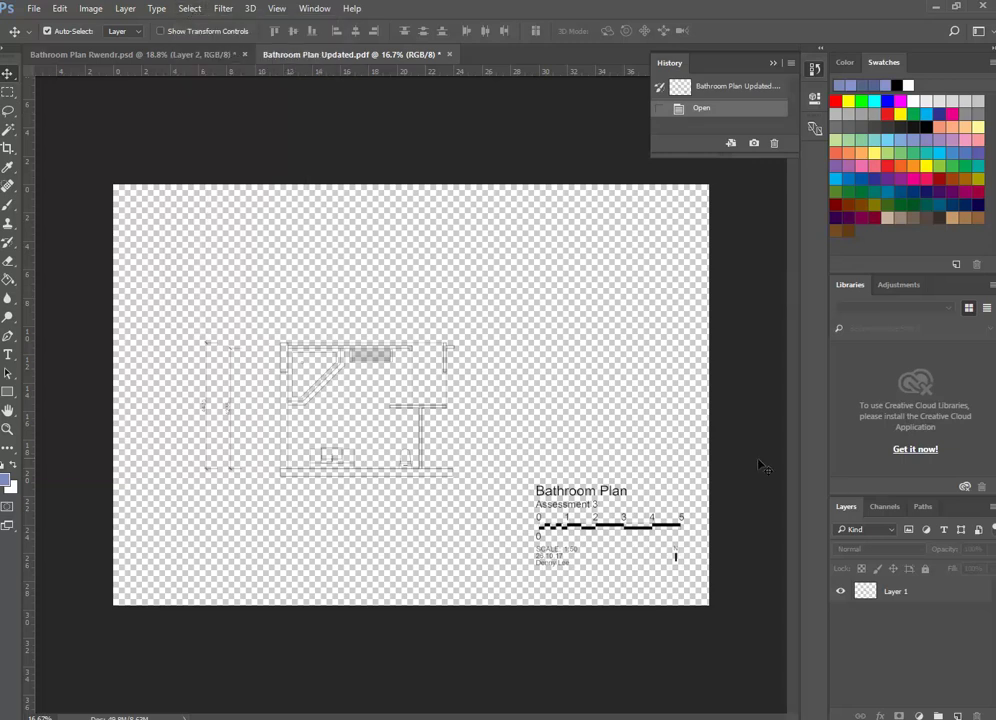
Select the entire canvas on Layer 1 of the imported PDF and copy its linework.
click(860, 593)
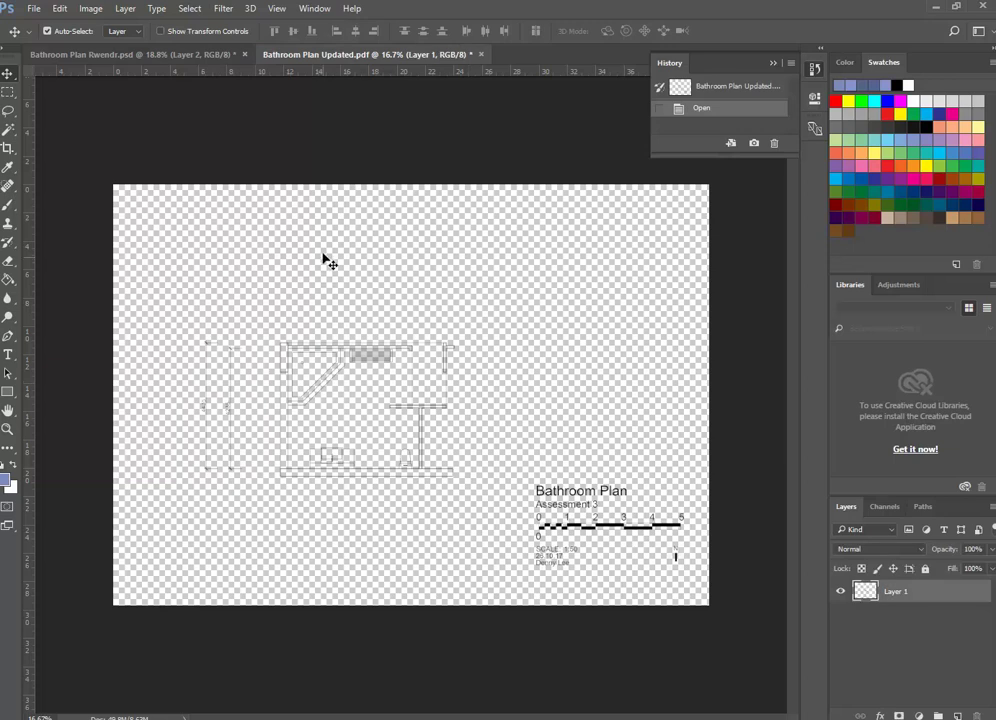
click(191, 9)
click(191, 9)
key(ctrl+a)
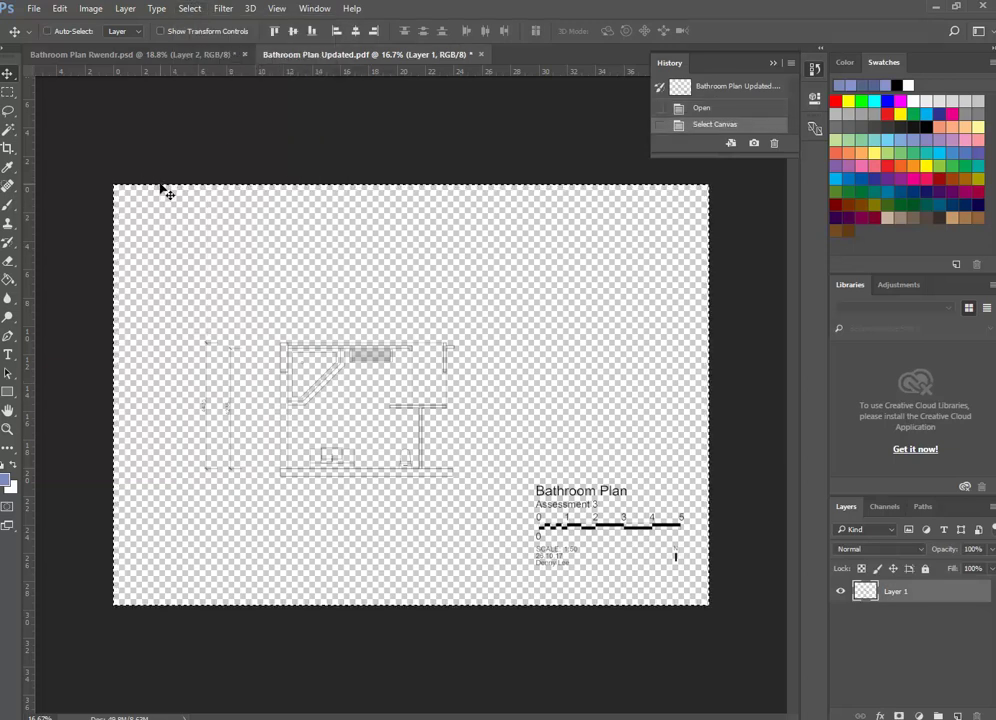
click(191, 9)
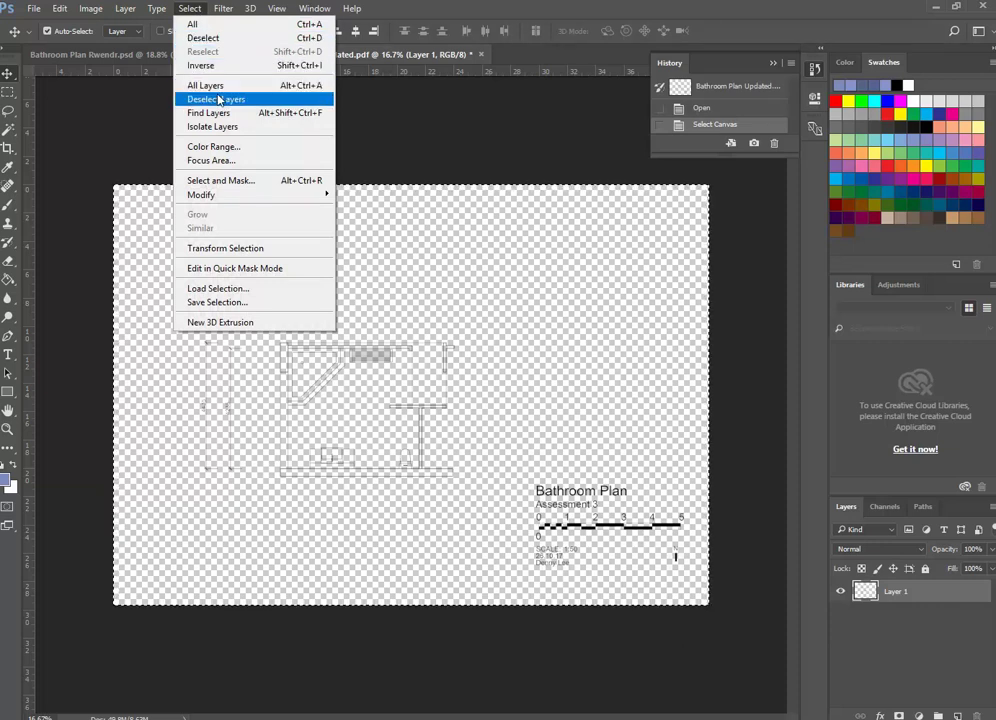
click(213, 26)
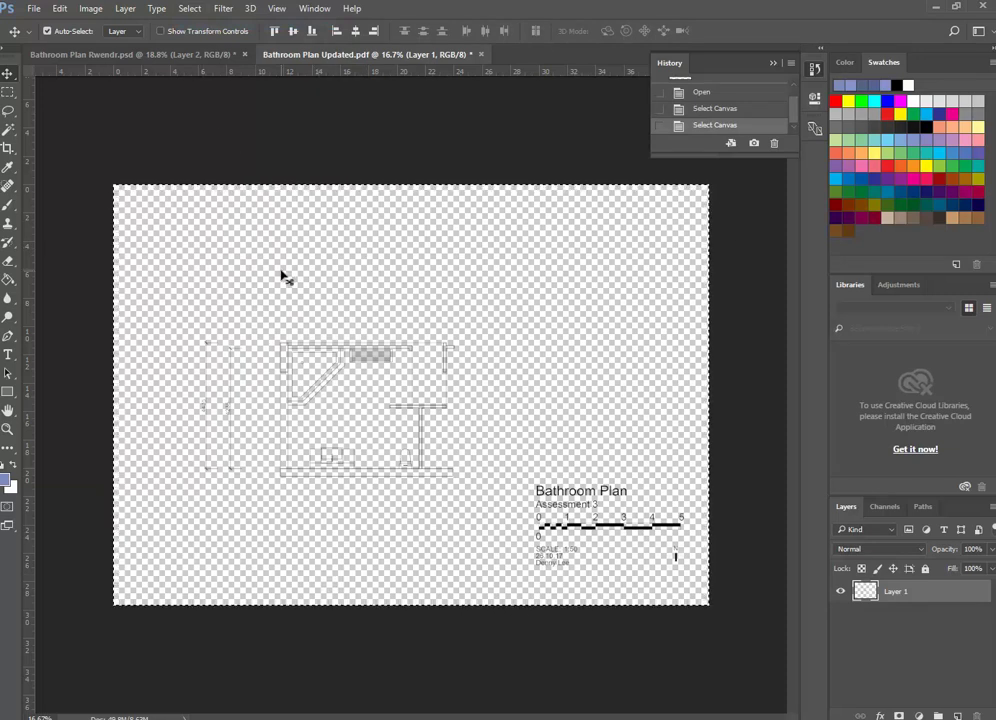
click(60, 8)
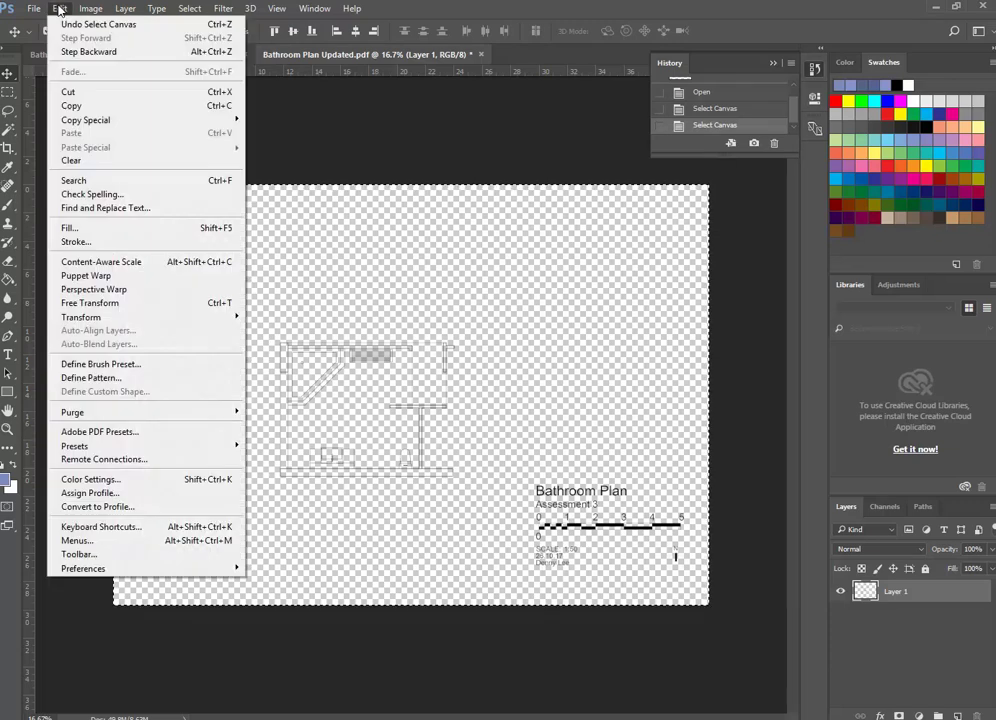
click(72, 106)
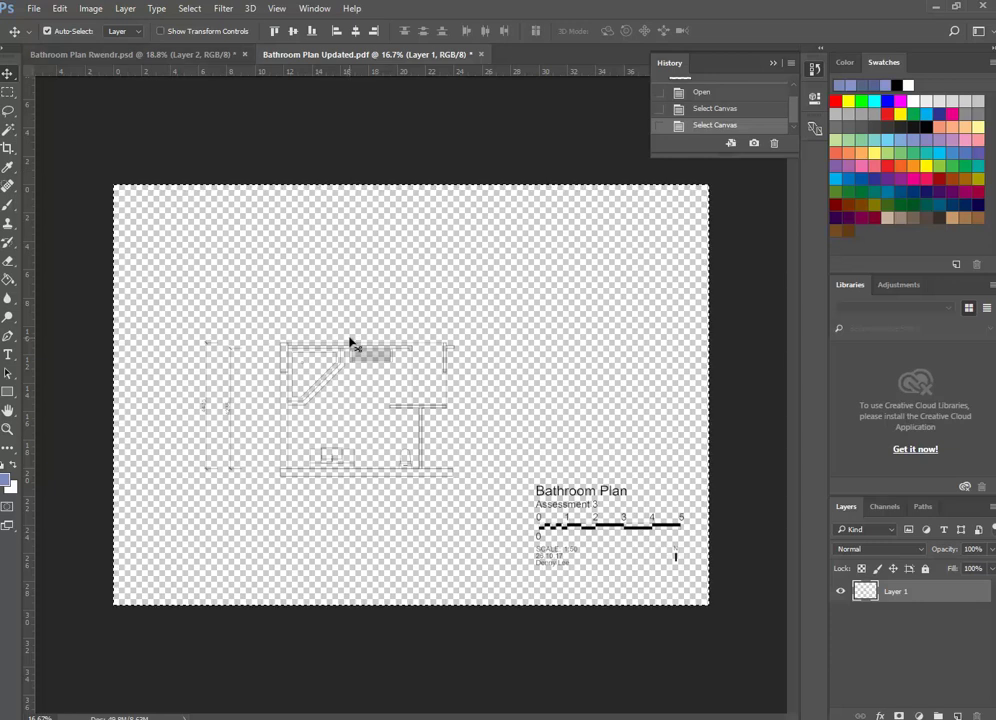
Switch to Bathroom Plan Rwendr.psd and rename its top linework layer, Layer 2, as "AutoCAD Lines 2".
click(120, 55)
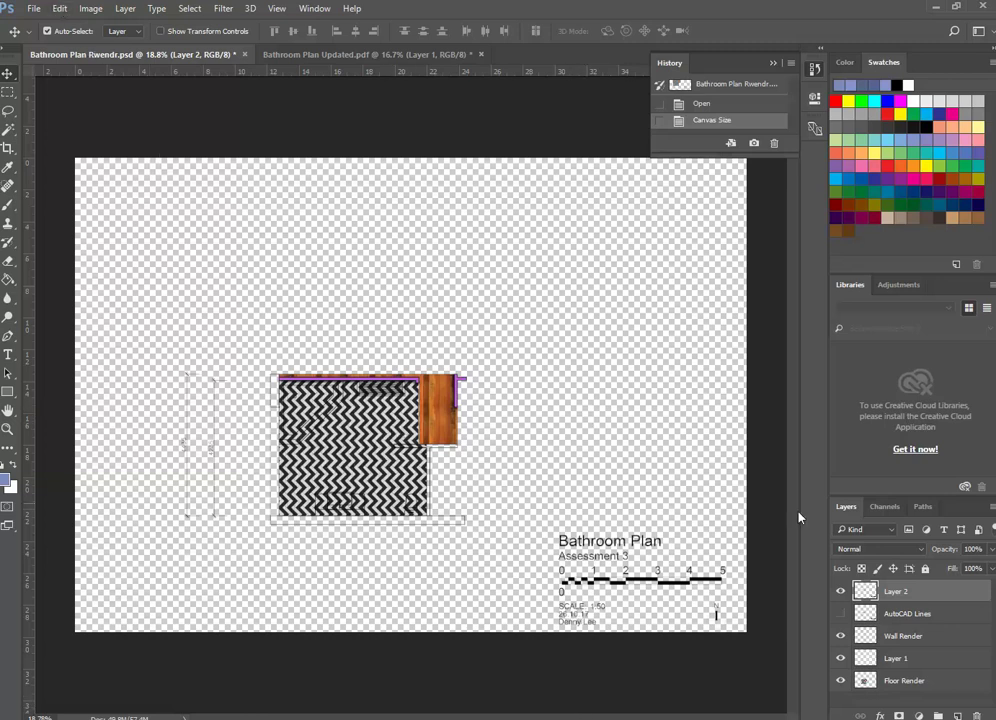
double_click(894, 592)
text(A)
text(utoCAD Lines 2)
key(Return)
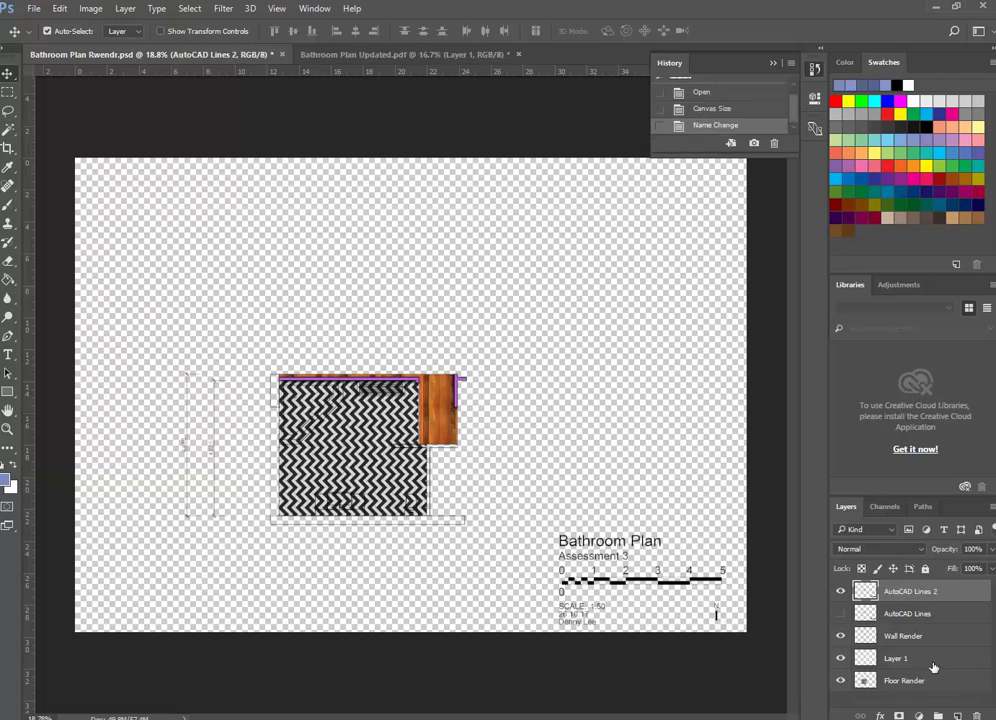
Check the old AutoCAD Lines layer by toggling its visibility, and delete it.
click(954, 613)
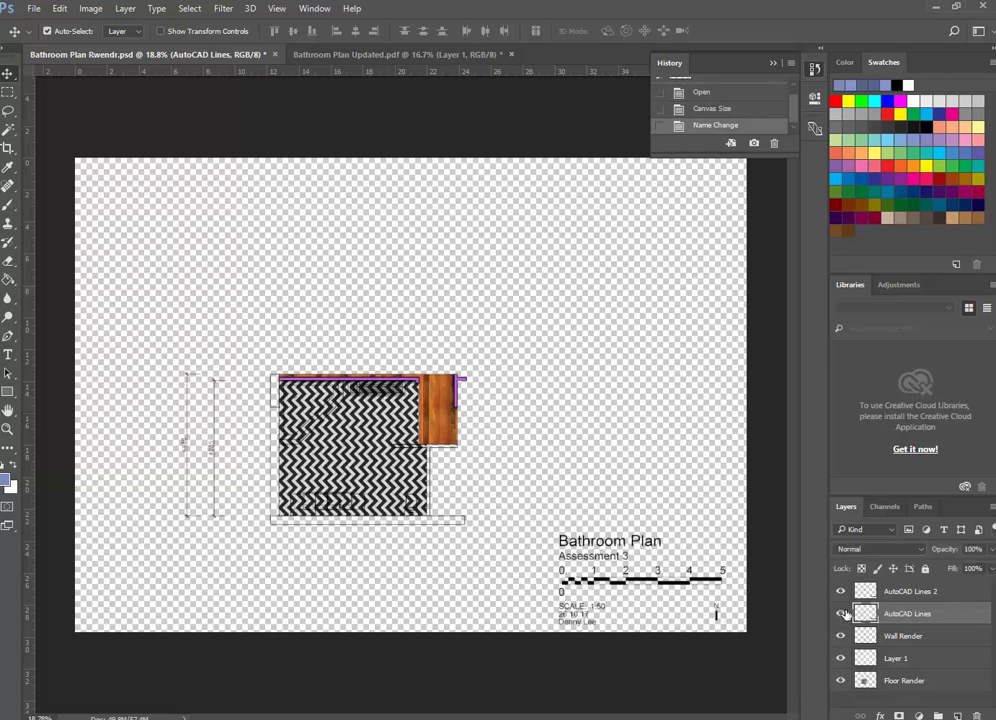
click(841, 613)
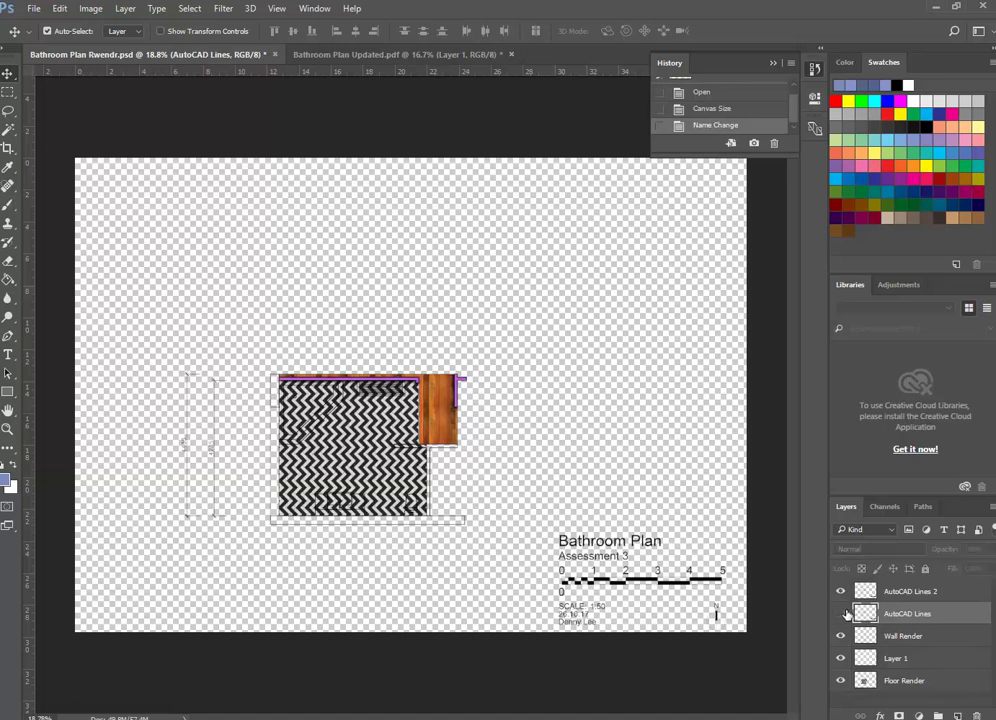
mouse_move(905, 613)
mouse_down()
mouse_move(941, 673)
mouse_move(905, 613)
mouse_up()
key(Delete)
Paste the copied linework above AutoCAD Lines 2 and move it about 2.77 cm right and 6.69 cm down, overlaying the existing plan and title block.
click(876, 594)
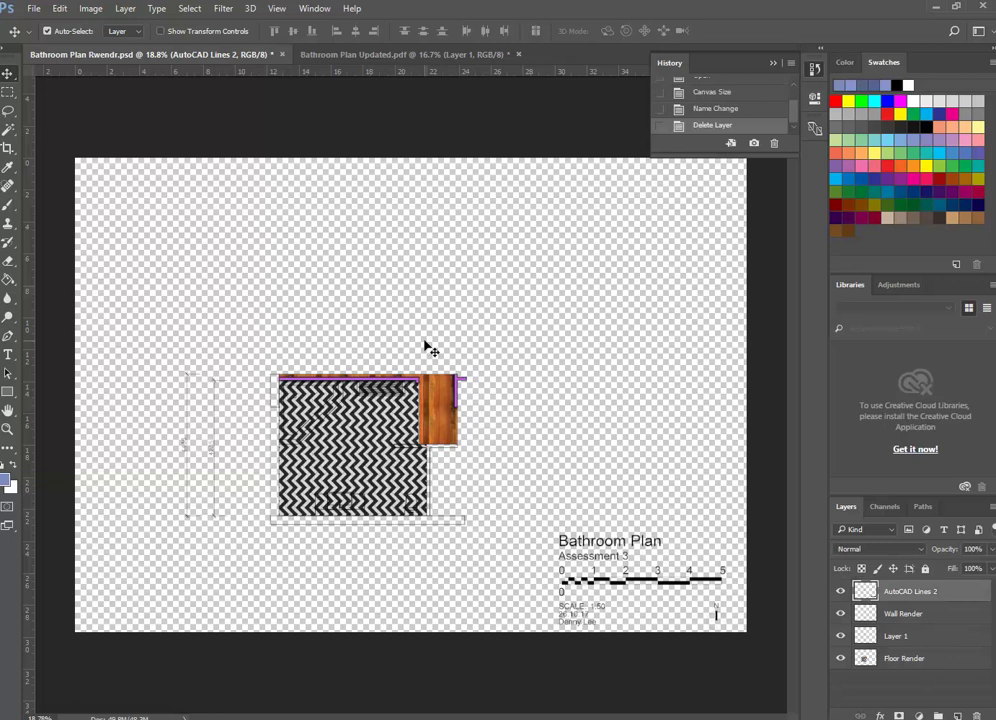
click(60, 8)
click(102, 135)
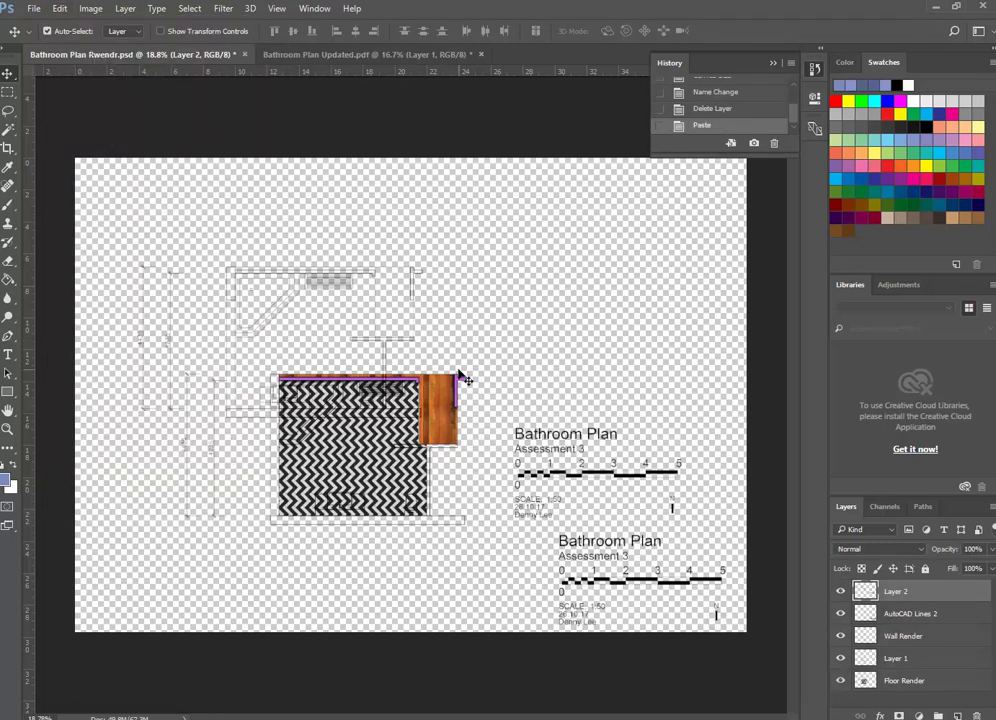
drag(388, 350, 387, 349)
mouse_move(388, 352)
mouse_down()
mouse_move(431, 366)
mouse_move(432, 457)
mouse_up()
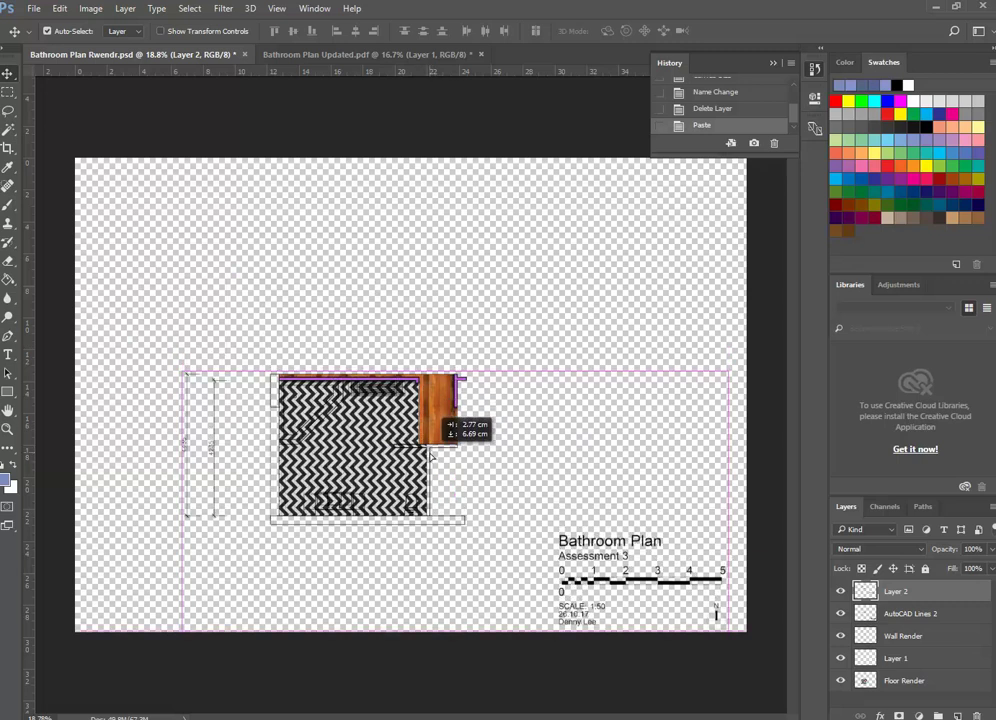
drag(431, 456, 432, 457)
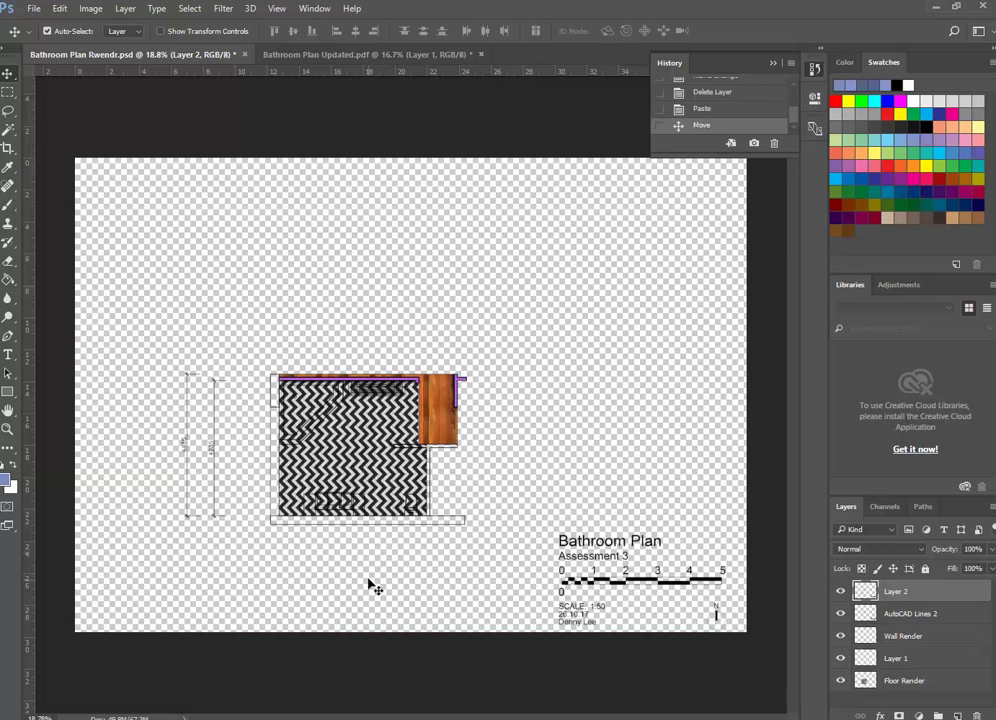
Rename the pasted linework layer as "AutoCAD Lines 3".
double_click(896, 591)
text(AutoCAD Lines)
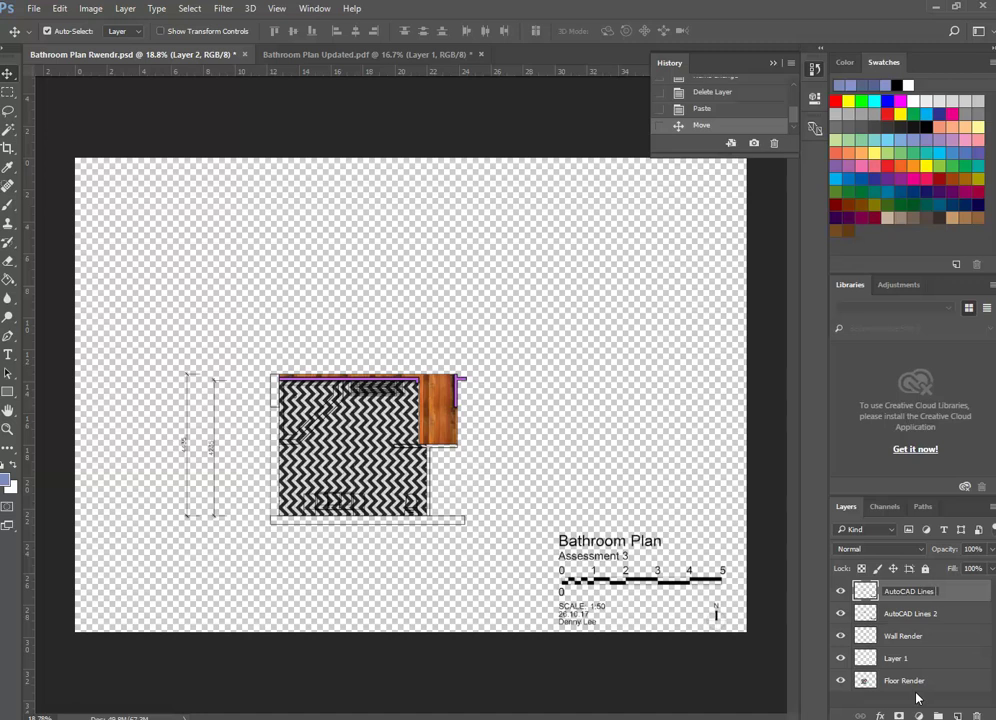
key(Return)
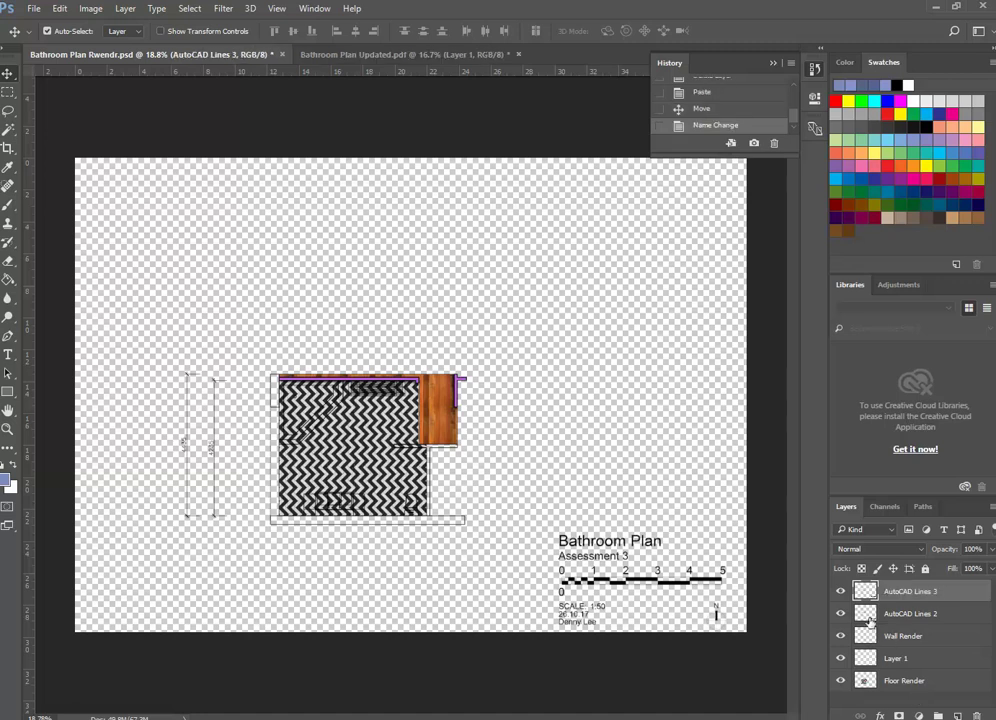
Hide the superseded AutoCAD Lines 2 layer and make AutoCAD Lines 3 the active layer.
click(905, 613)
click(840, 613)
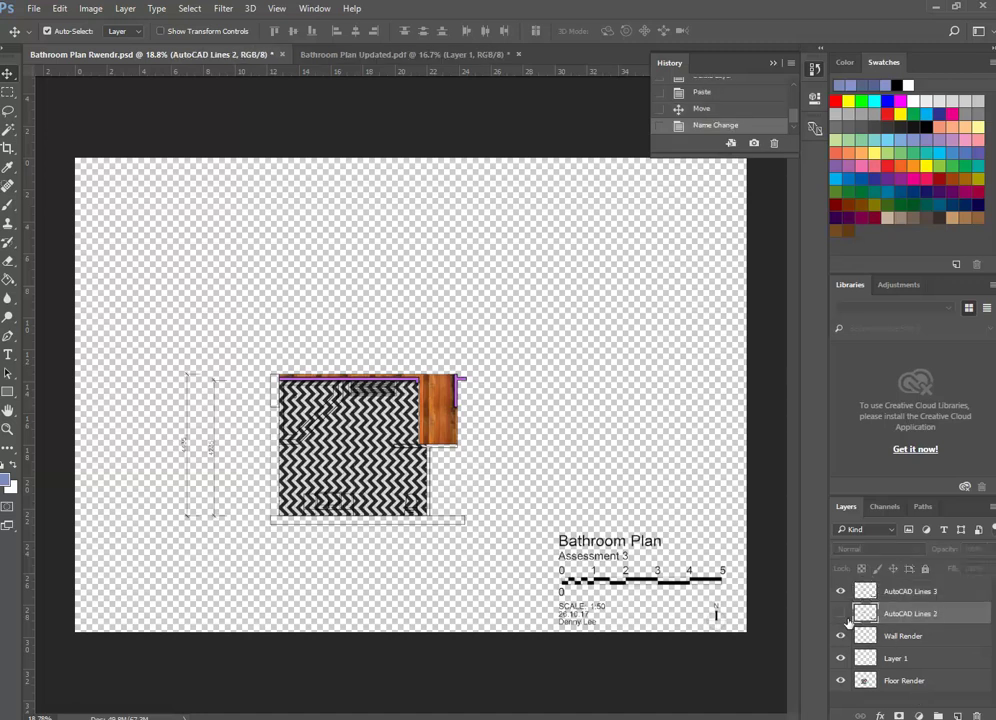
click(840, 613)
click(840, 613)
click(862, 590)
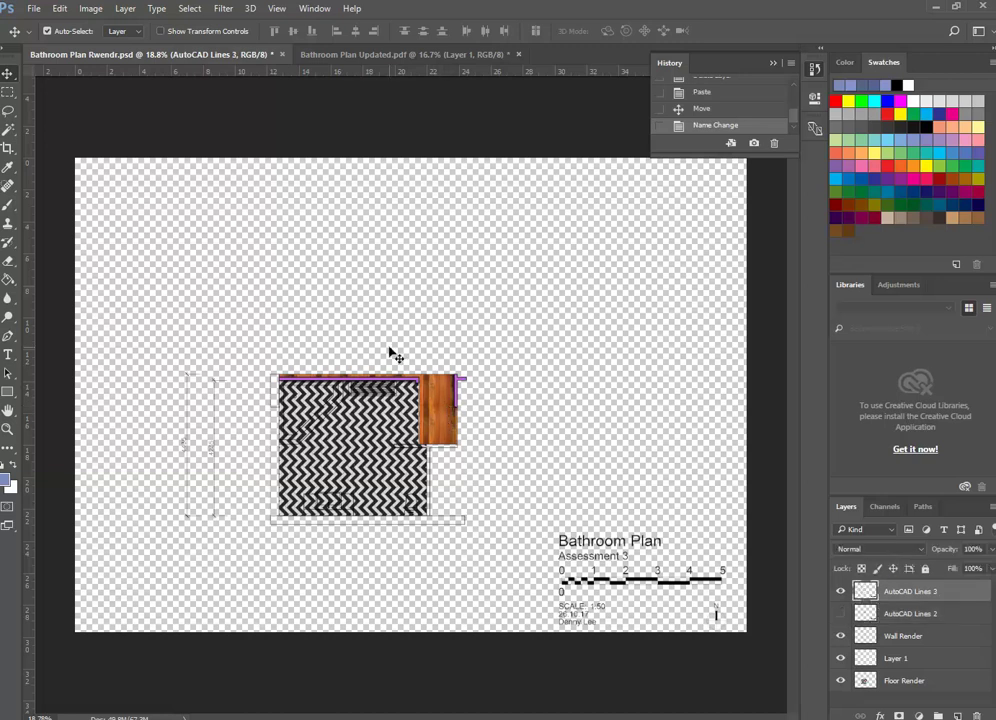
Examine how the updated linework lines up with the rendered walls and floor, especially around the slatted fixture on the top wall.
scroll(327, 434, up, 1)
scroll(329, 436, up, 5)
scroll(329, 381, down, 2)
scroll(330, 381, up, 4)
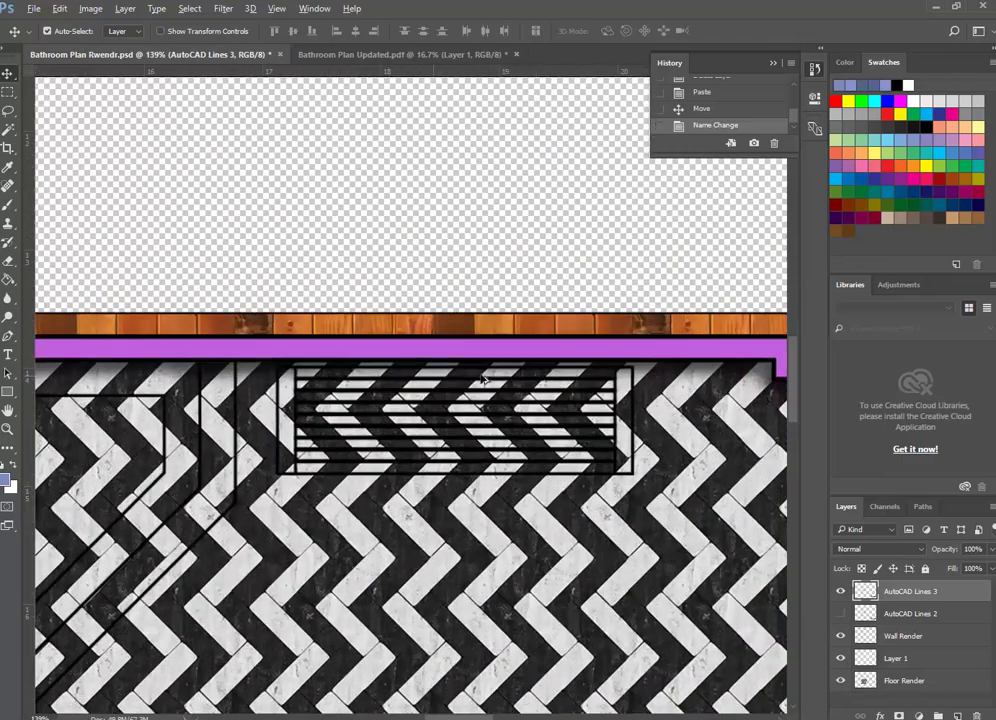
scroll(546, 375, down, 6)
scroll(378, 542, up, 4)
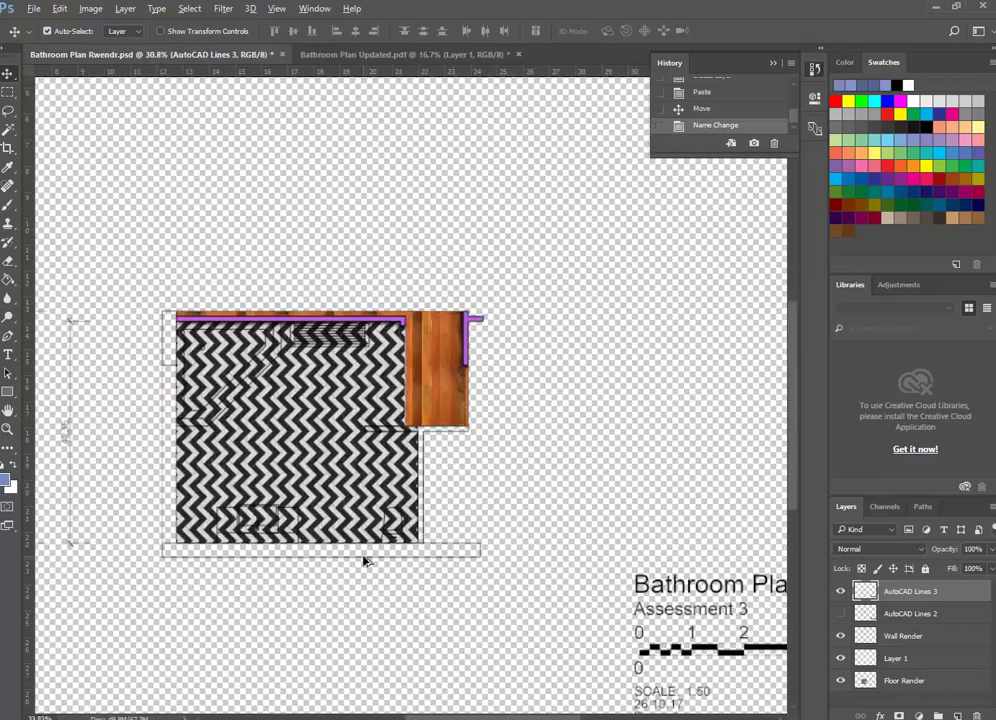
scroll(185, 512, up, 1)
scroll(220, 522, down, 2)
scroll(270, 405, down, 2)
scroll(228, 295, up, 2)
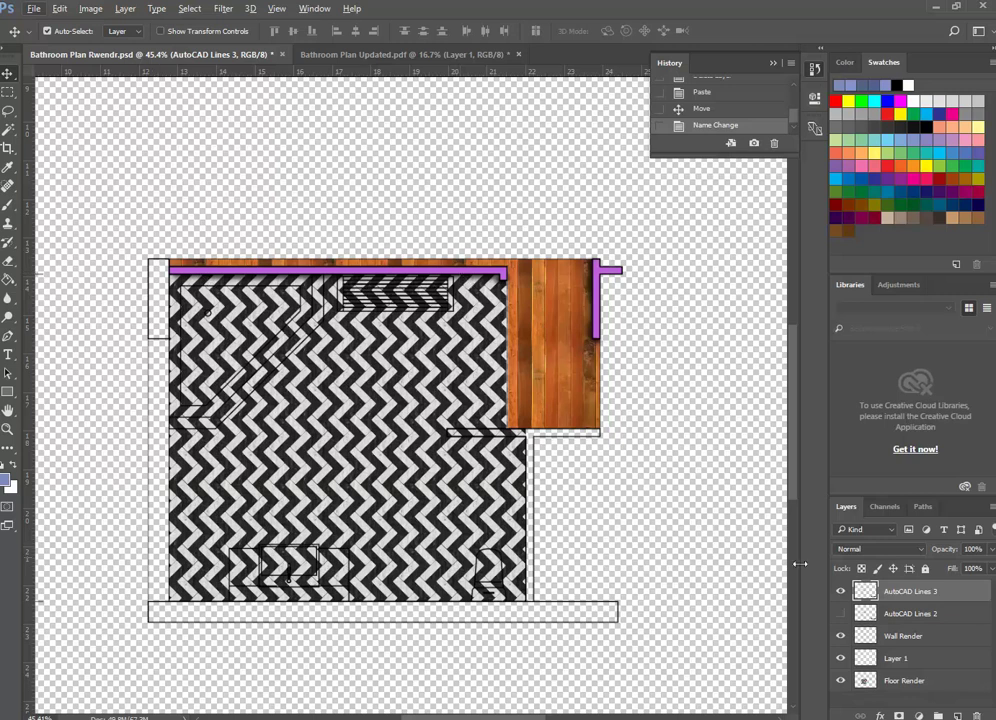
Toggle the visibility of the Wall Render layer and Layer 1 to check what each contributes to the render.
click(874, 645)
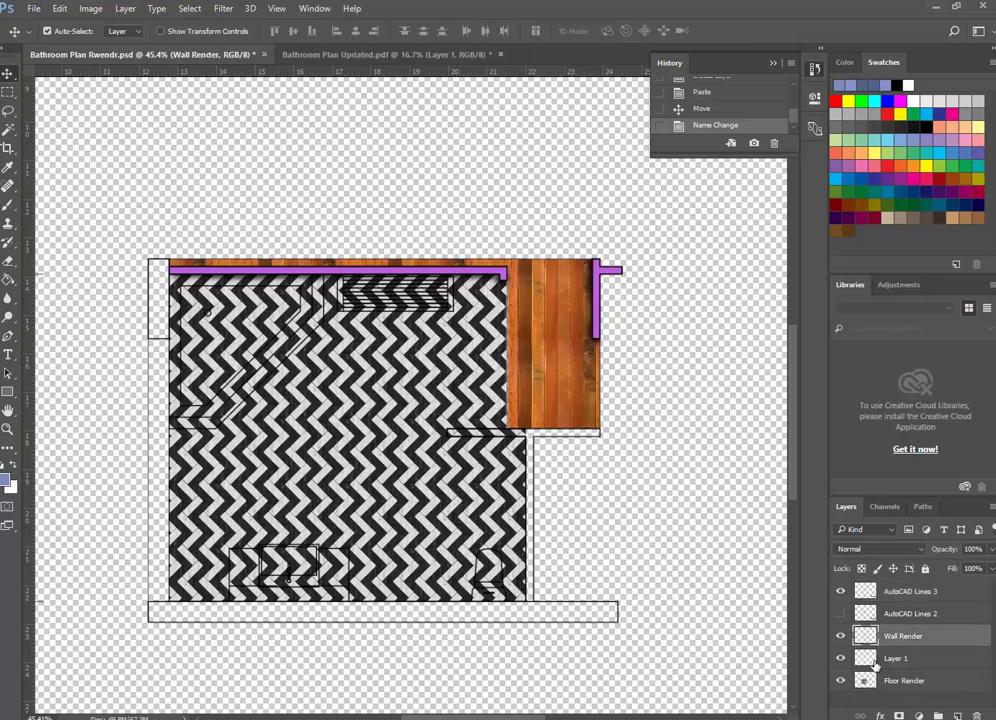
click(872, 660)
click(872, 643)
click(841, 637)
click(841, 637)
click(851, 660)
click(841, 660)
click(841, 660)
click(841, 660)
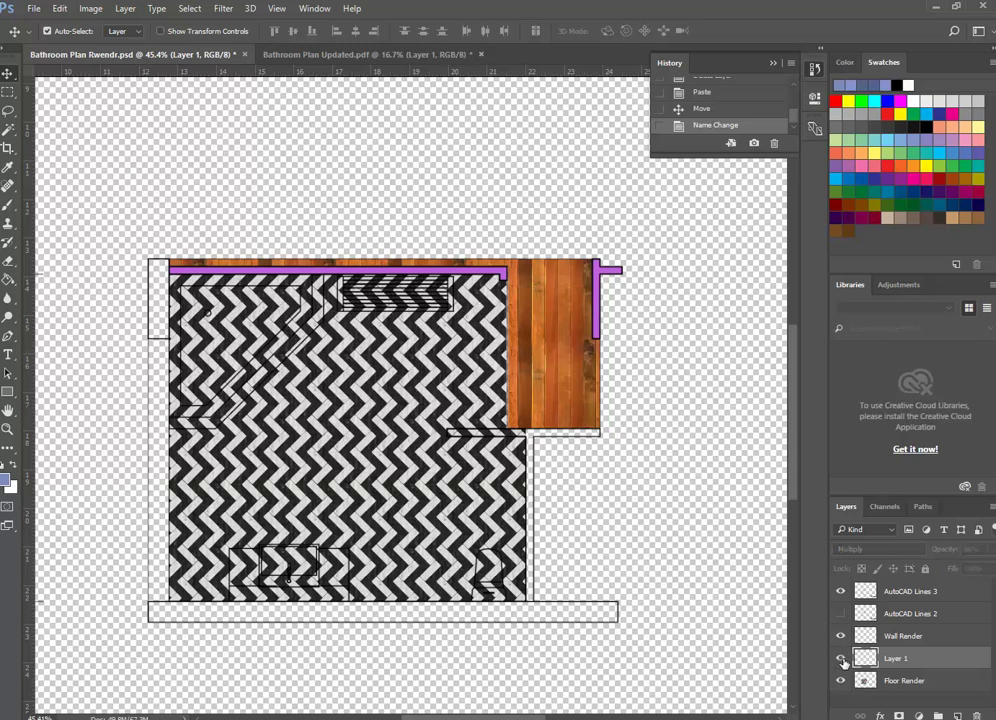
click(841, 660)
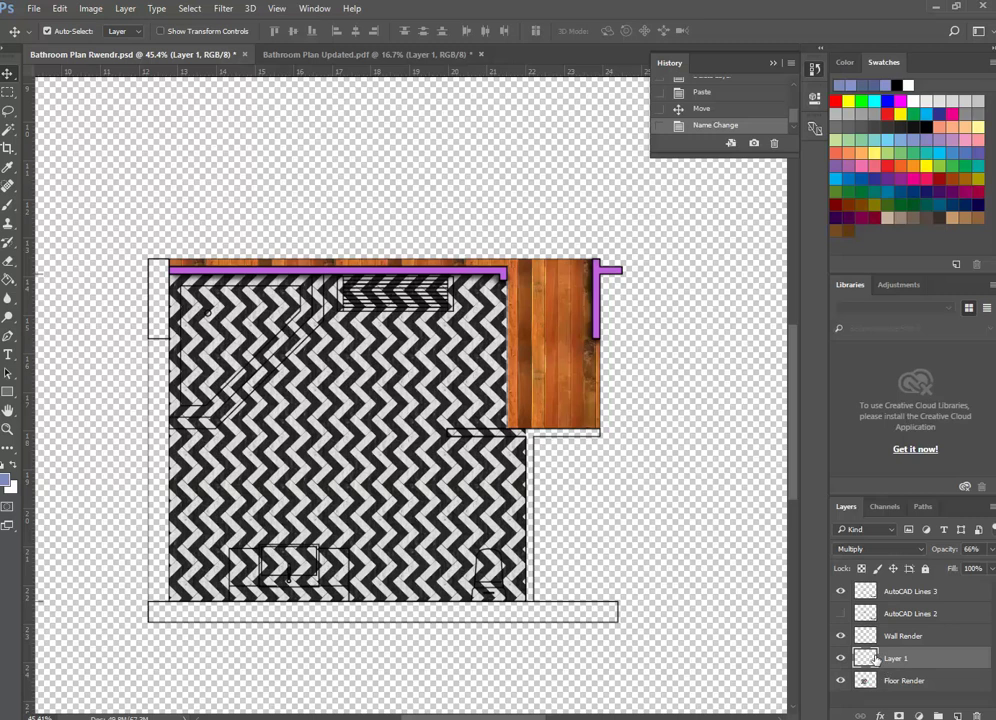
Delete Layer 1 and check what the Wall Render and Floor Render layers contain by toggling their visibility.
key(Delete)
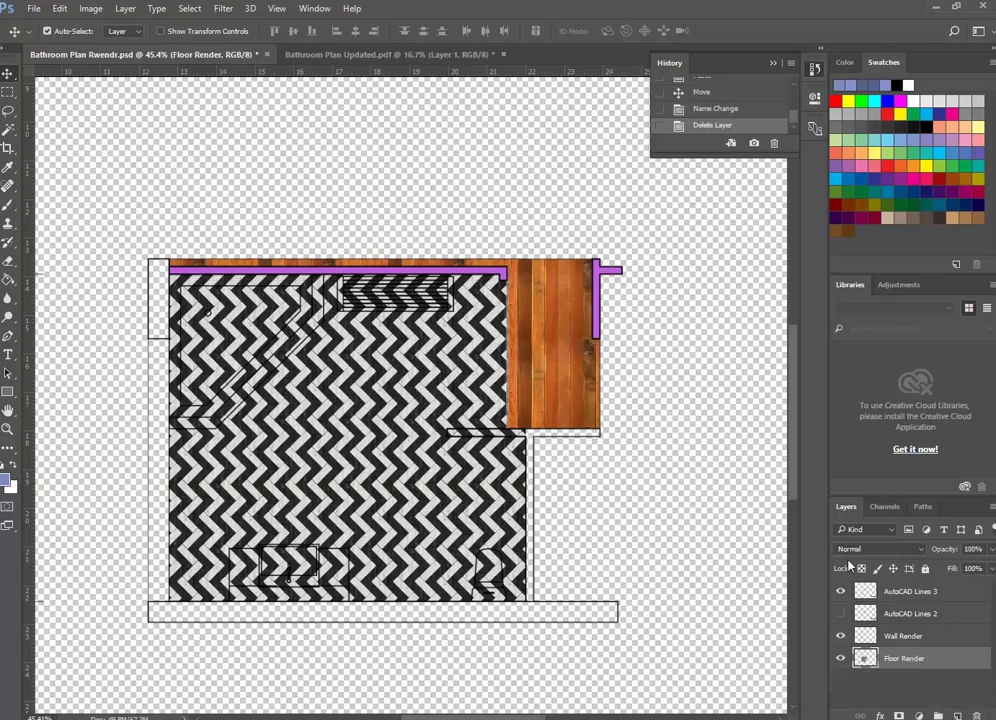
click(870, 637)
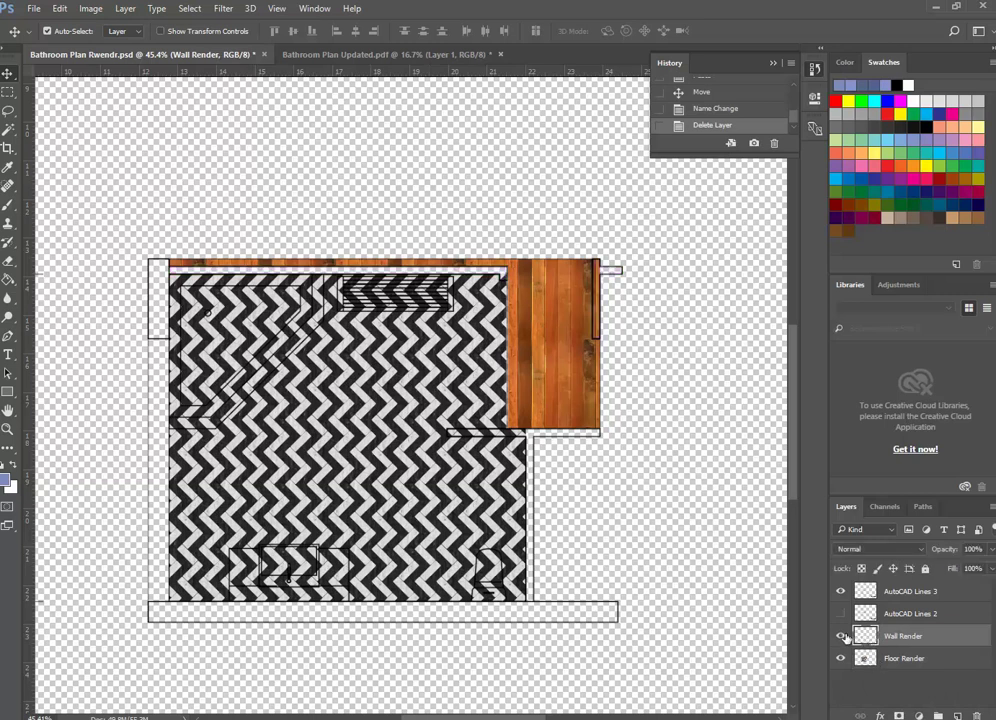
click(841, 636)
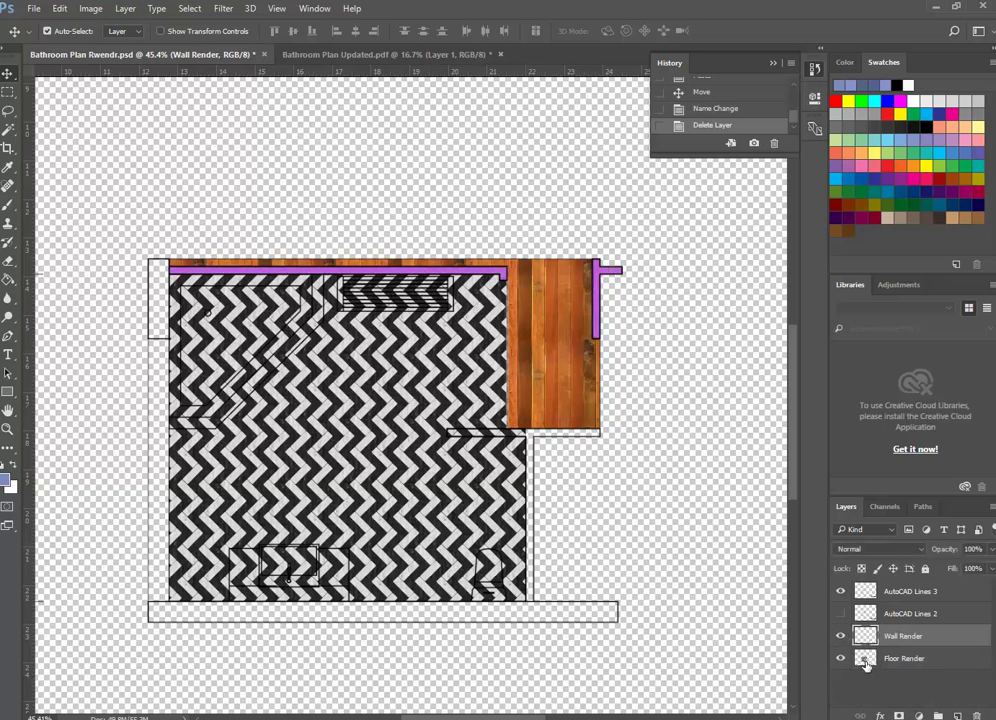
click(843, 660)
click(841, 659)
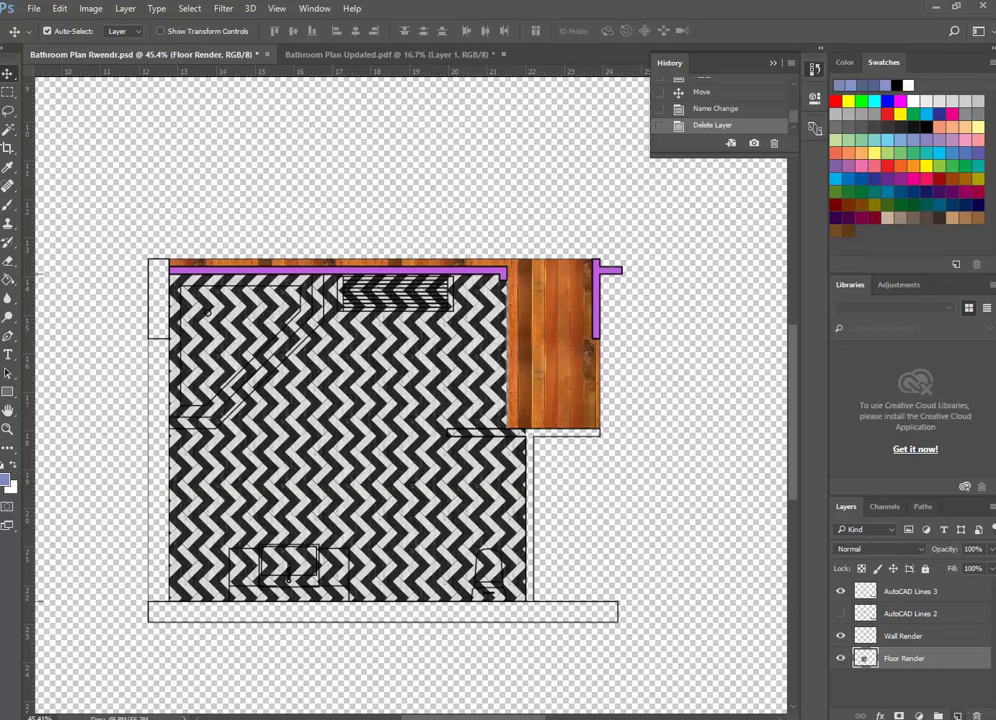
Add a new layer directly above Floor Render and name it "Furniture Render".
click(938, 716)
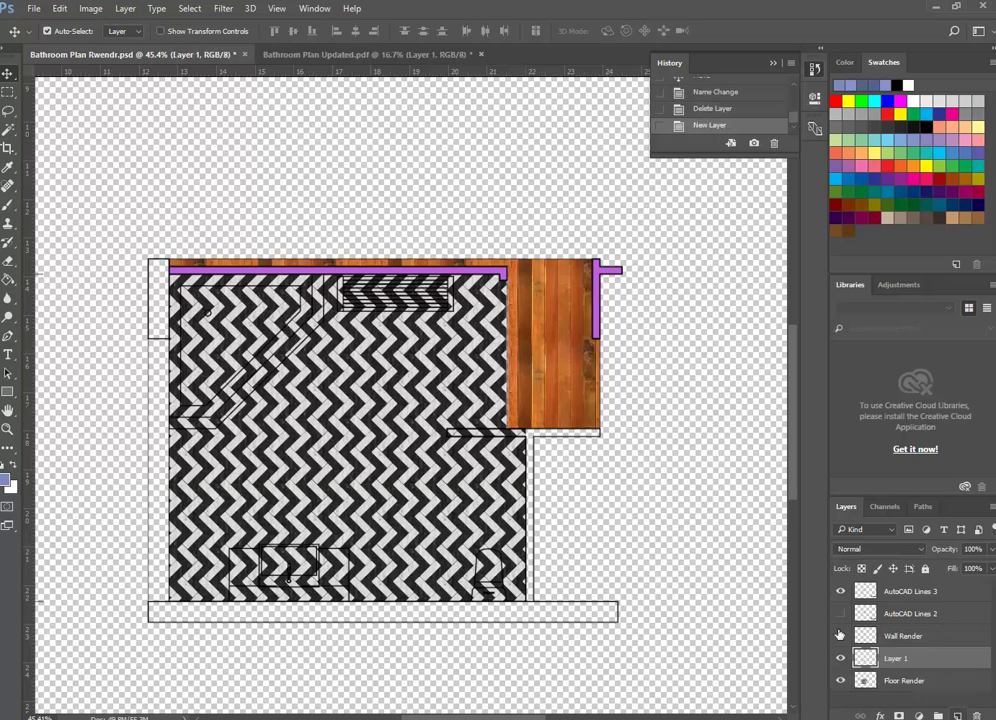
double_click(896, 658)
text(Furniture Render)
key(Return)
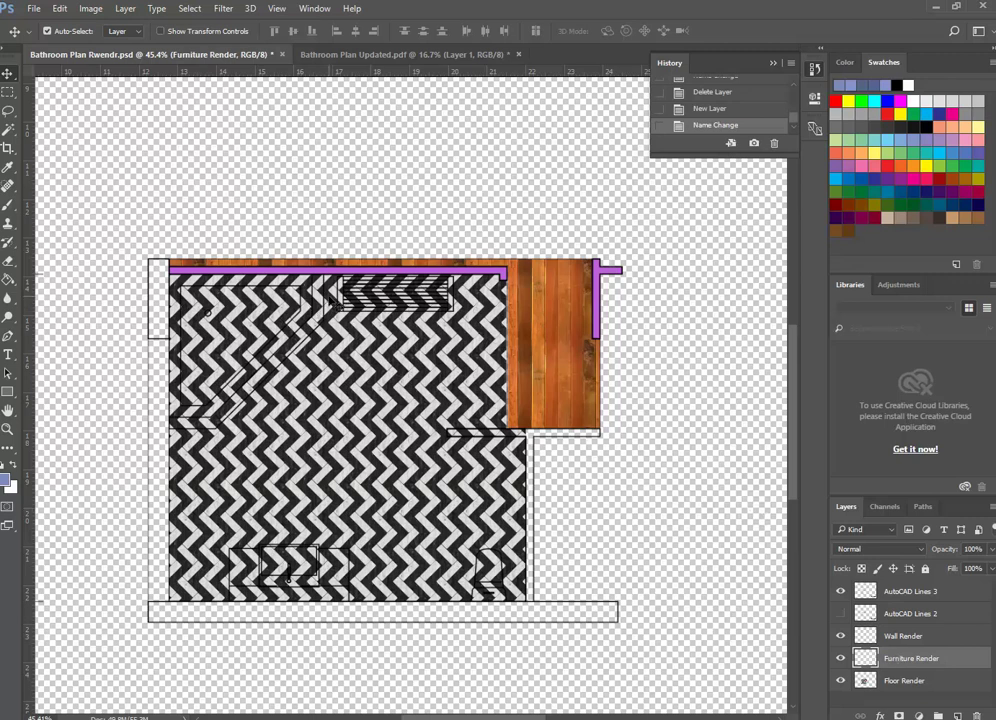
Select the full outline of the slatted fixture below the purple wall with a rectangular marquee.
scroll(400, 268, up, 3)
scroll(406, 267, up, 3)
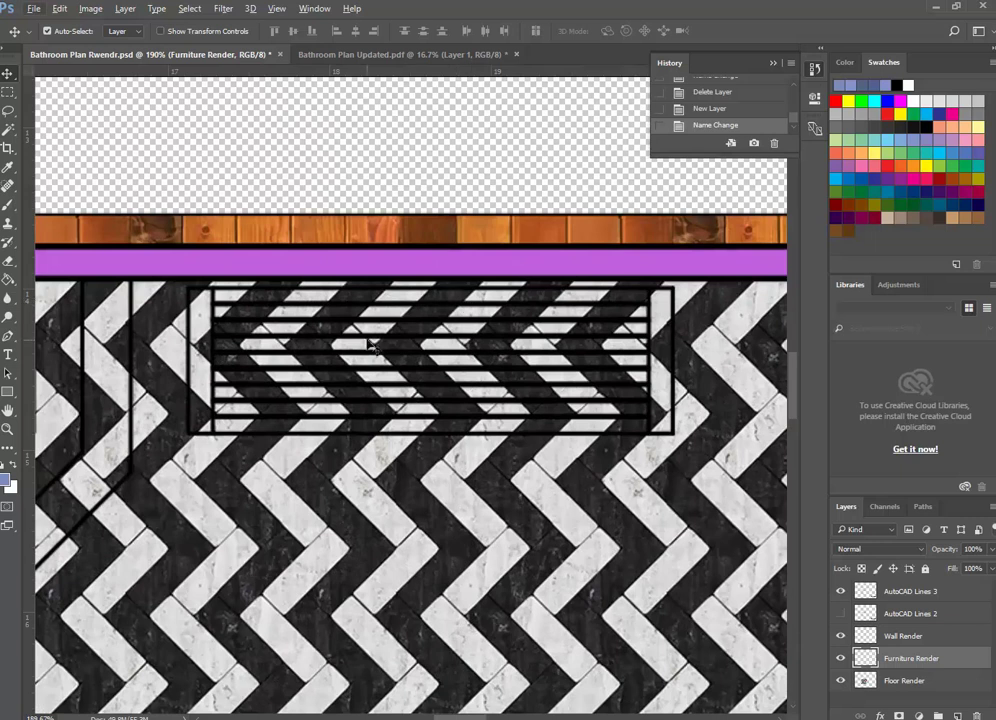
click(7, 94)
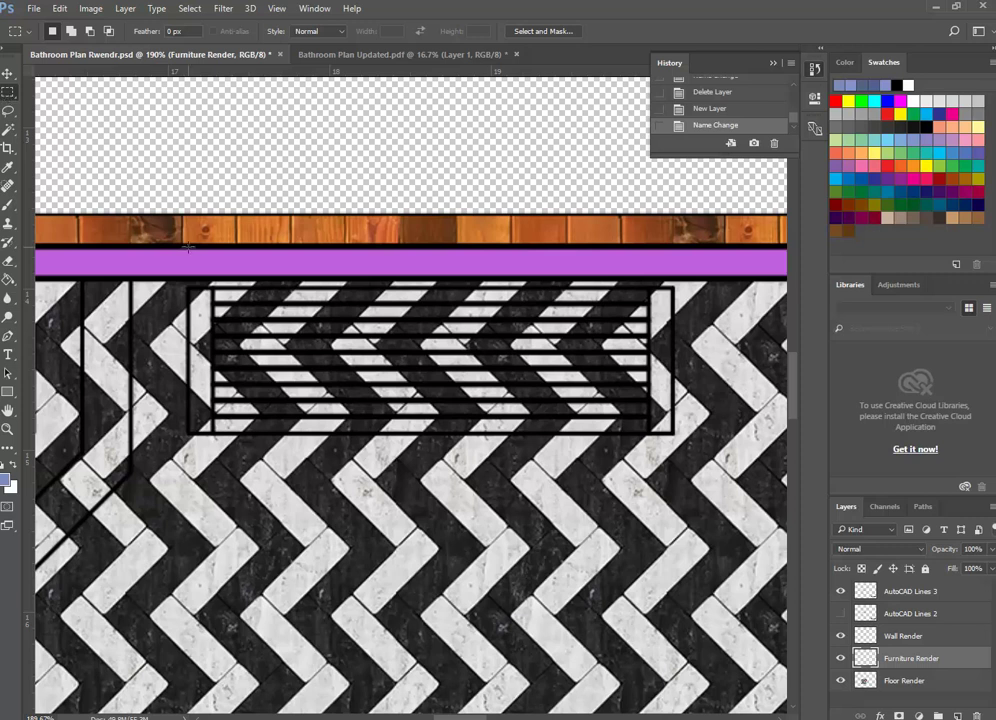
drag(188, 288, 674, 433)
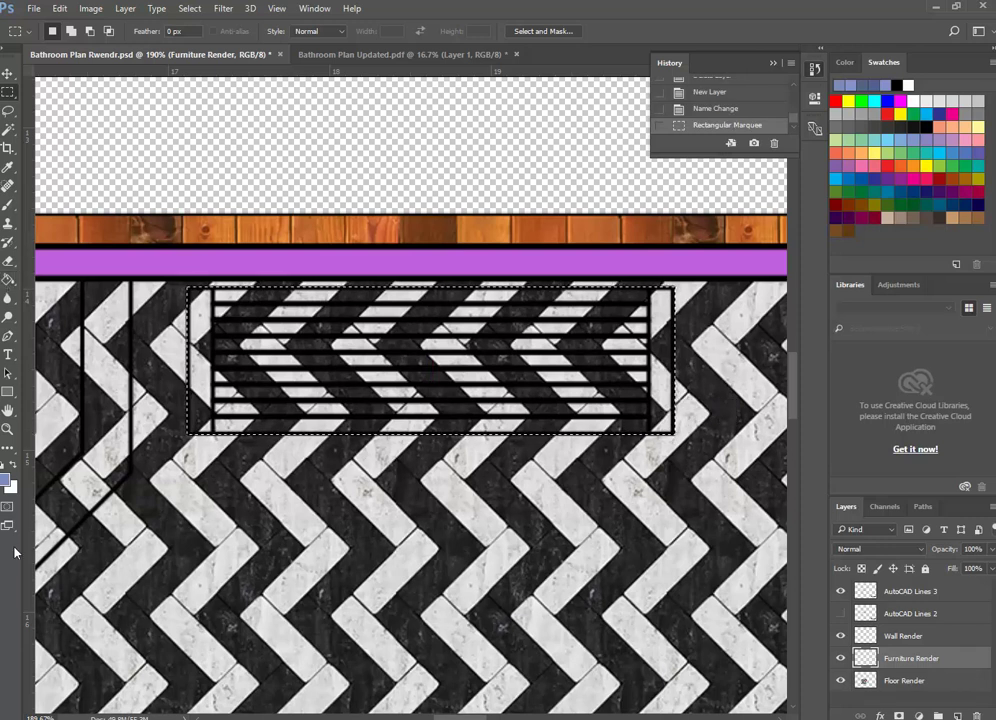
click(60, 9)
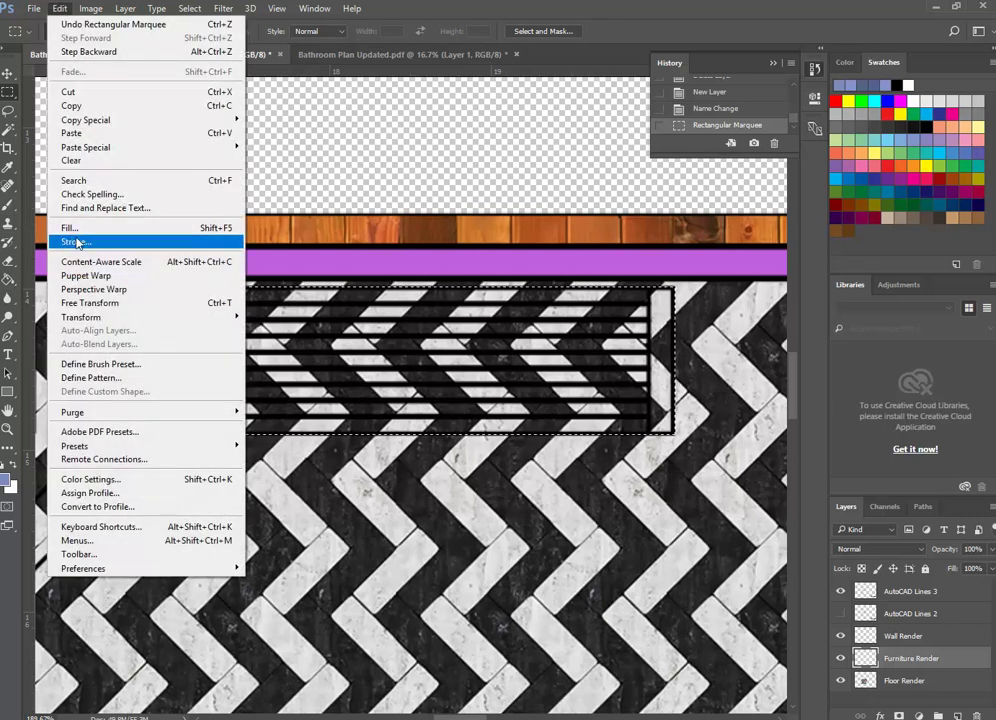
key(Escape)
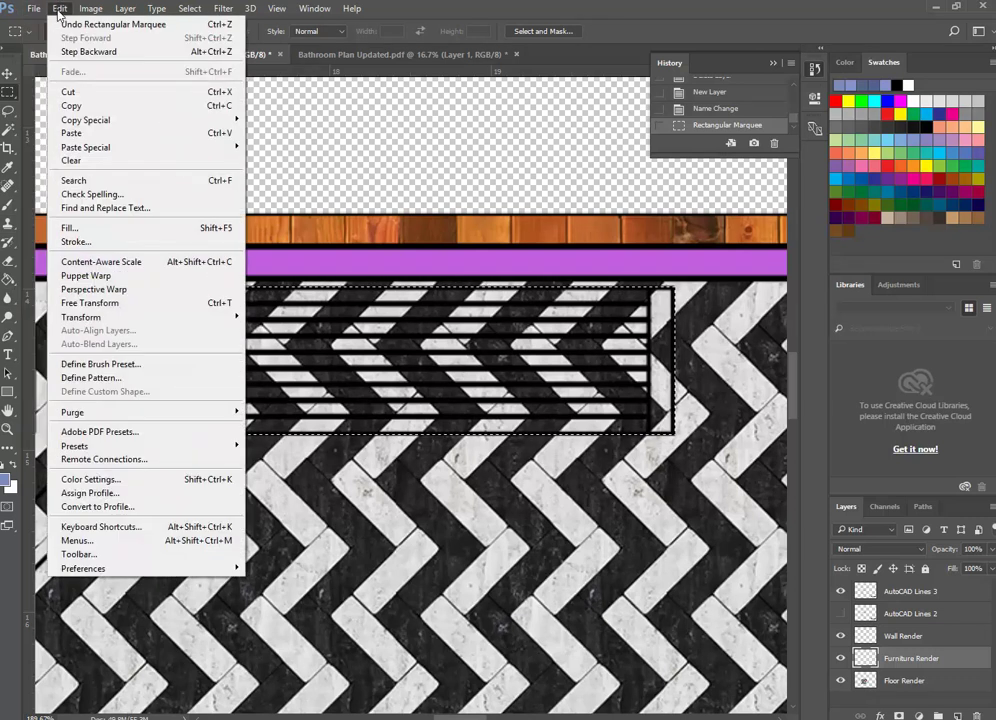
Fill the selected slatted fixture with white on the Furniture Render layer using the Paint Bucket tool.
click(8, 280)
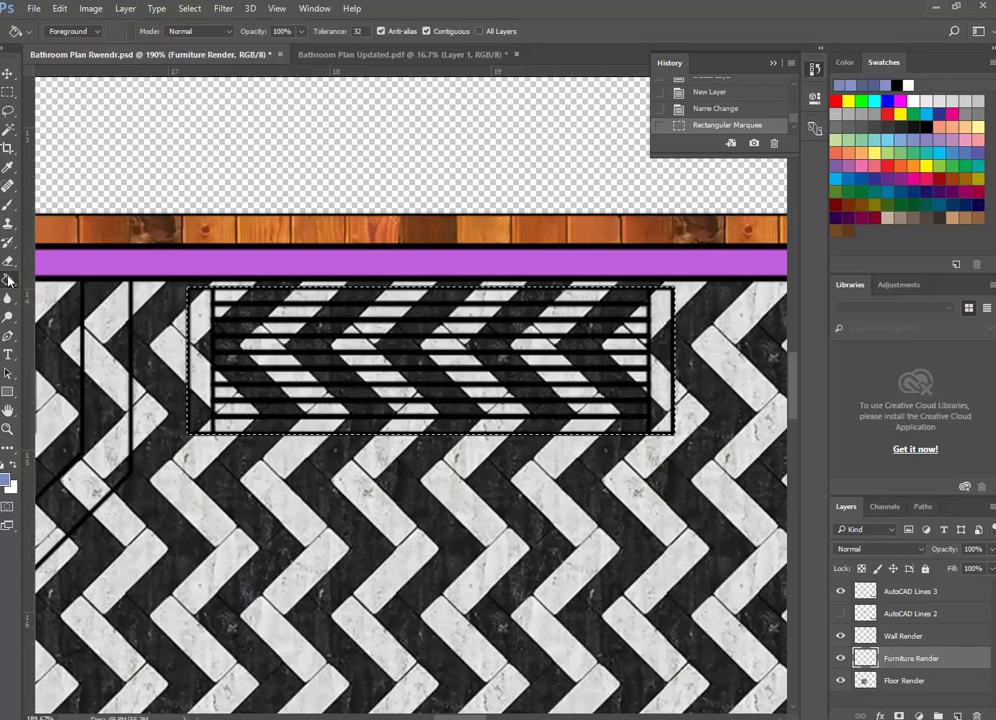
right_click(8, 280)
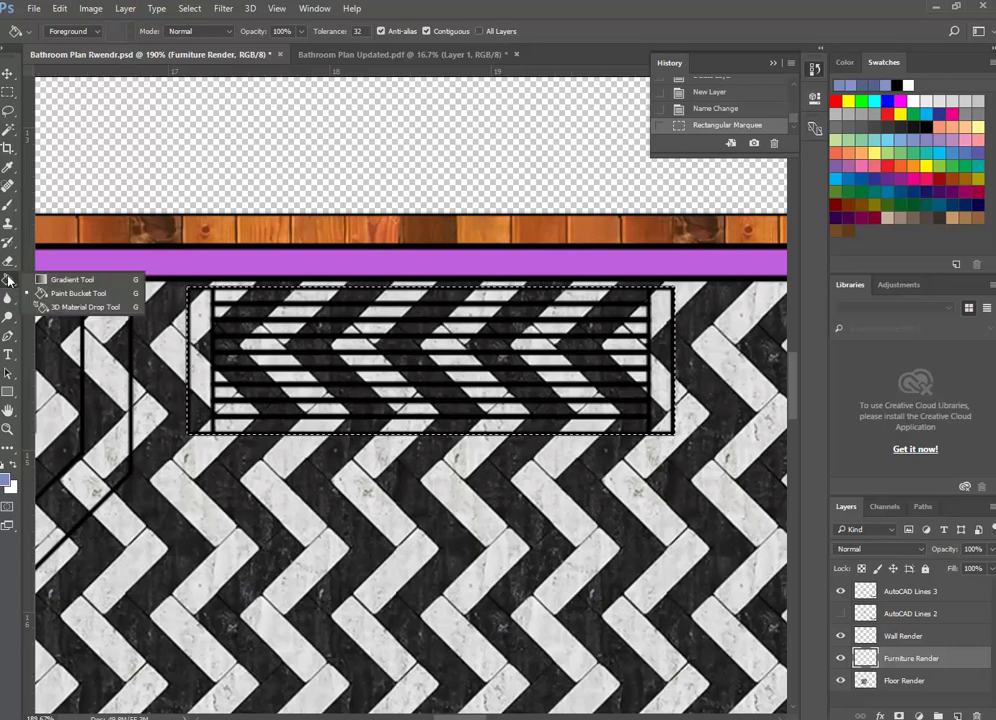
click(67, 294)
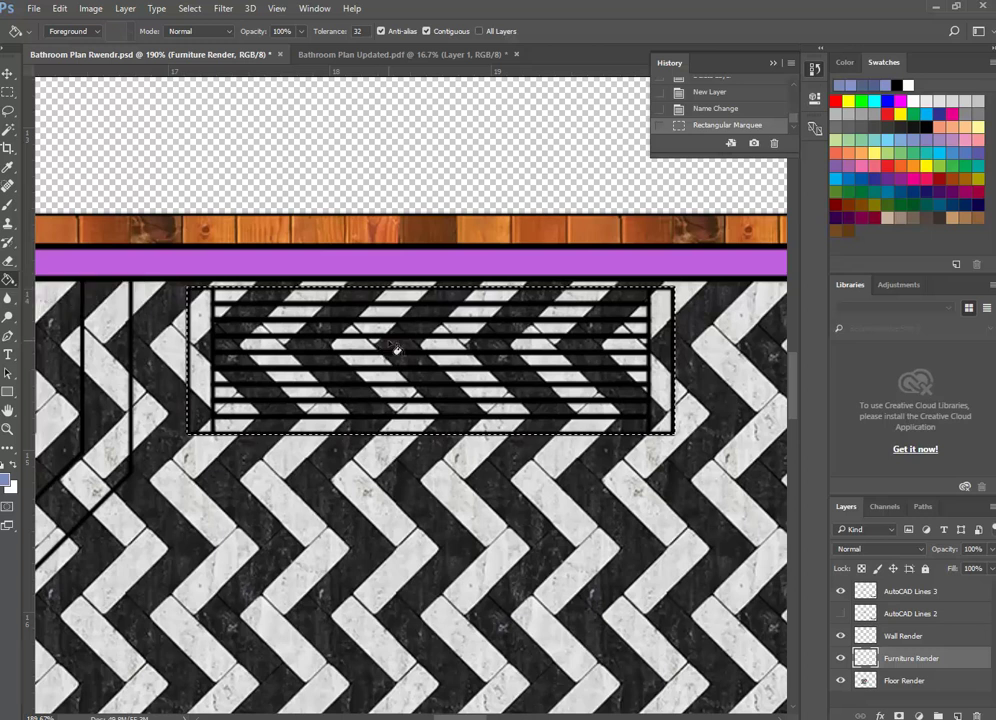
click(4, 468)
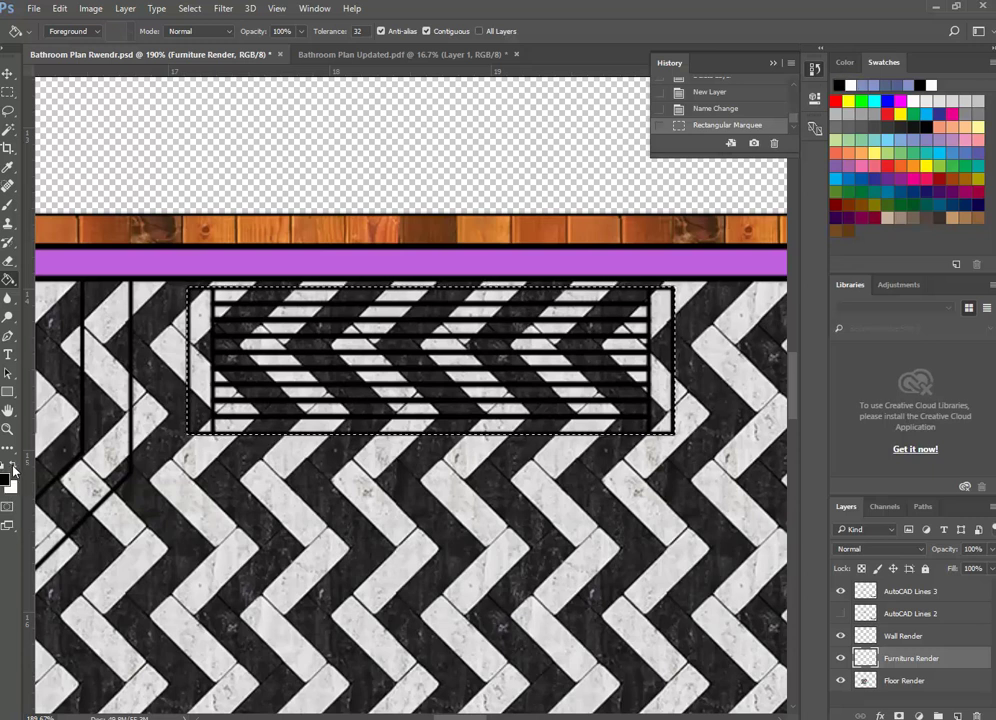
click(13, 468)
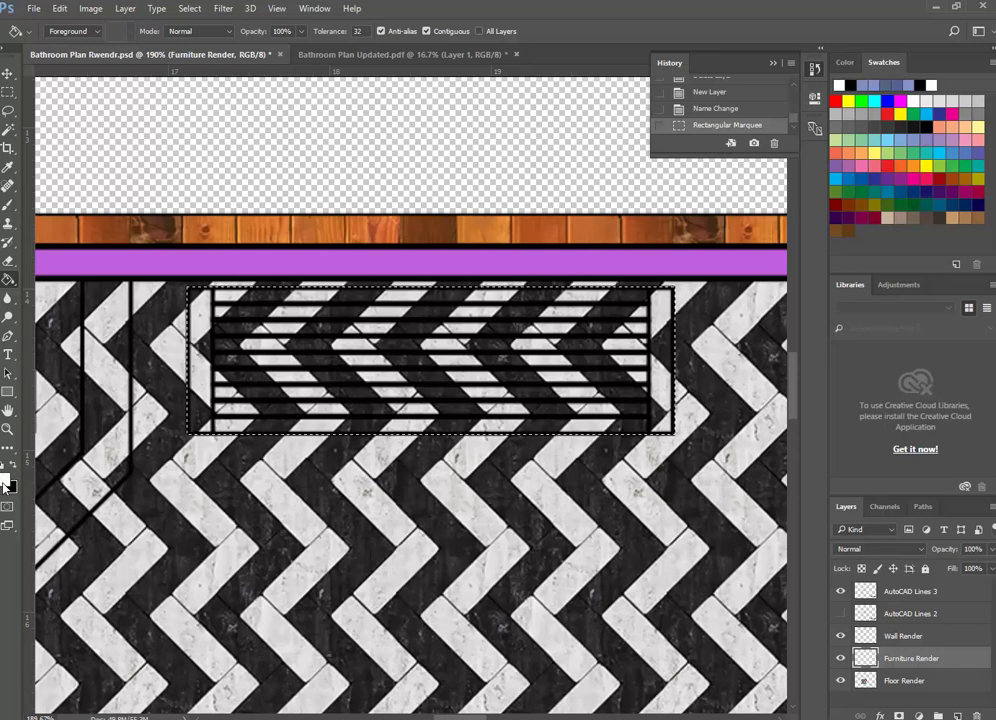
click(445, 420)
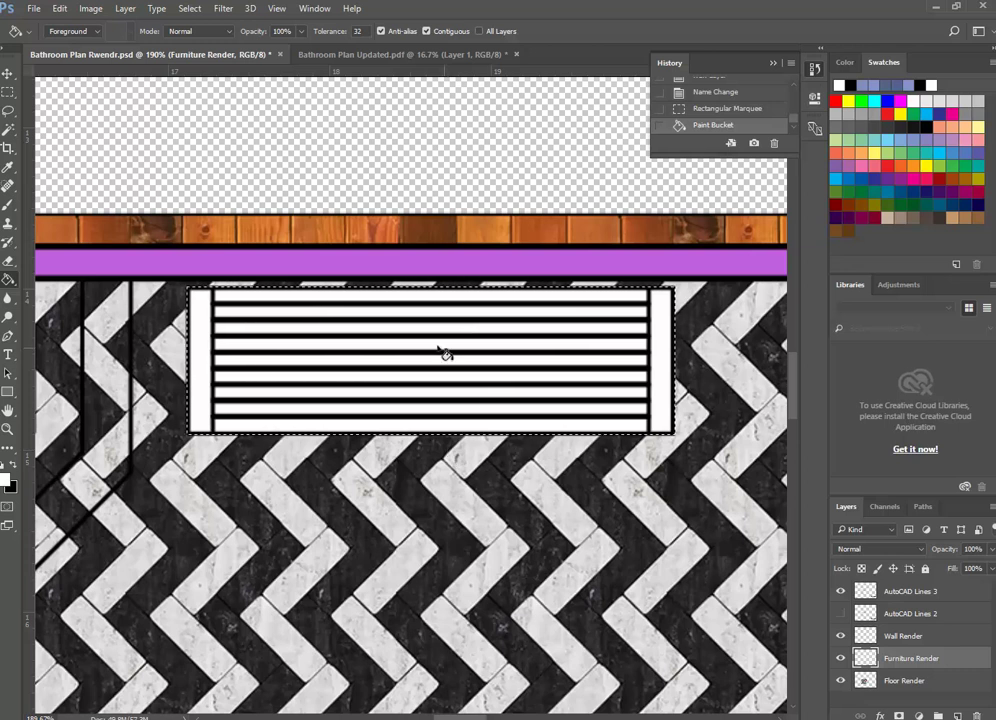
Try a muted red fill and a pastel yellow fill on the slatted fixture.
click(7, 481)
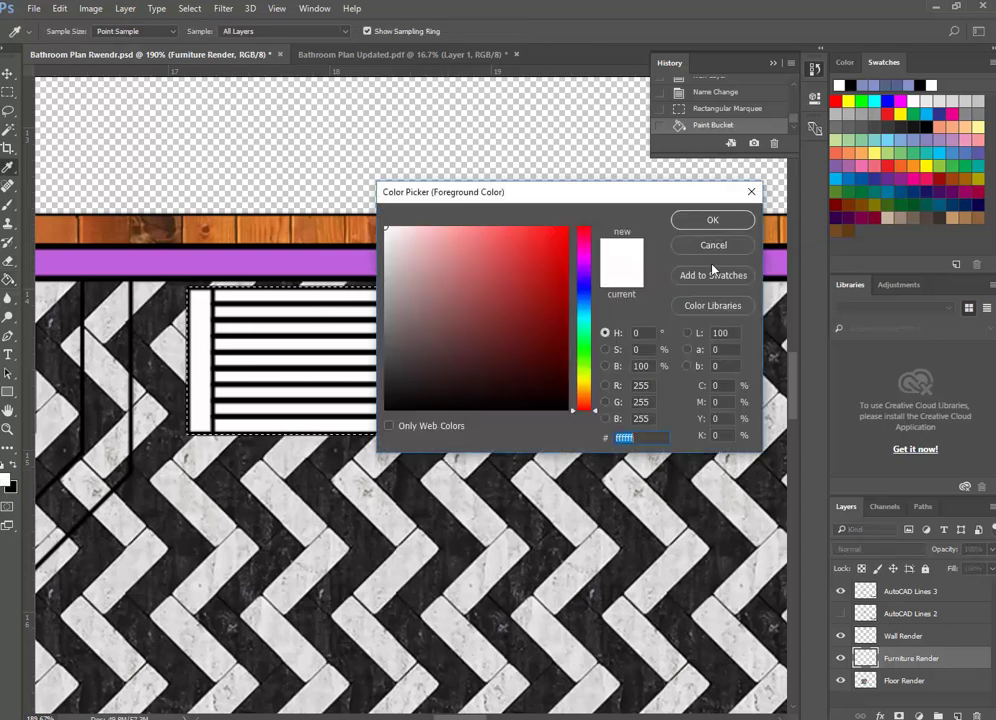
click(445, 285)
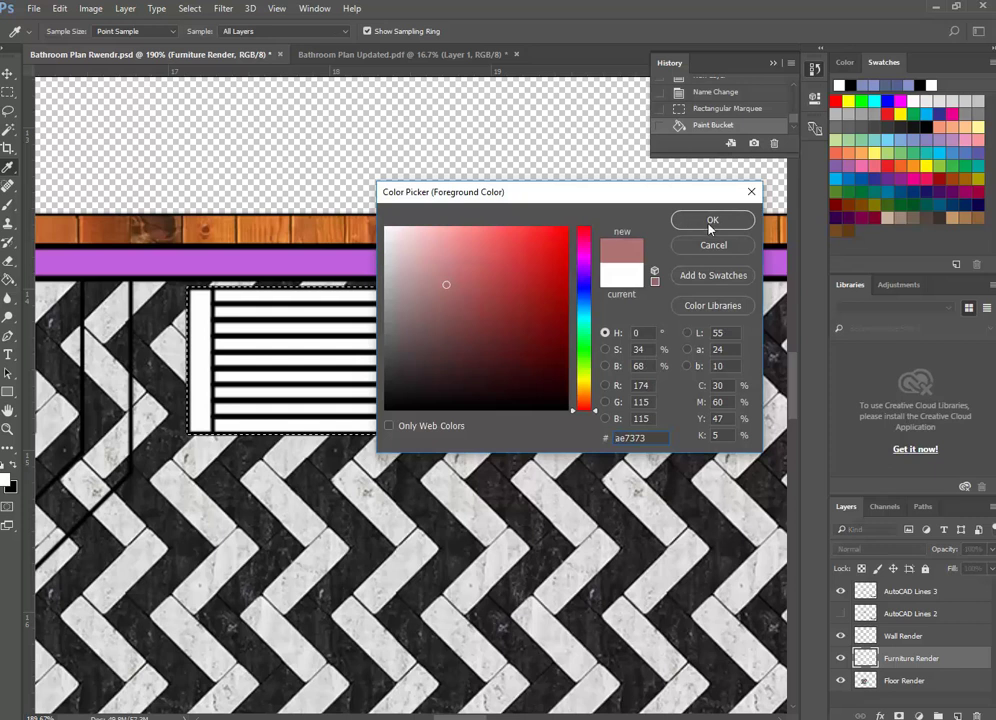
click(547, 256)
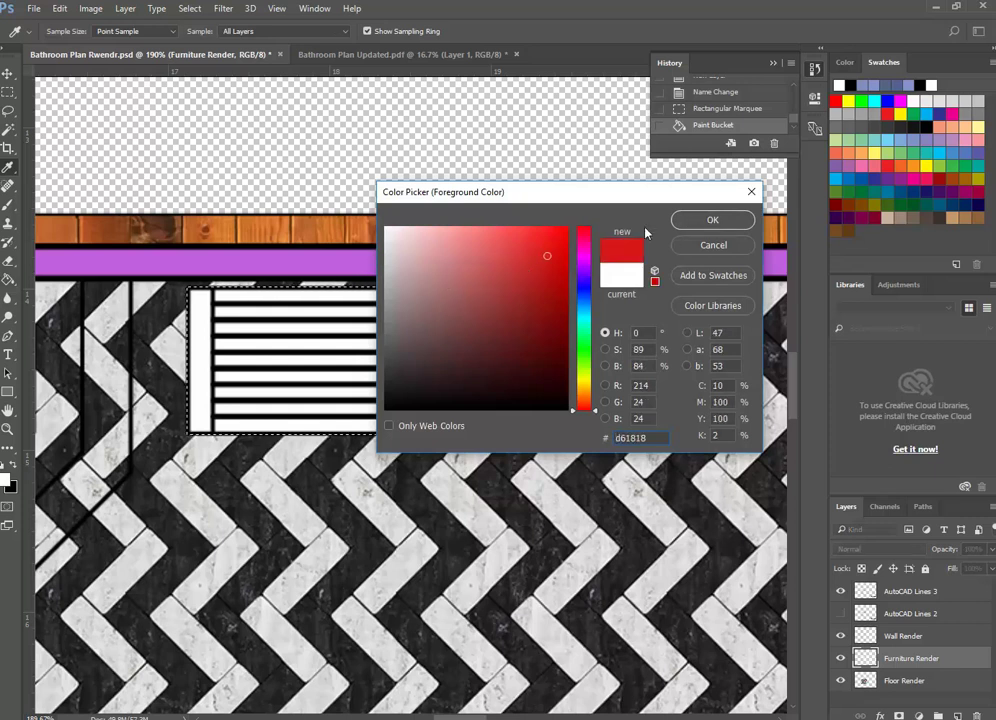
click(496, 282)
key(Return)
click(320, 351)
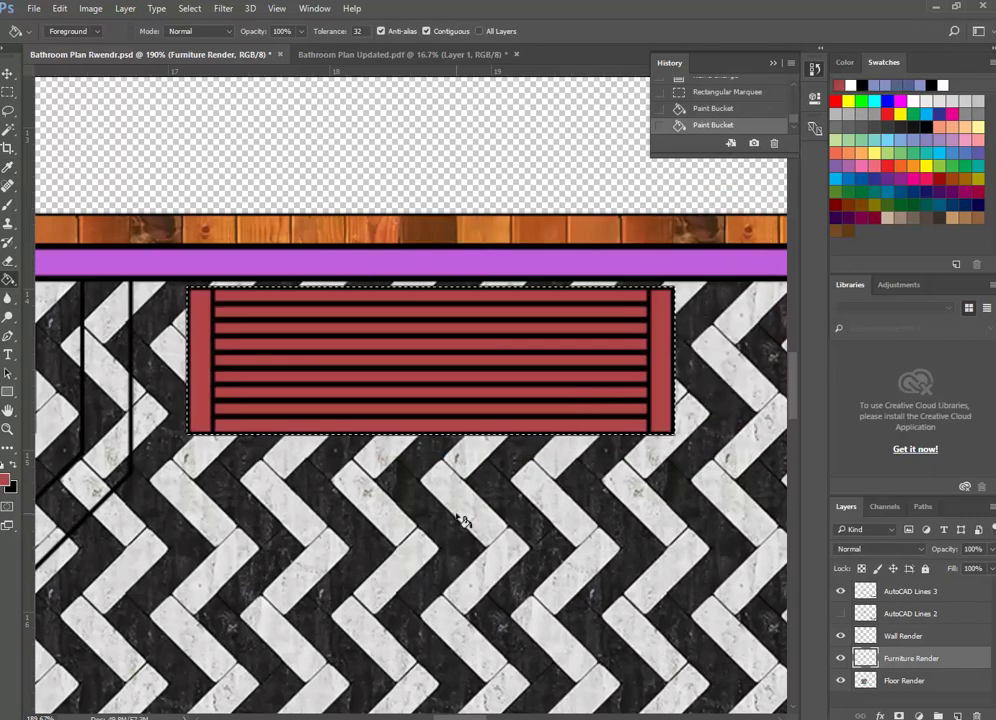
click(882, 144)
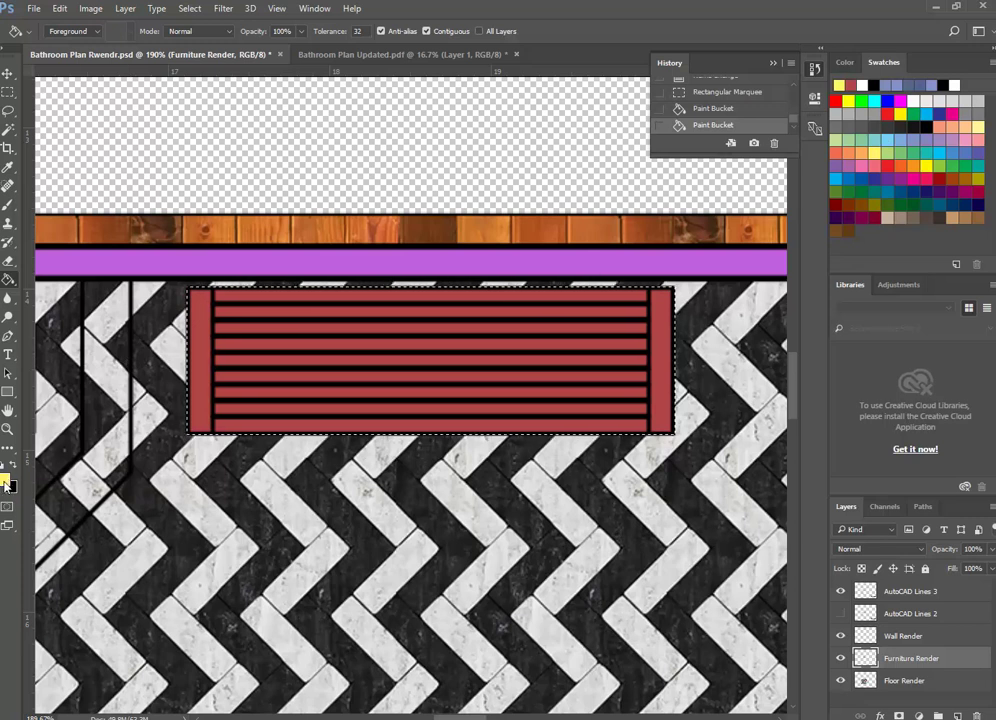
click(383, 373)
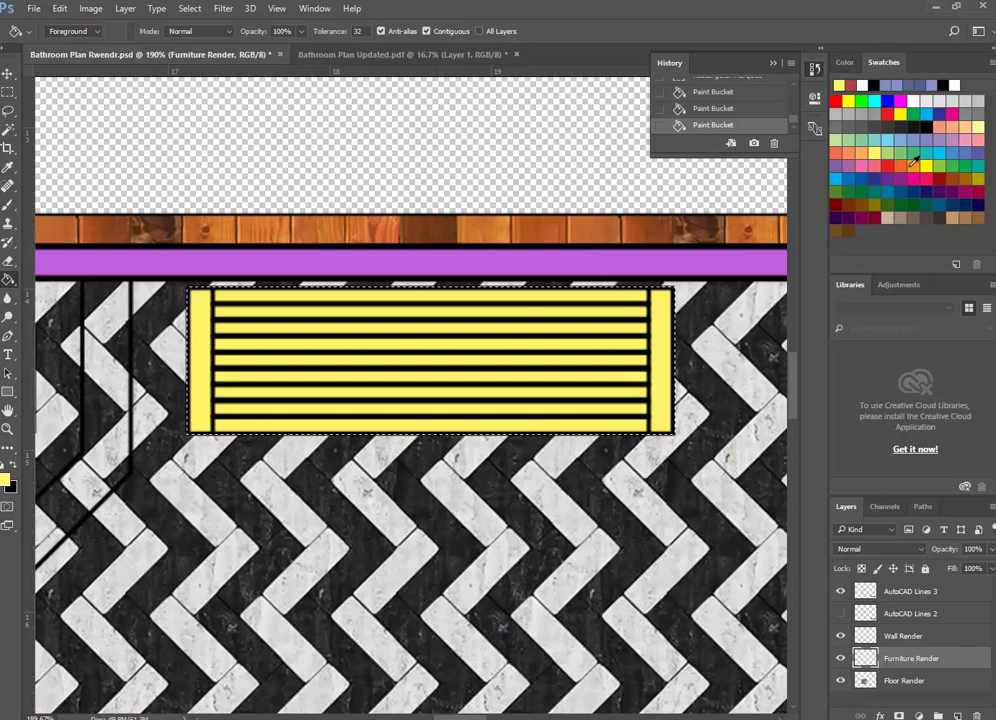
Recolour the slatted fixture with a light brown swatch, lightened to the tan #e2ba8e, as its final fill.
click(955, 217)
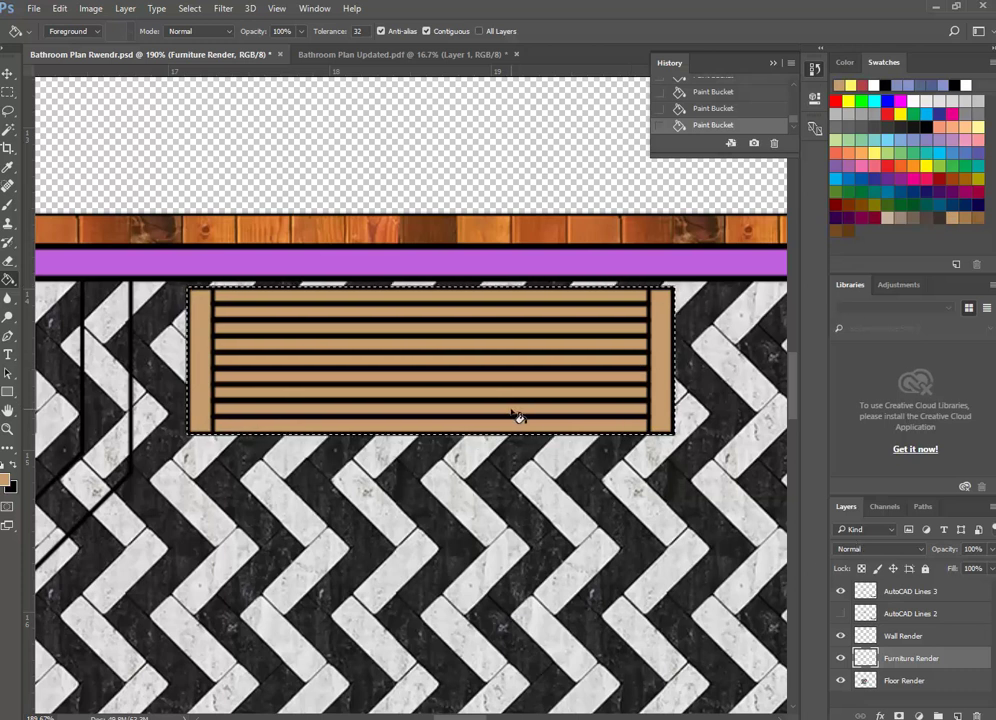
click(6, 481)
mouse_move(463, 269)
mouse_down()
mouse_move(442, 247)
mouse_move(453, 247)
mouse_up()
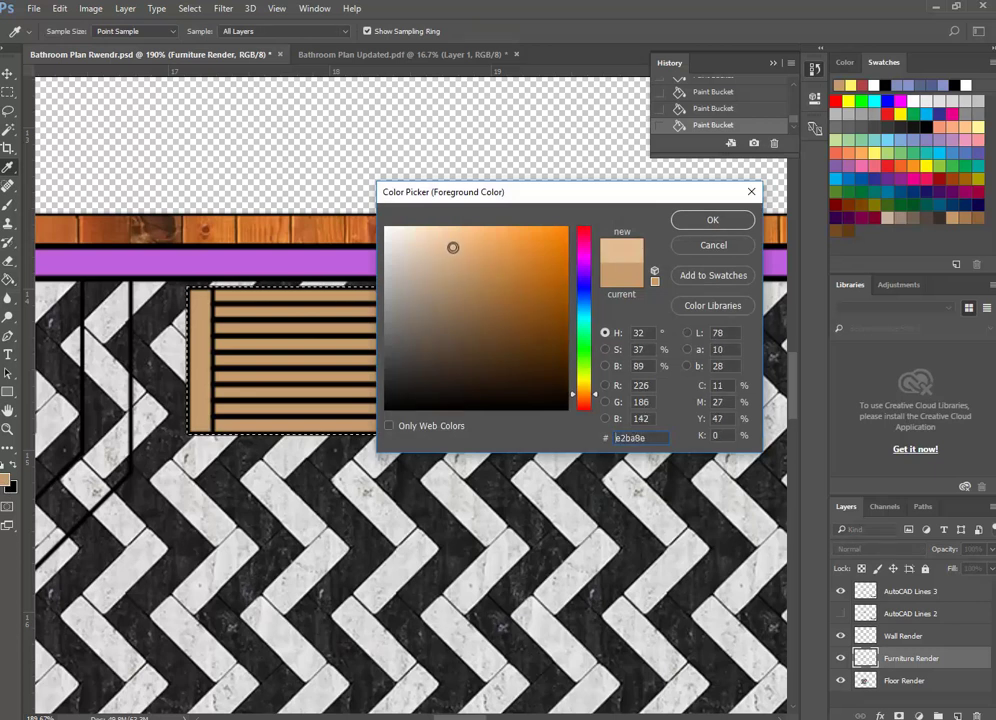
click(710, 220)
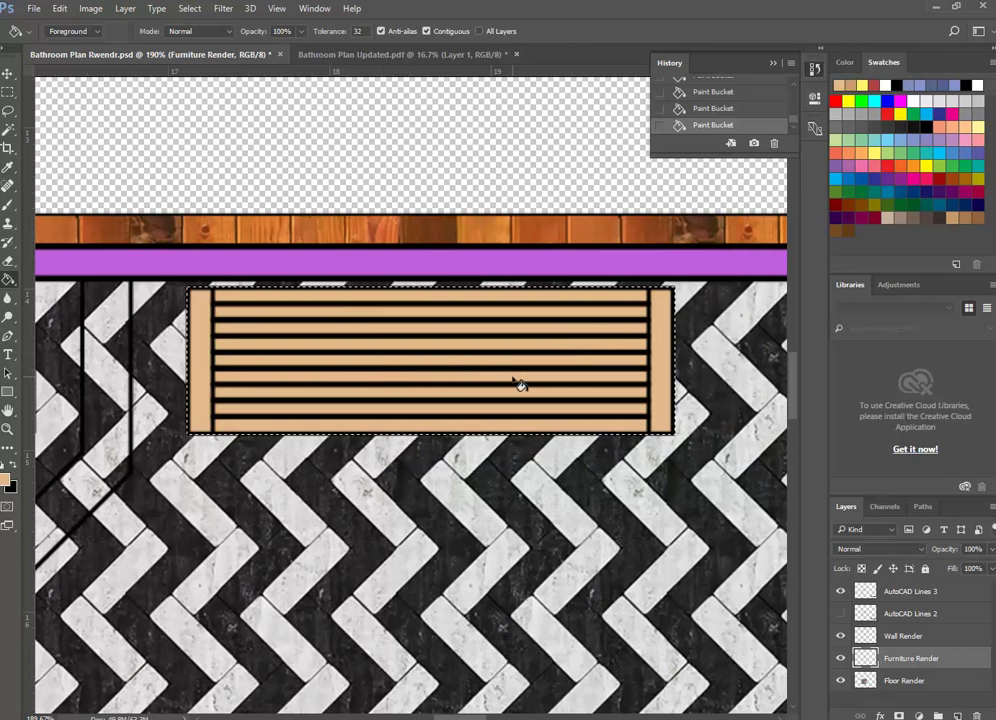
Select the outer outline of the corner fixture below the purple wall, tracing its corners with the Polygonal Lasso tool.
scroll(515, 382, down, 5)
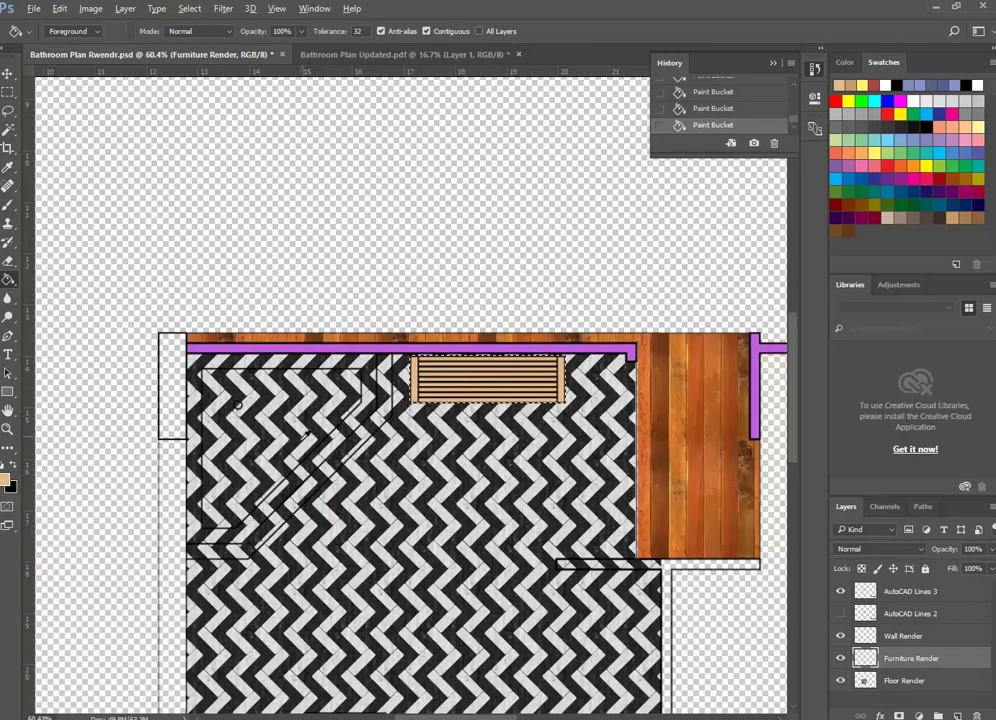
scroll(244, 478, up, 3)
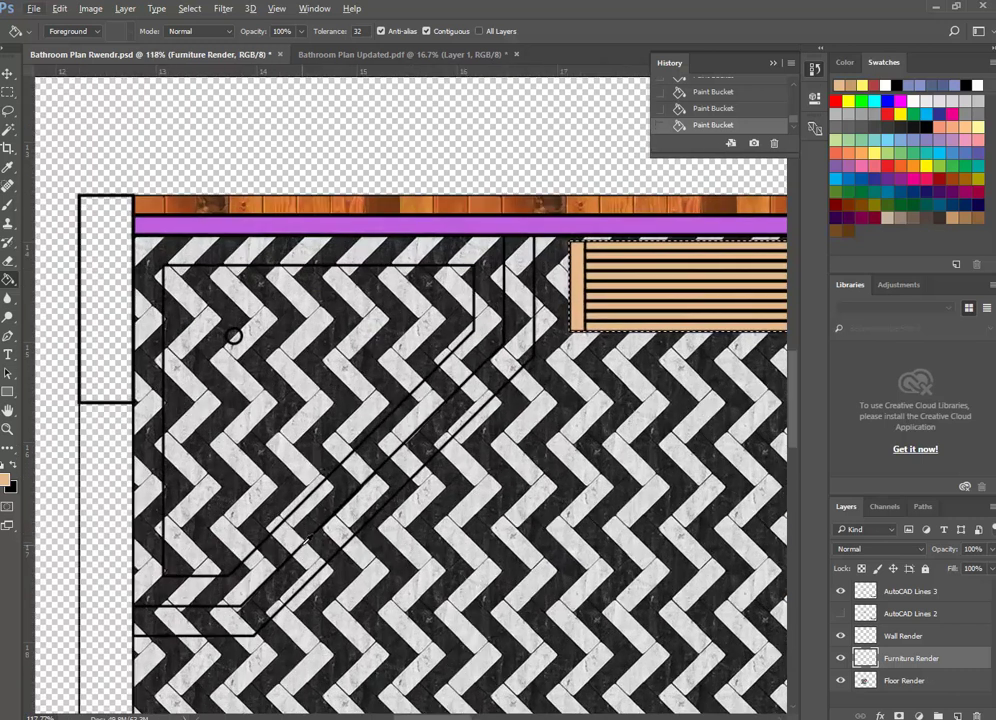
click(7, 95)
key(l)
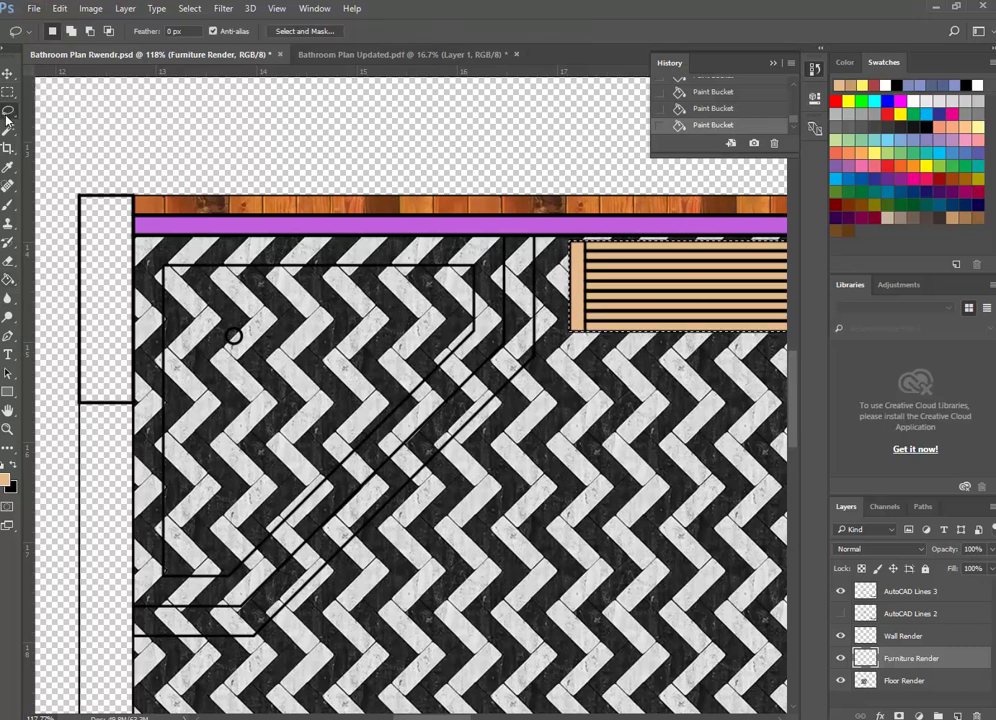
click(8, 93)
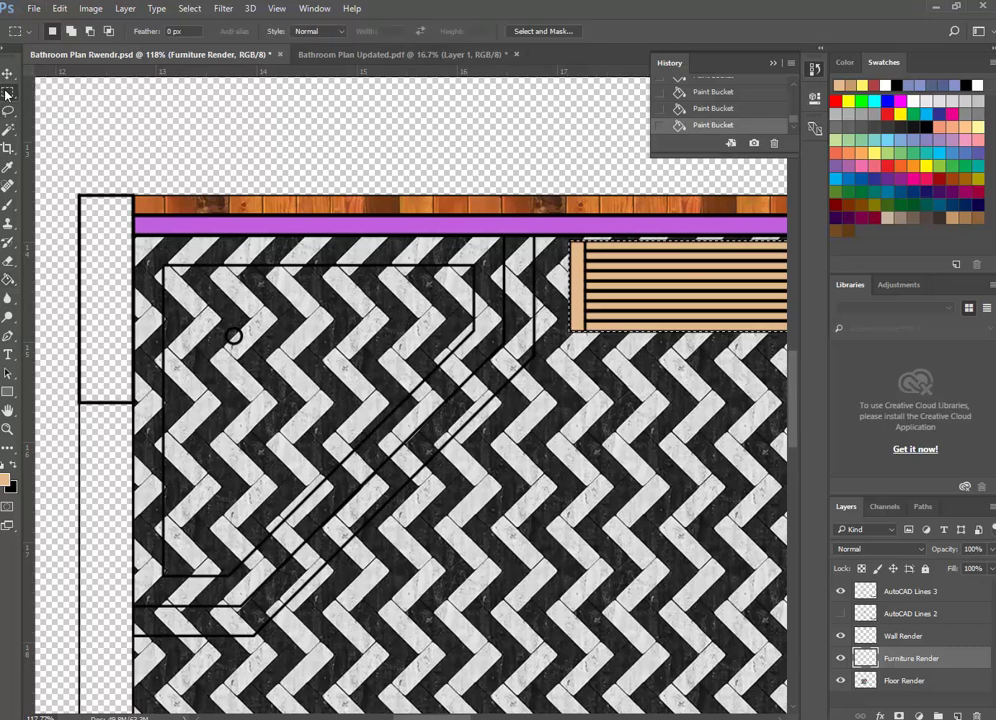
click(8, 93)
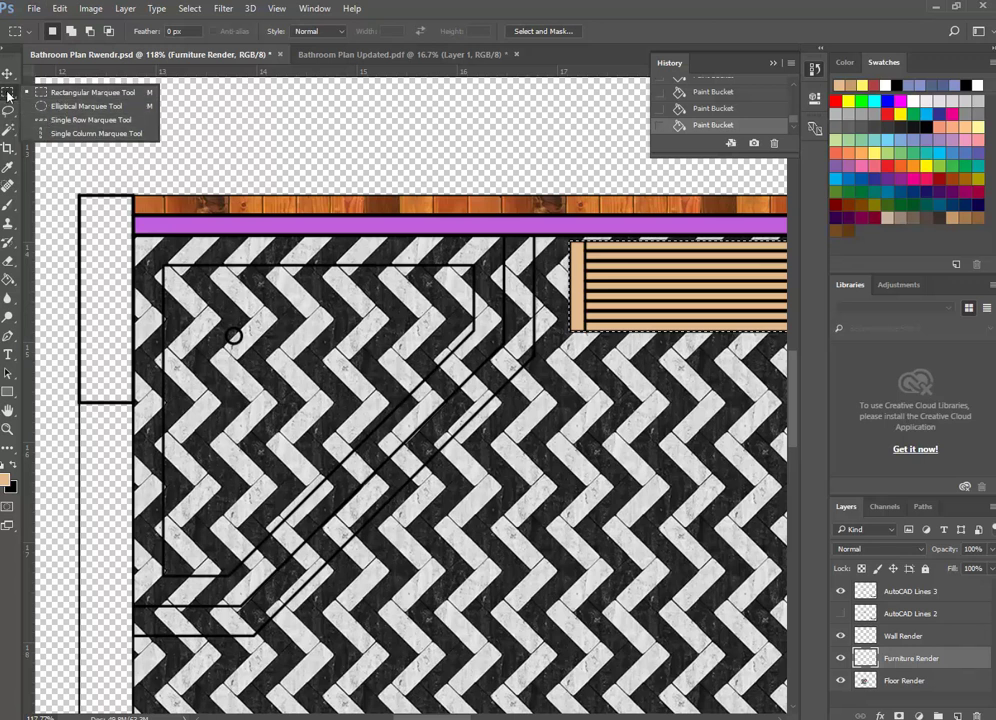
click(8, 112)
click(8, 116)
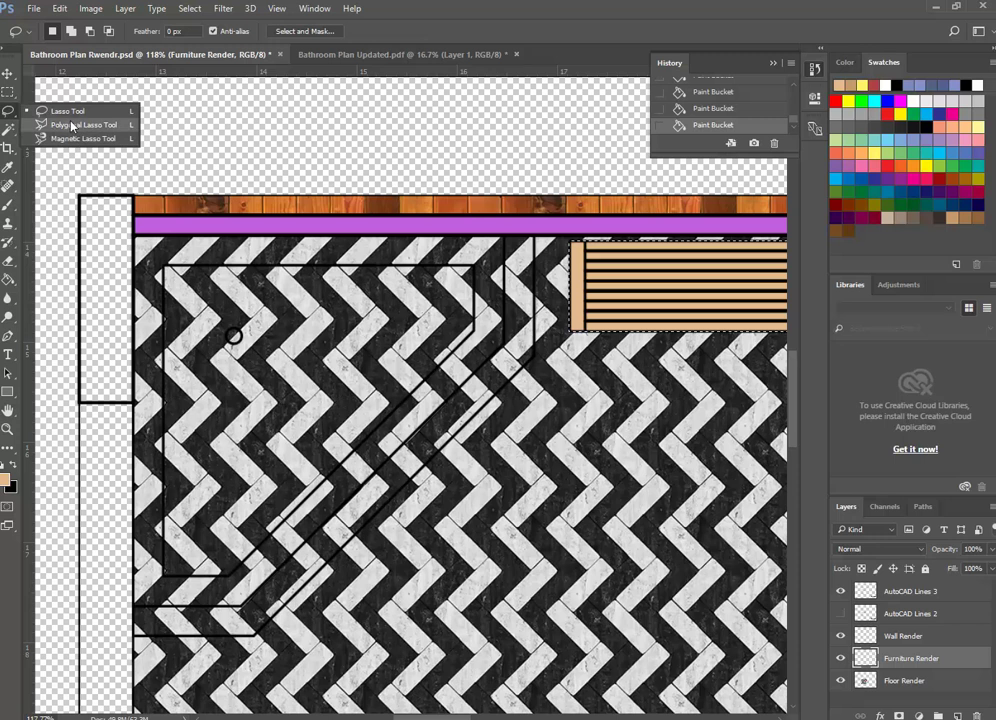
click(70, 129)
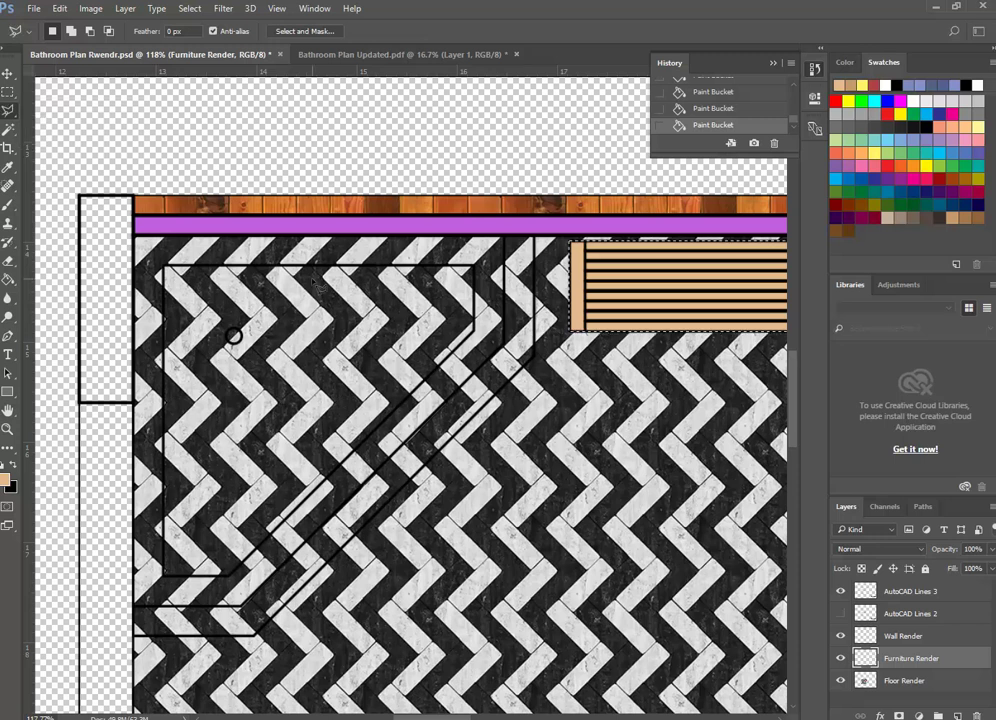
click(138, 237)
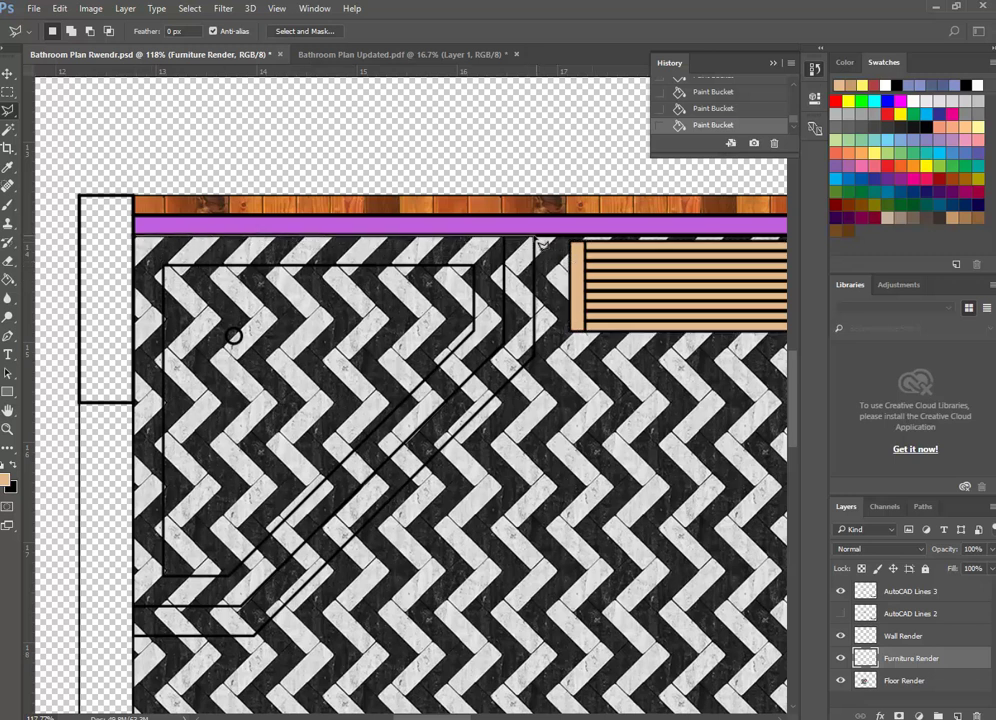
click(535, 239)
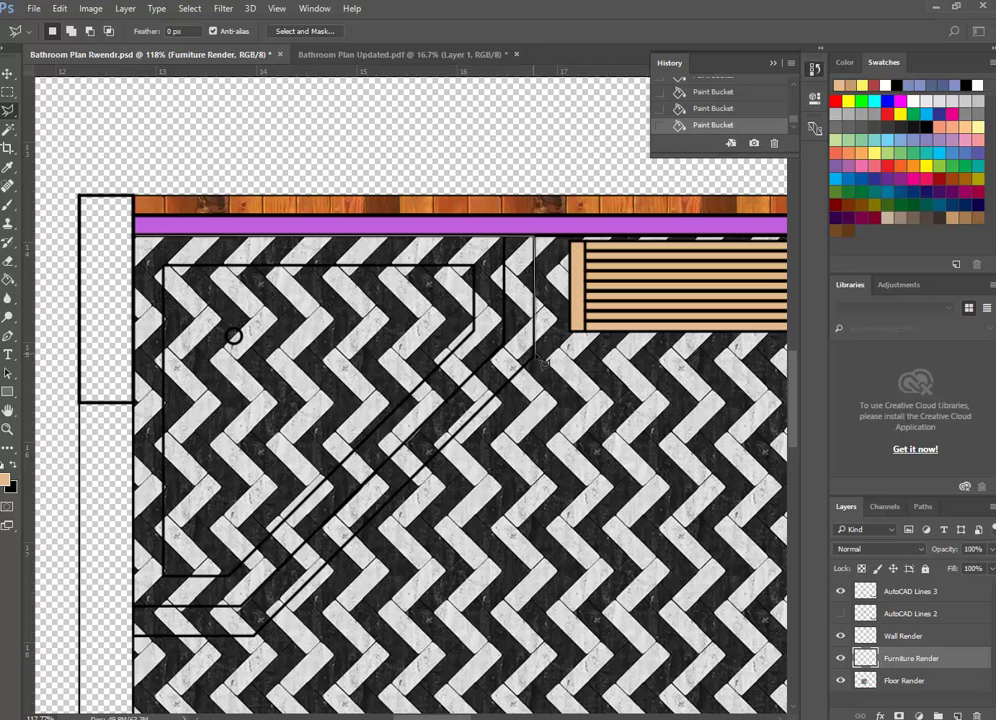
click(535, 356)
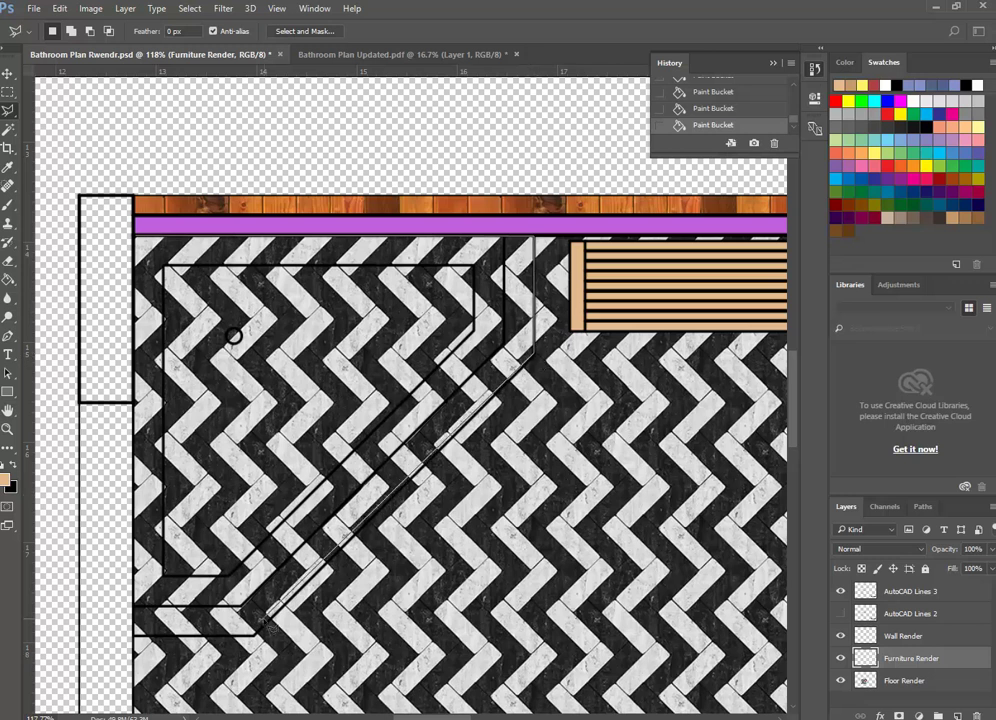
click(255, 635)
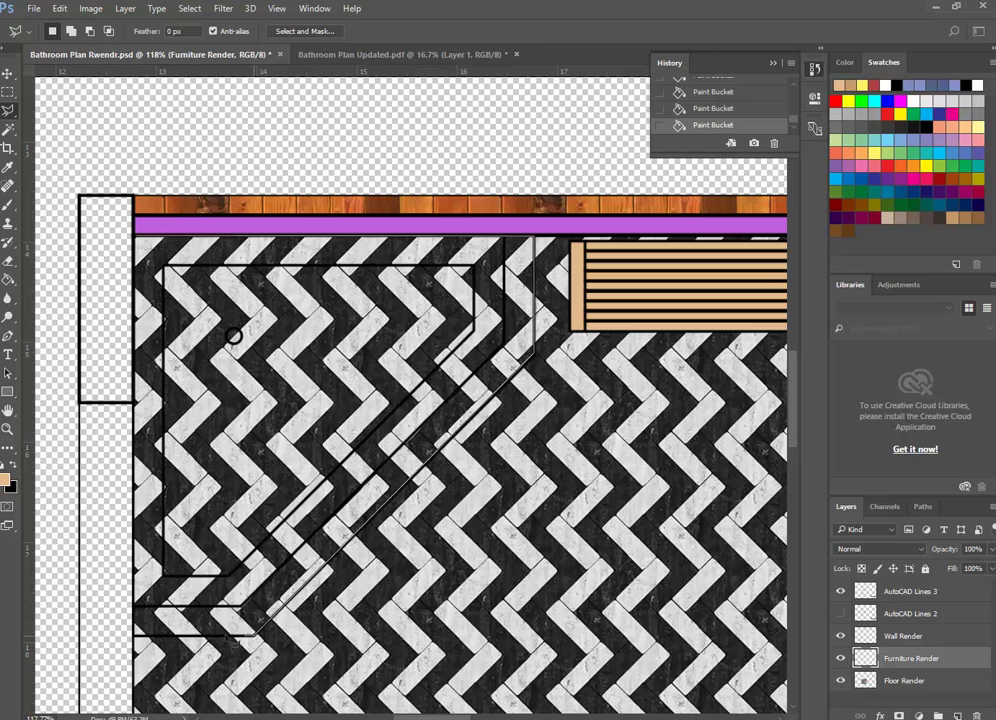
click(138, 636)
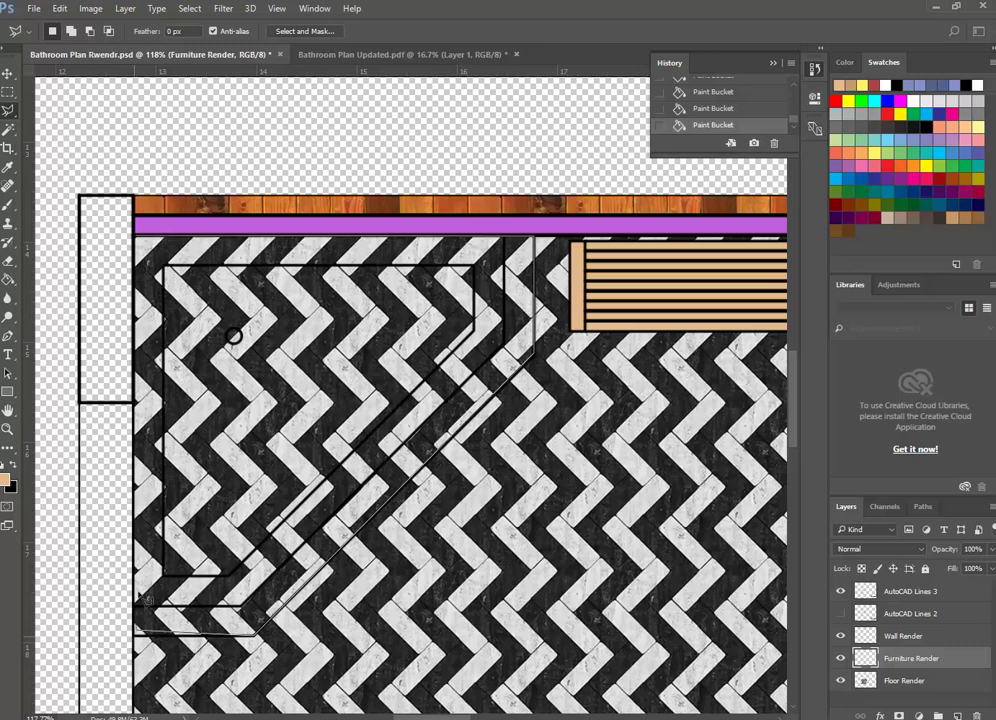
click(143, 246)
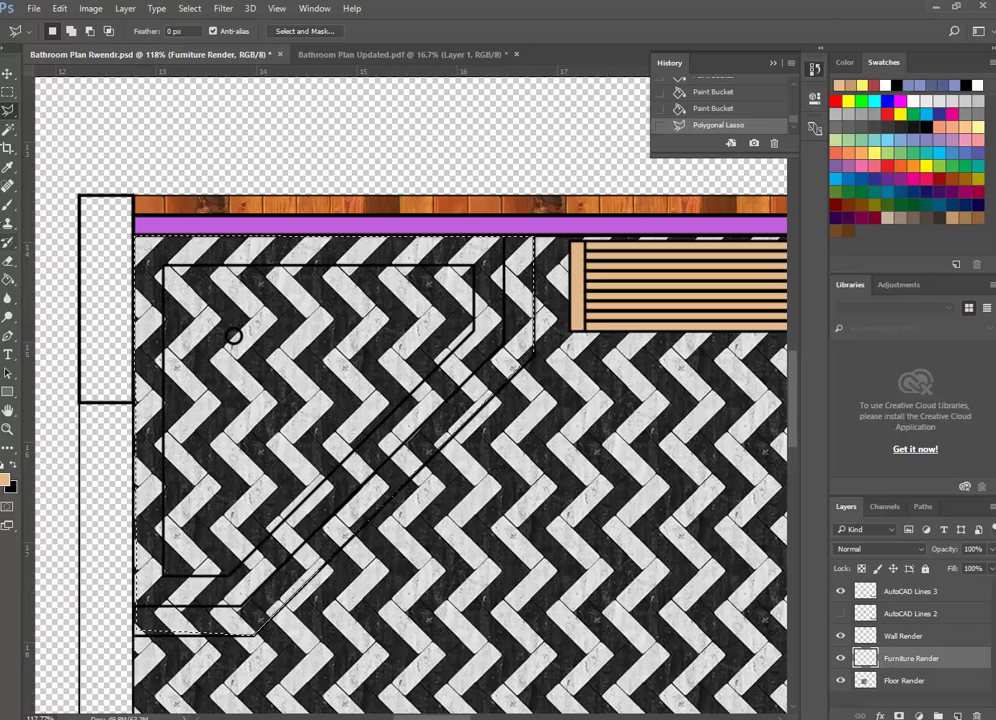
Extend the corner fixture selection to its wall-side and lower edges by adding a rectangular marquee.
click(8, 91)
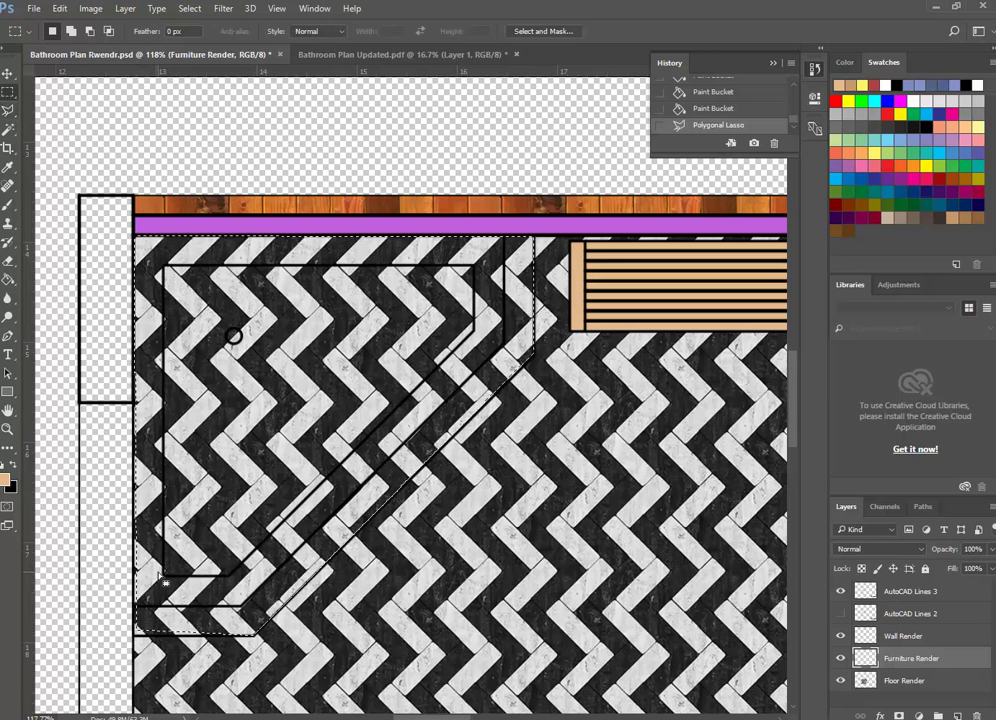
key(shift)
key(shift)
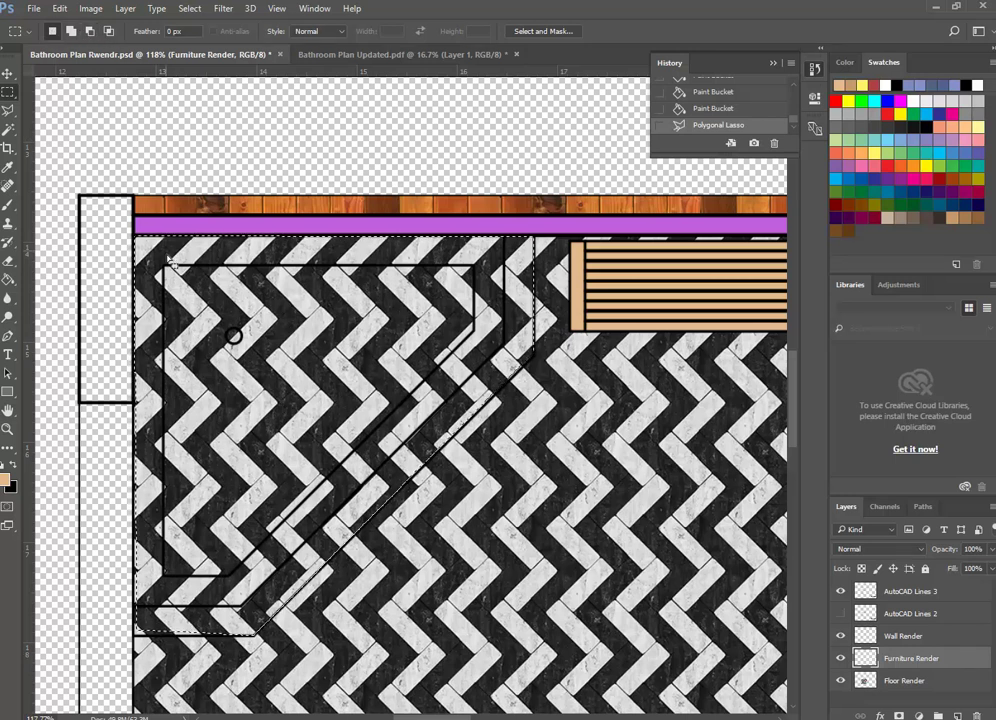
key(shift)
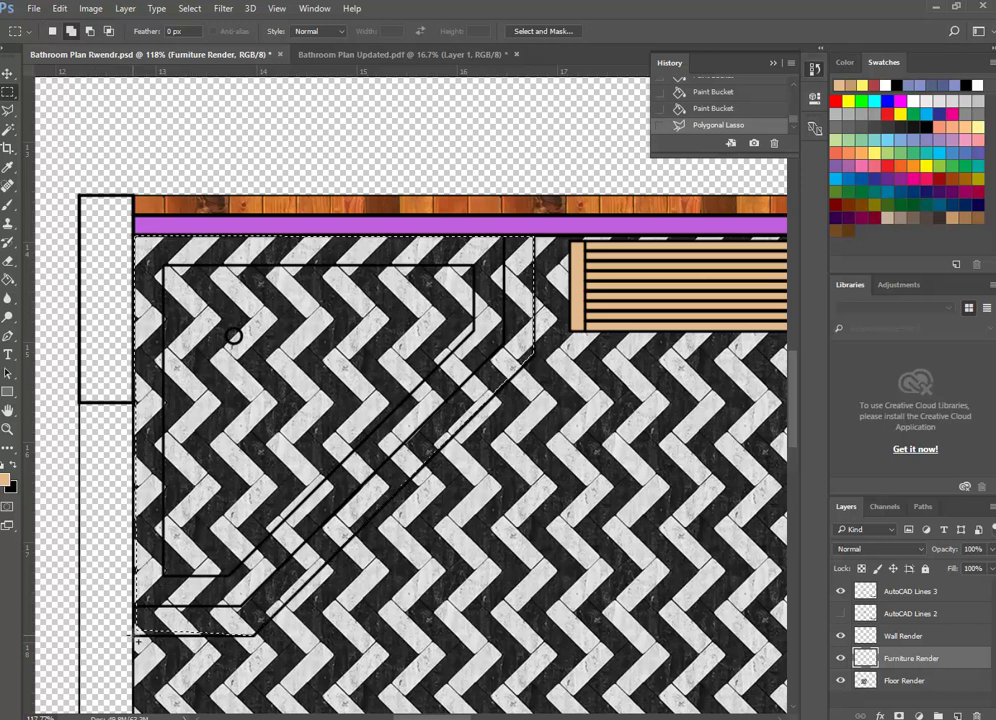
drag(156, 608, 266, 441)
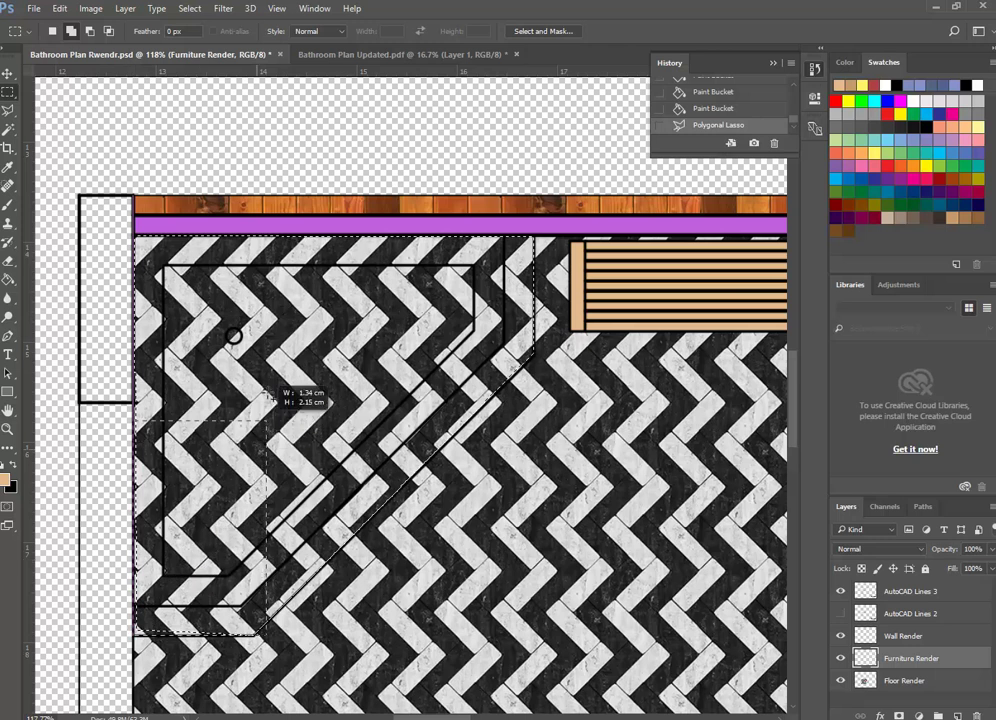
drag(258, 283, 256, 247)
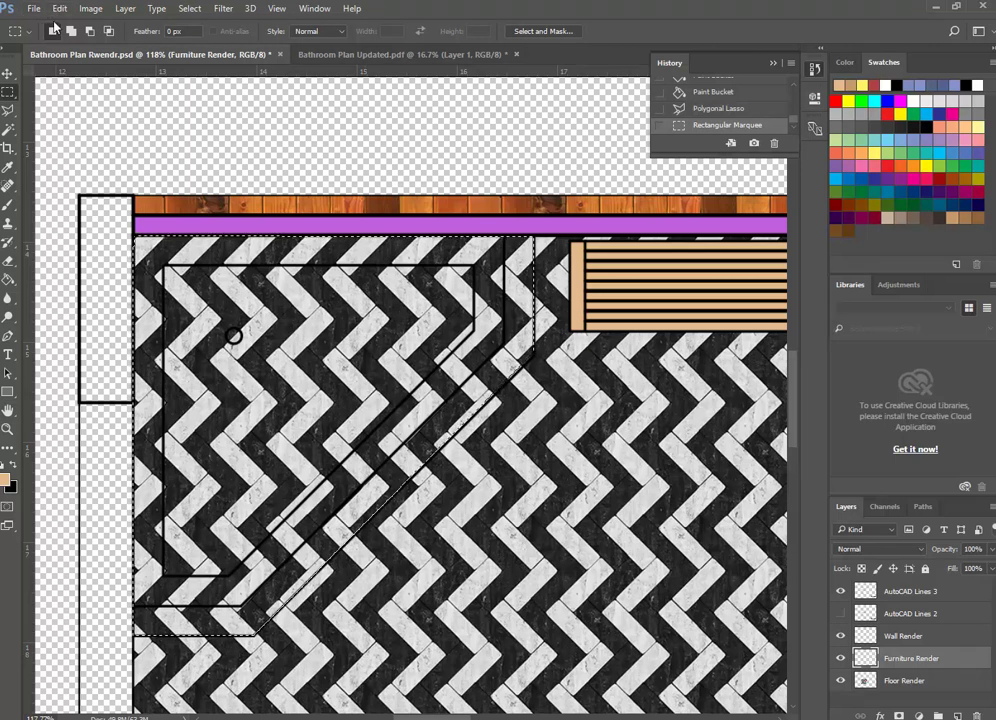
Set the foreground colour to white and undo the accidental deselection of the corner fixture.
key(d)
key(x)
click(298, 428)
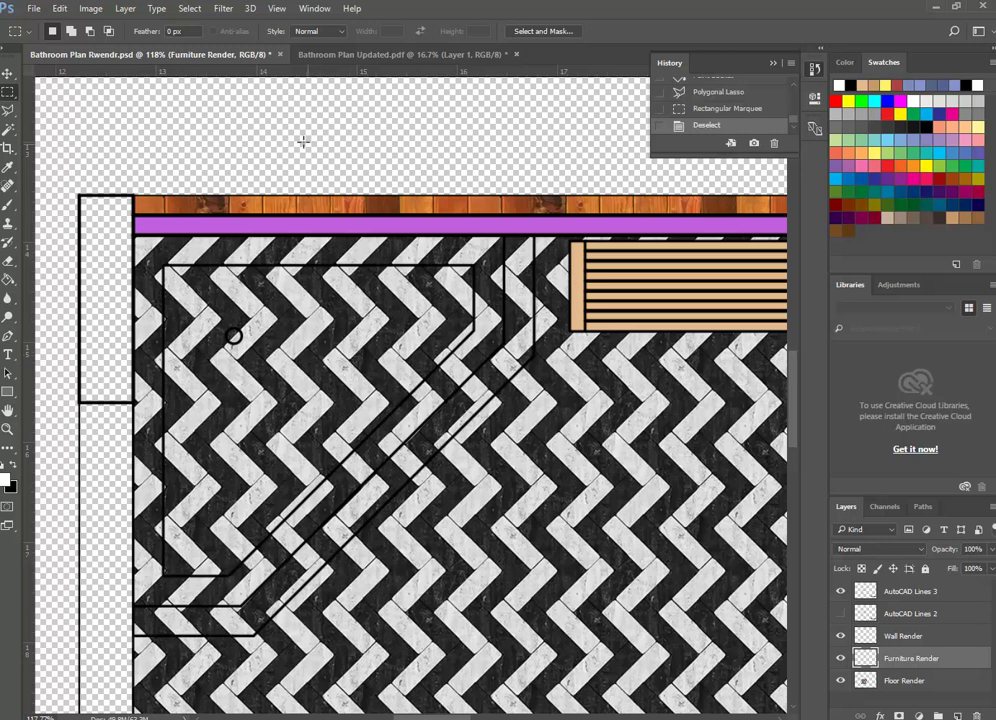
click(60, 9)
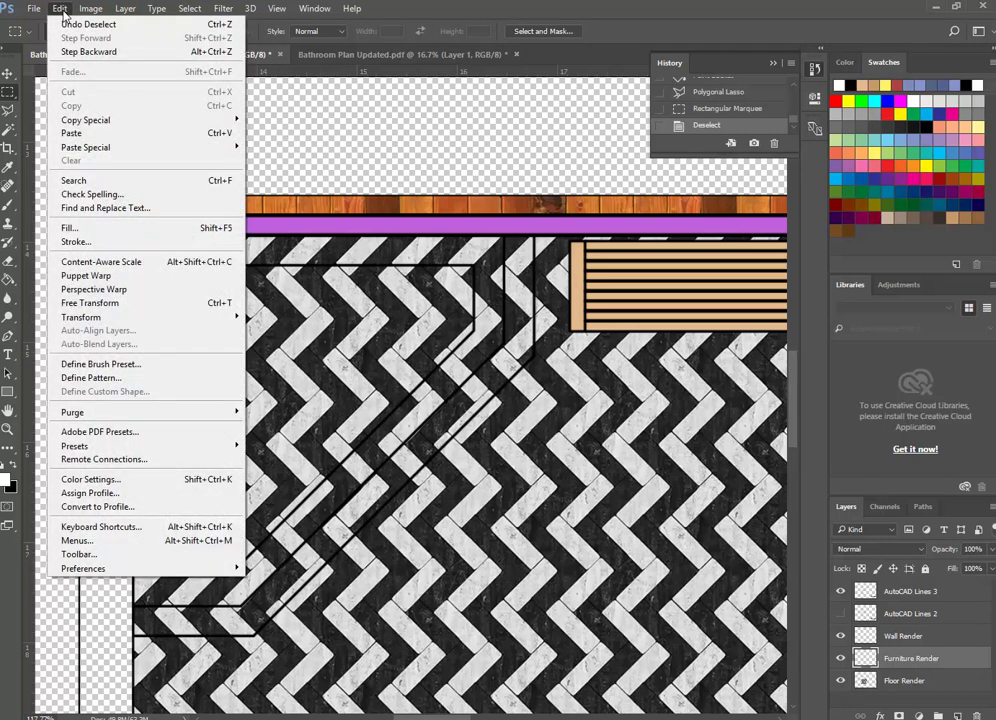
click(72, 27)
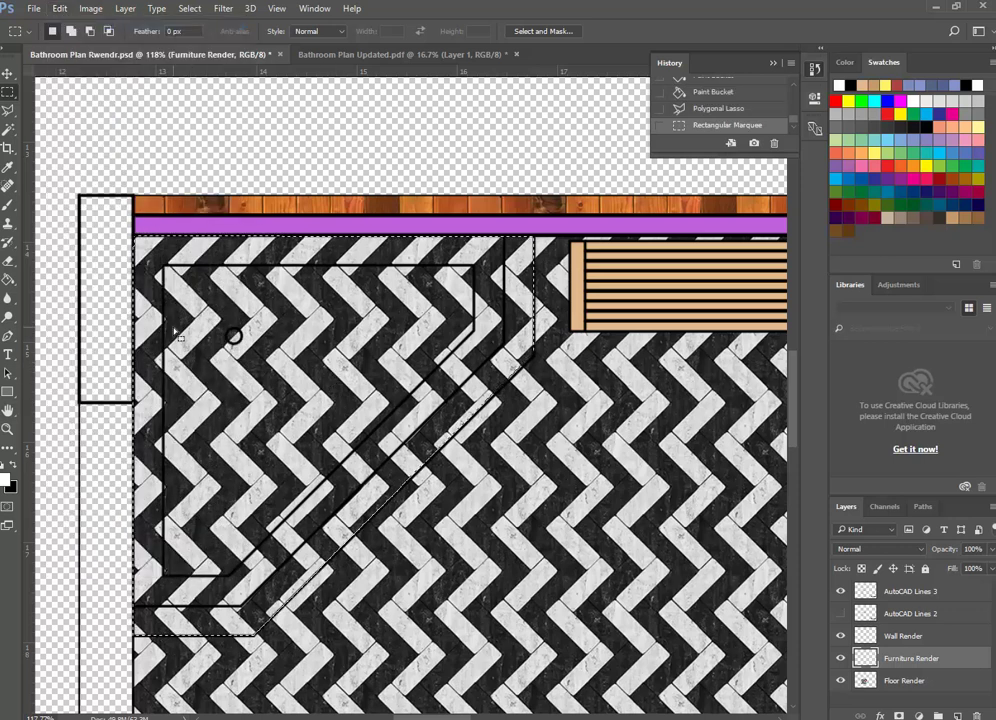
Try a white Paint Bucket fill on the selected corner fixture, and undo it.
click(10, 279)
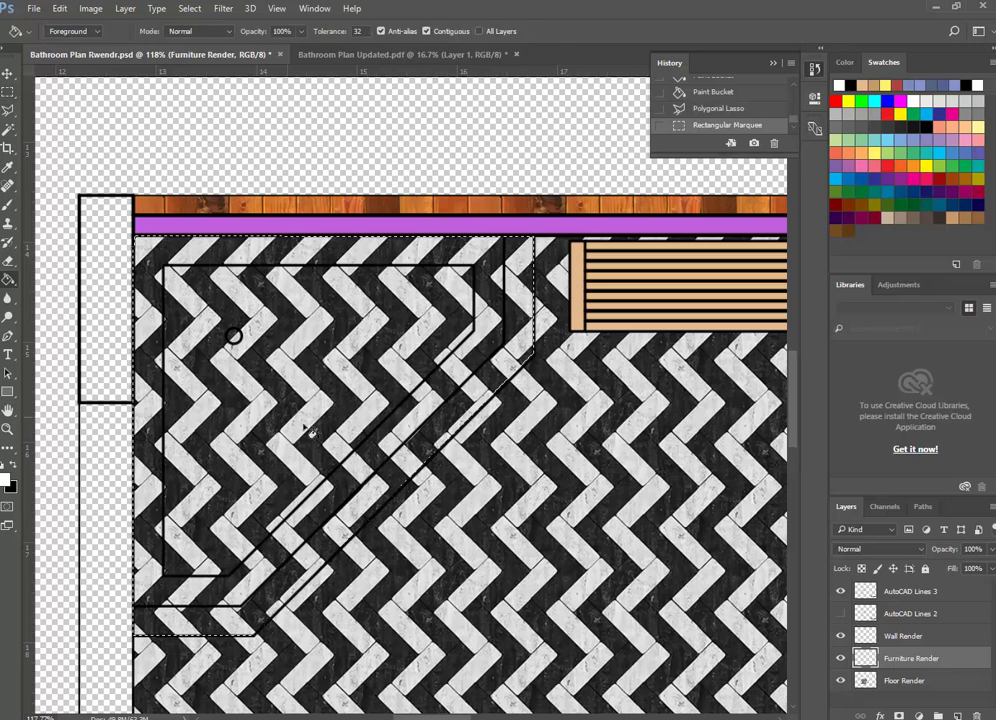
click(306, 411)
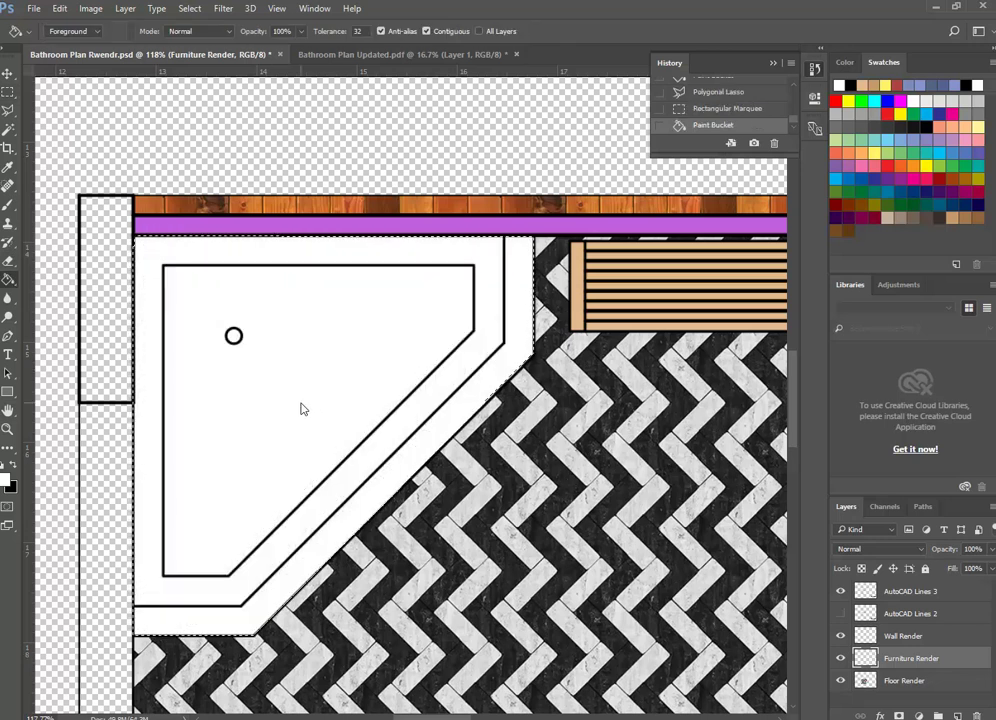
click(59, 9)
click(90, 23)
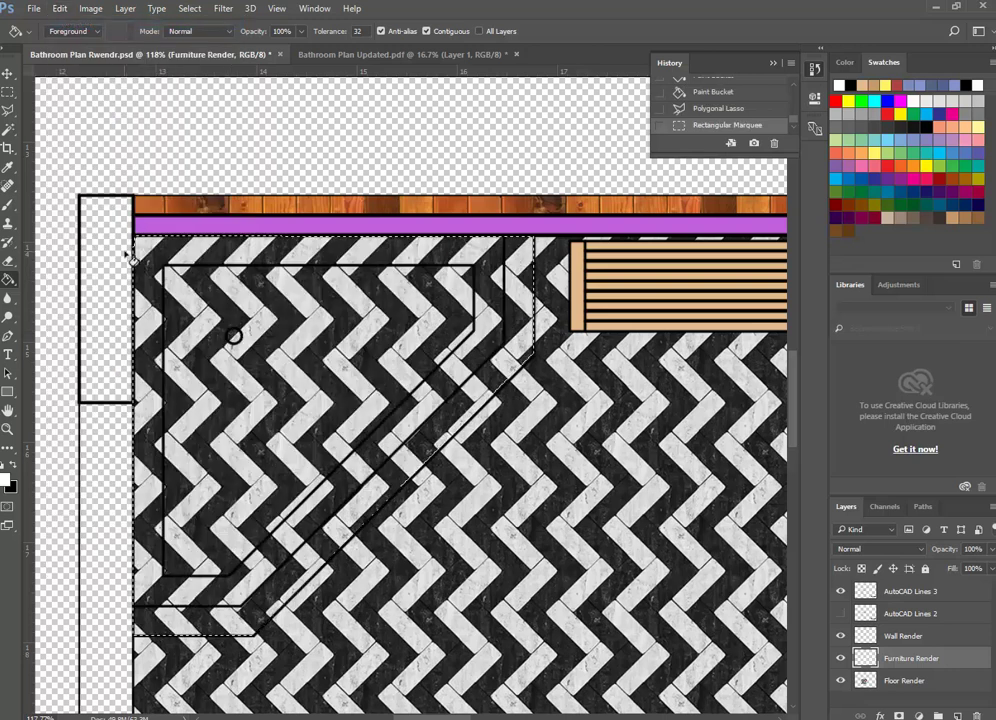
Drop the current selection and try selecting the corner fixture using the Magic Wand with Sample All Layers on.
click(9, 130)
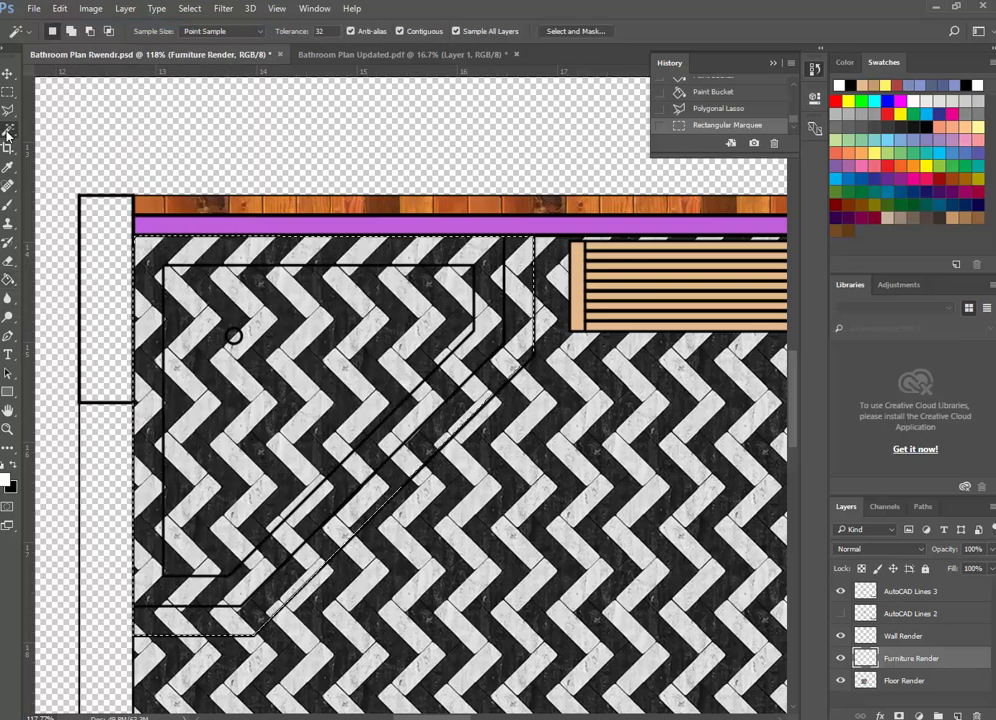
right_click(9, 133)
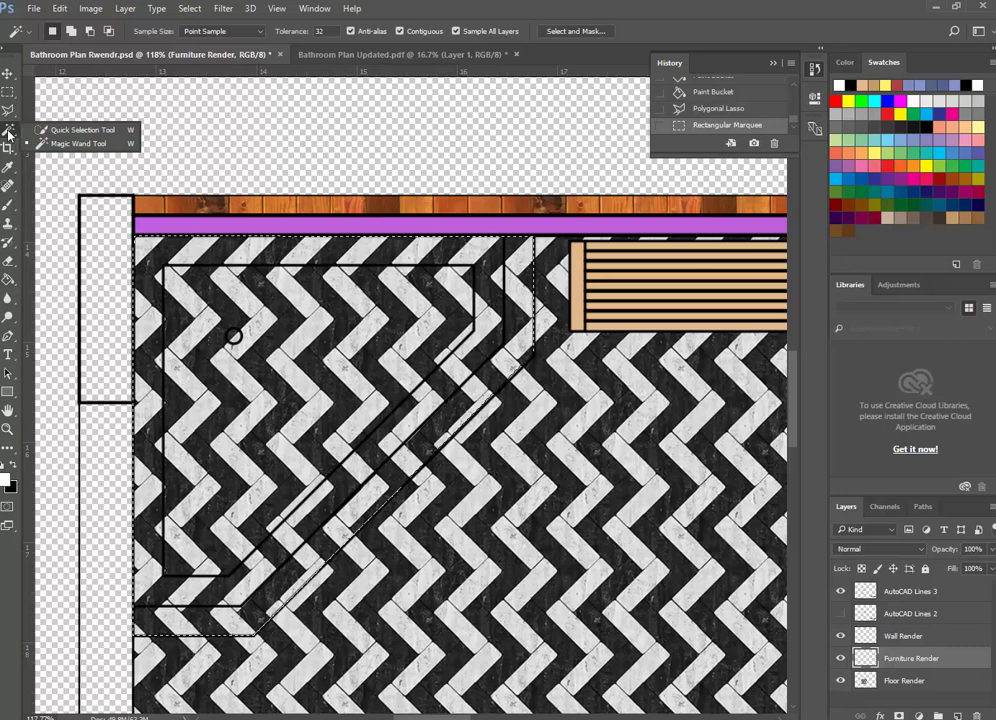
click(75, 144)
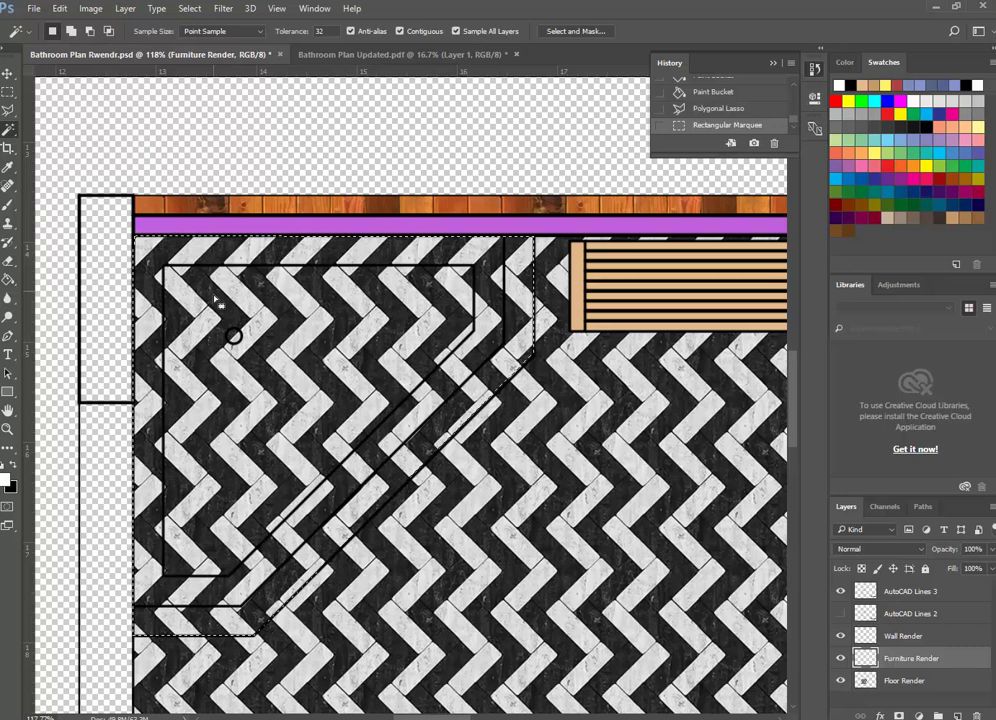
key(ctrl+d)
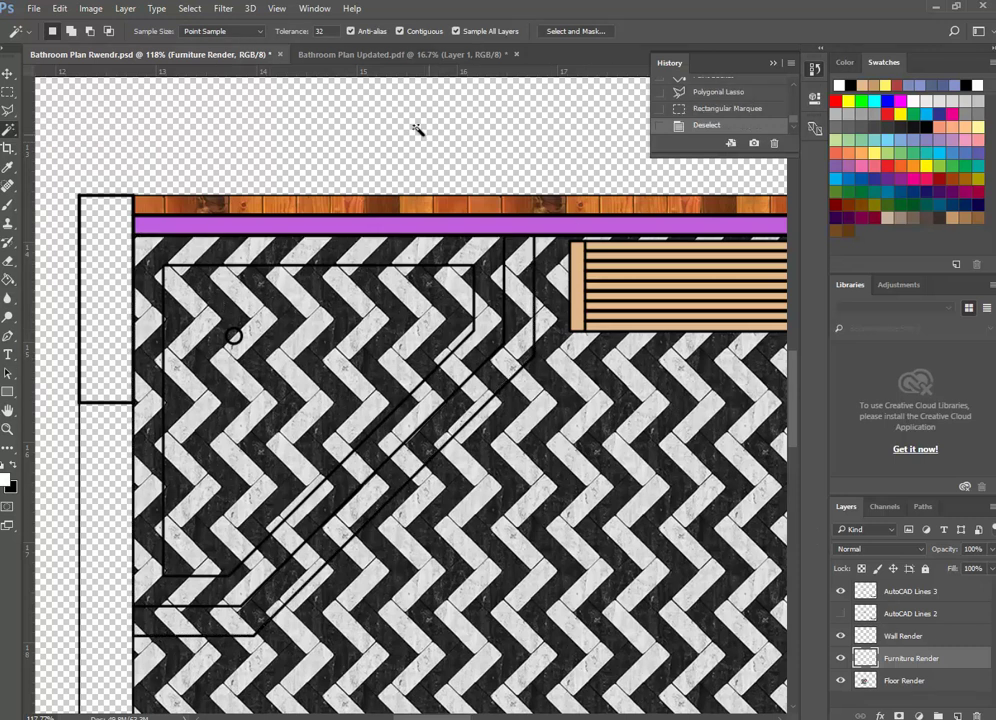
click(455, 32)
click(455, 32)
click(410, 376)
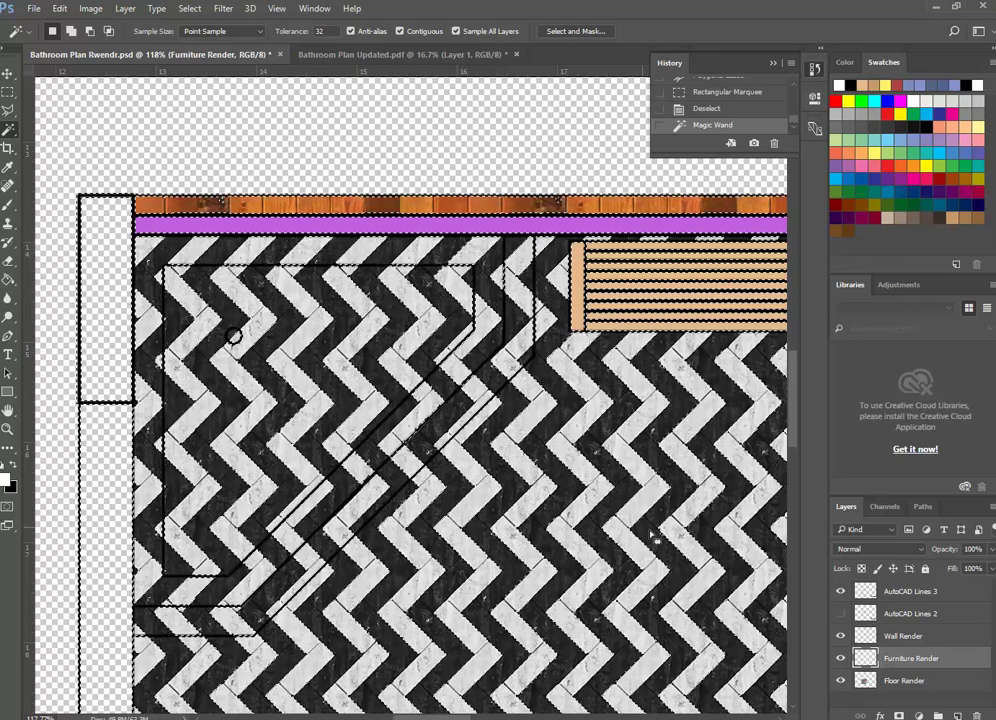
Select the corner fixture's basin, drain circle and surrounding bands on the AutoCAD Lines 3 layer using the Magic Wand with Sample All Layers off.
click(456, 31)
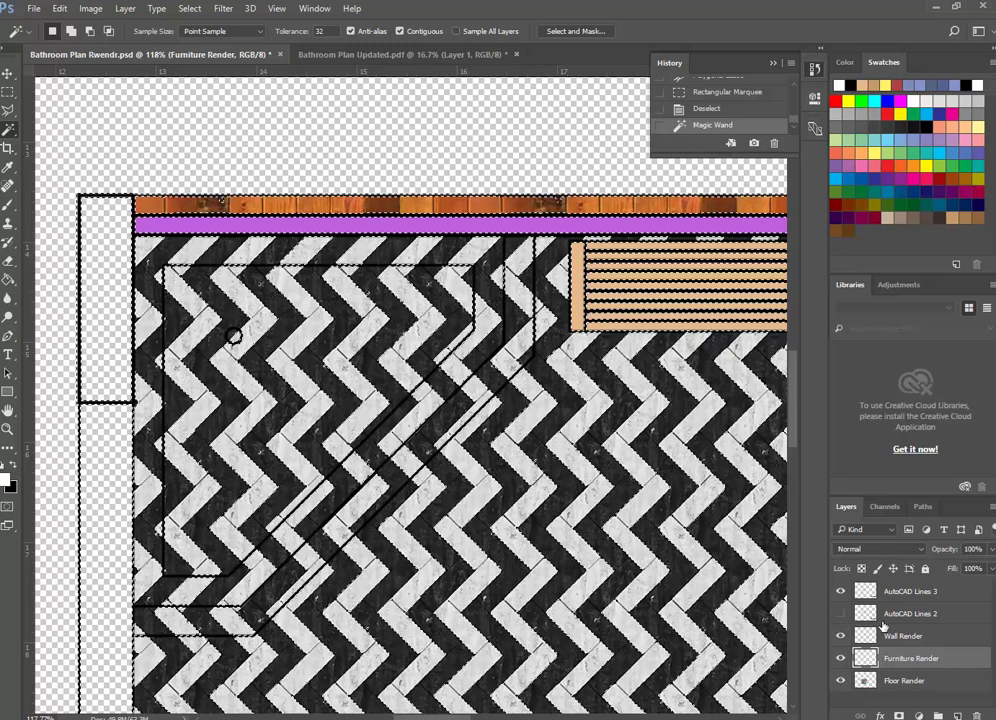
click(903, 592)
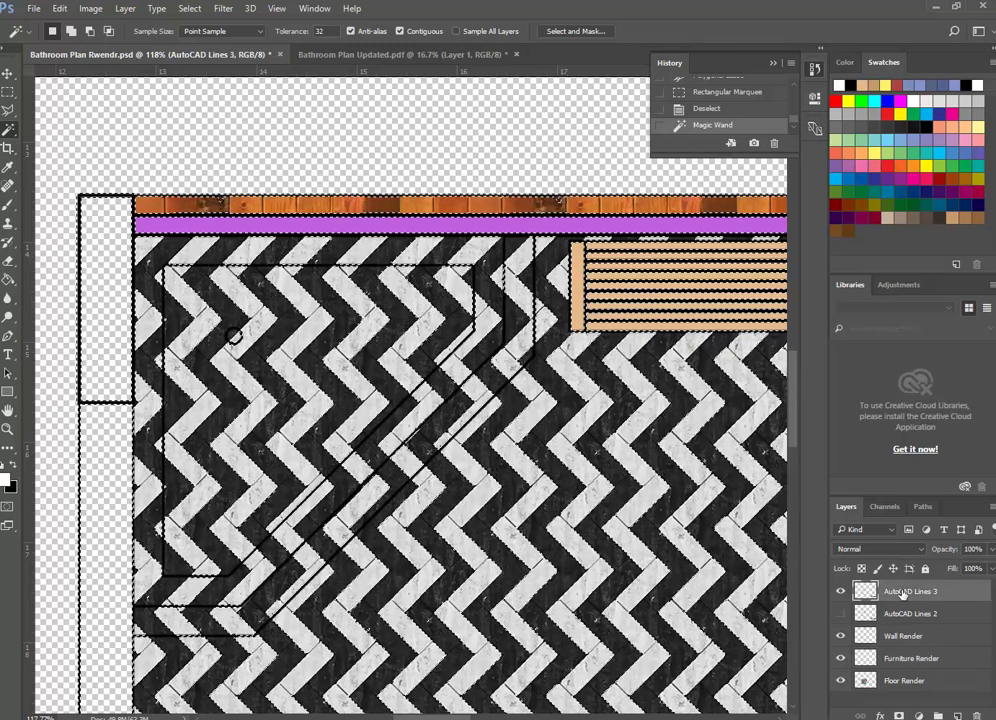
key(ctrl+d)
click(360, 387)
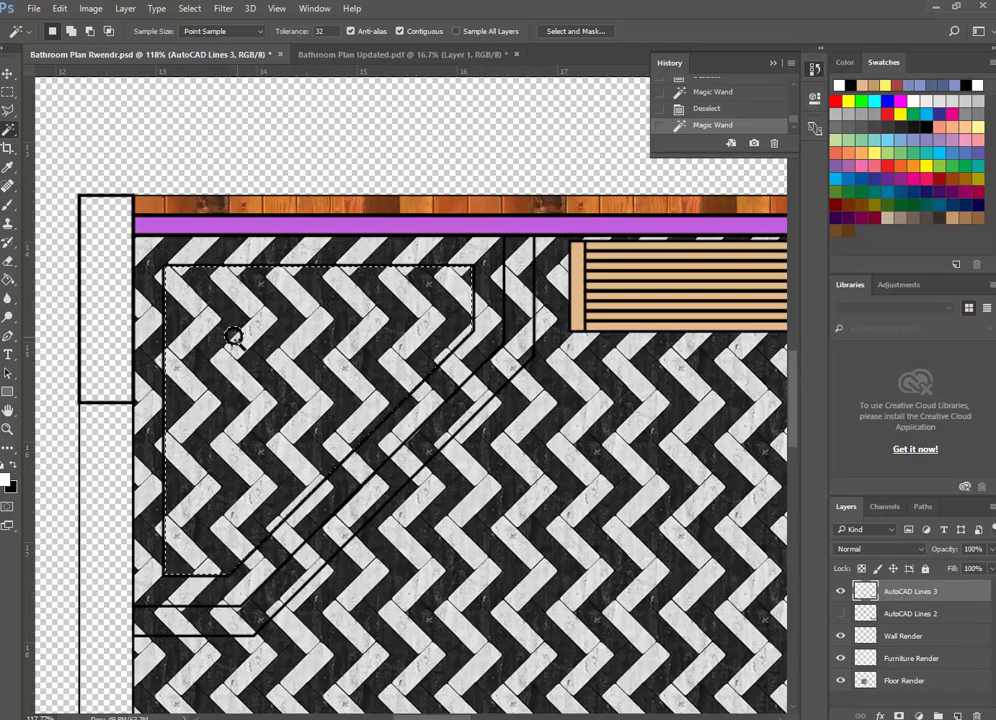
key(shift)
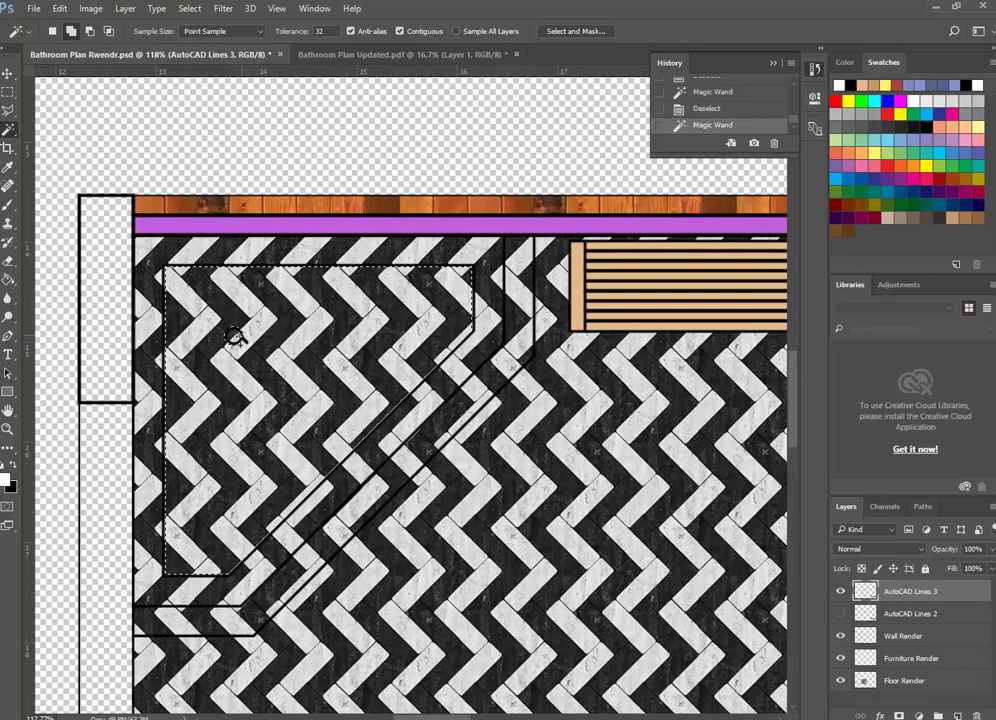
shift+click(233, 336)
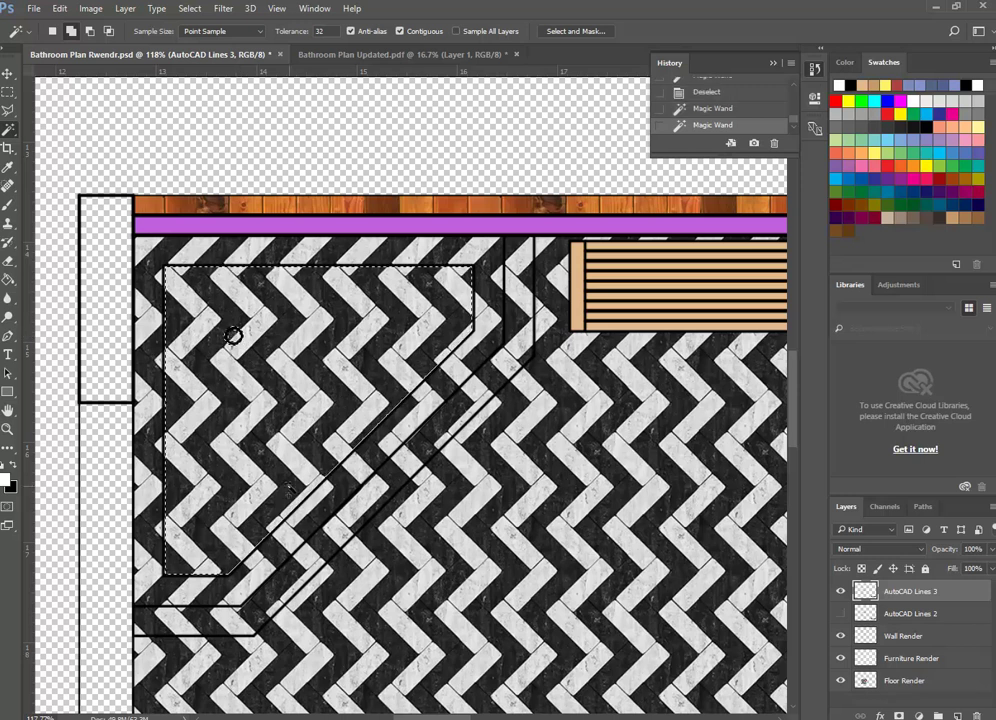
shift+click(450, 380)
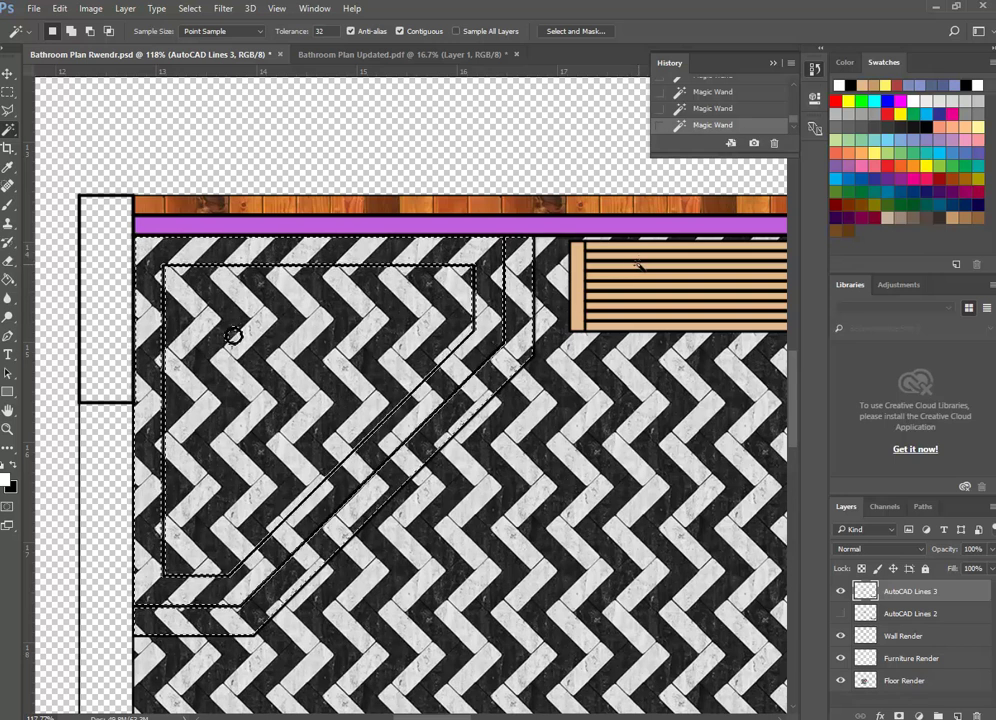
Undo and redo the last Magic Wand selection of the corner fixture's outer band, and undo it again.
click(313, 9)
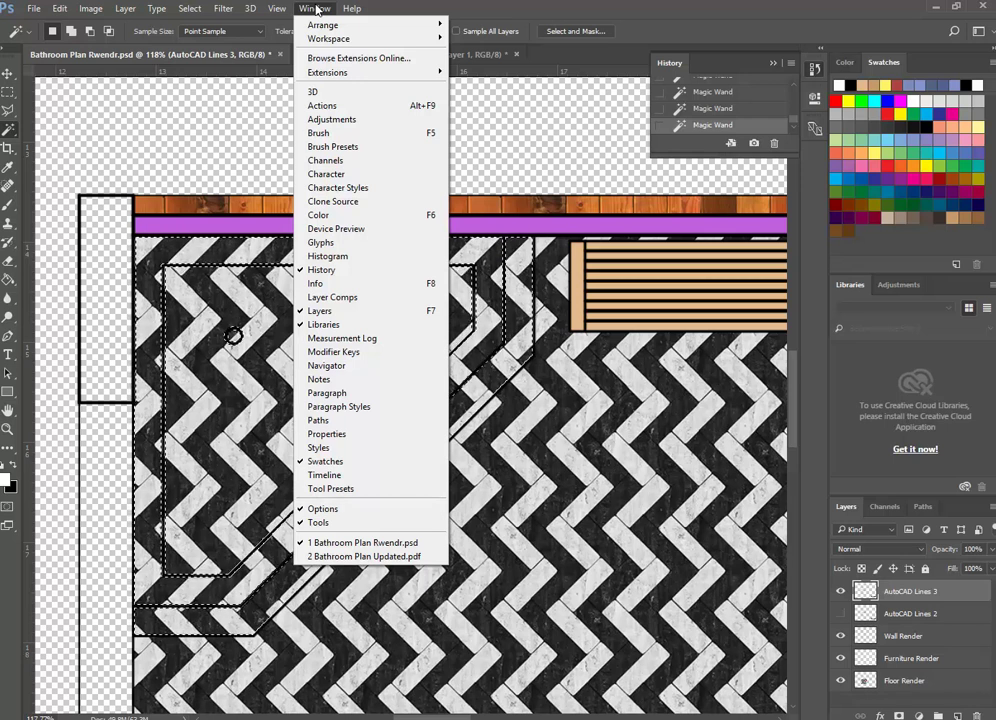
click(316, 10)
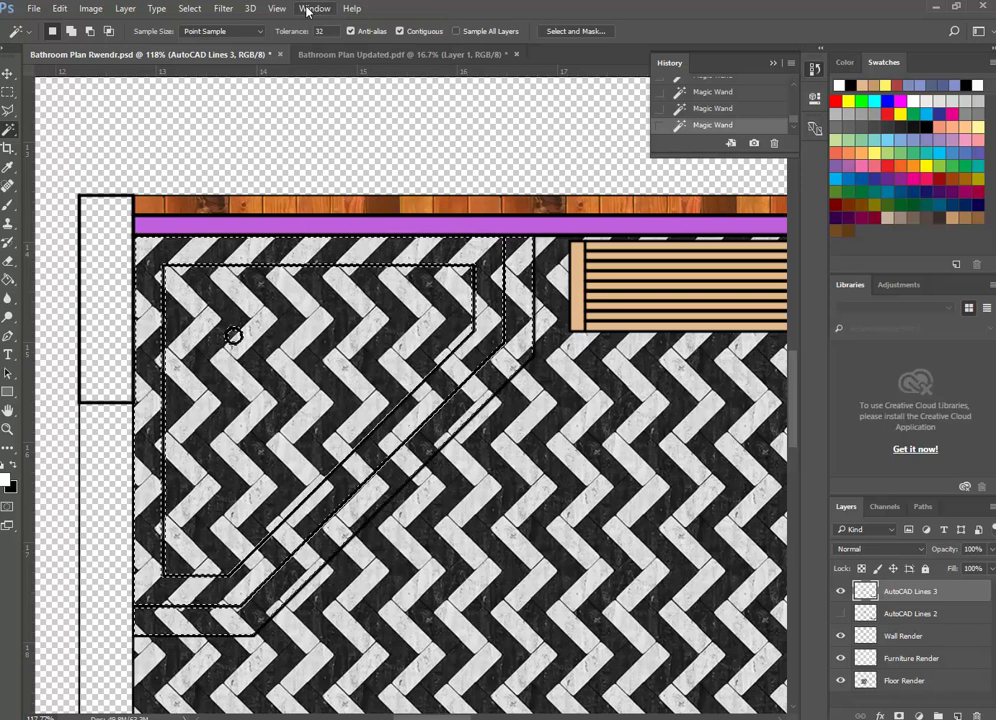
click(60, 8)
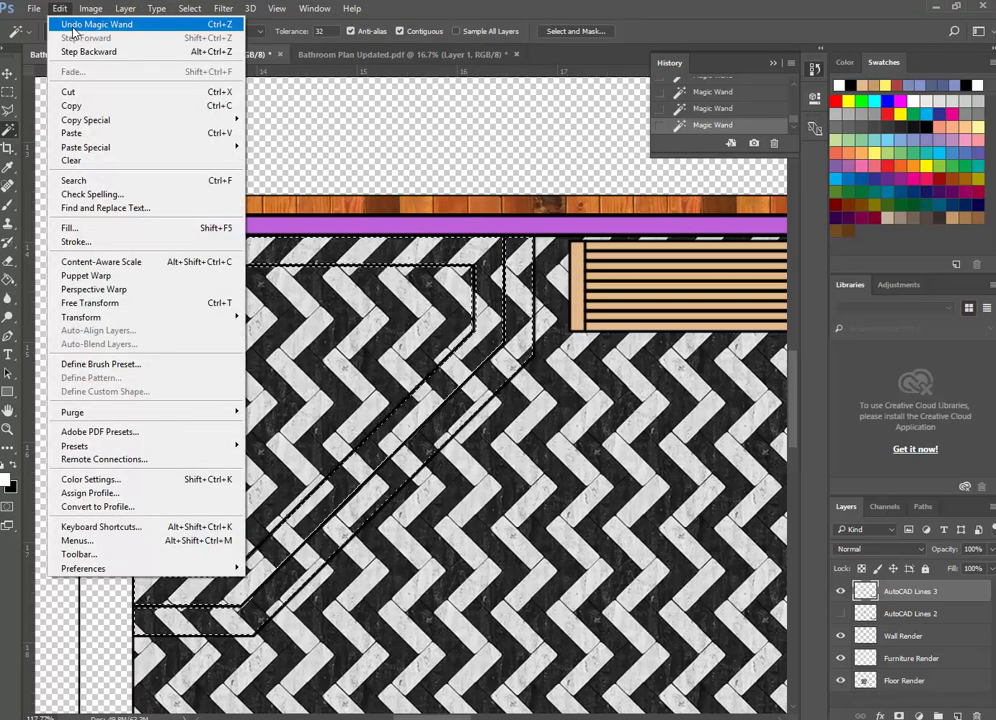
click(60, 24)
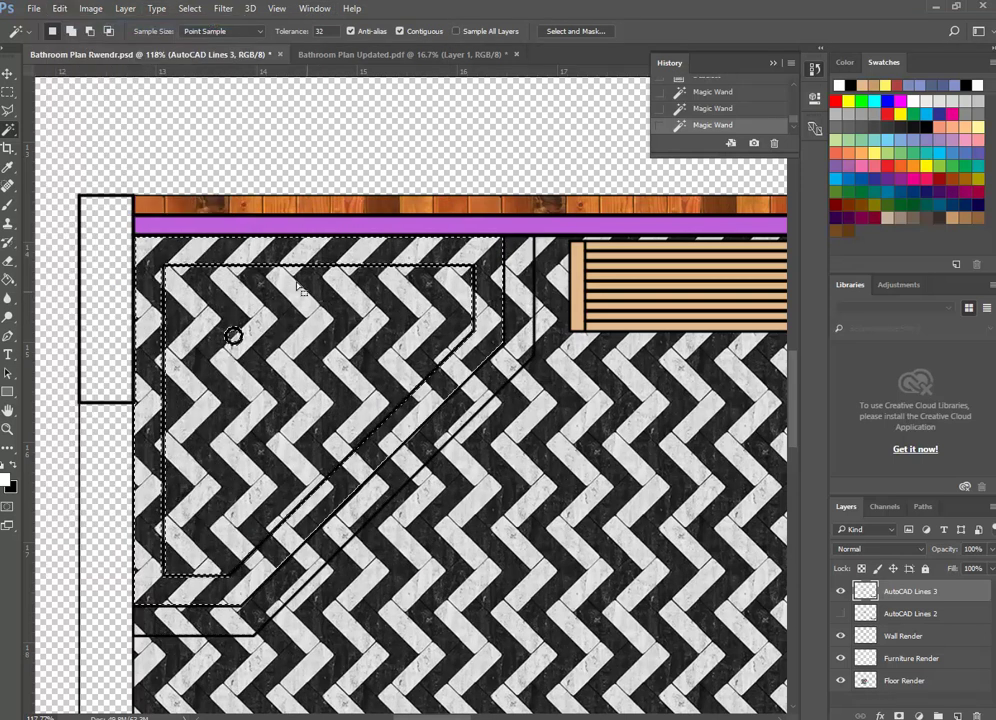
click(58, 9)
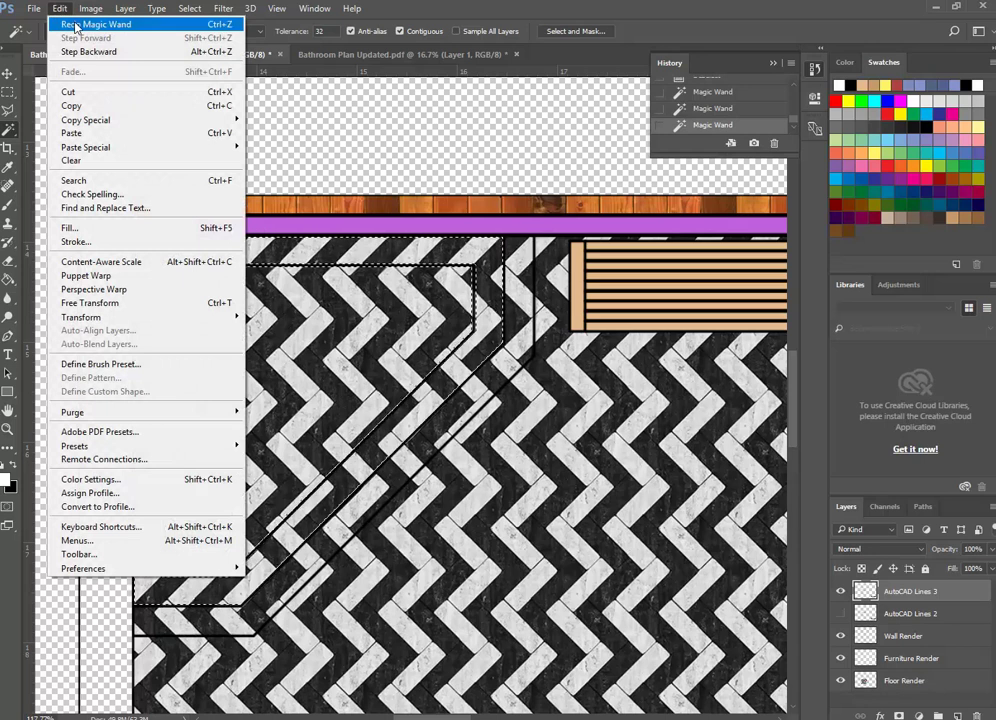
click(76, 25)
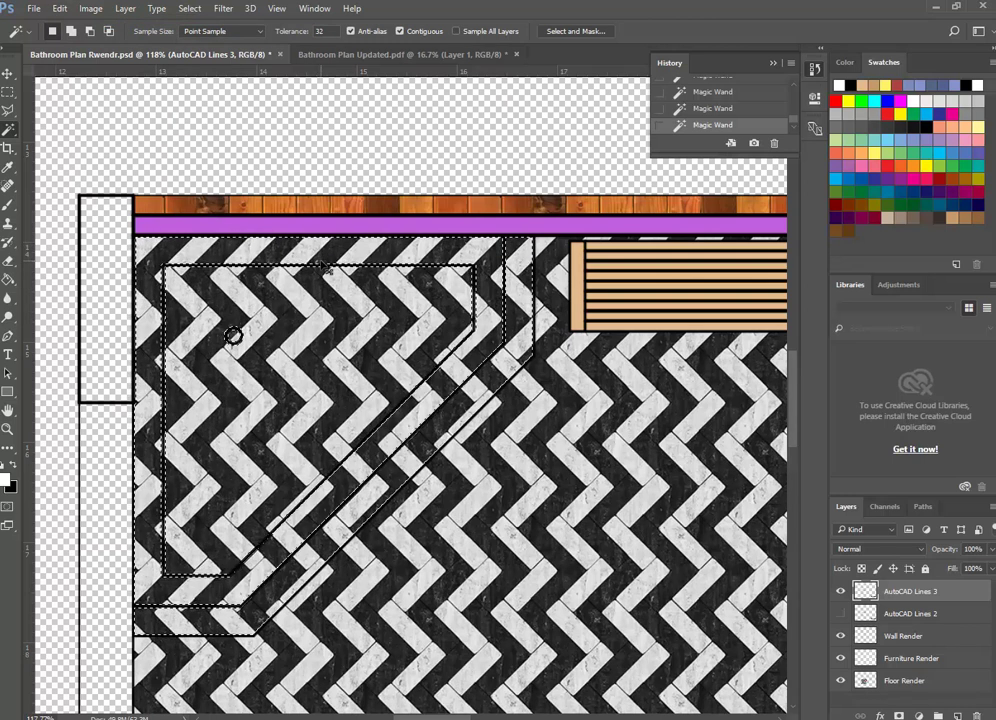
shift+click(424, 368)
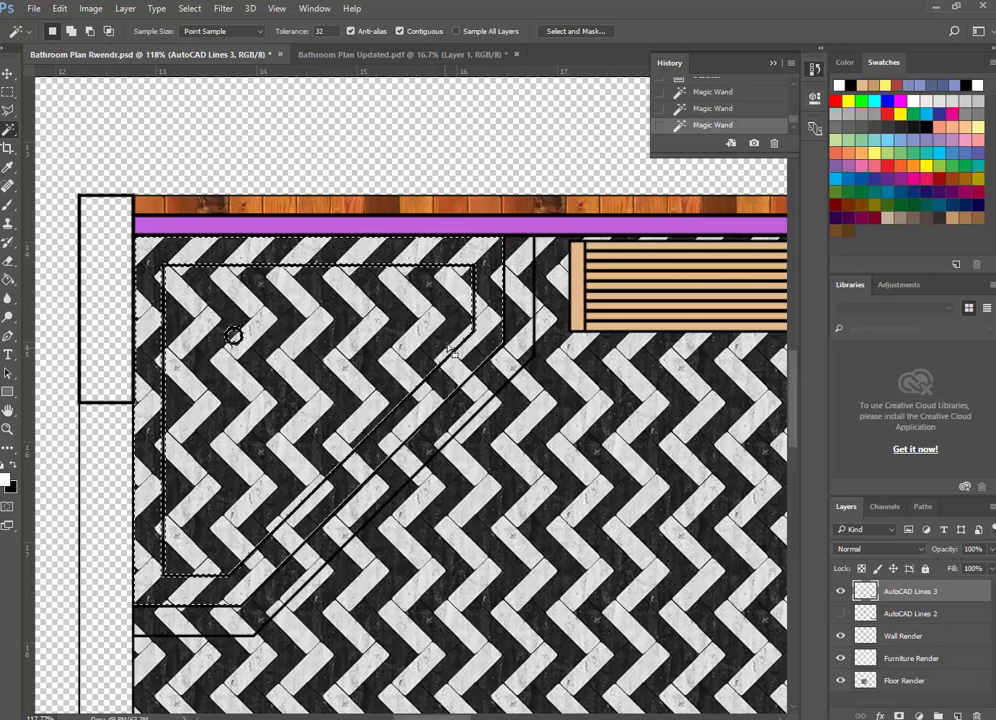
Hide and redisplay the document history, and enlarge it to list the earlier states.
click(314, 8)
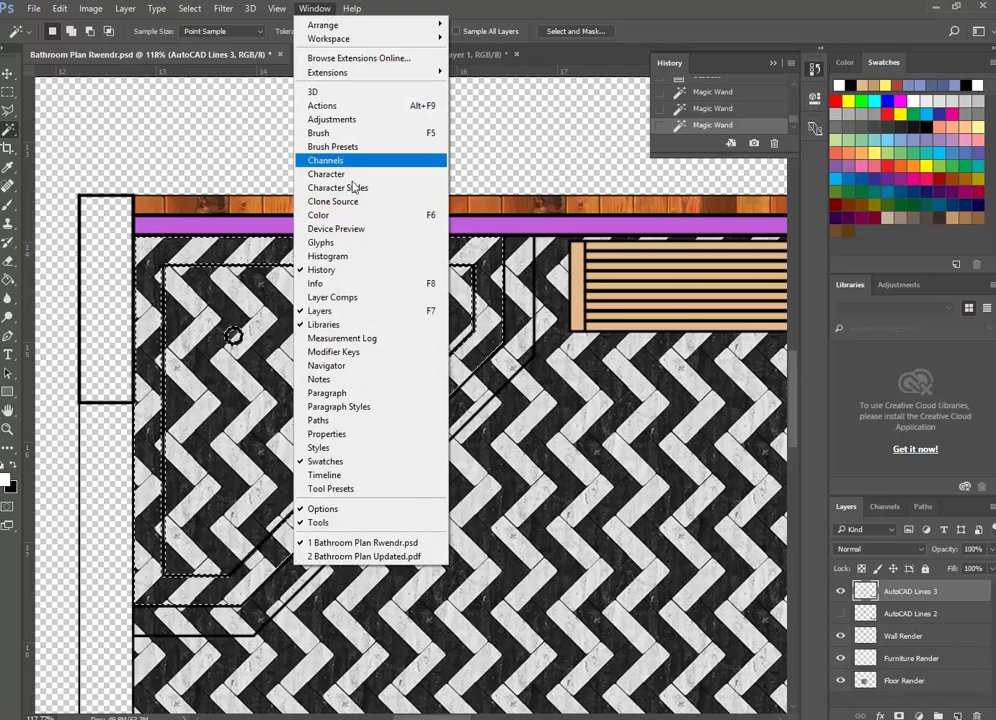
click(333, 274)
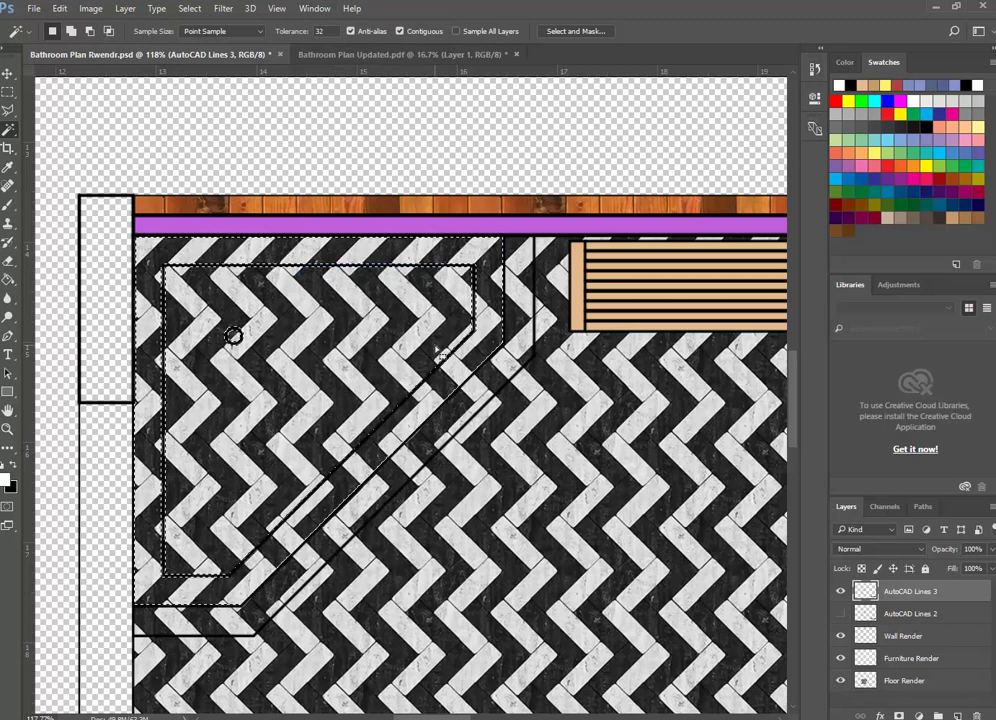
click(316, 9)
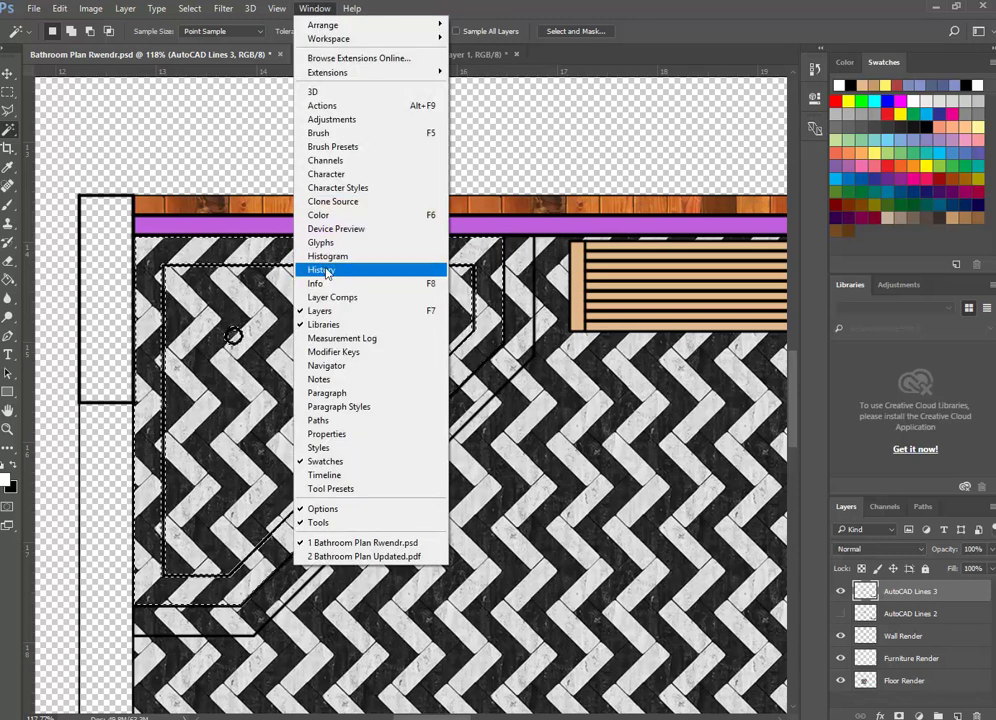
click(324, 271)
drag(705, 157, 679, 376)
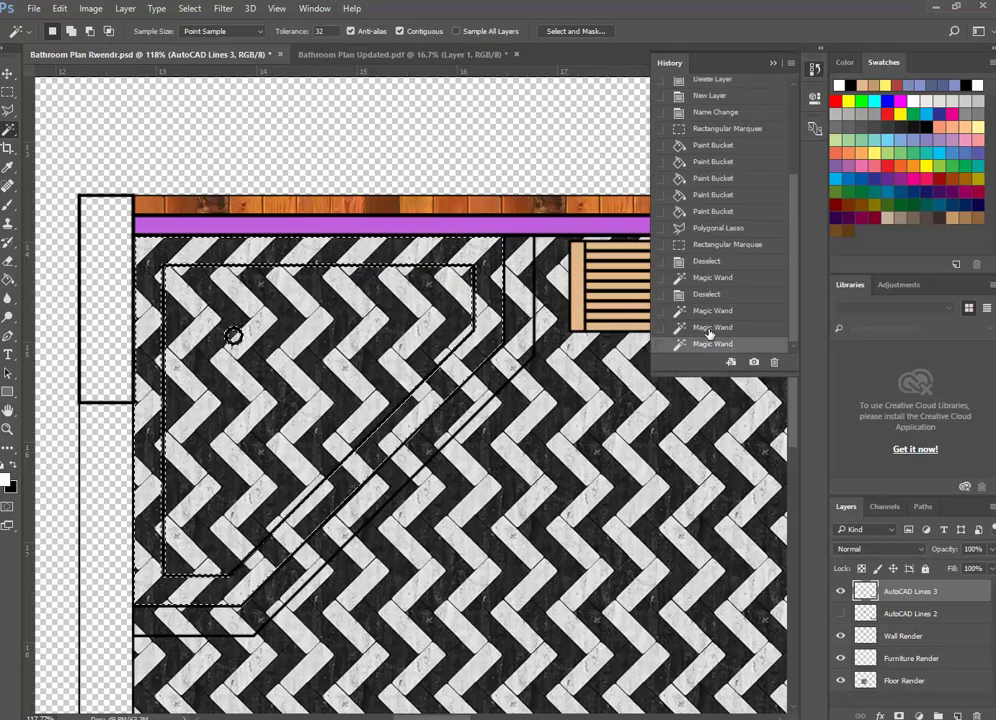
drag(793, 216, 797, 300)
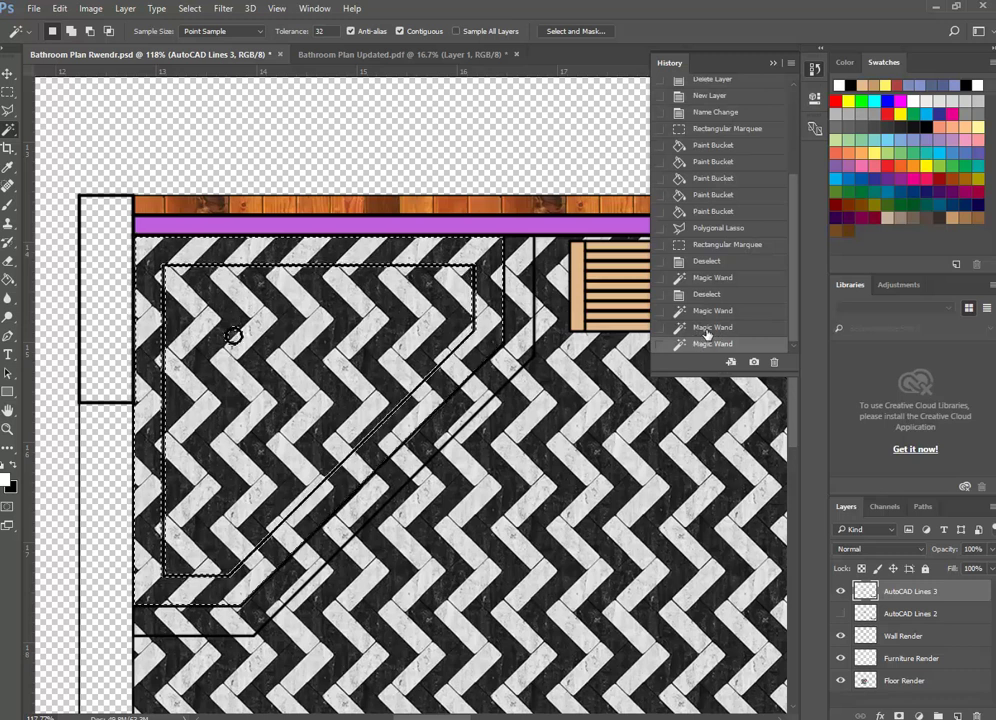
Revert the document to the Rectangular Marquee history state that holds the corner fixture's full outline selection, and collapse the history.
click(705, 262)
click(705, 245)
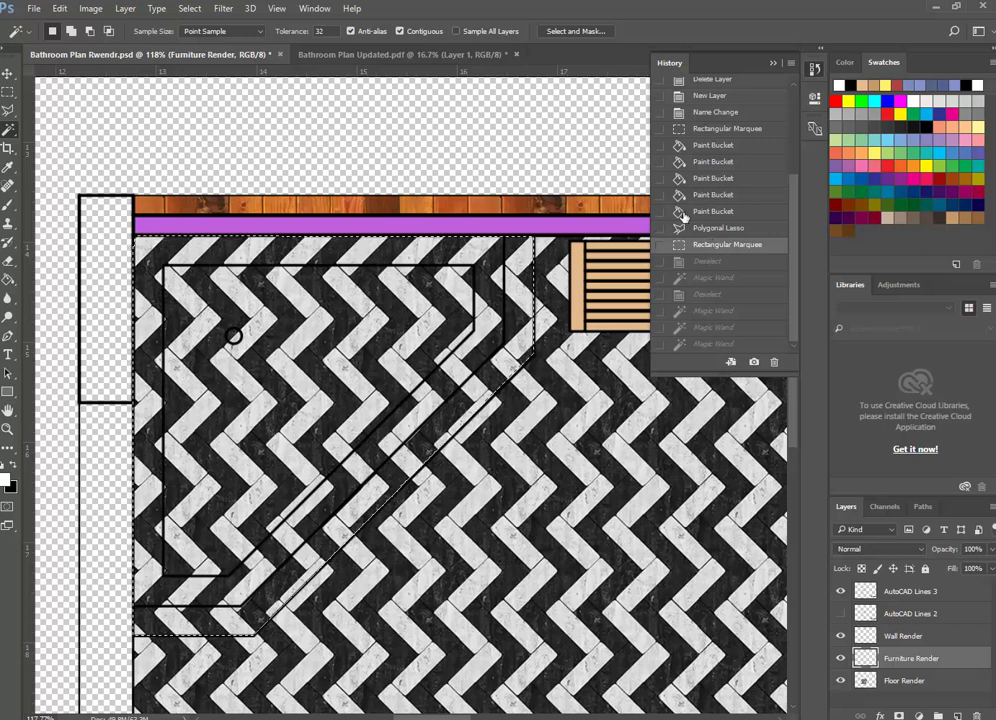
click(773, 64)
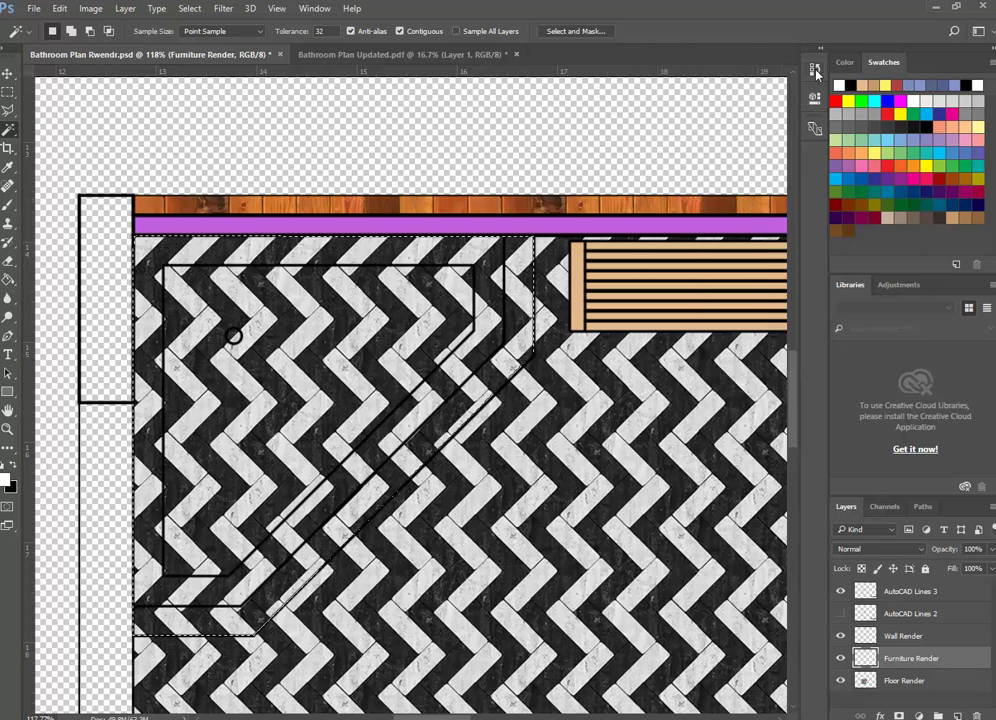
click(815, 72)
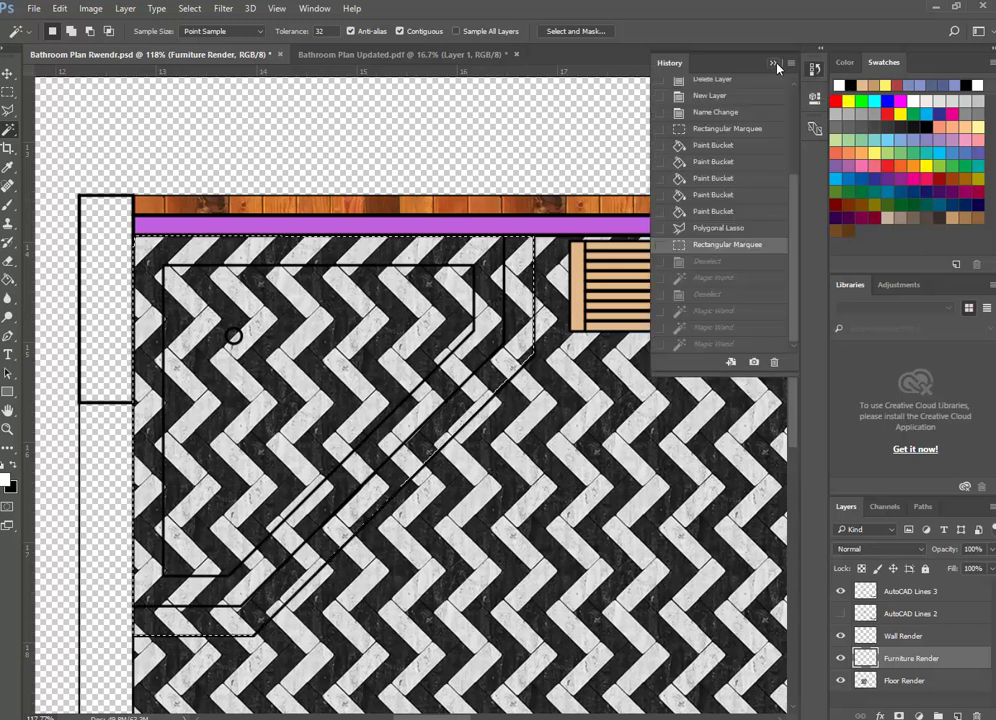
click(775, 65)
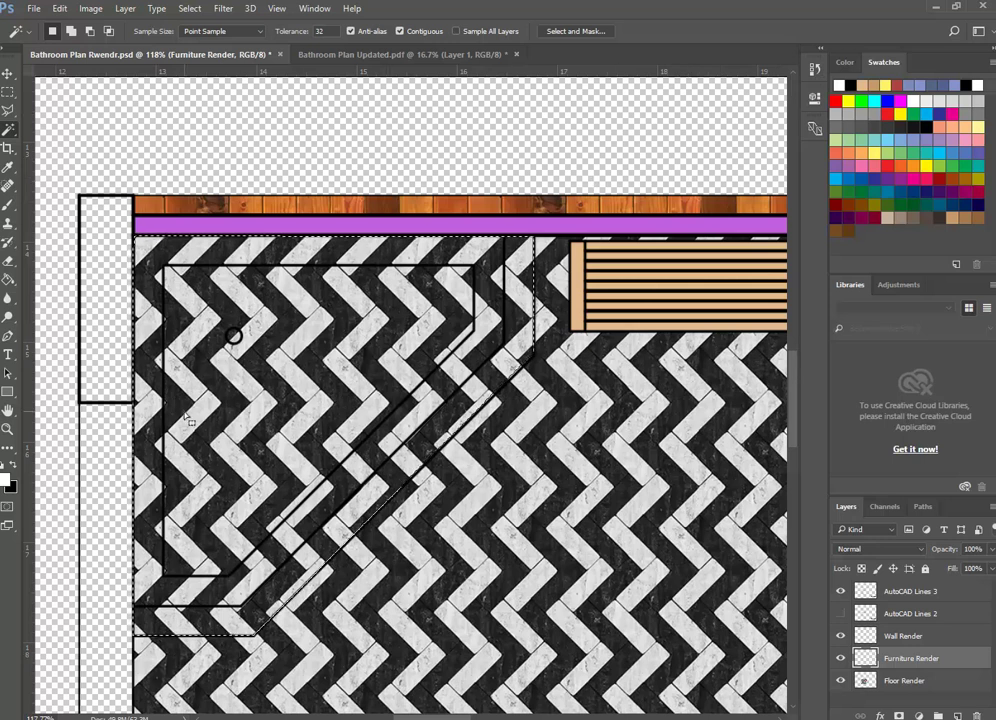
Fill the selected corner fixture with white on the Furniture Render layer using the Paint Bucket.
click(7, 281)
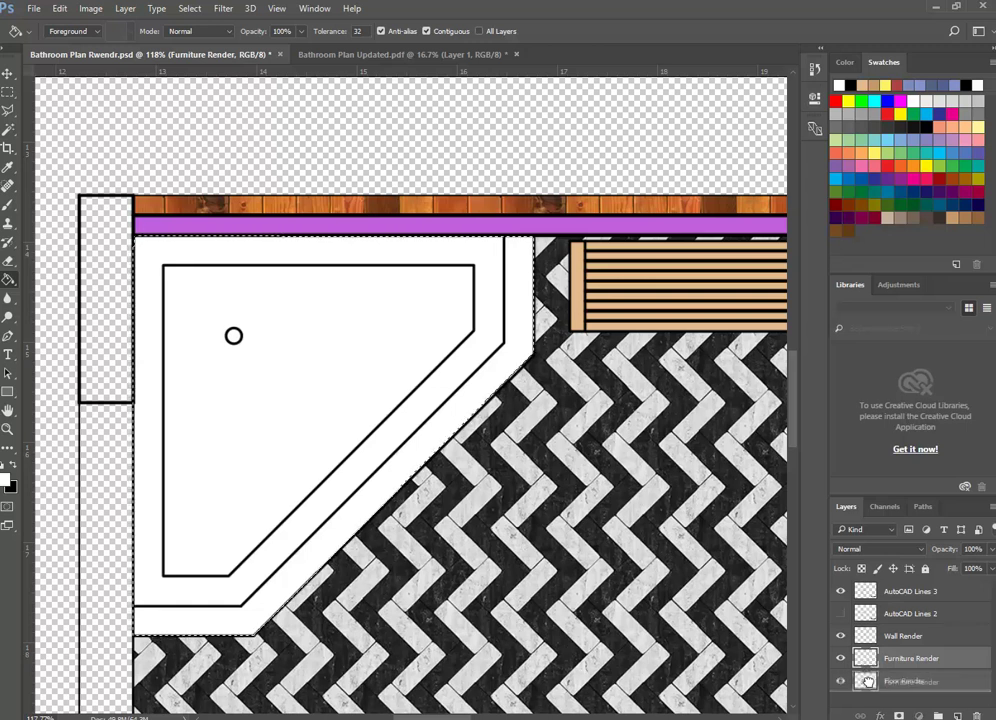
mouse_move(866, 660)
mouse_down()
mouse_move(866, 688)
mouse_move(866, 652)
mouse_up()
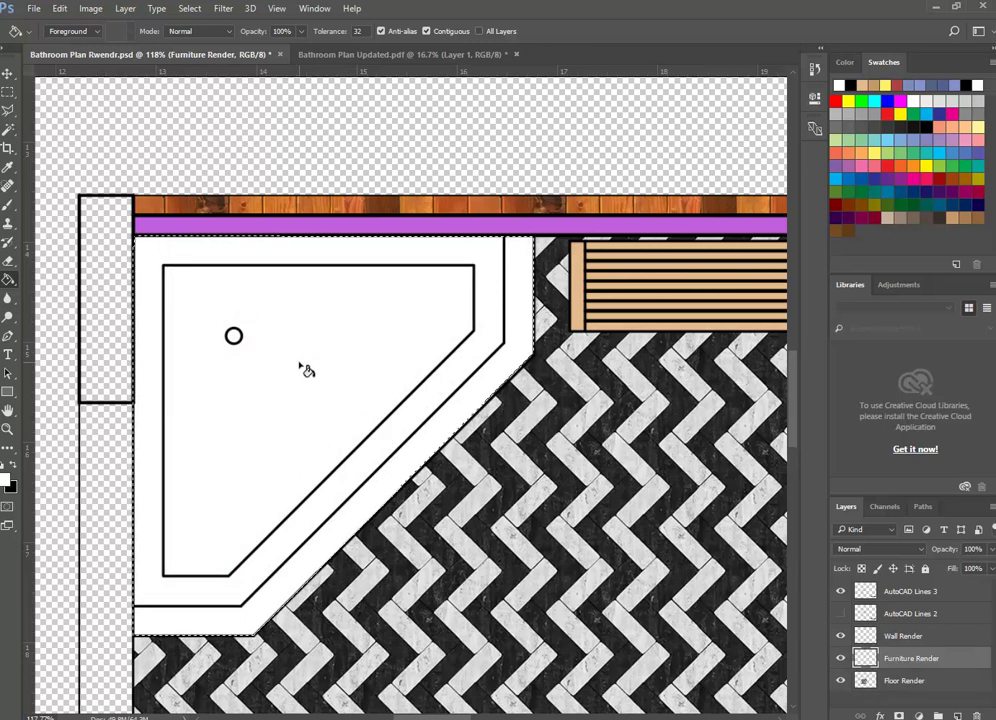
Select the vanity unit below the corner fixture, including its protruding basin, using two combined Rectangular Marquee selections.
scroll(306, 370, down, 5)
scroll(300, 534, up, 3)
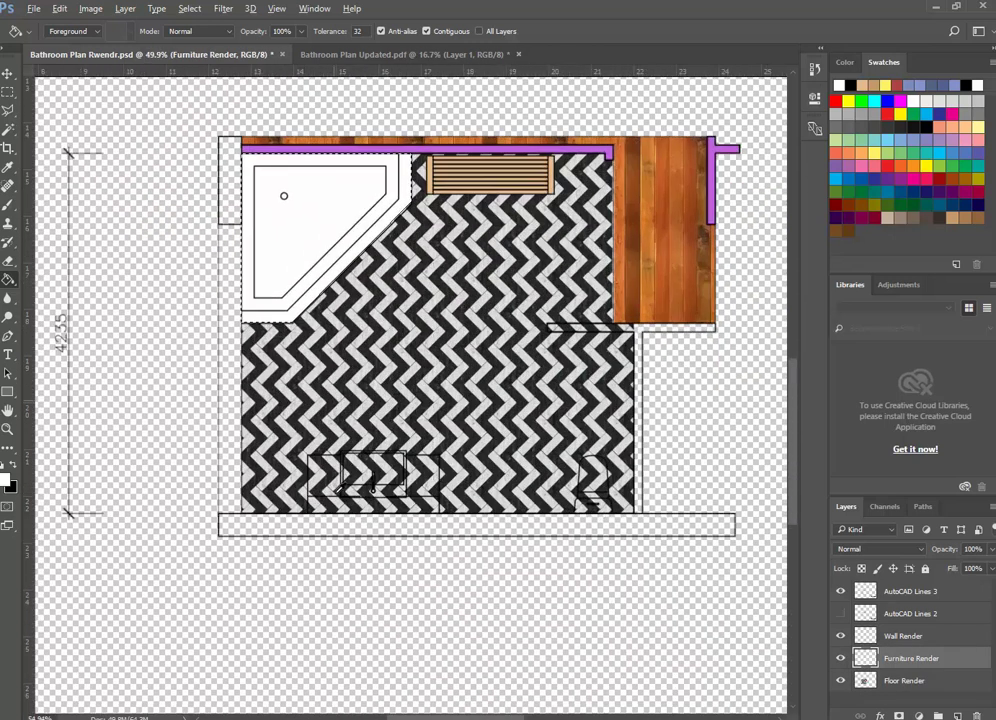
scroll(492, 592, up, 2)
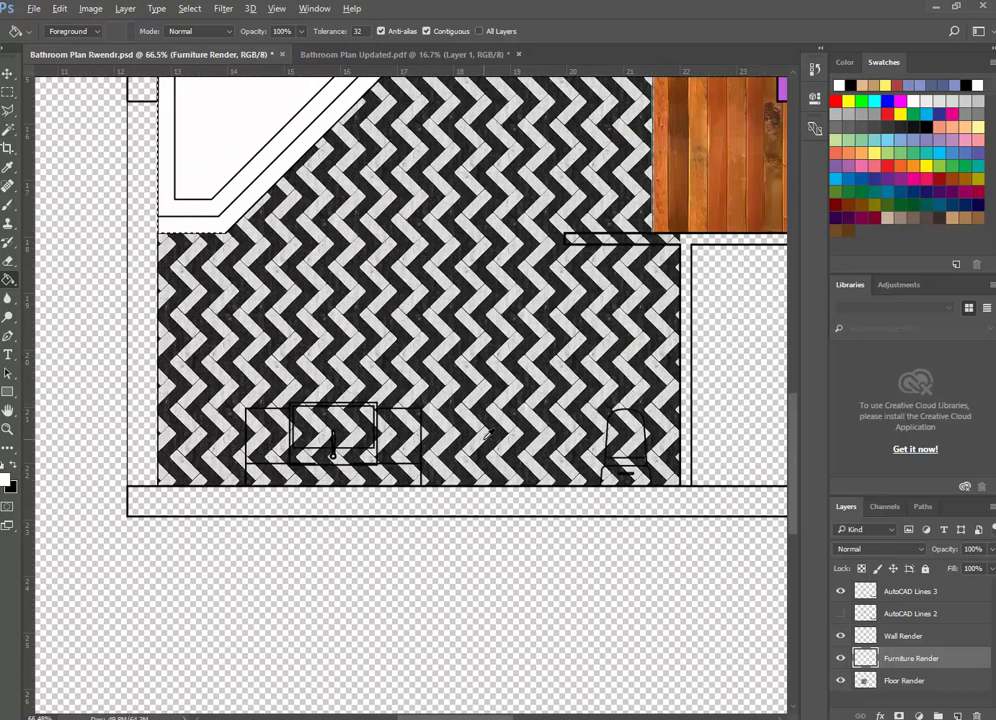
scroll(408, 428, up, 4)
scroll(371, 474, up, 1)
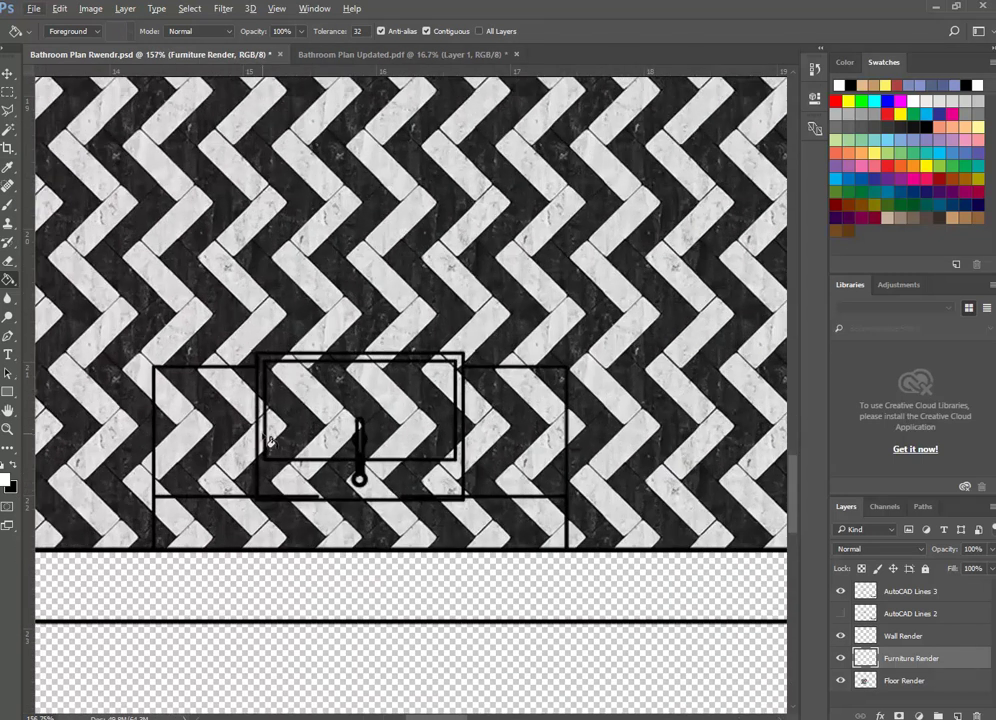
click(8, 91)
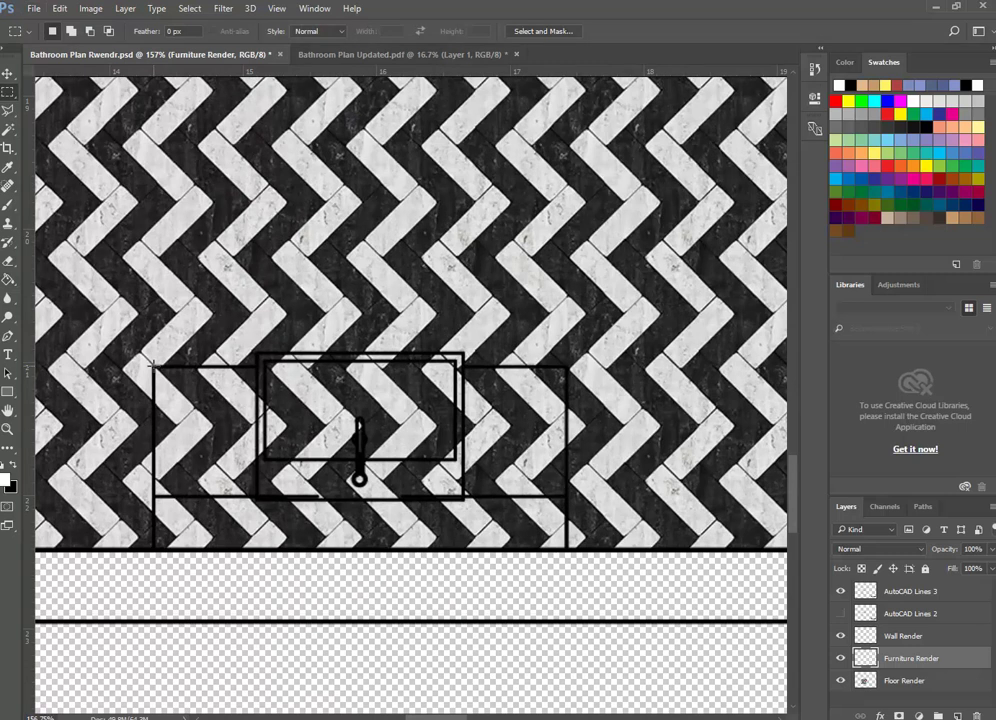
drag(444, 483, 567, 551)
drag(262, 364, 463, 471)
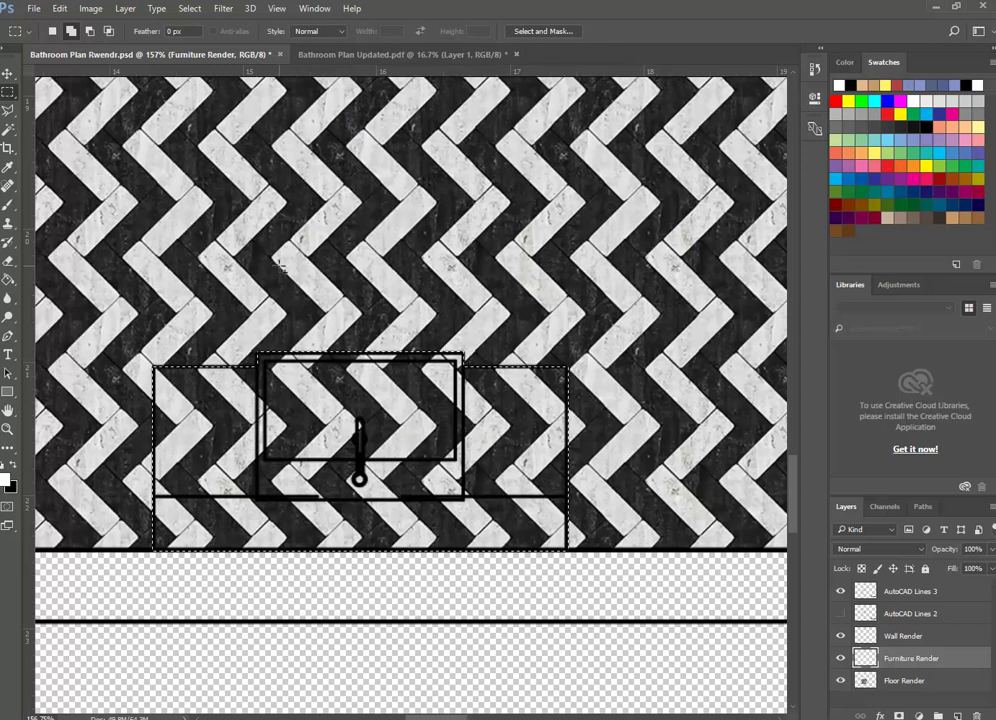
Add the toilet's outline, including its curved bowl and cistern, to the vanity selection using the Polygonal Lasso.
scroll(278, 289, down, 3)
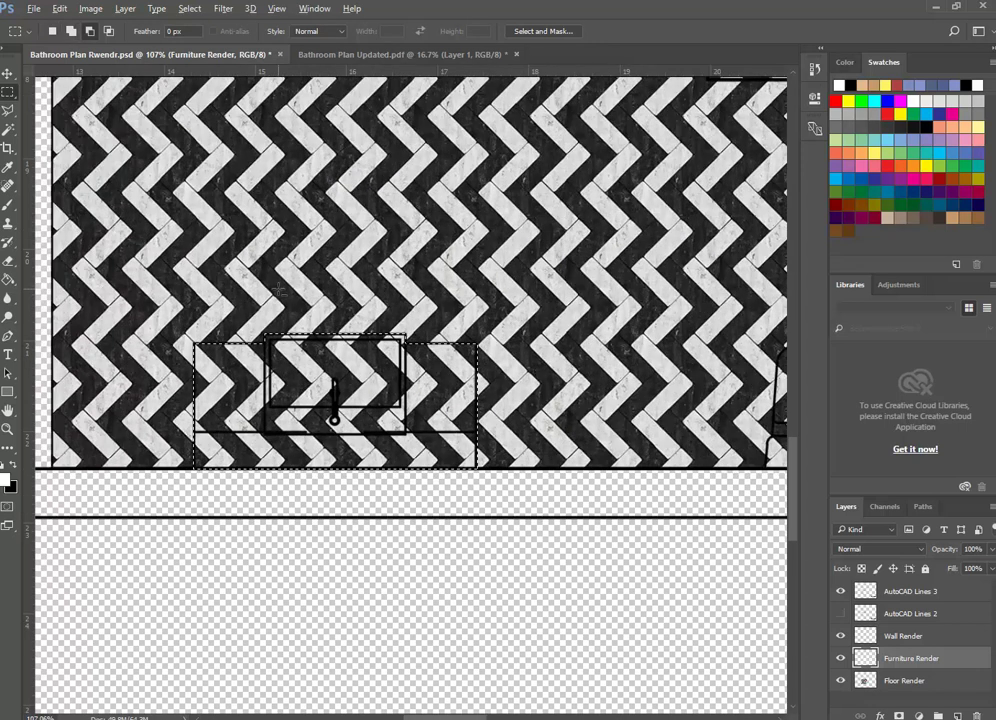
scroll(278, 289, down, 3)
scroll(494, 360, up, 5)
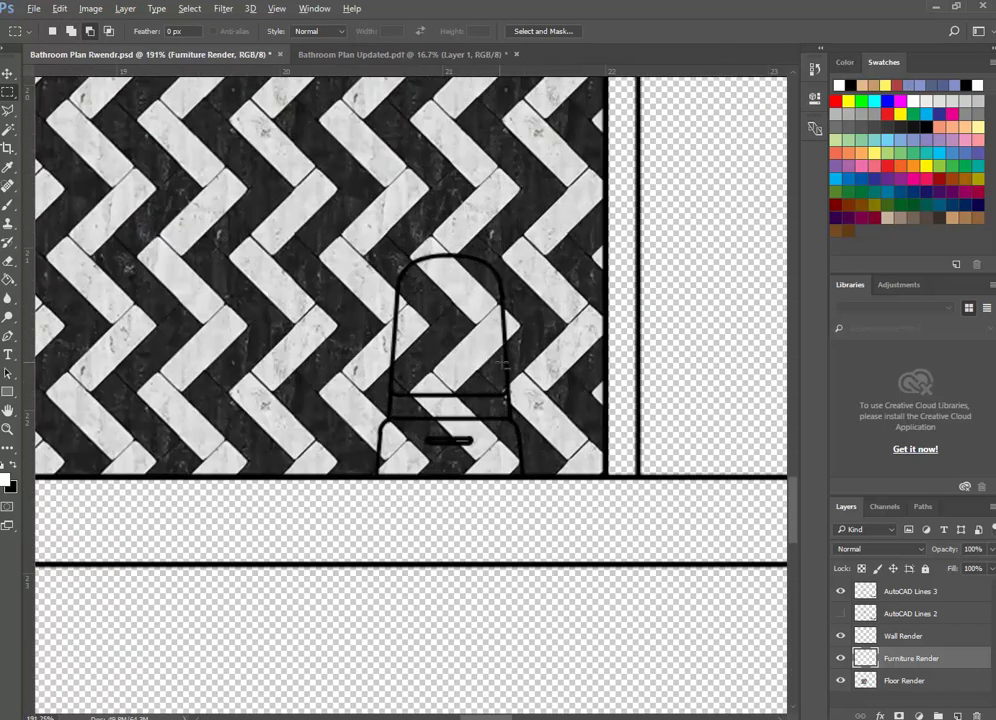
scroll(495, 360, up, 4)
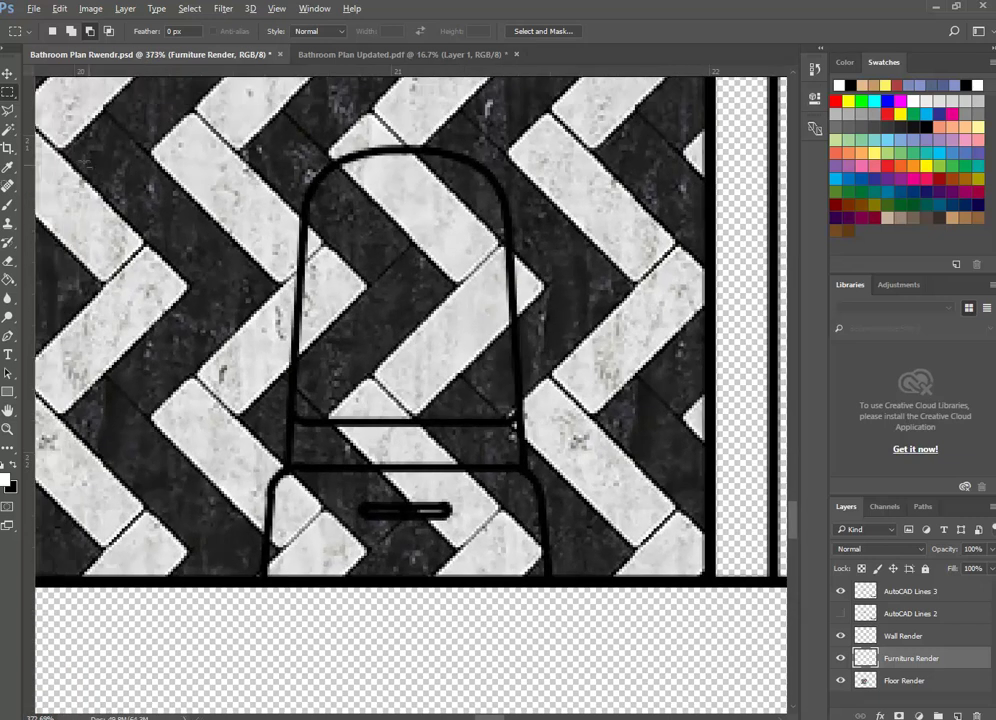
click(8, 110)
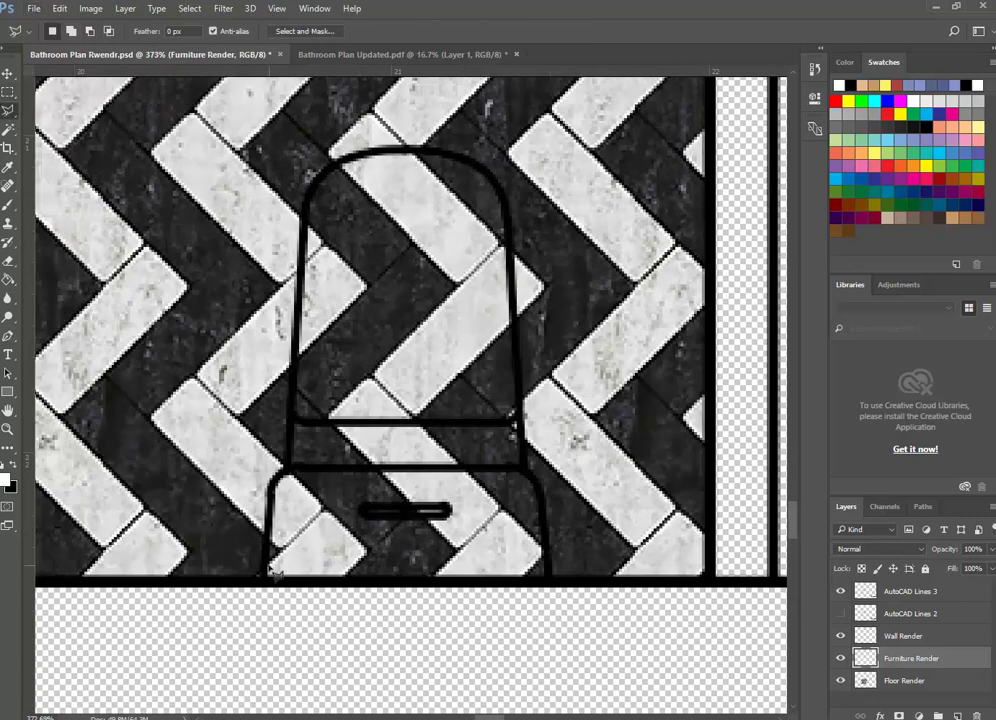
key(shift)
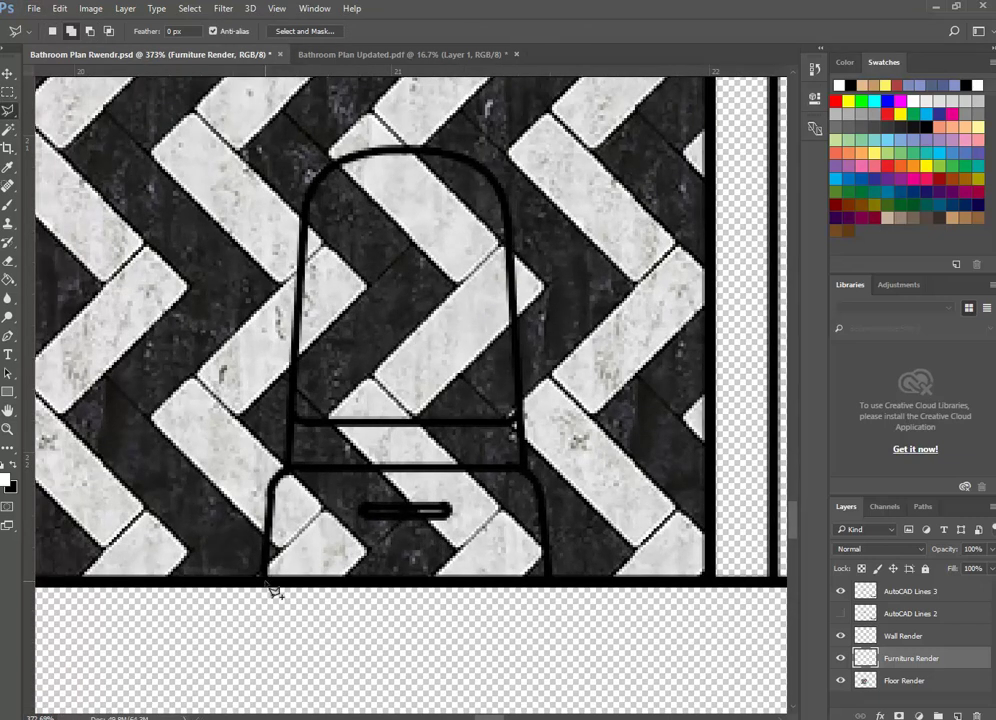
drag(268, 554, 293, 462)
click(289, 470)
click(318, 176)
click(338, 159)
click(364, 152)
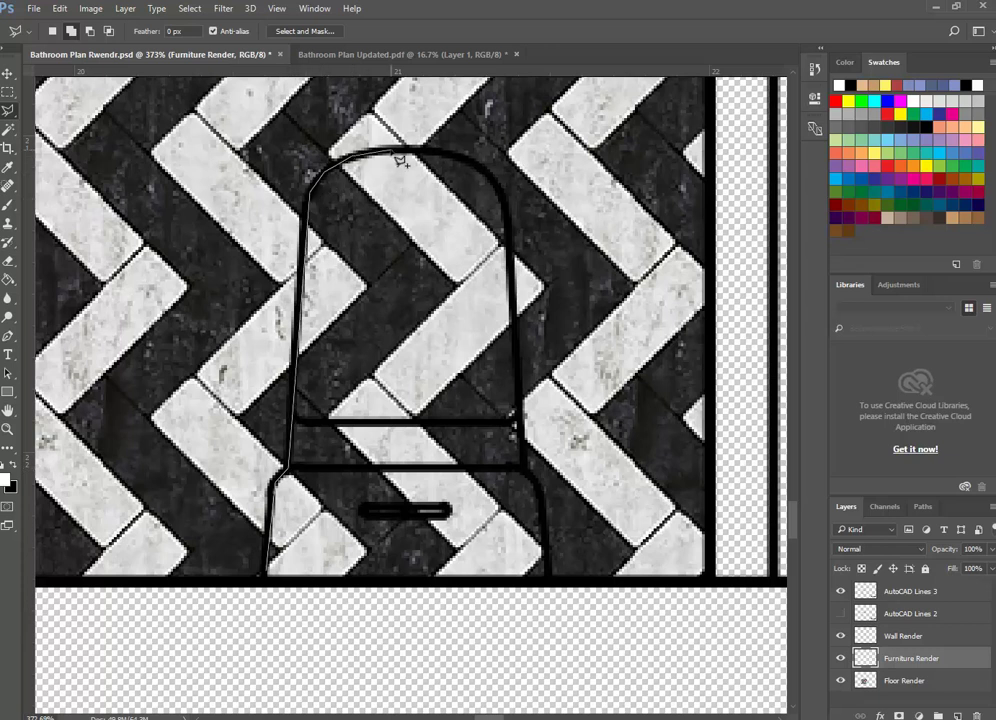
click(432, 151)
click(471, 160)
click(507, 197)
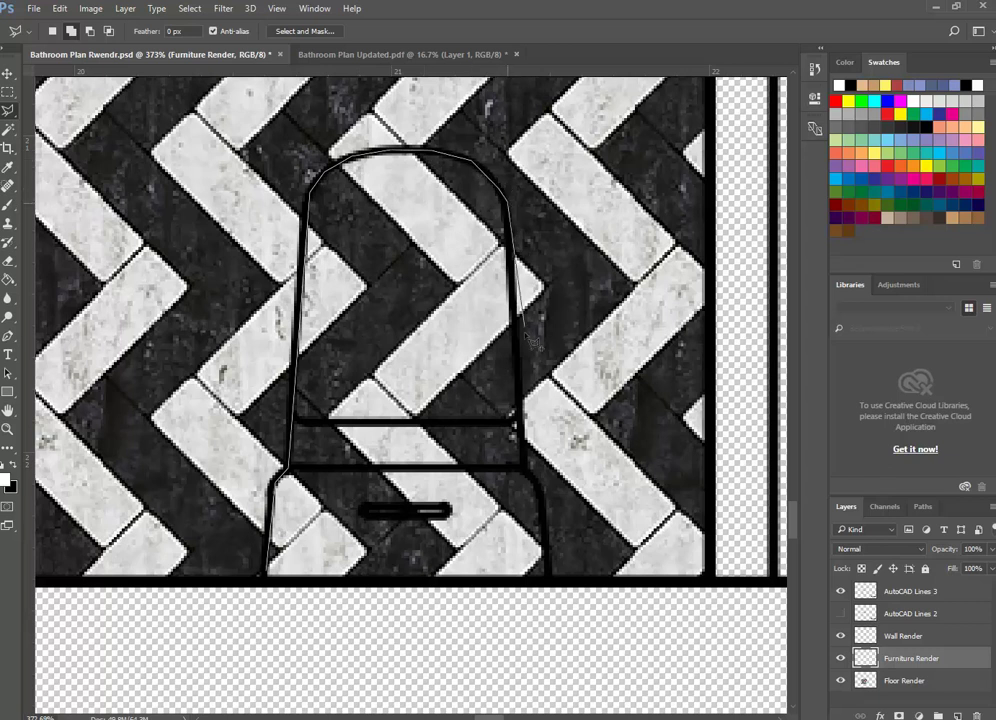
click(517, 420)
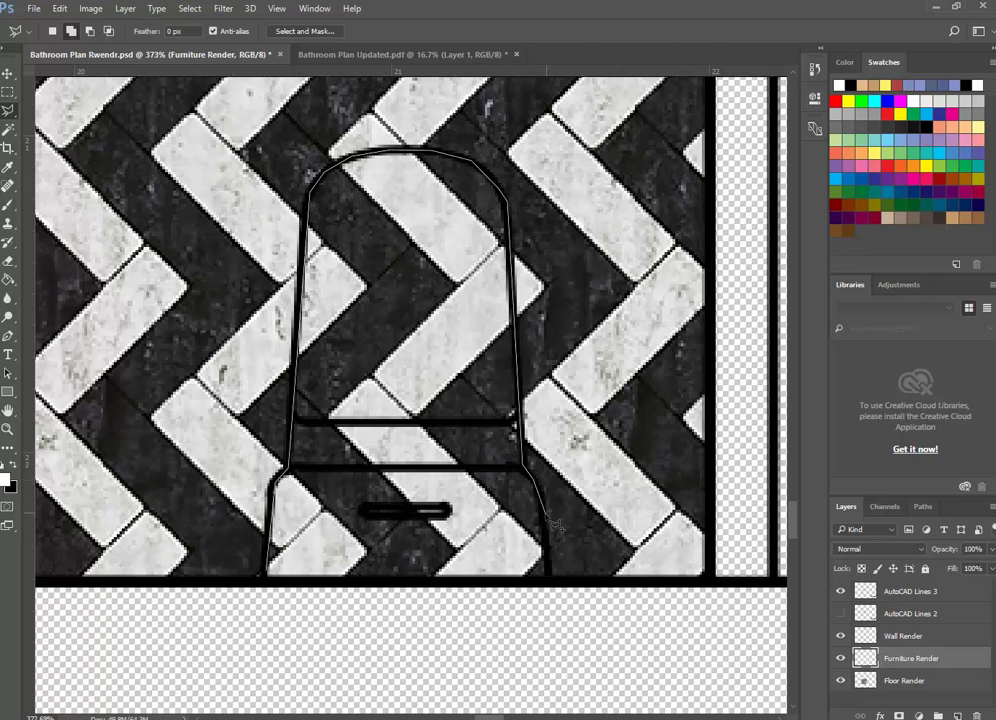
click(546, 508)
click(546, 578)
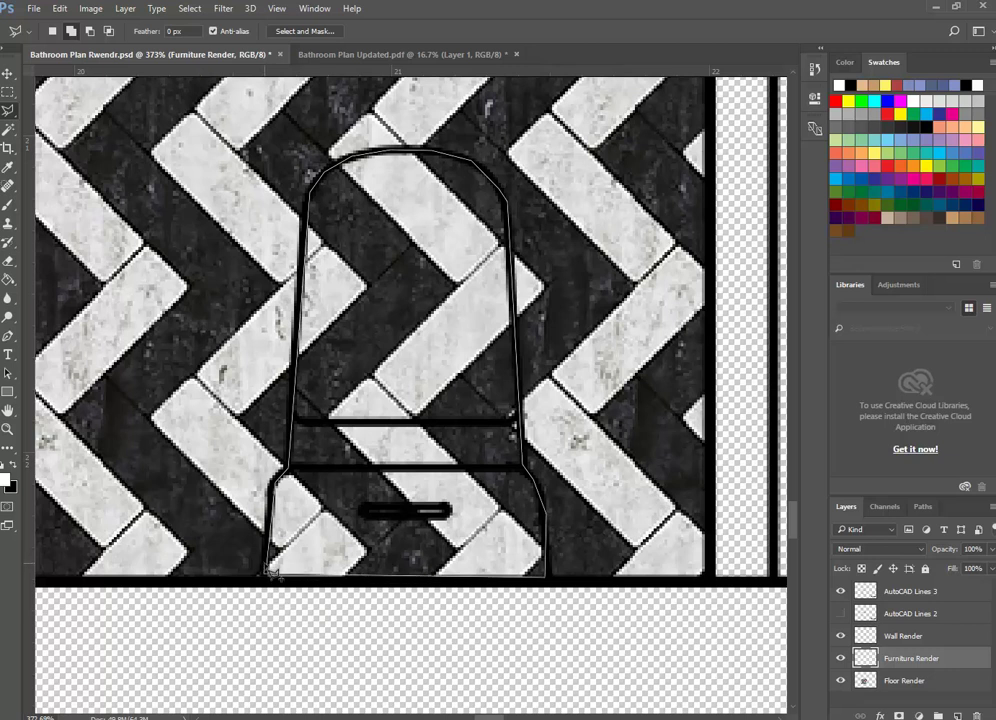
click(270, 572)
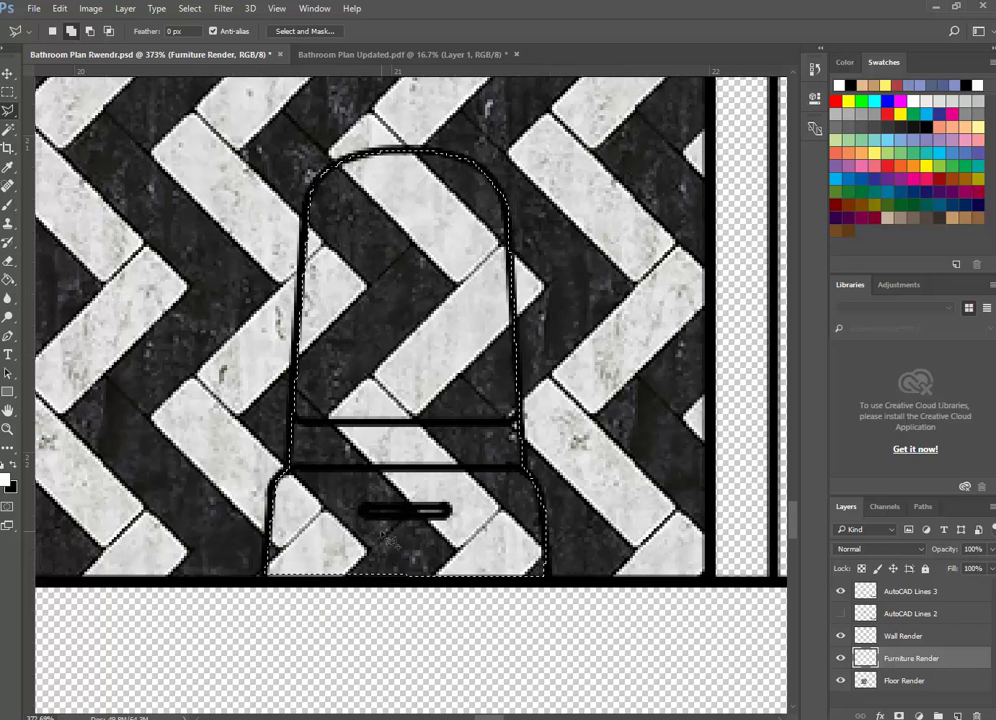
Extend the toilet selection down to the wall line by adding a thin Rectangular Marquee strip along the cistern's base.
click(9, 92)
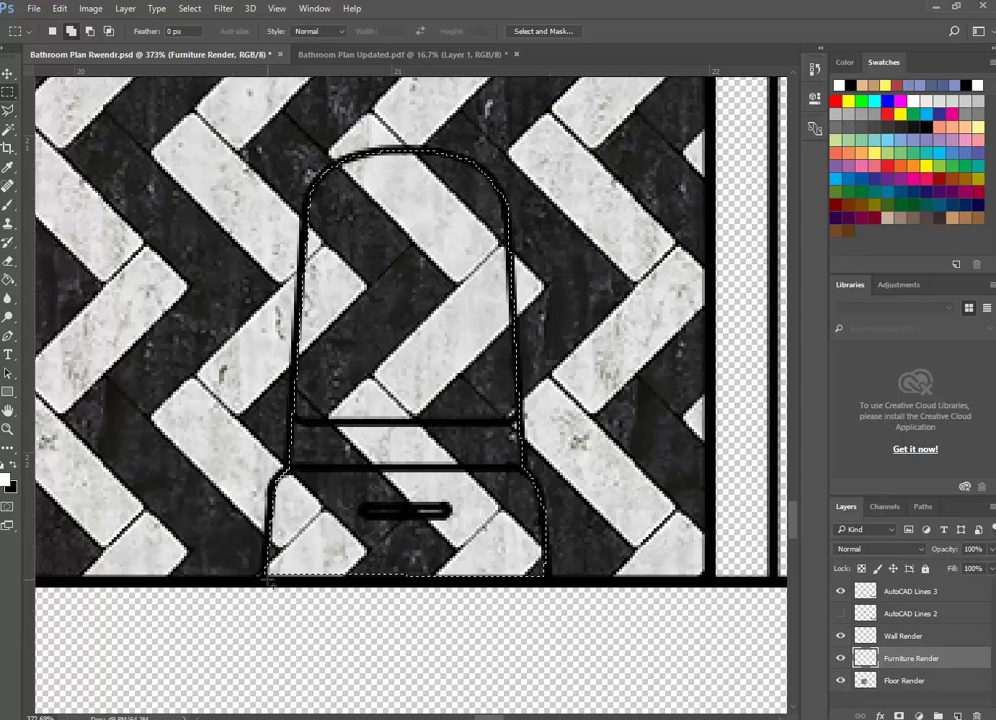
drag(268, 585, 546, 572)
scroll(464, 506, down, 5)
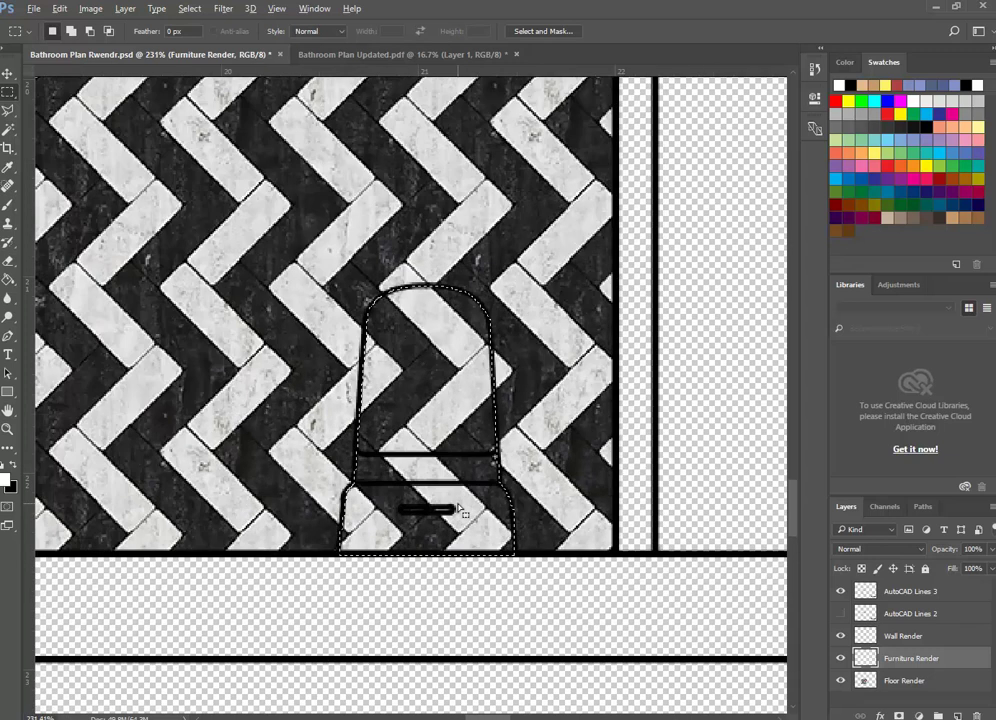
Fill the selected vanity unit and toilet with white on the Furniture Render layer using the Paint Bucket.
scroll(462, 508, down, 5)
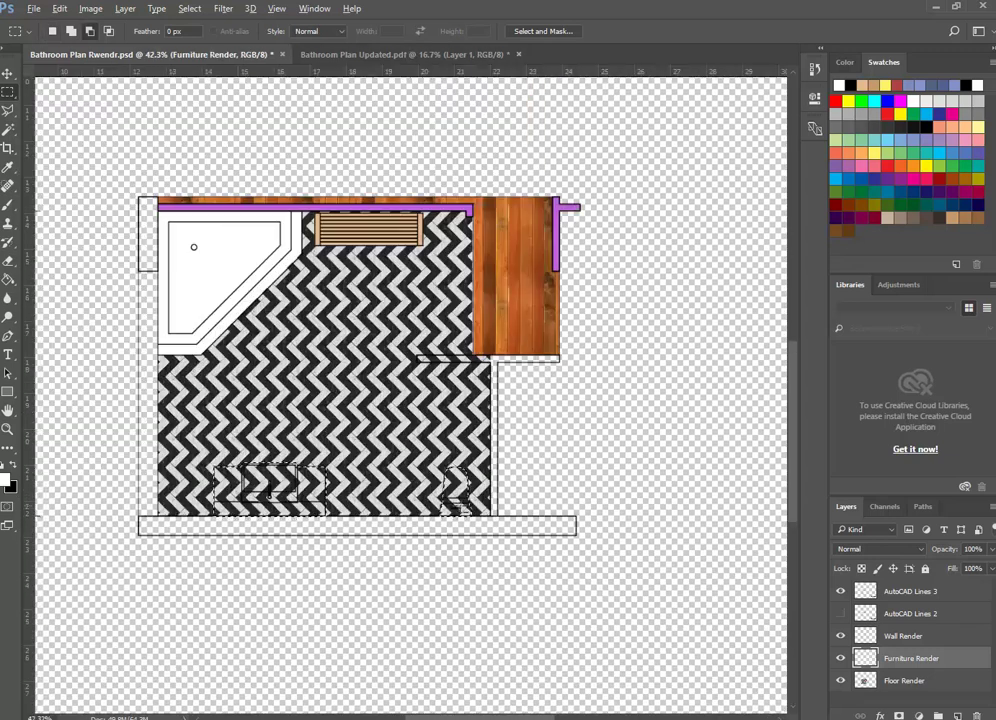
click(9, 280)
click(272, 489)
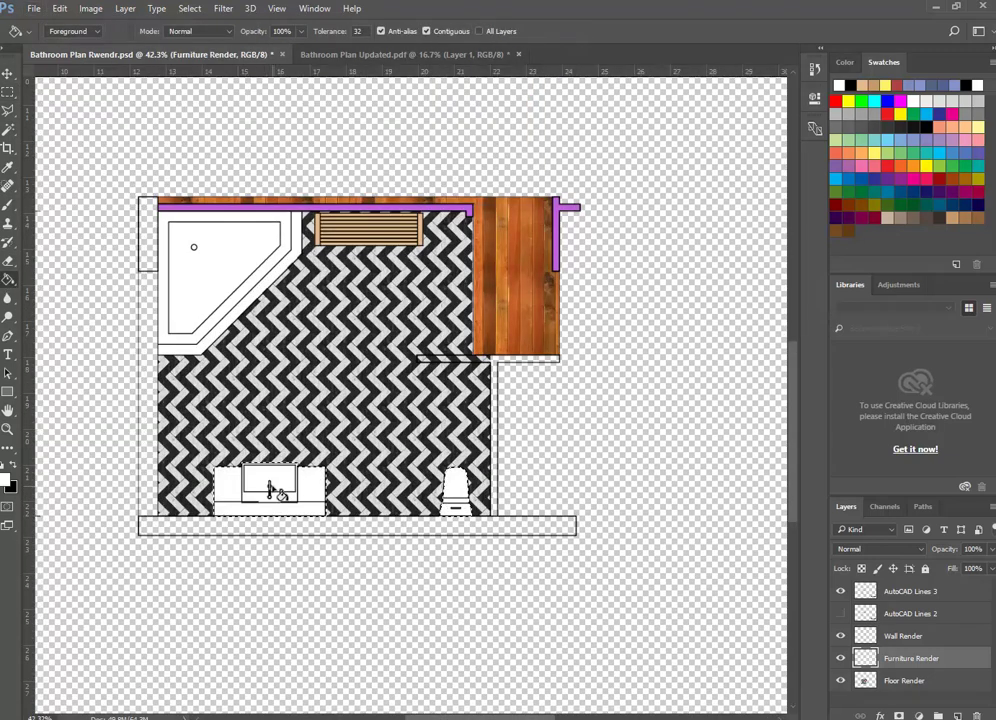
scroll(280, 197, up, 1)
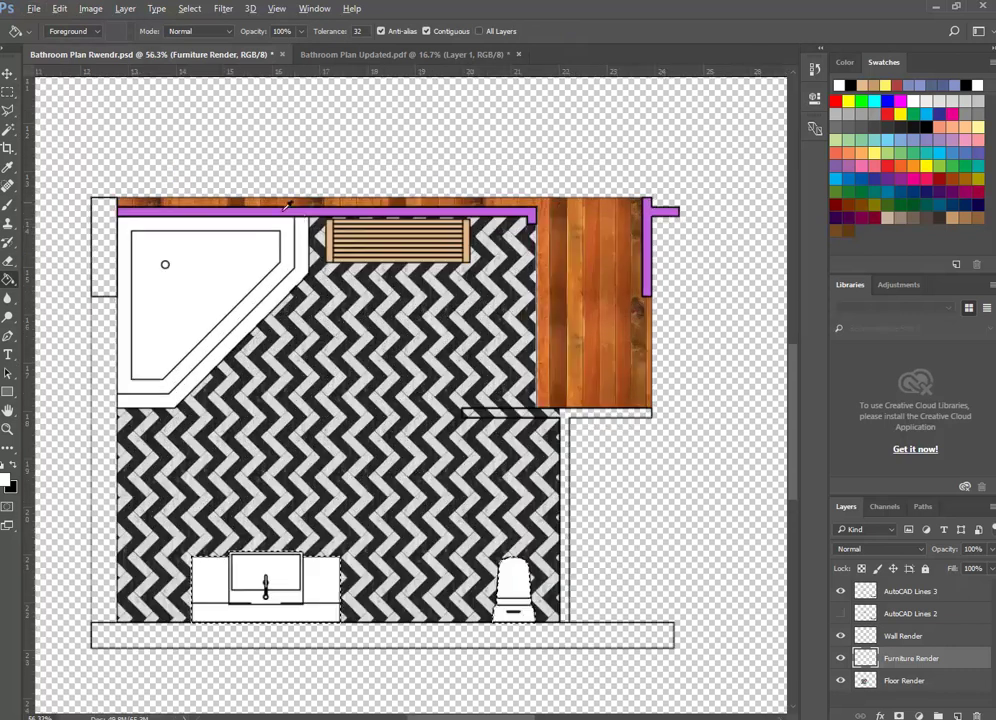
click(8, 73)
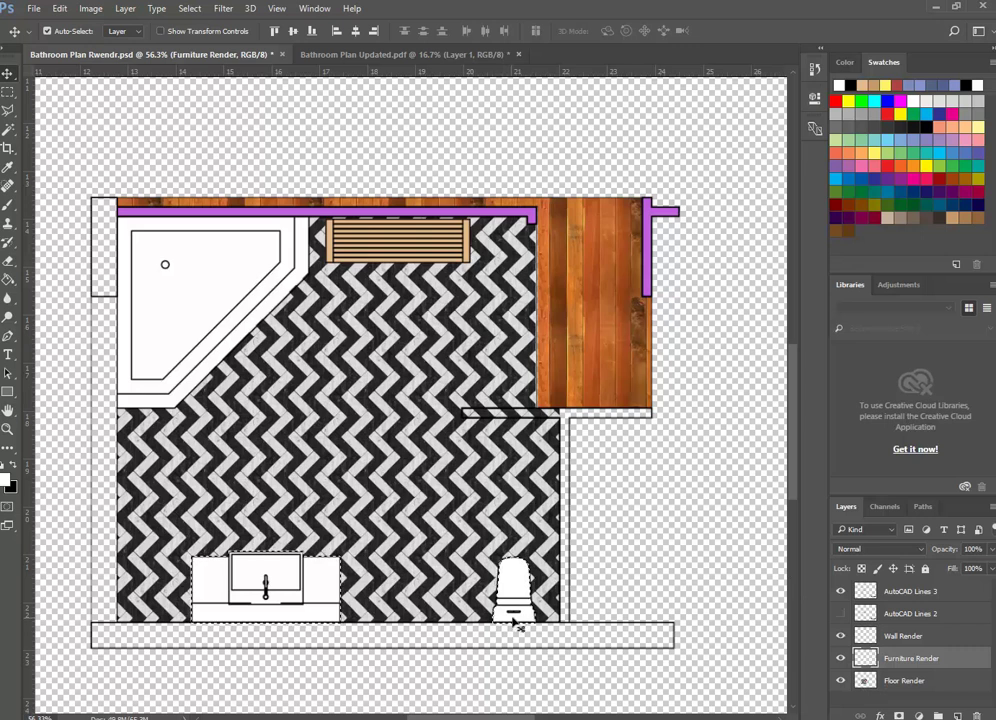
Create a new layer directly above Floor Render and name it "Ambient shadows".
click(868, 680)
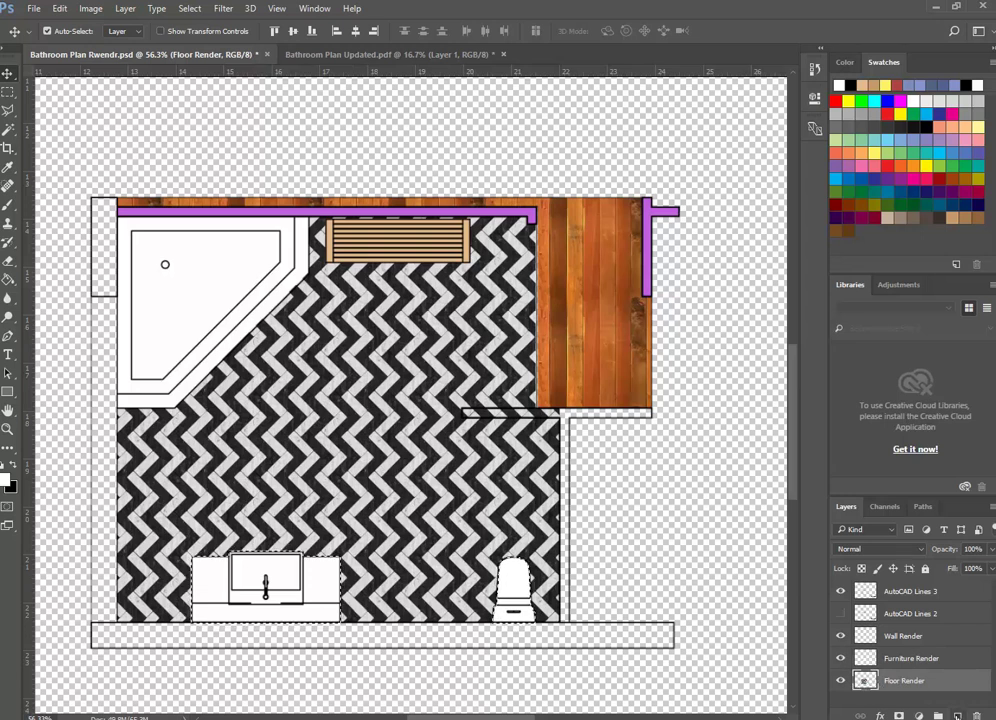
click(958, 716)
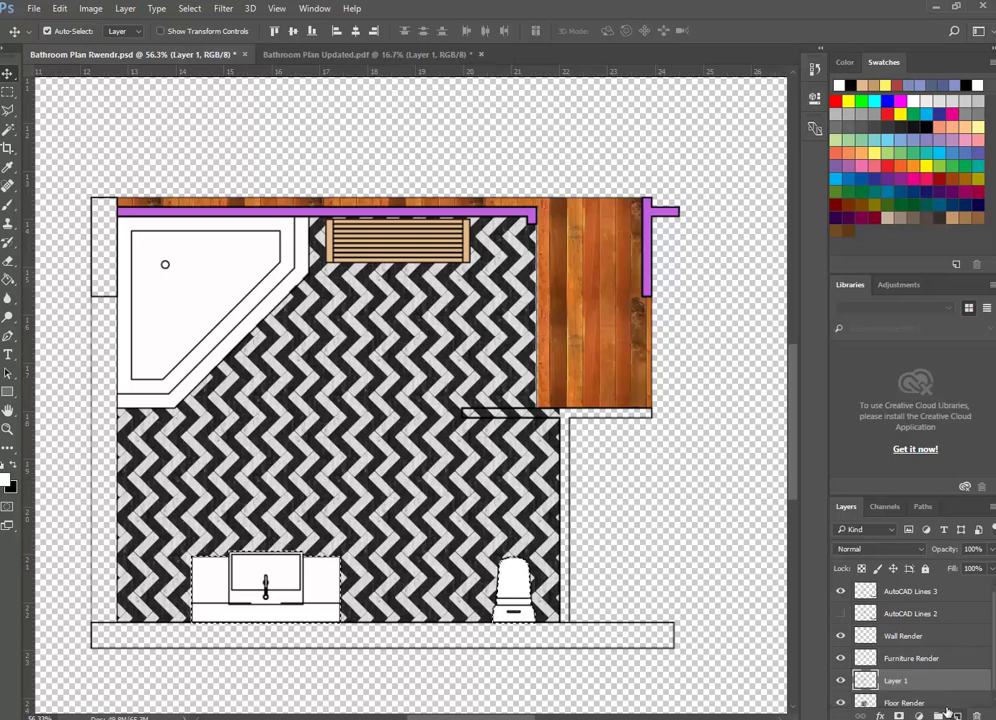
double_click(896, 682)
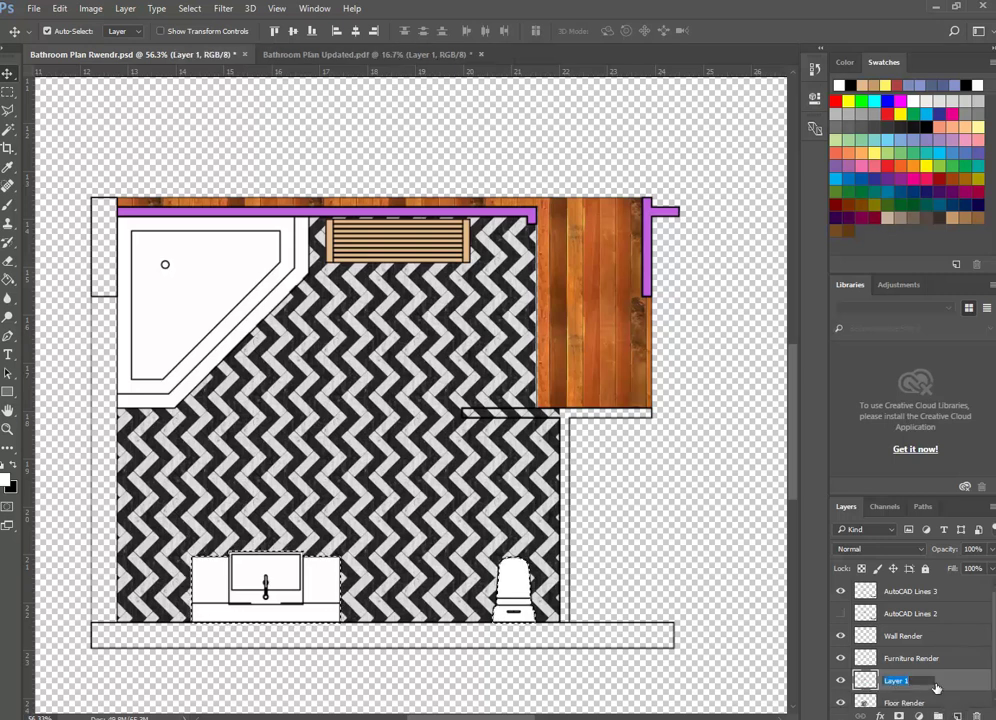
text(Ambient shadows)
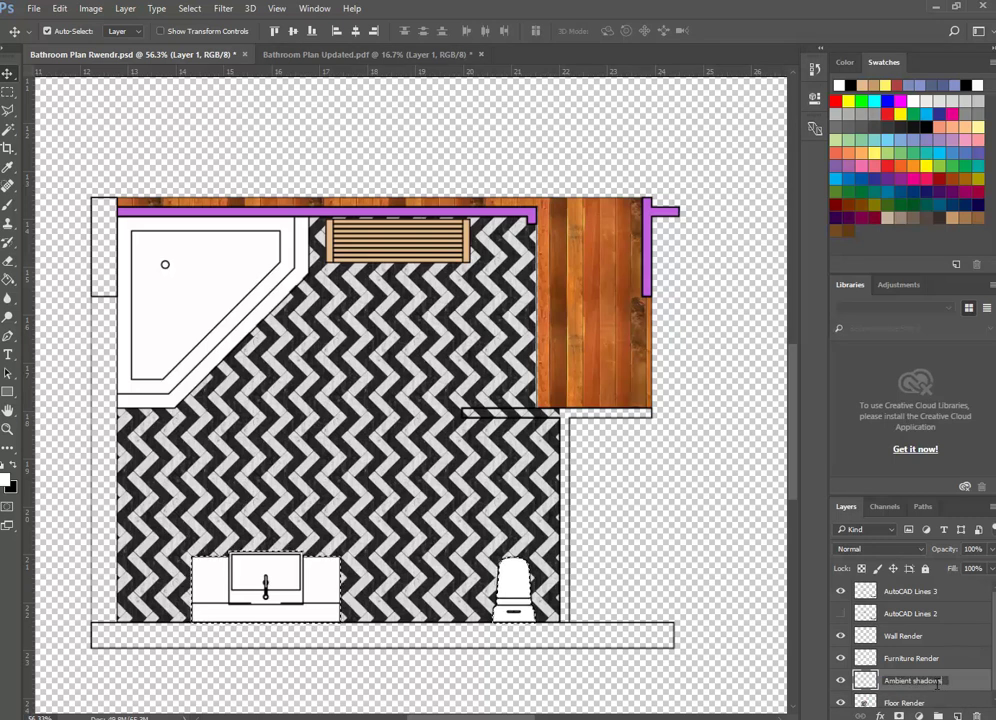
key(Return)
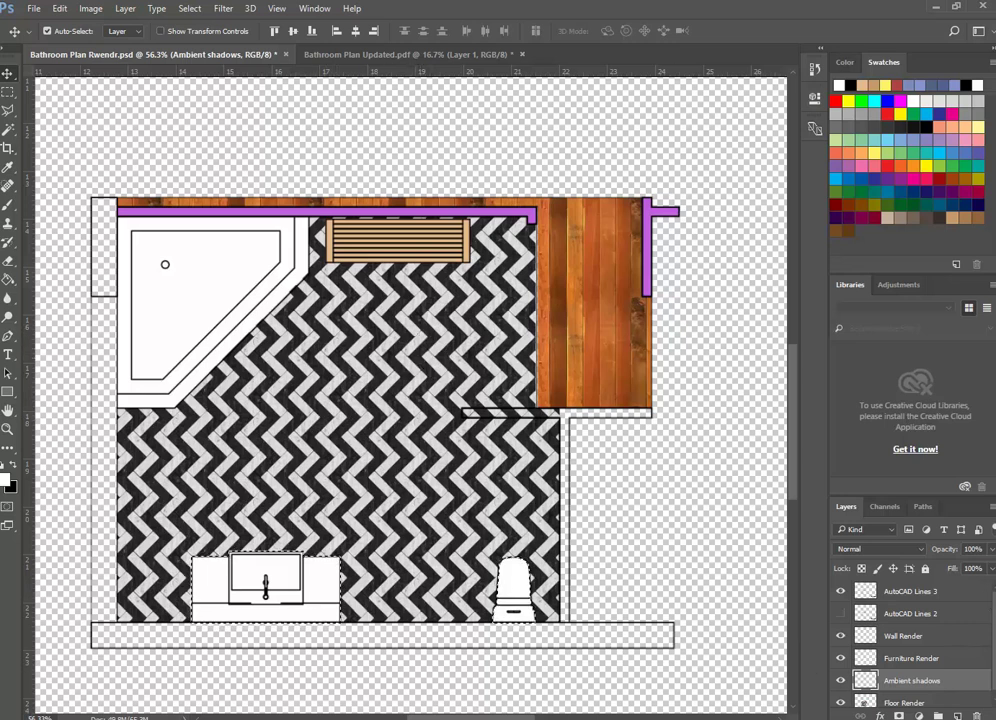
Load the Floor Render layer's pixels as the active selection, replacing the vanity and toilet selection.
click(907, 701)
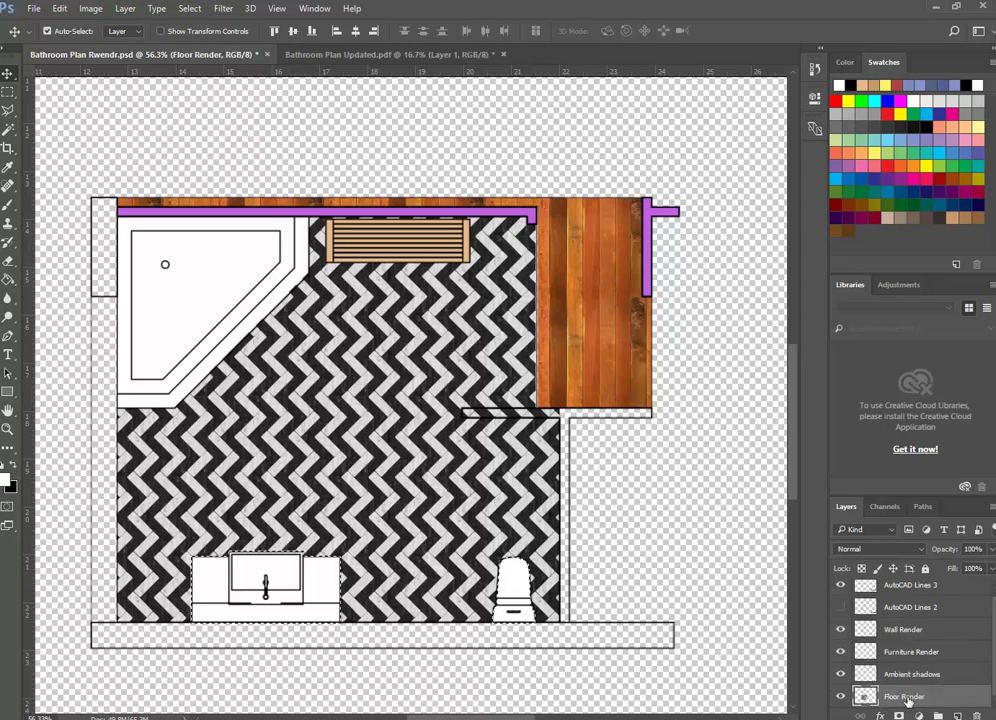
right_click(898, 697)
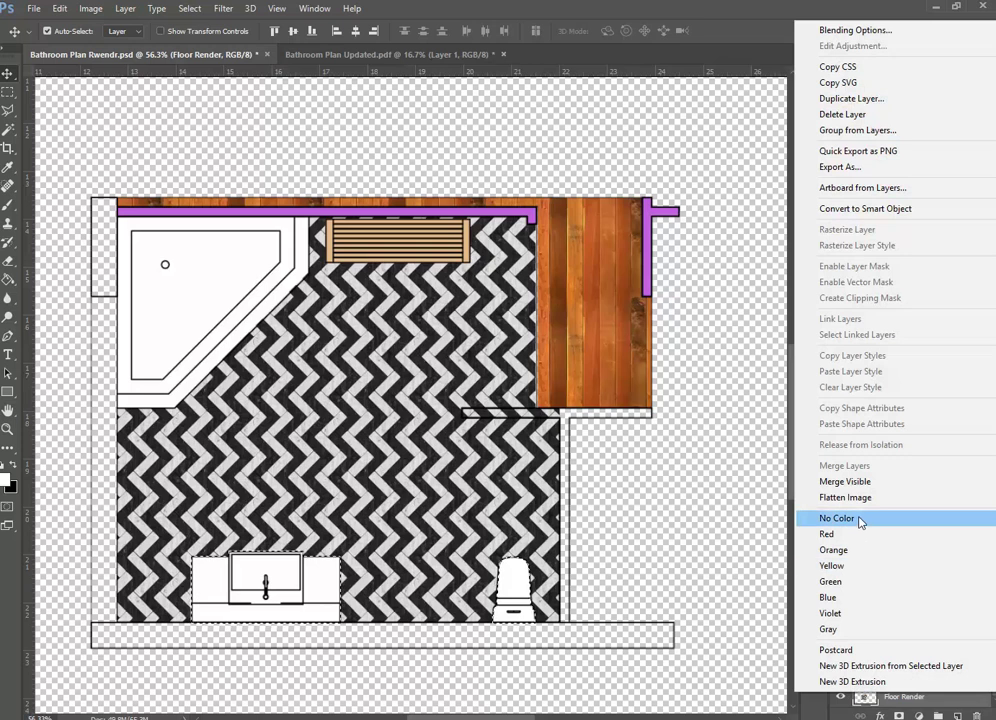
right_click(463, 535)
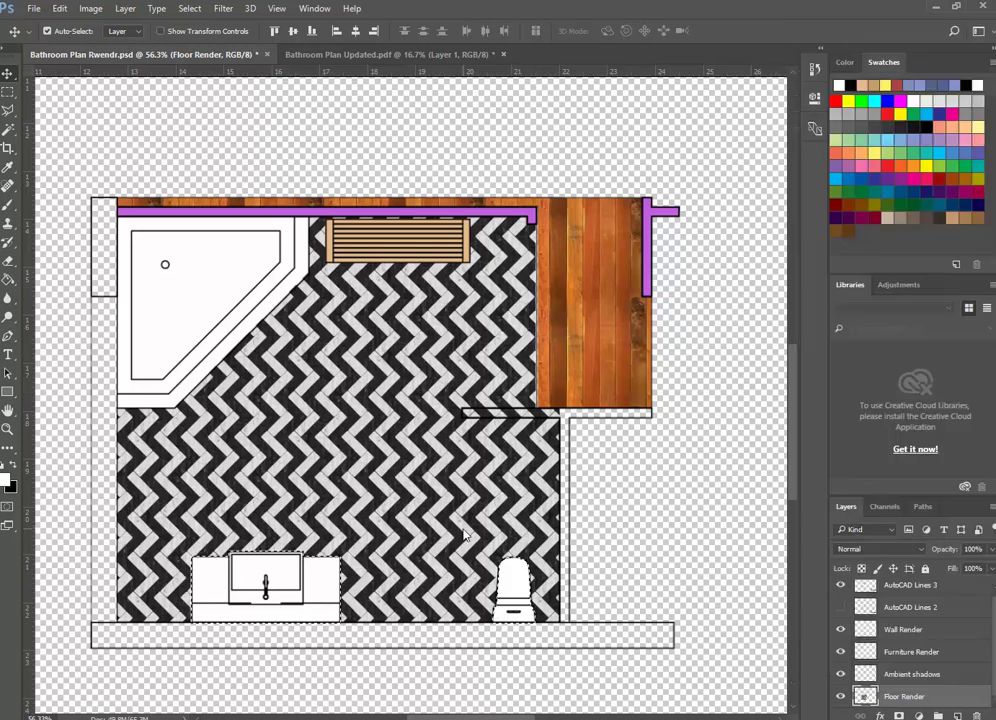
right_click(870, 700)
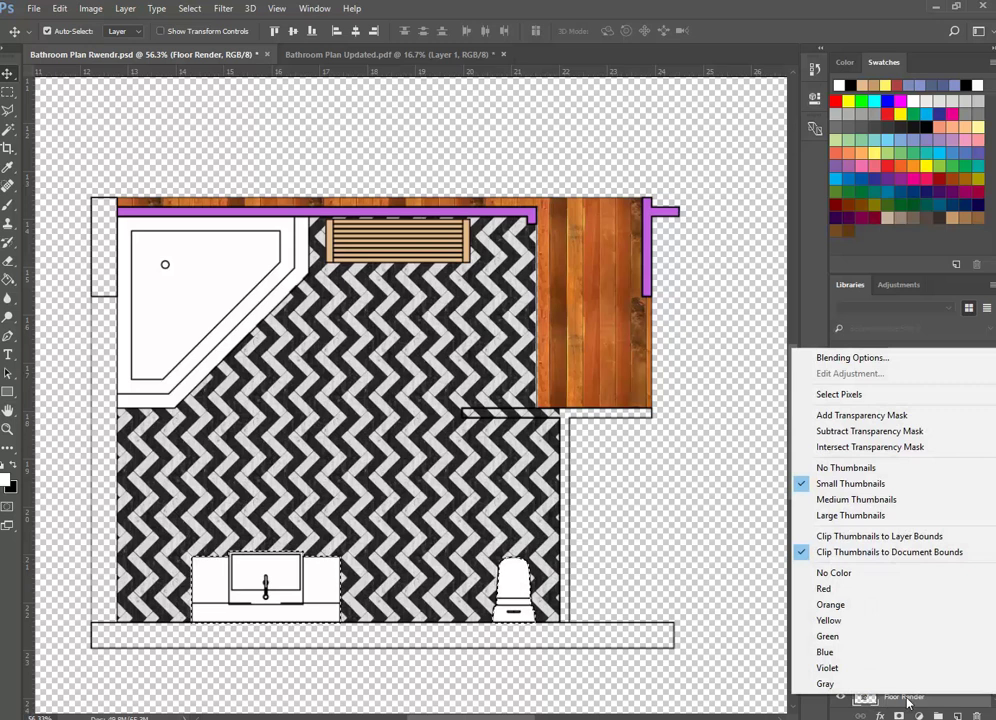
right_click(907, 704)
right_click(869, 703)
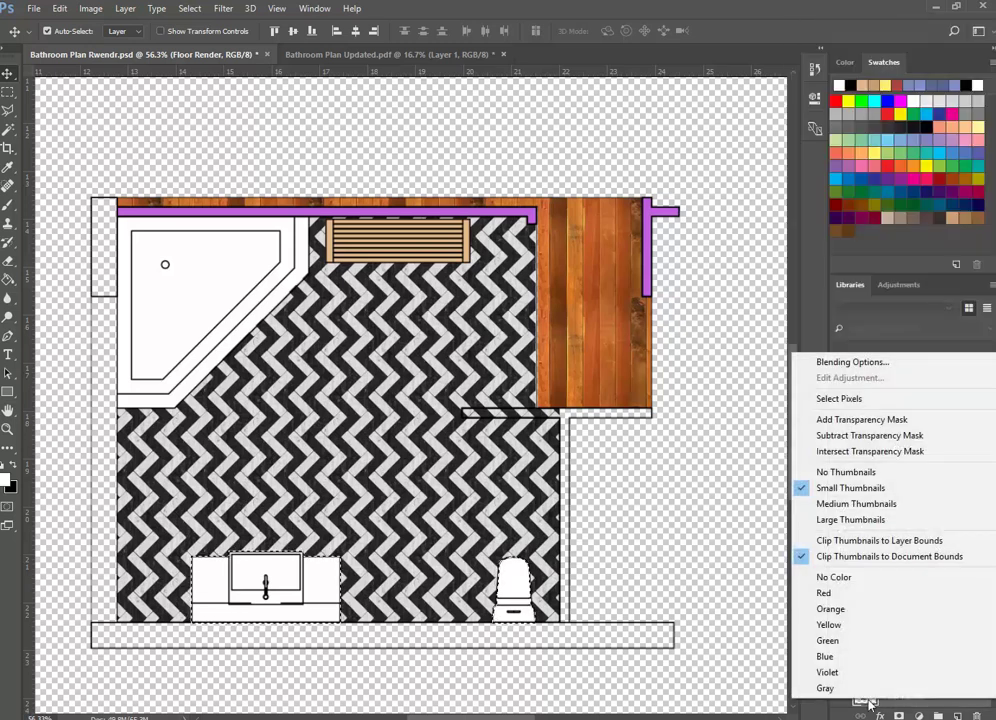
click(869, 705)
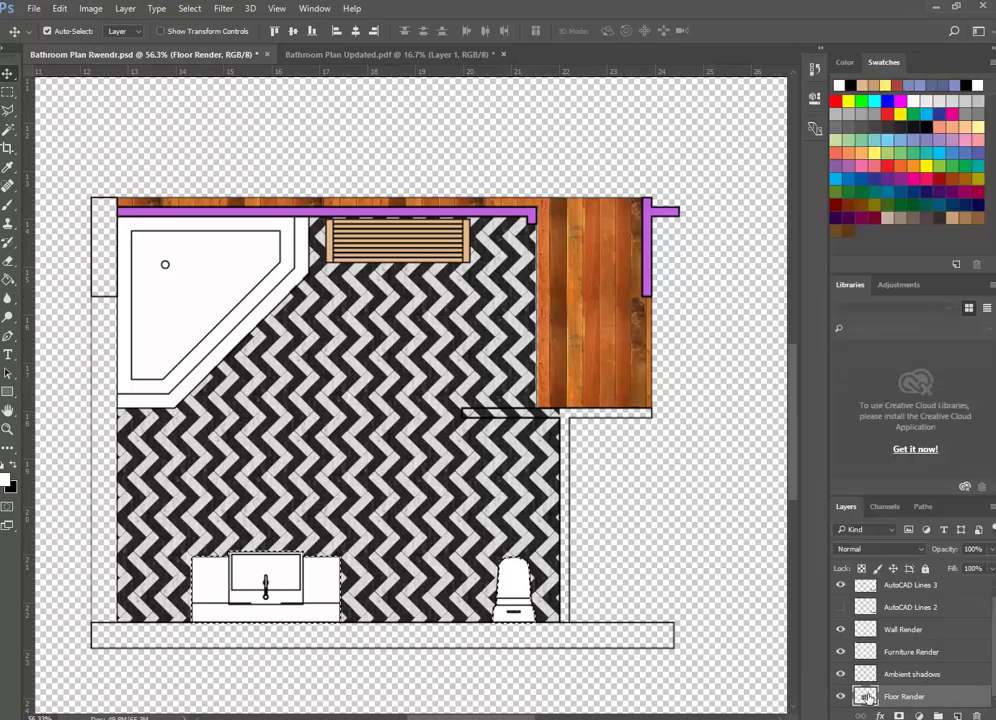
right_click(866, 699)
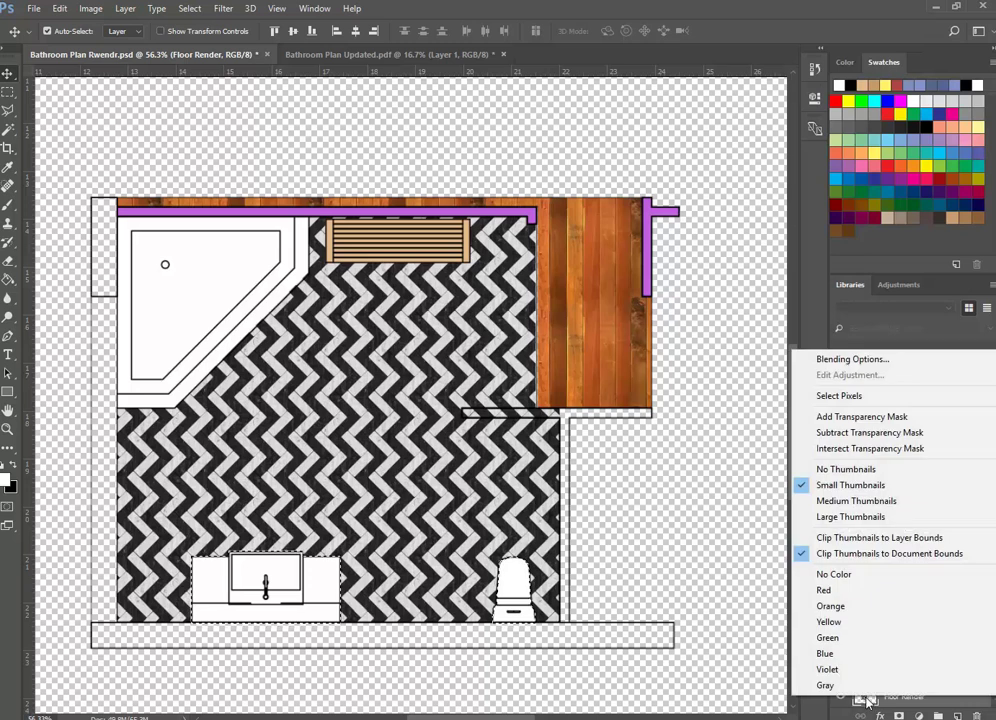
click(840, 396)
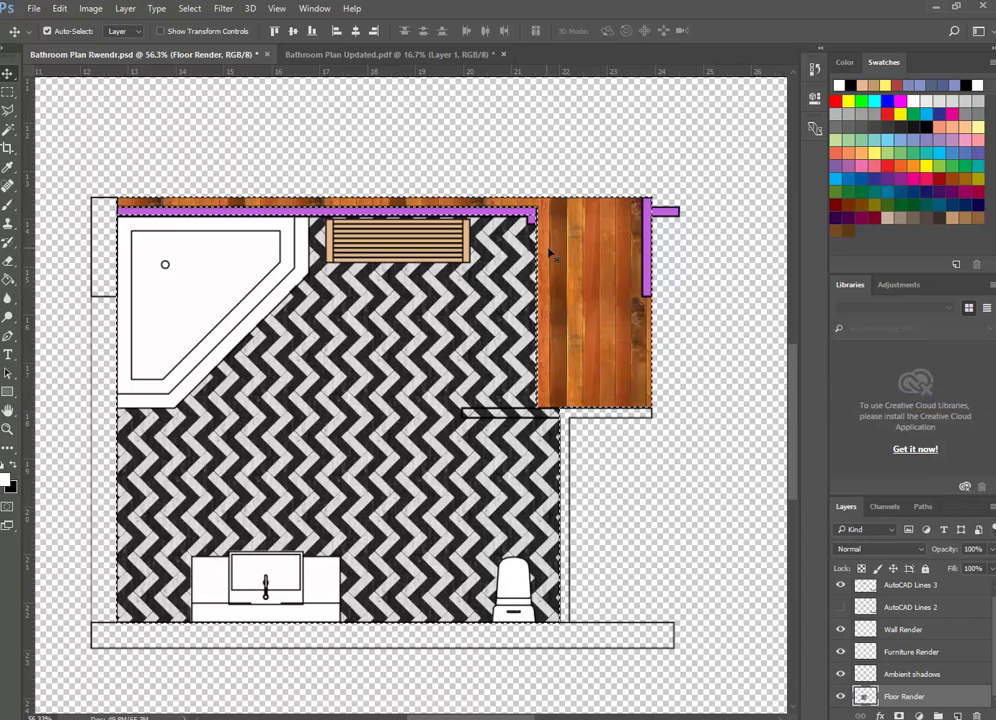
Make Ambient shadows the active layer and activate the Brush Tool with black as the foreground colour.
click(869, 676)
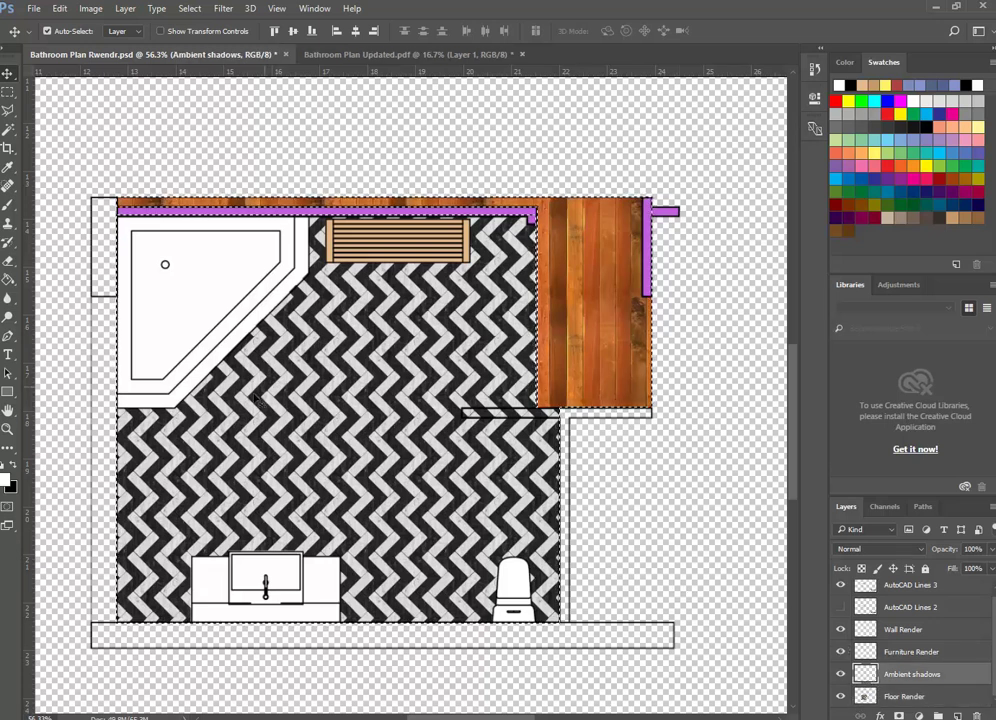
click(13, 468)
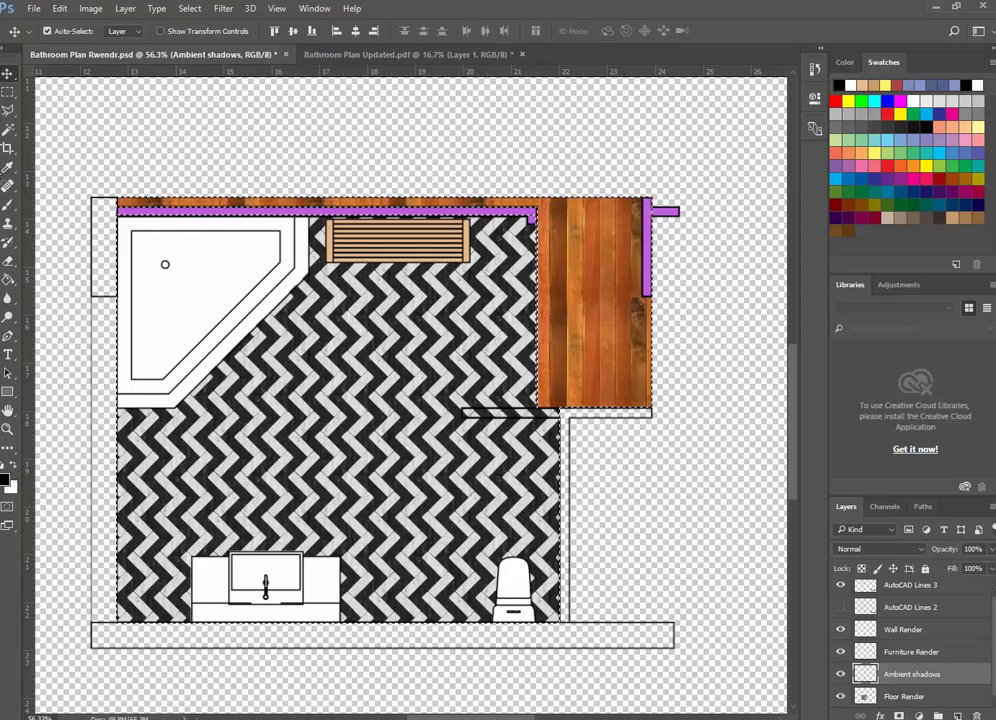
click(8, 208)
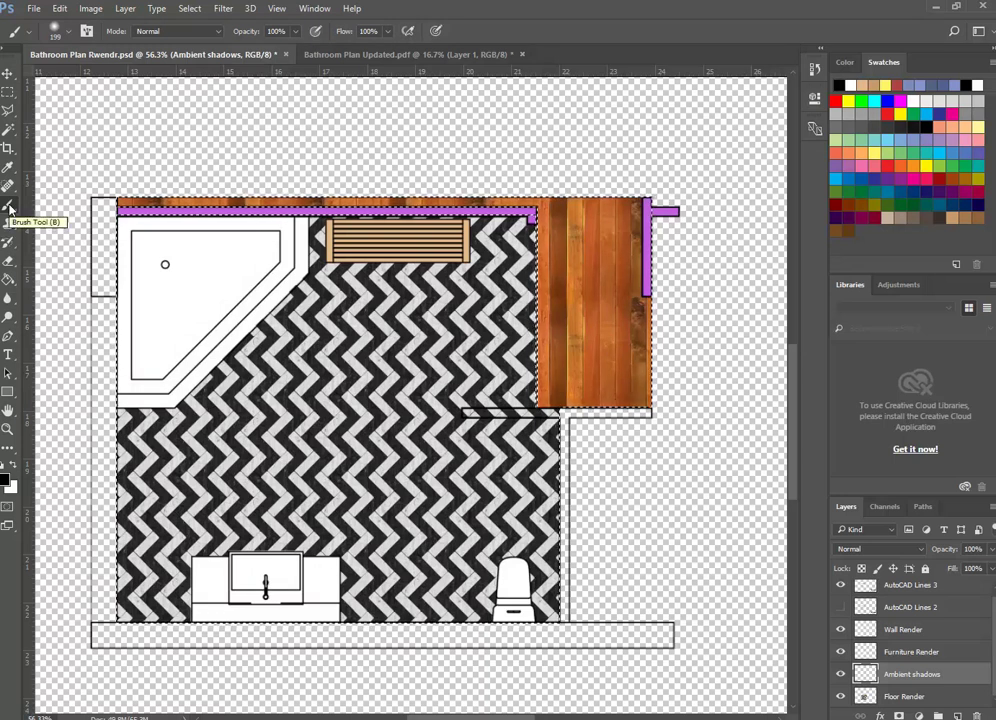
right_click(10, 207)
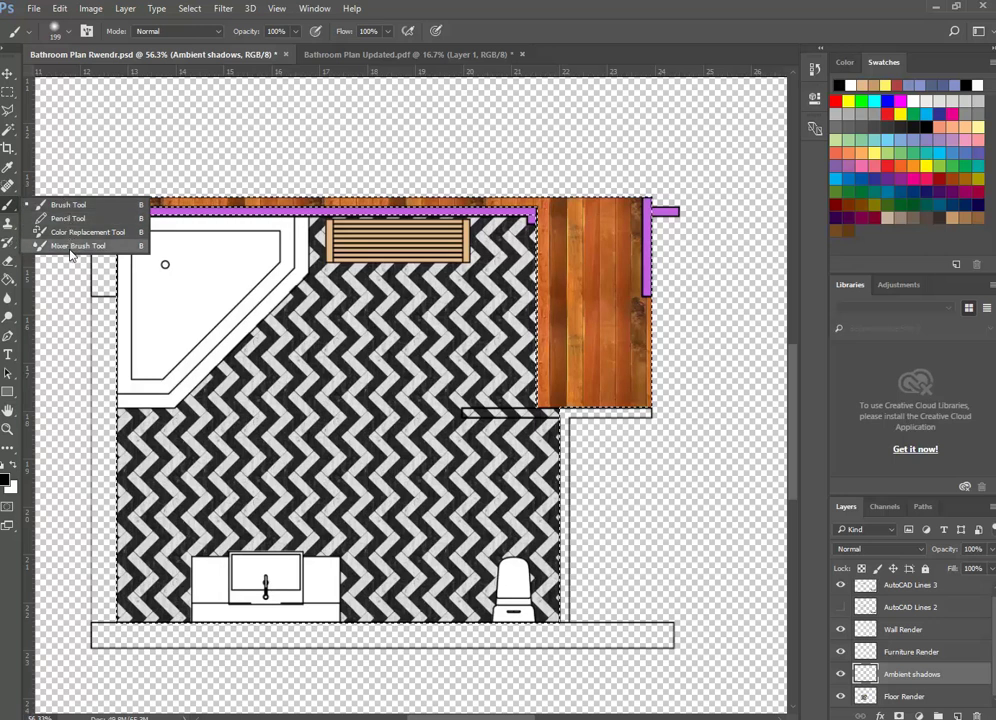
click(9, 207)
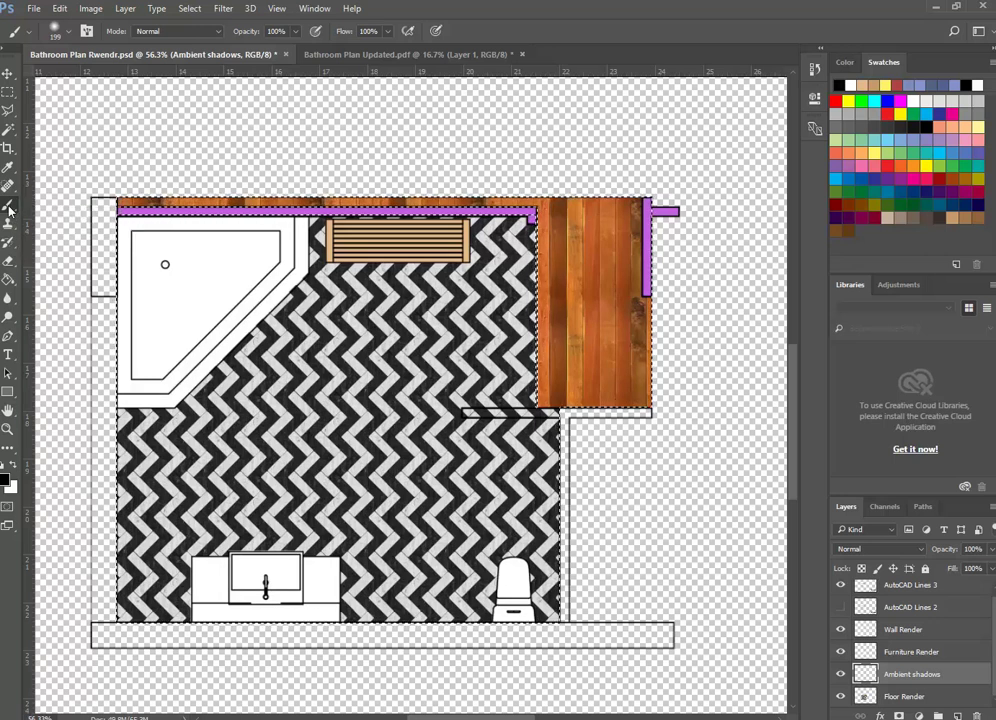
right_click(9, 207)
click(66, 206)
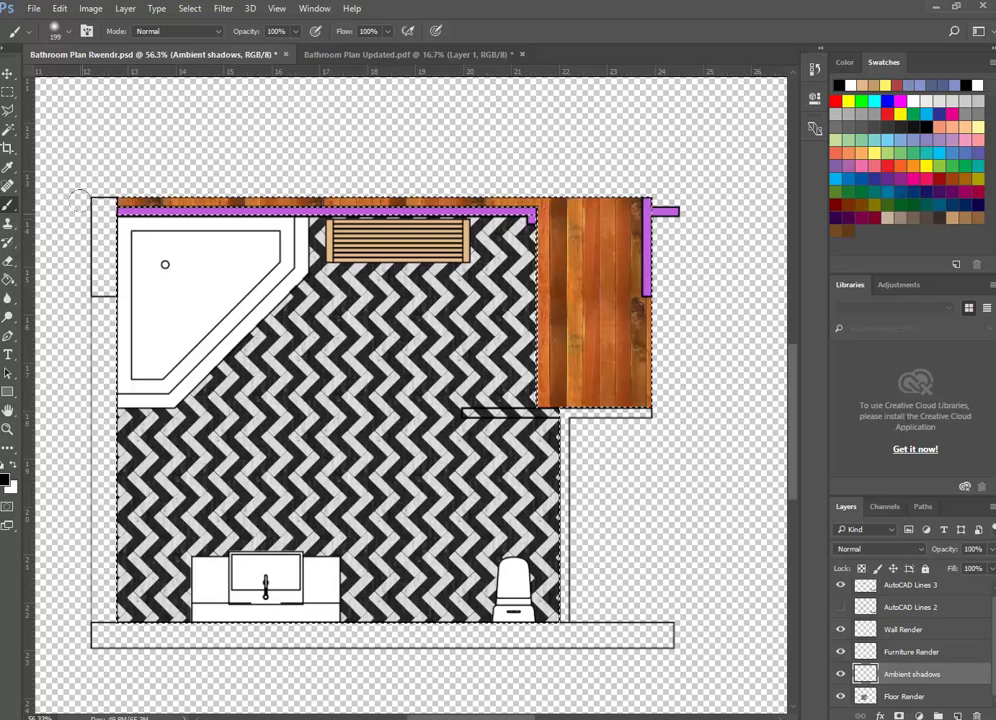
right_click(8, 207)
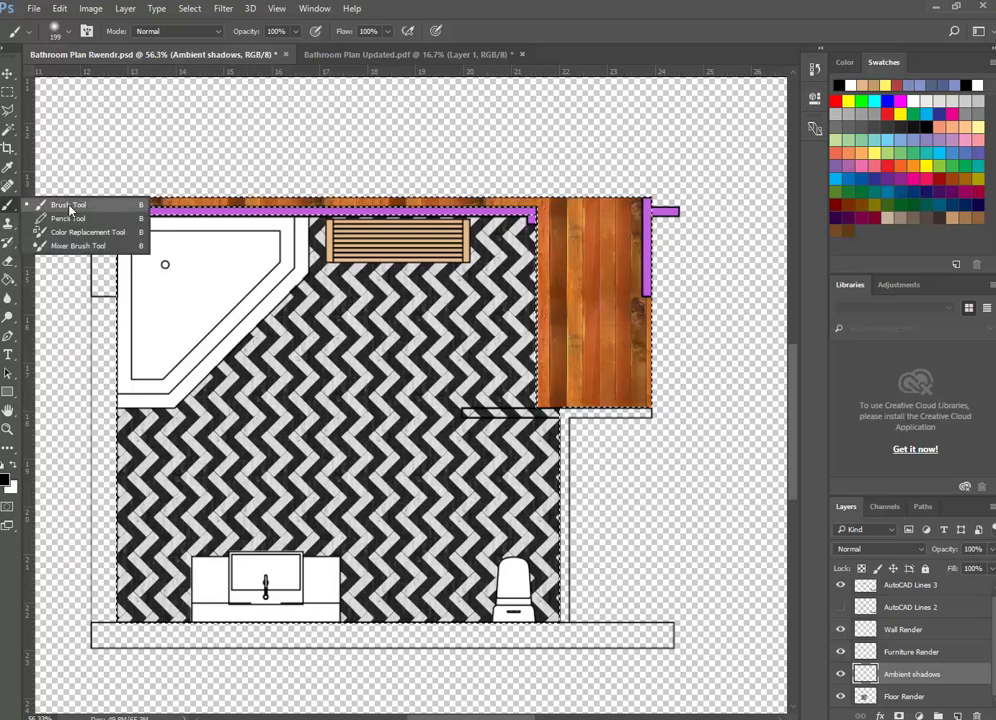
click(69, 208)
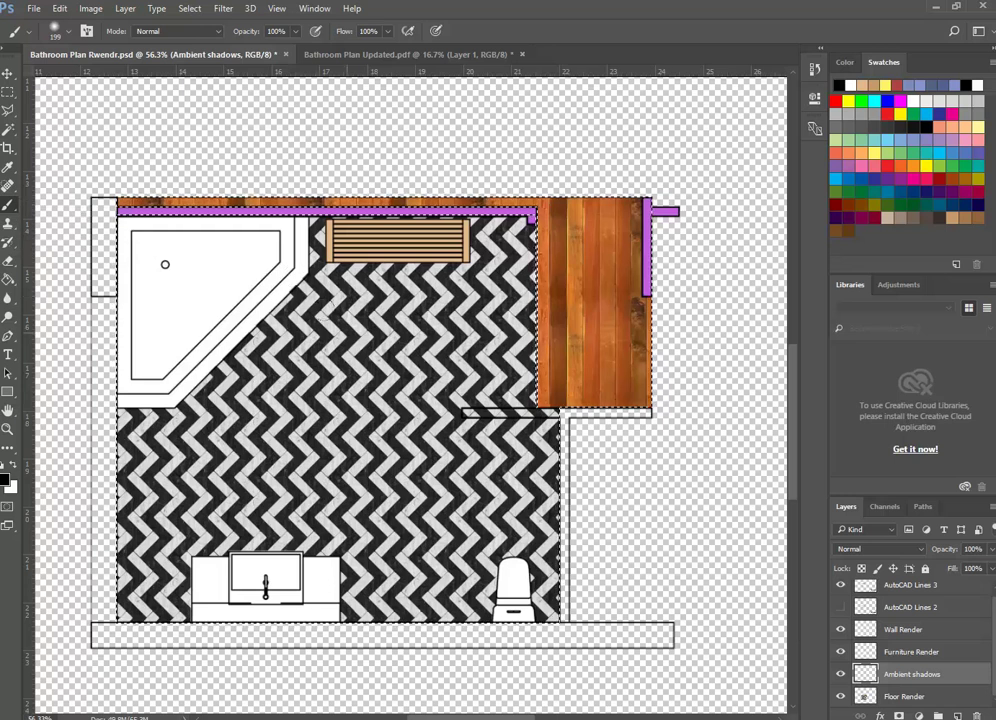
Choose the soft round brush with 0% hardness and set its size to 53 px.
right_click(362, 344)
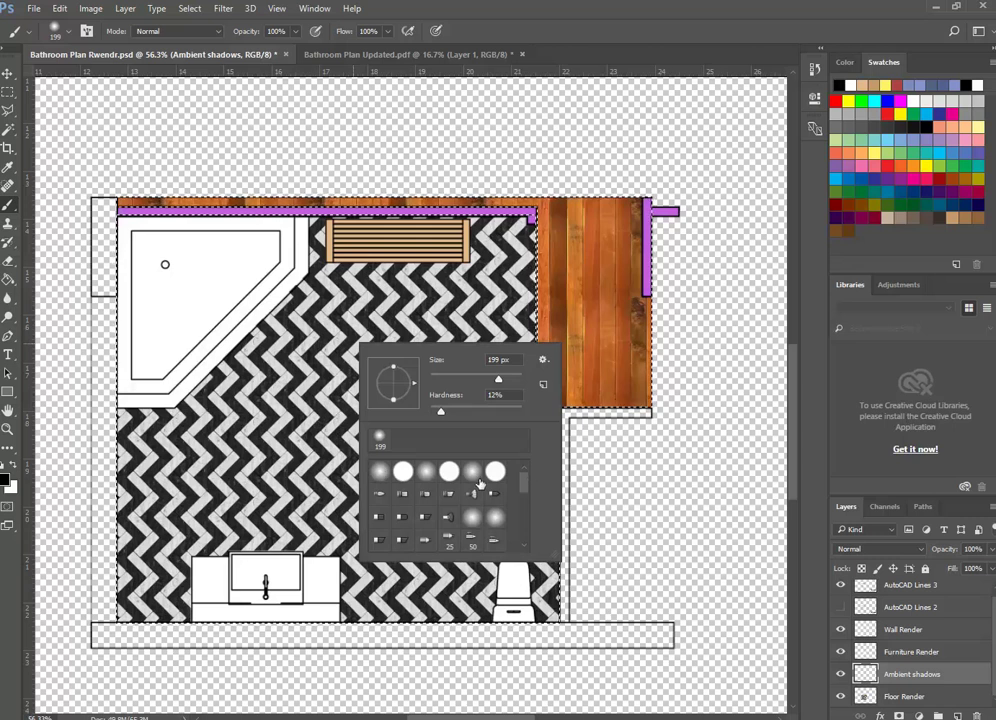
click(380, 476)
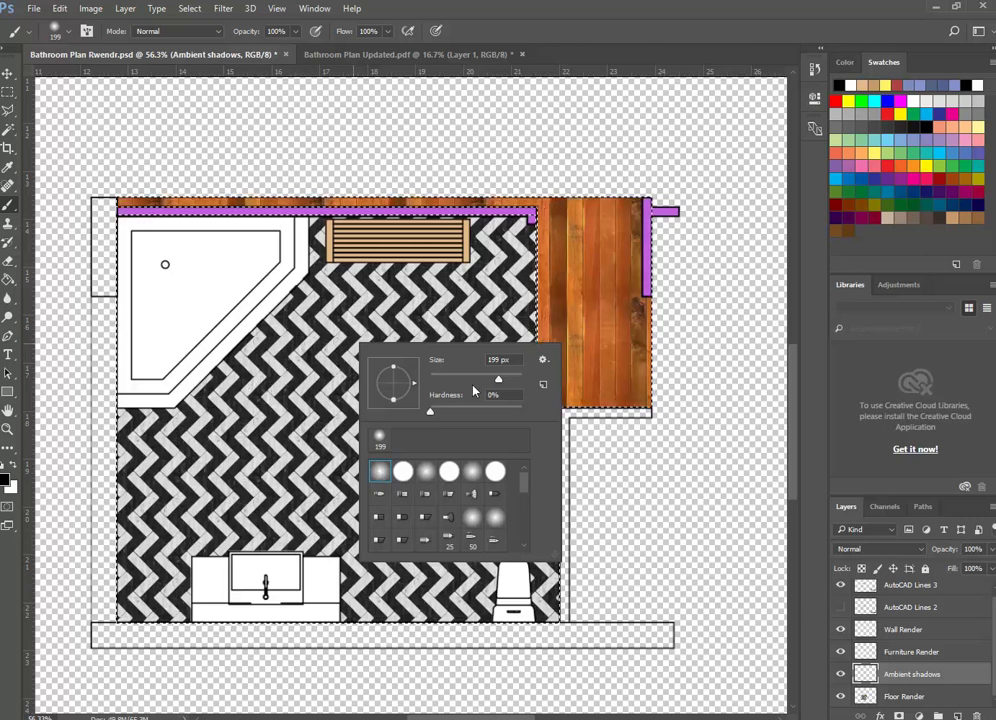
mouse_move(498, 380)
mouse_down()
mouse_move(433, 380)
mouse_move(455, 383)
mouse_up()
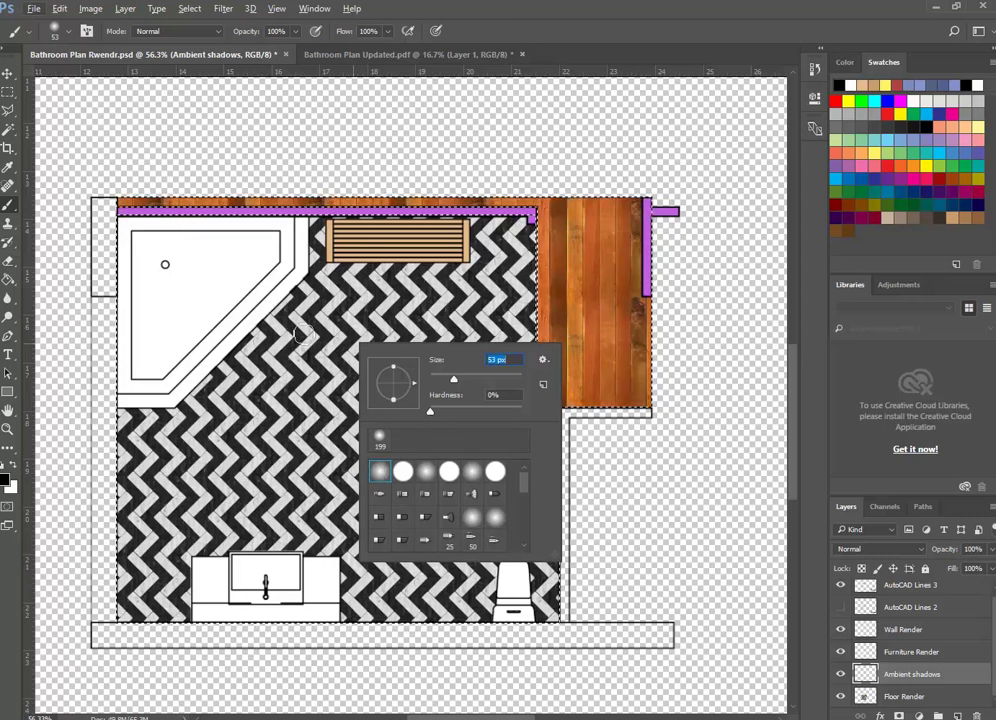
Paint soft black shadow along the purple wall behind the slatted bench and down the corner fixture's straight side facing the bench.
click(318, 222)
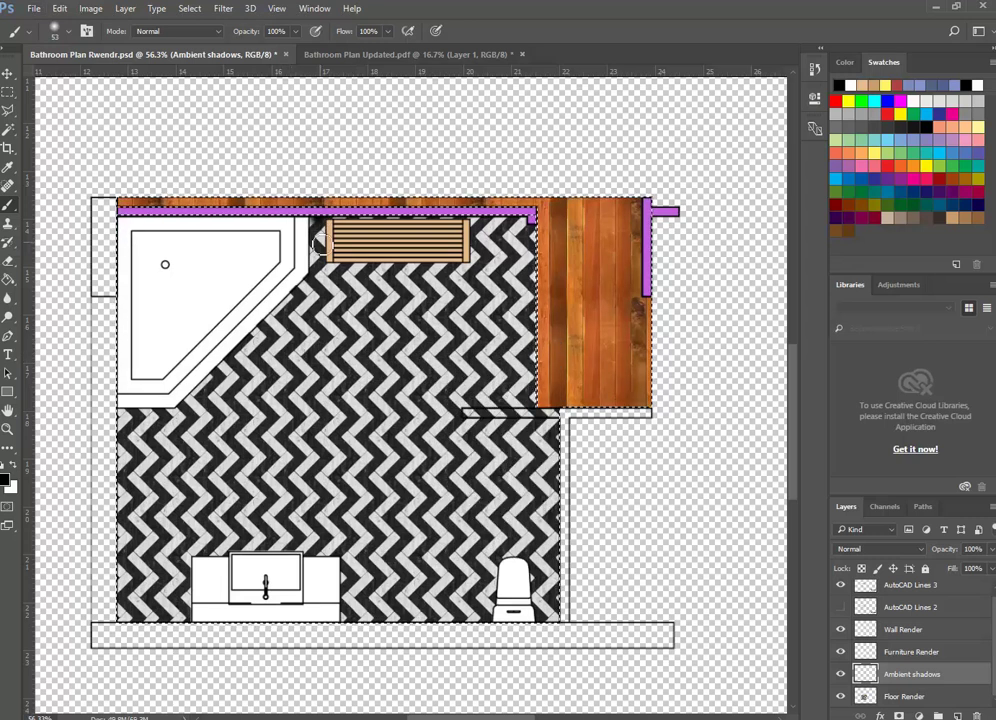
scroll(275, 213, up, 5)
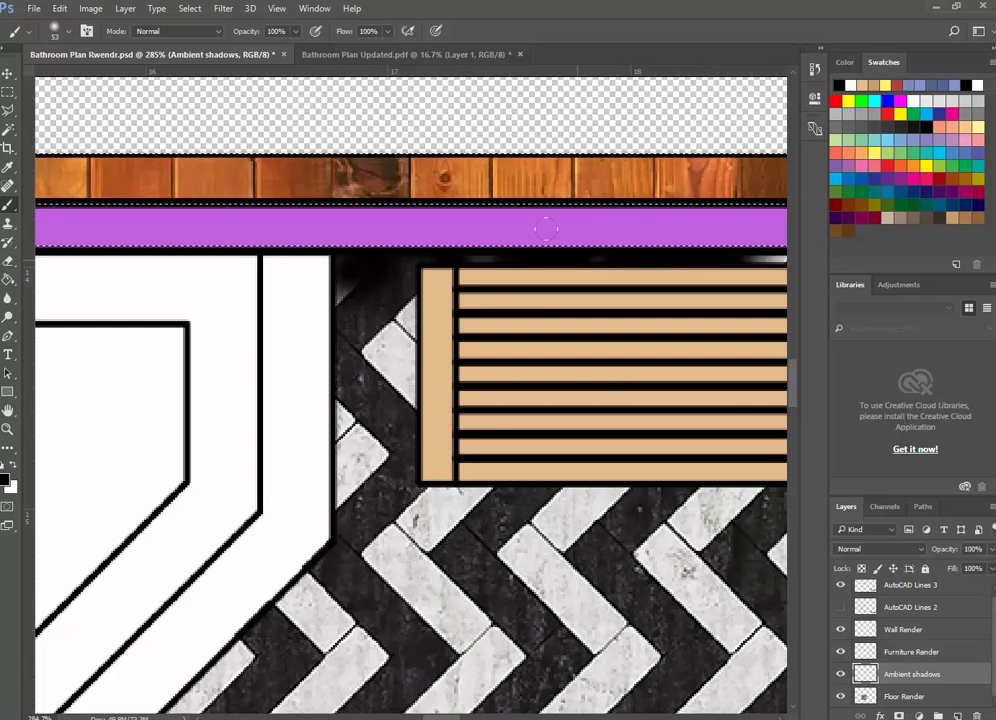
scroll(330, 212, down, 3)
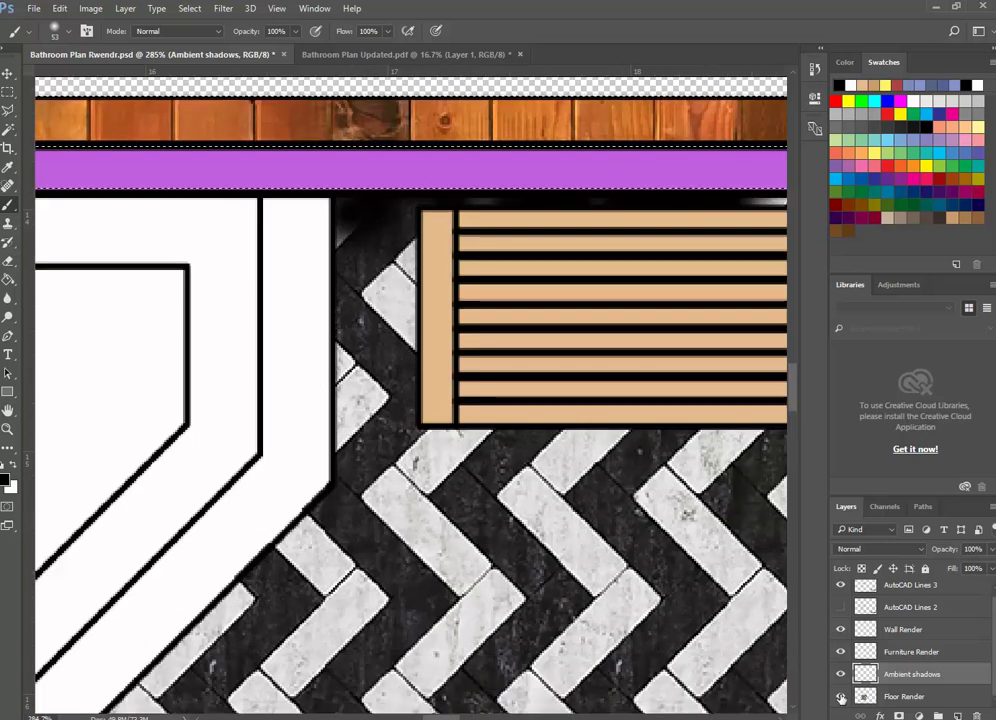
mouse_move(320, 213)
mouse_down()
mouse_move(298, 217)
mouse_move(307, 333)
mouse_move(291, 467)
mouse_up()
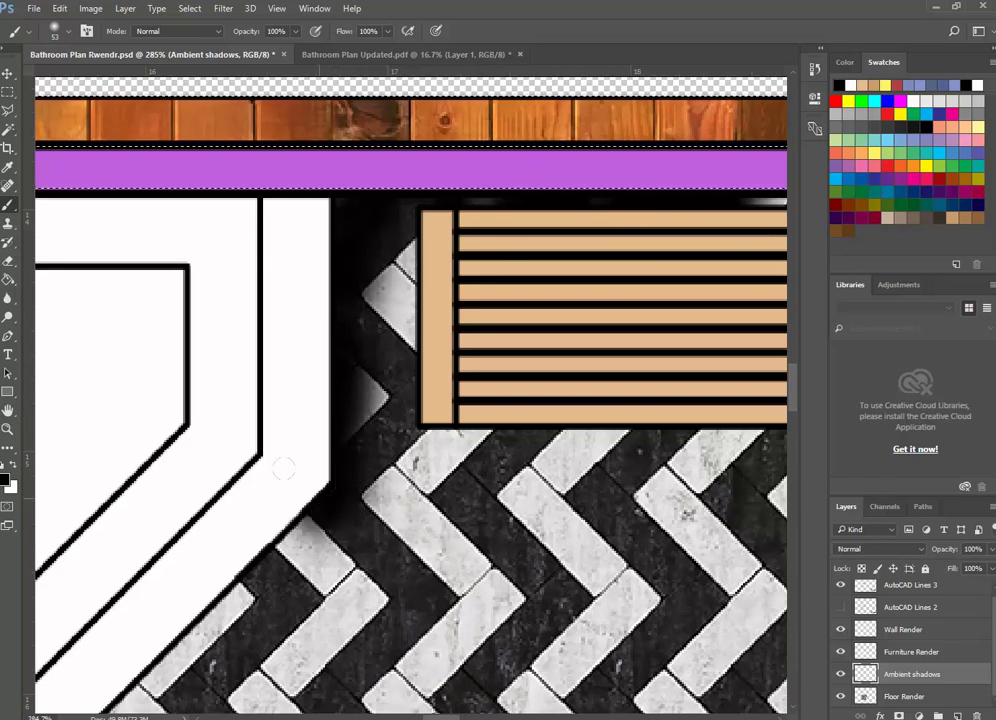
Continue the black shadow along the corner fixture's diagonal edge and its short lower edge to the outer wall.
scroll(252, 434, down, 5)
drag(252, 434, 100, 585)
scroll(382, 658, left, 5)
scroll(346, 527, down, 5)
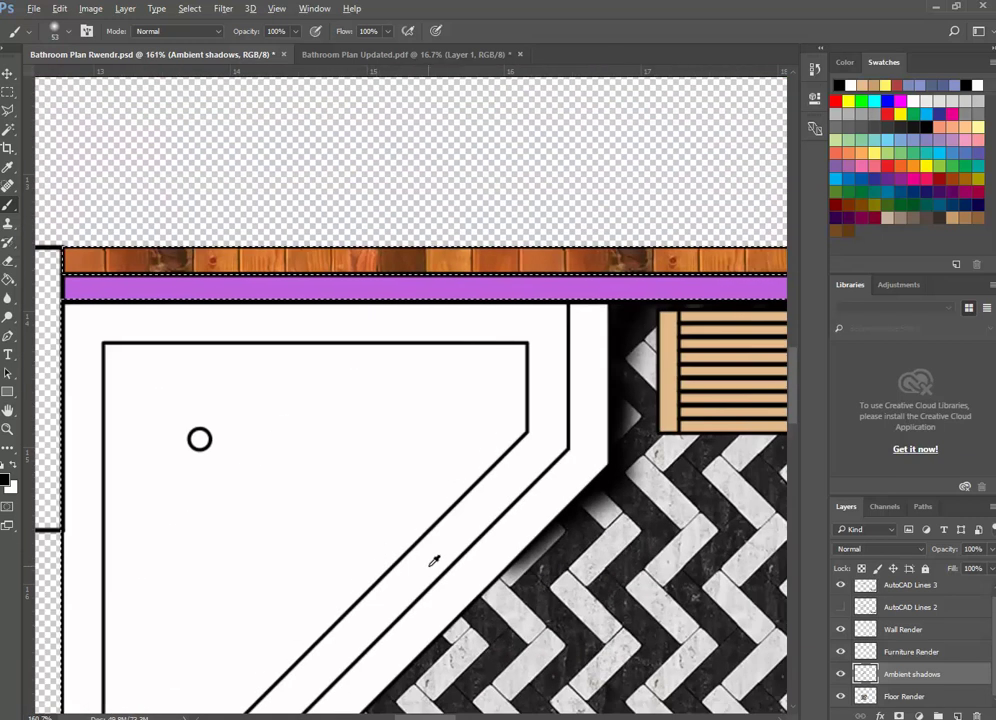
scroll(427, 630, up, 1)
scroll(425, 620, down, 5)
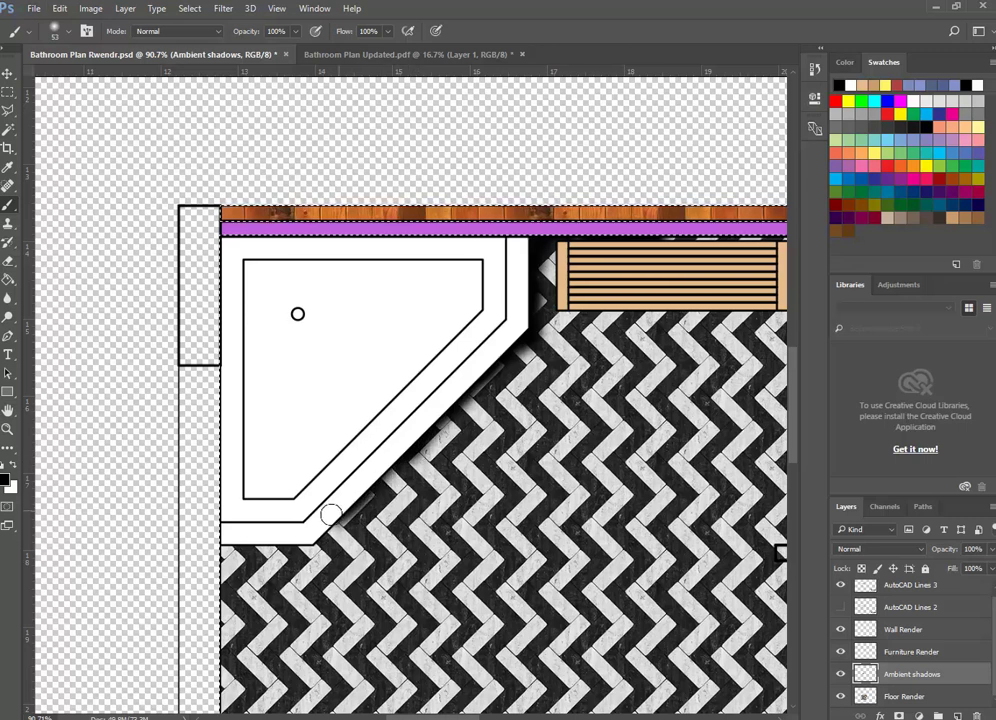
drag(310, 533, 238, 542)
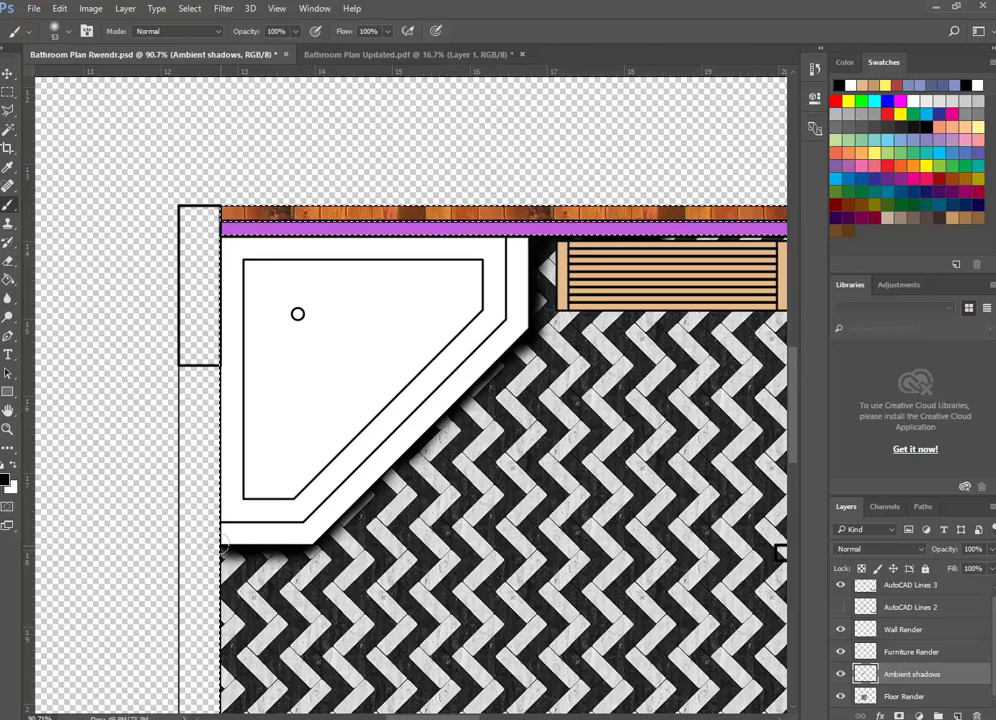
Paint soft black shadow down the outer wall below the corner fixture, along the lower wall and around the sink cabinet.
scroll(226, 535, down, 3)
scroll(228, 540, down, 4)
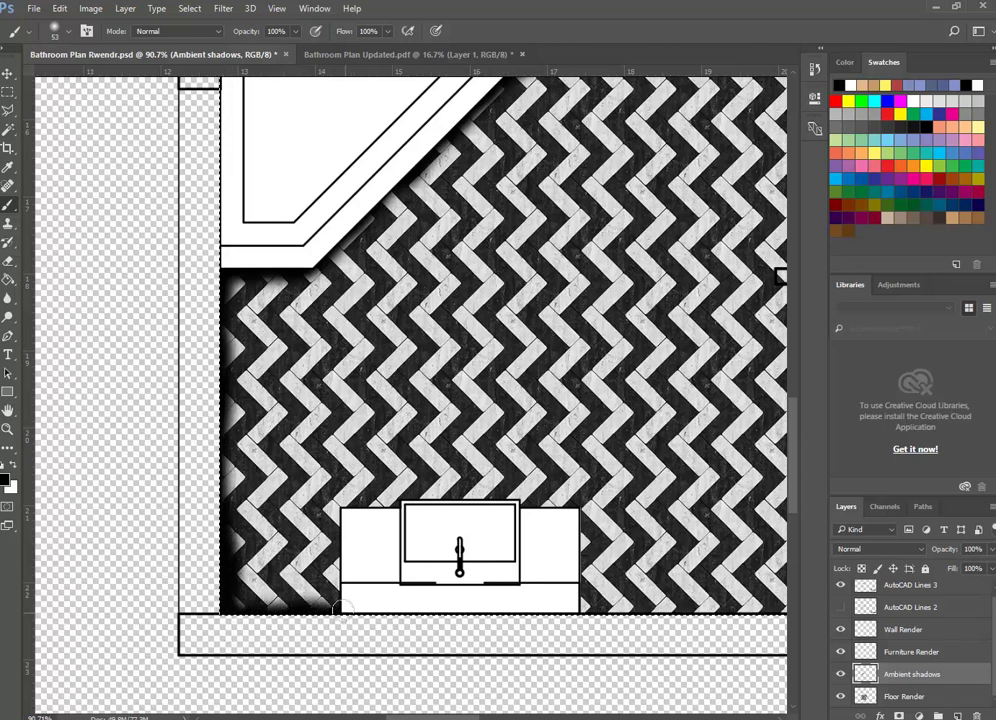
mouse_move(343, 565)
mouse_down()
mouse_move(337, 510)
mouse_move(395, 508)
mouse_move(413, 495)
mouse_move(411, 505)
mouse_move(579, 510)
mouse_move(582, 571)
mouse_up()
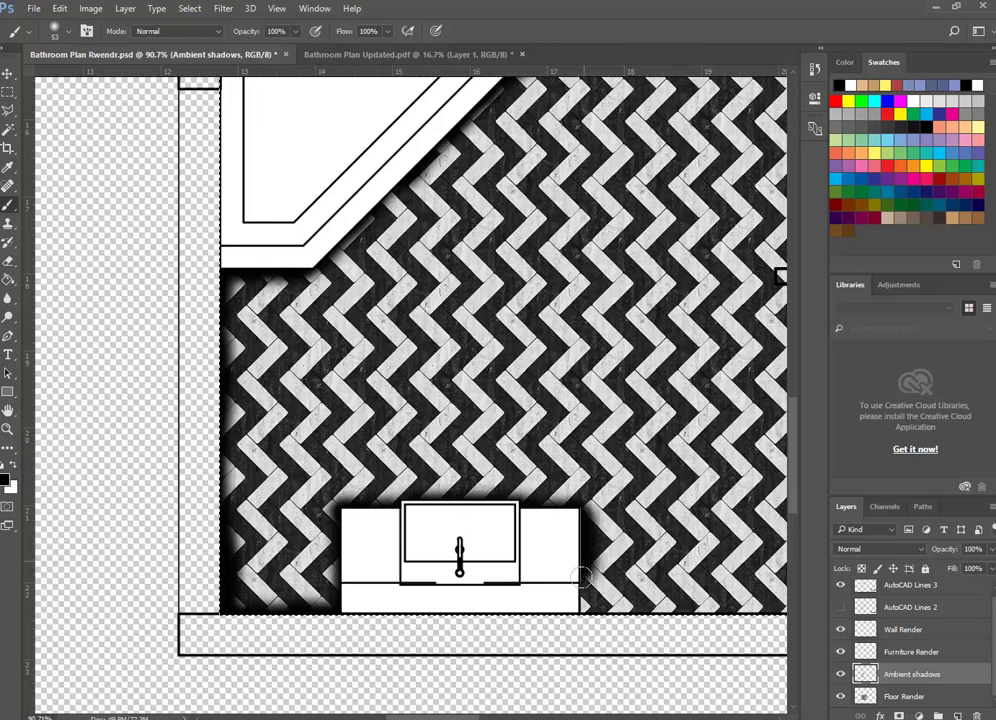
Paint black shadow along the lower wall, around the toilet, up the adjoining wall, over the thin partition and along the wood floor's lower edge.
scroll(335, 637, right, 5)
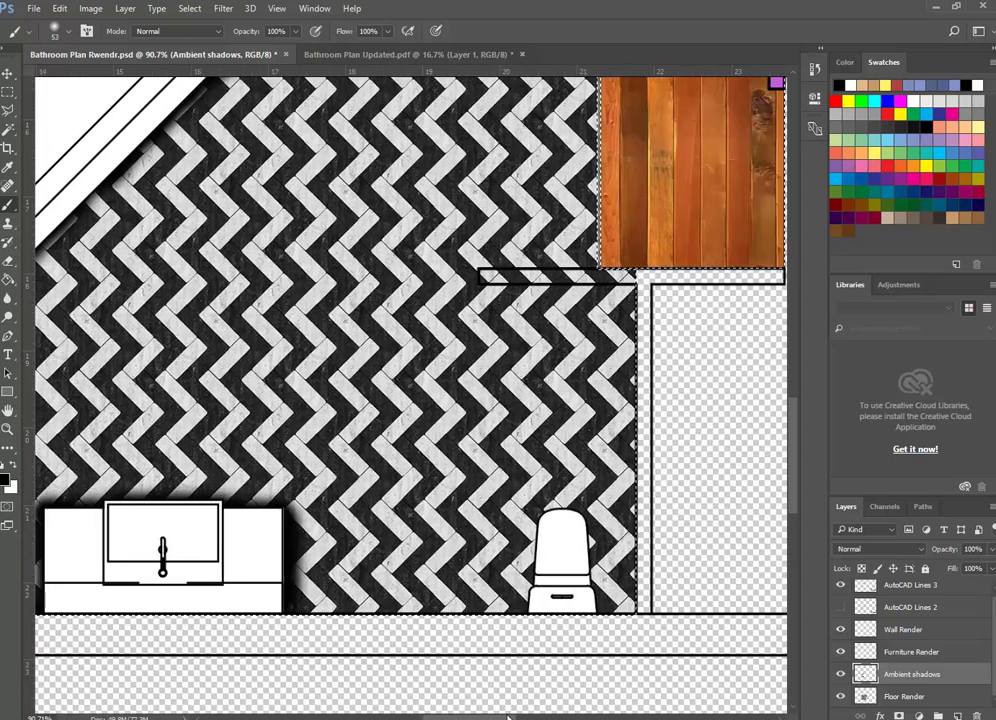
drag(285, 616, 431, 613)
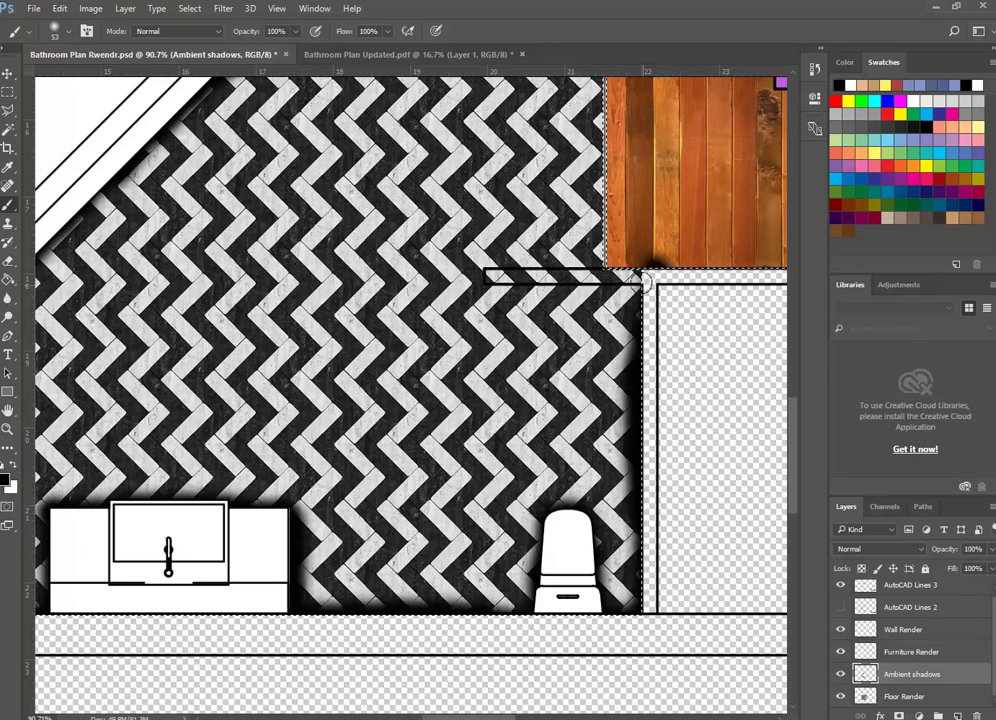
mouse_move(588, 276)
mouse_down()
mouse_move(480, 270)
mouse_move(512, 258)
mouse_move(482, 264)
mouse_up()
drag(662, 262, 778, 264)
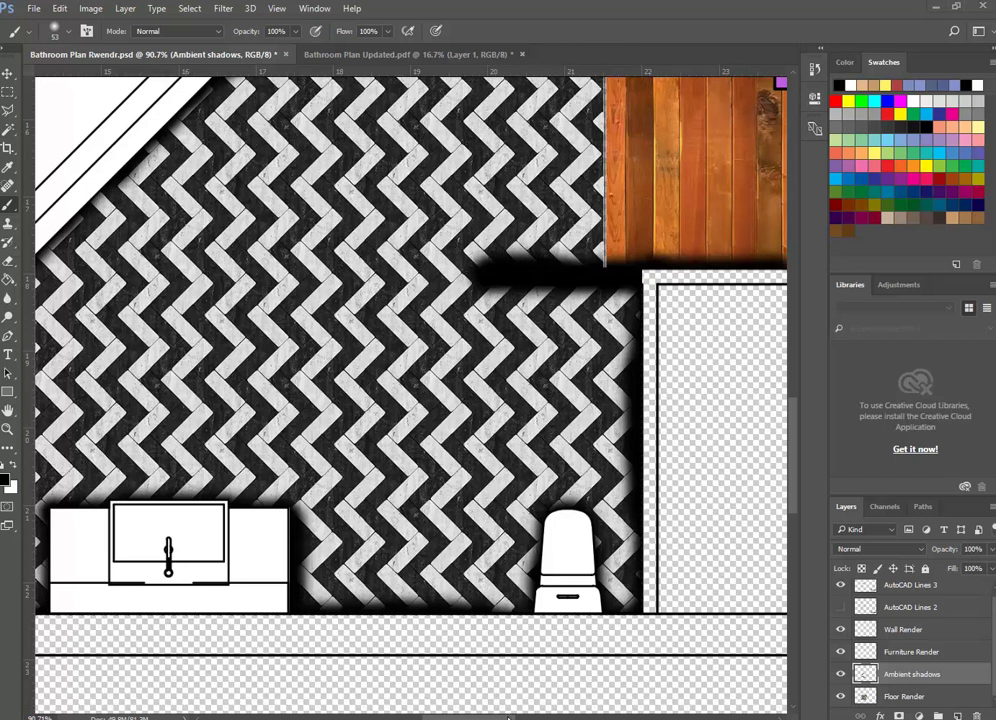
Paint black shadow around the slatted bench and along the purple walls bordering the wood floor, undoing a stray stroke.
scroll(512, 717, right, 2)
scroll(420, 280, up, 4)
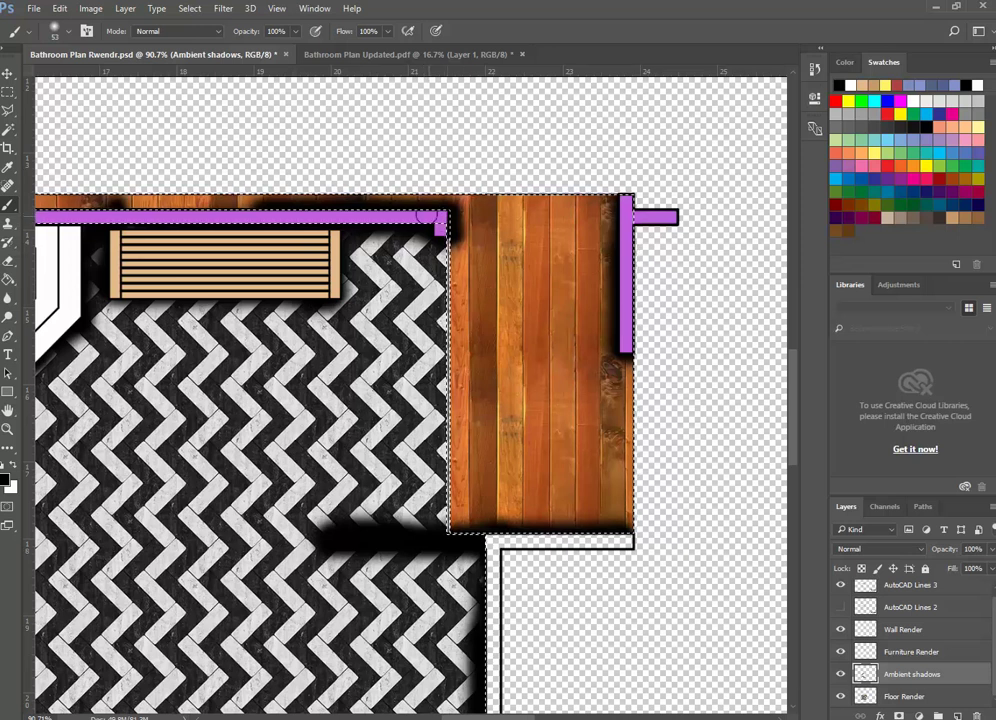
click(59, 8)
click(100, 24)
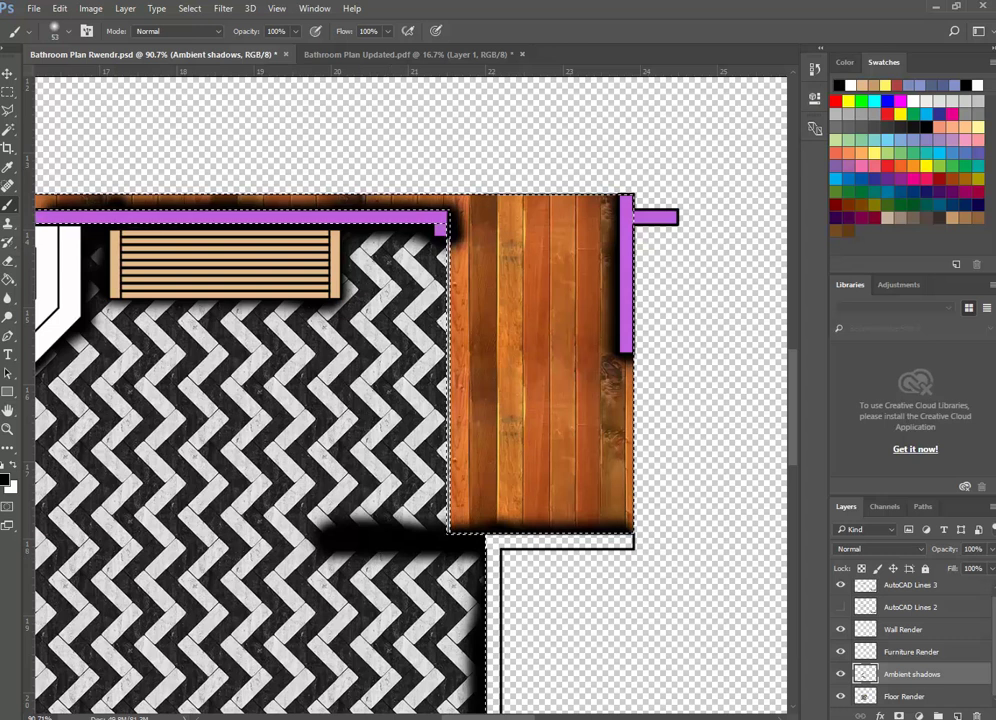
scroll(325, 208, left, 5)
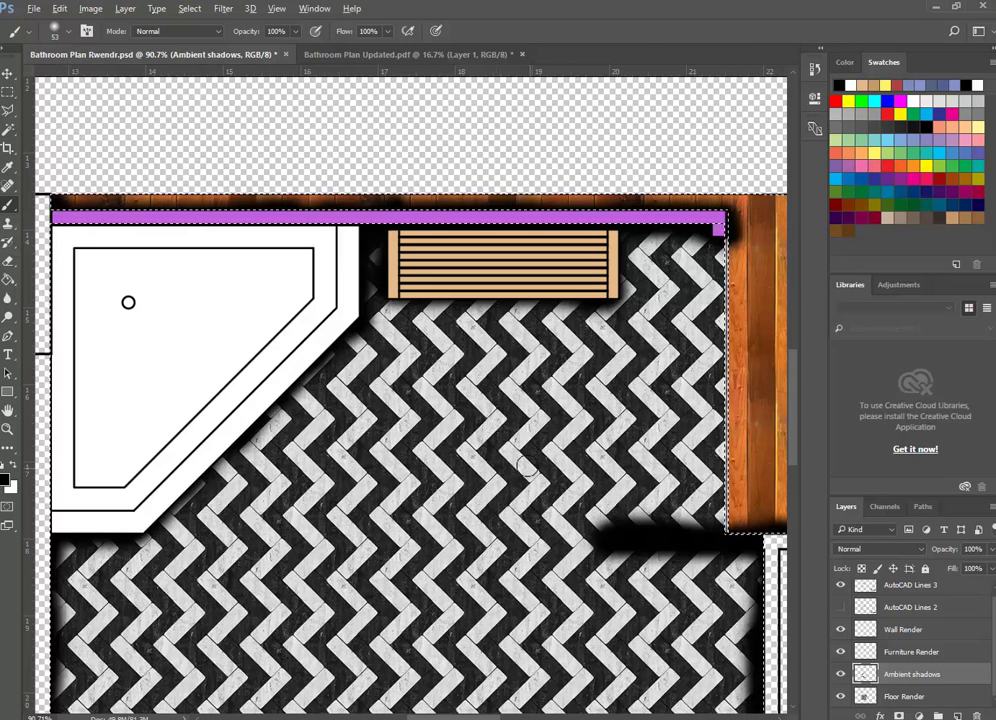
Set the Ambient shadows layer to 72% opacity with the Multiply blend mode.
scroll(494, 417, down, 5)
scroll(612, 626, up, 3)
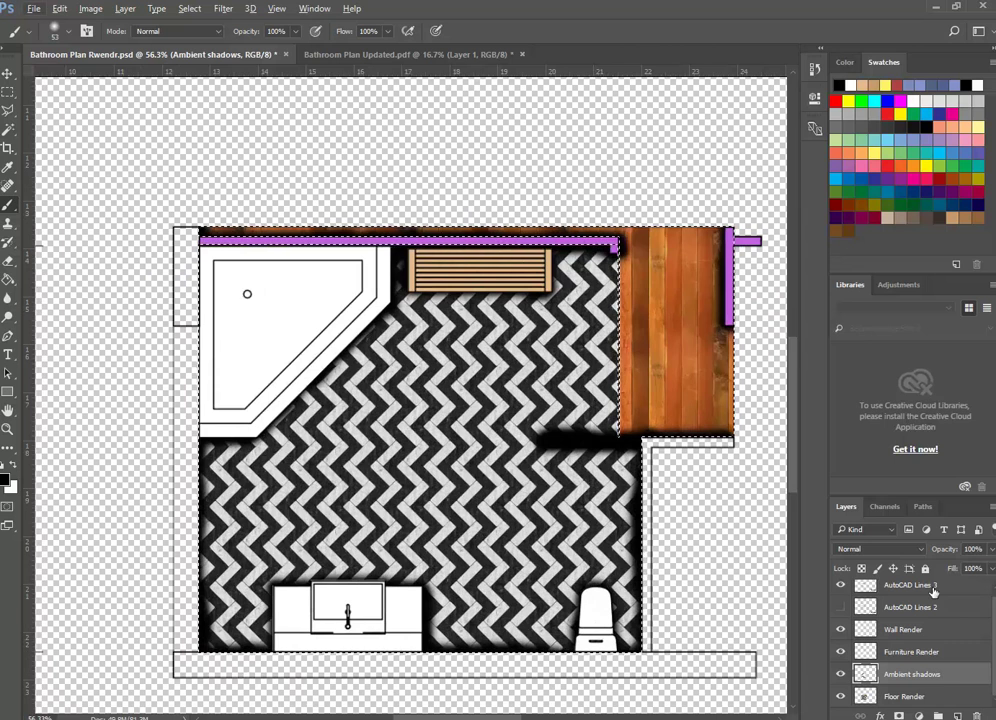
click(991, 549)
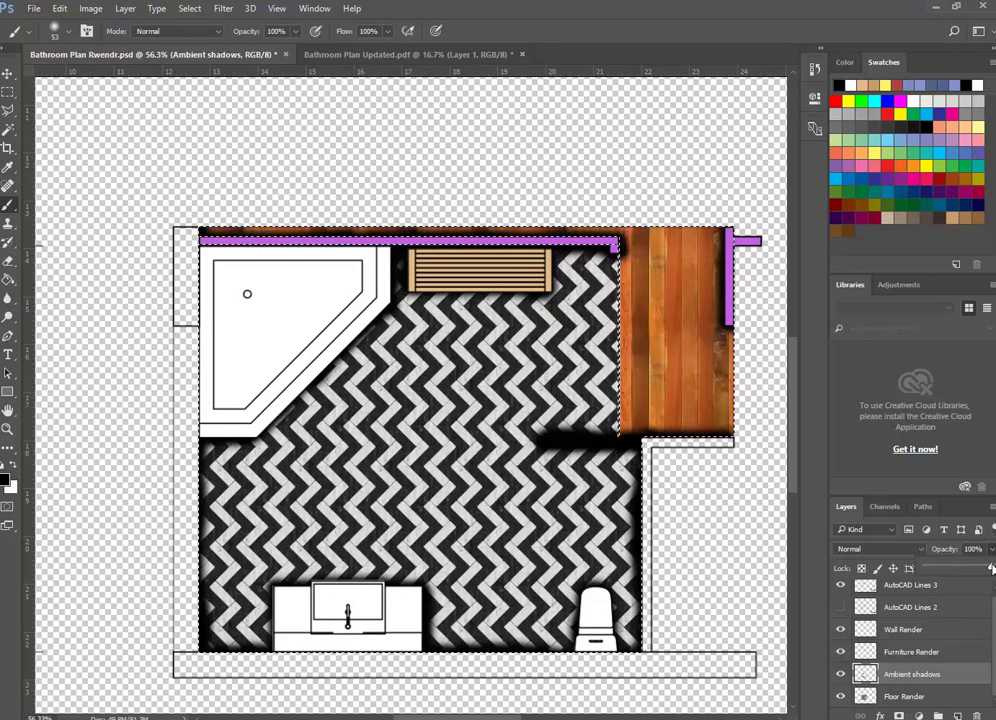
drag(990, 567, 975, 572)
click(921, 549)
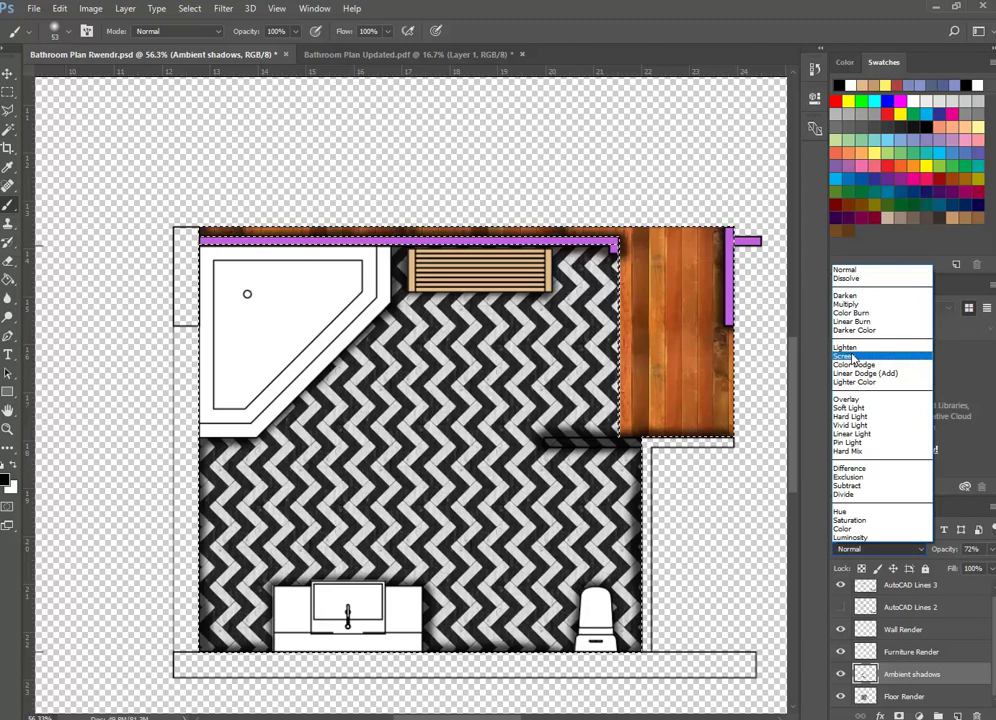
click(849, 304)
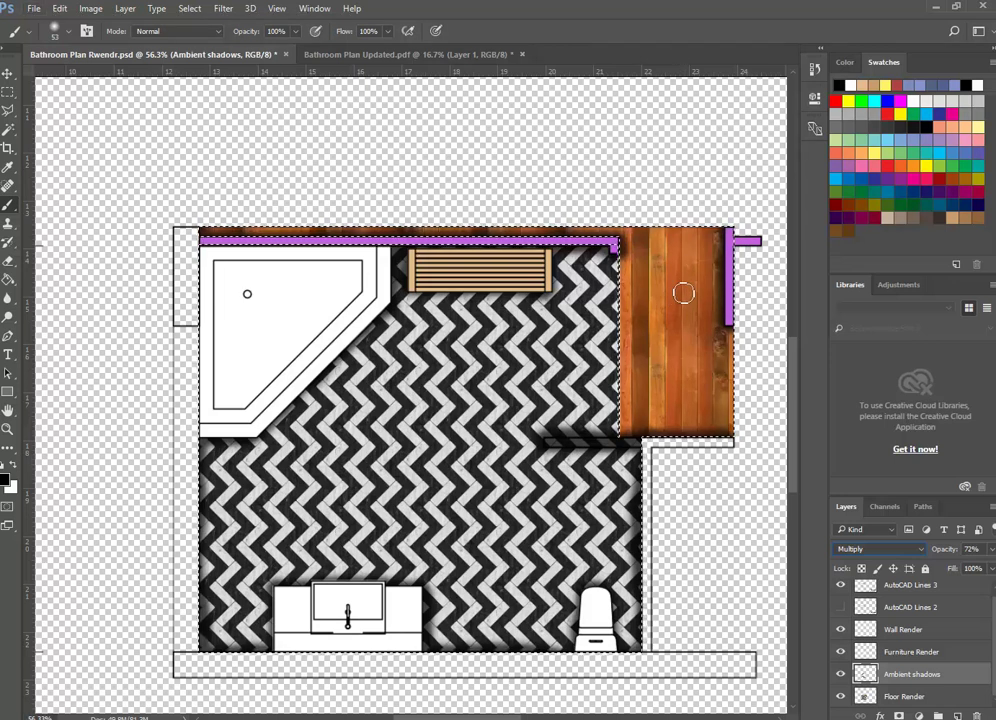
Activate the Eraser Tool with the soft round brush at 0% hardness and a size of 44 px.
click(8, 72)
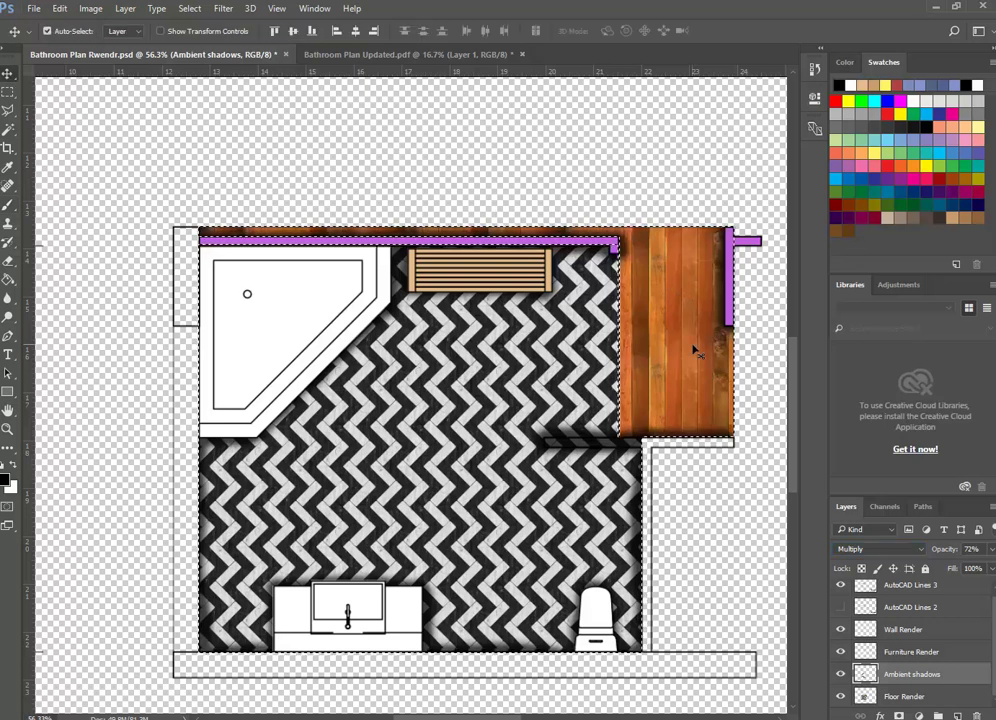
scroll(697, 295, up, 2)
scroll(645, 205, up, 8)
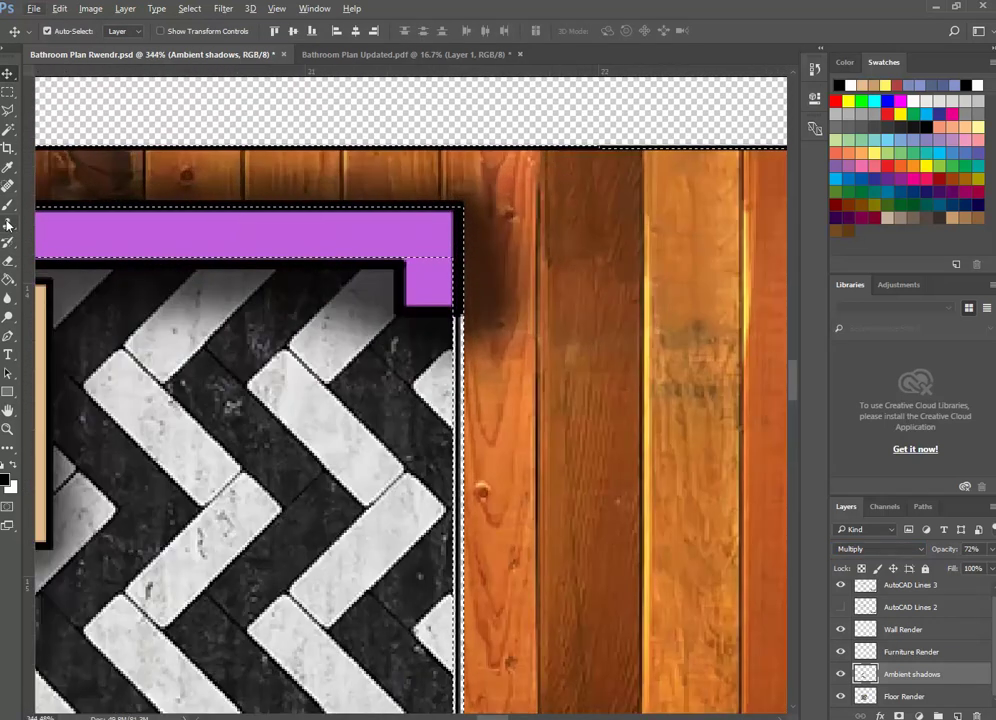
click(7, 264)
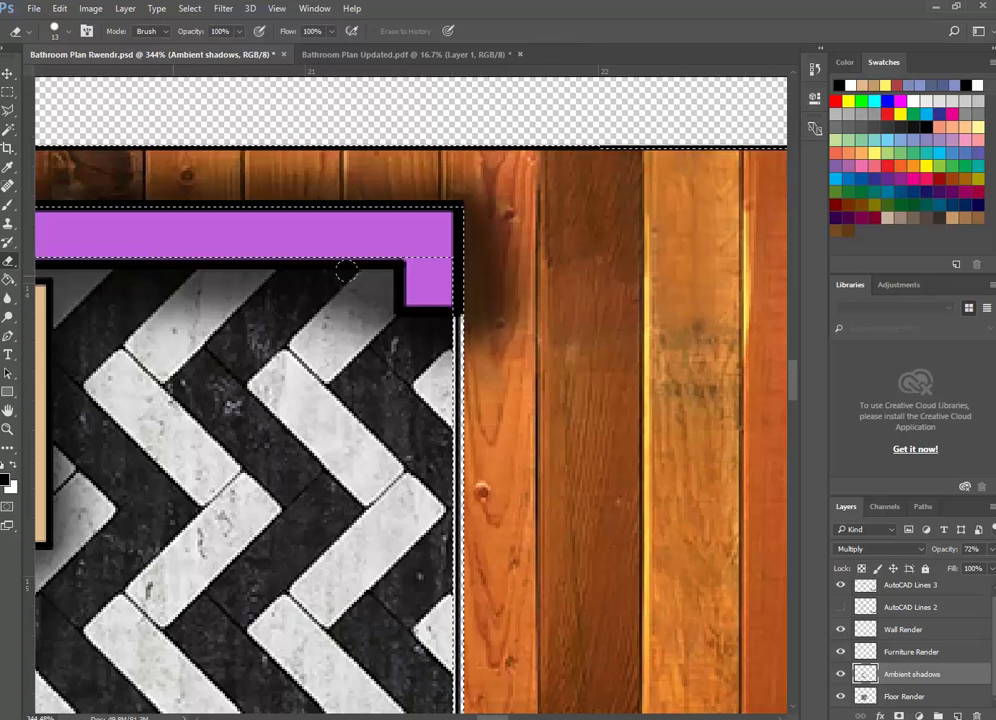
right_click(541, 256)
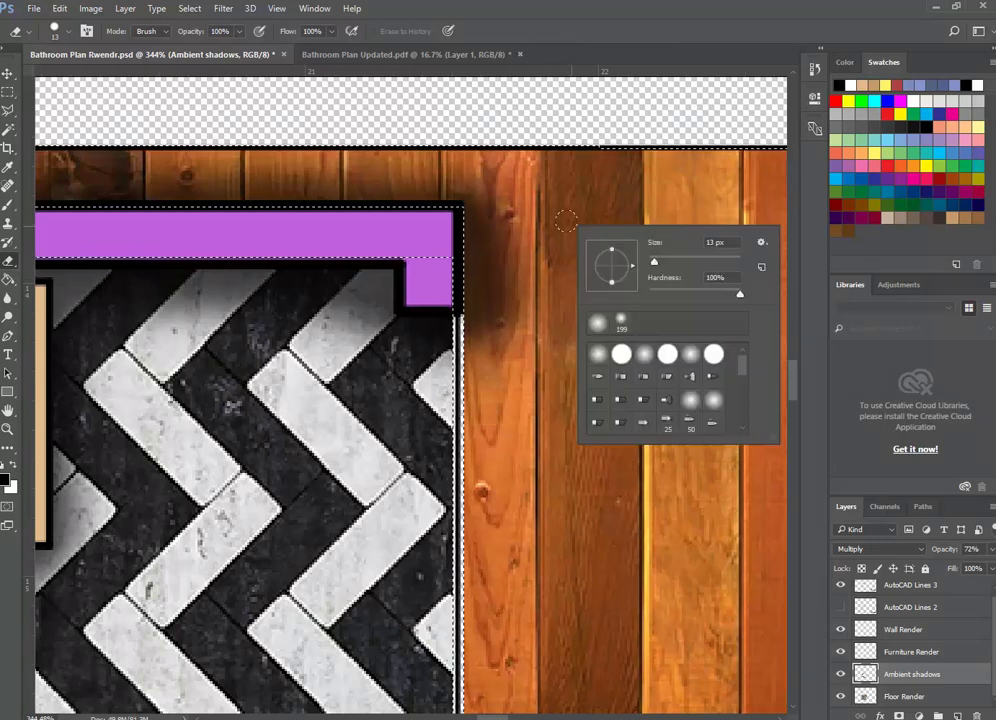
click(592, 324)
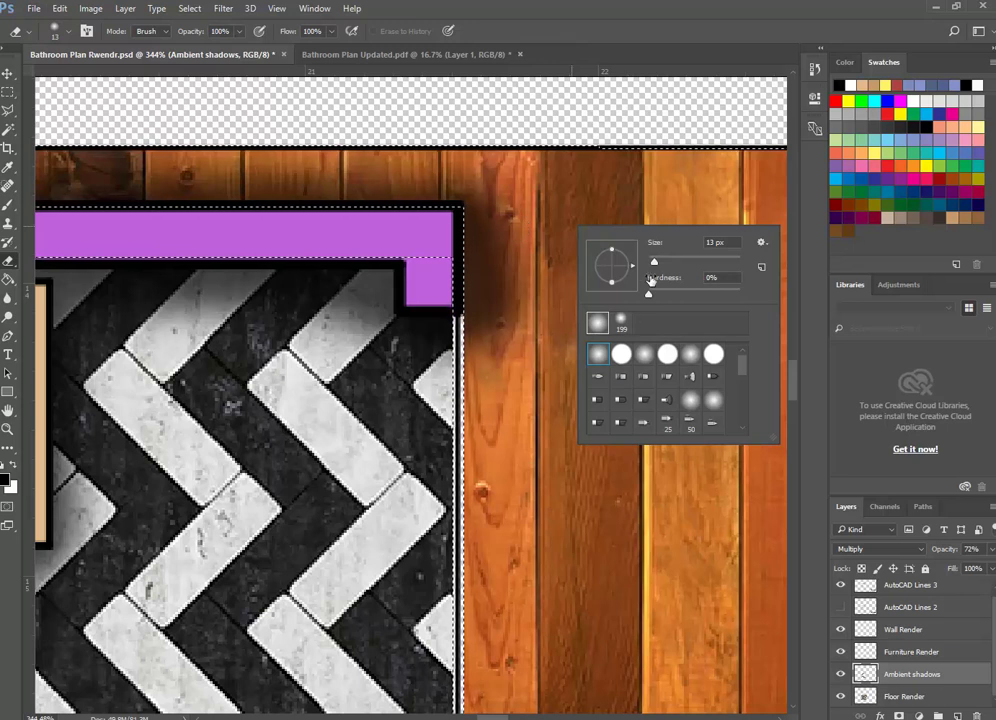
drag(654, 262, 668, 262)
click(522, 172)
Erase the excess shadow on the wood floor beside the end corner of the long purple wall.
drag(522, 175, 518, 314)
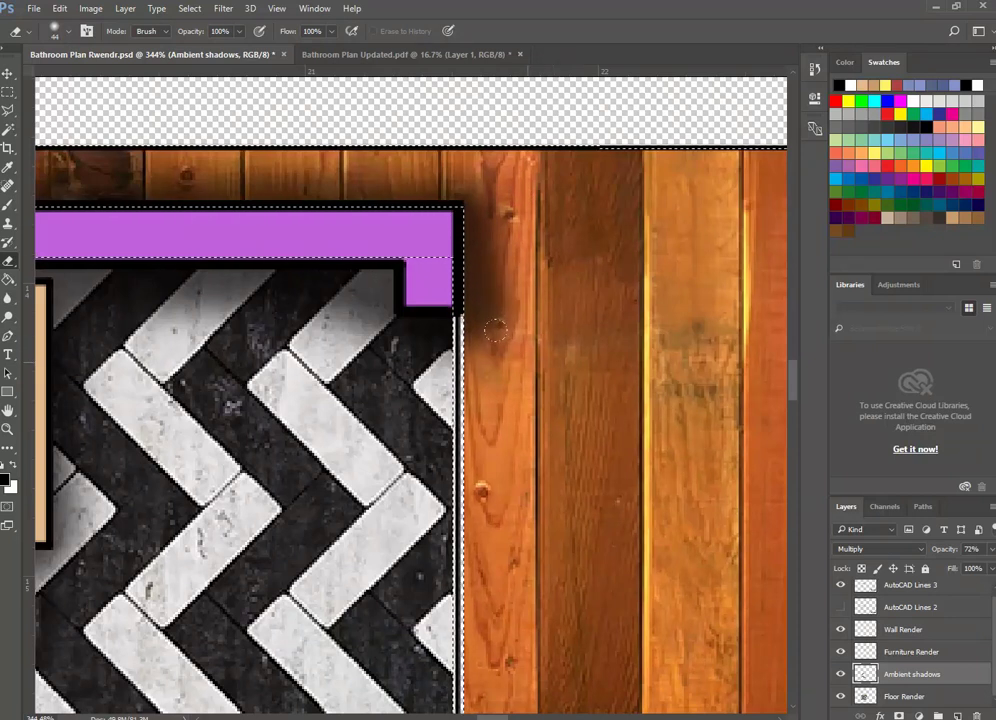
drag(510, 181, 517, 297)
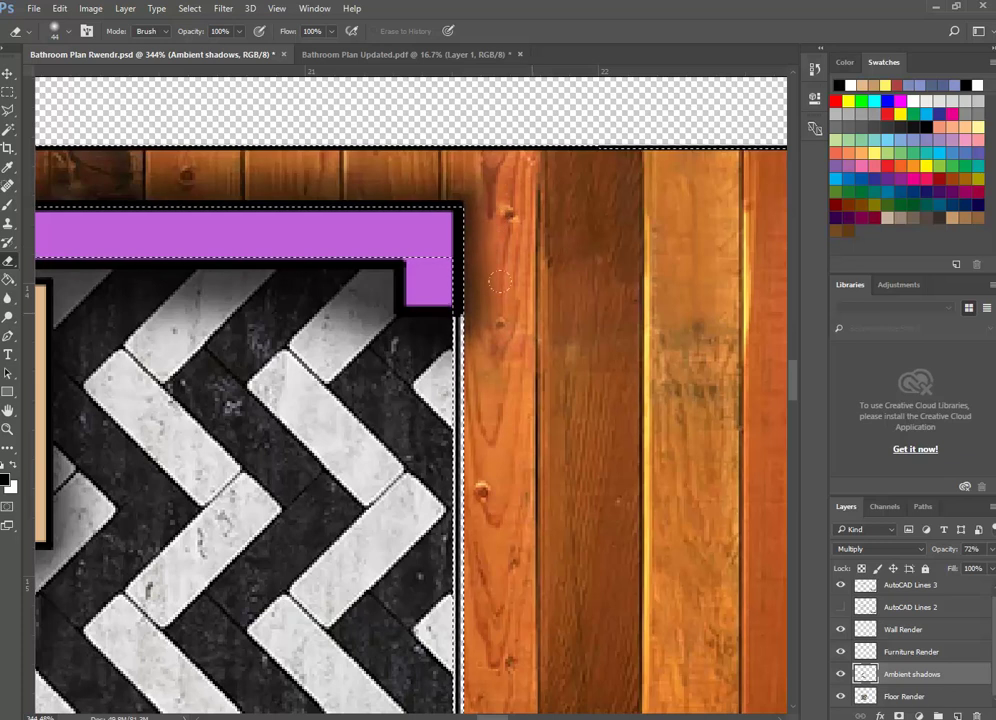
scroll(267, 506, down, 10)
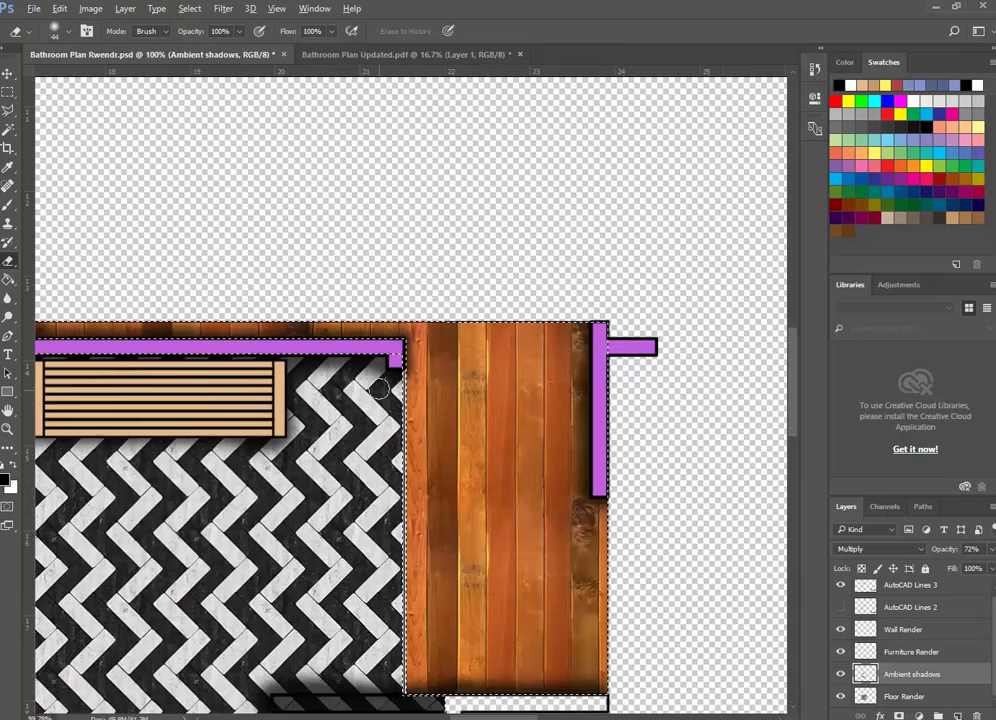
scroll(267, 506, up, 4)
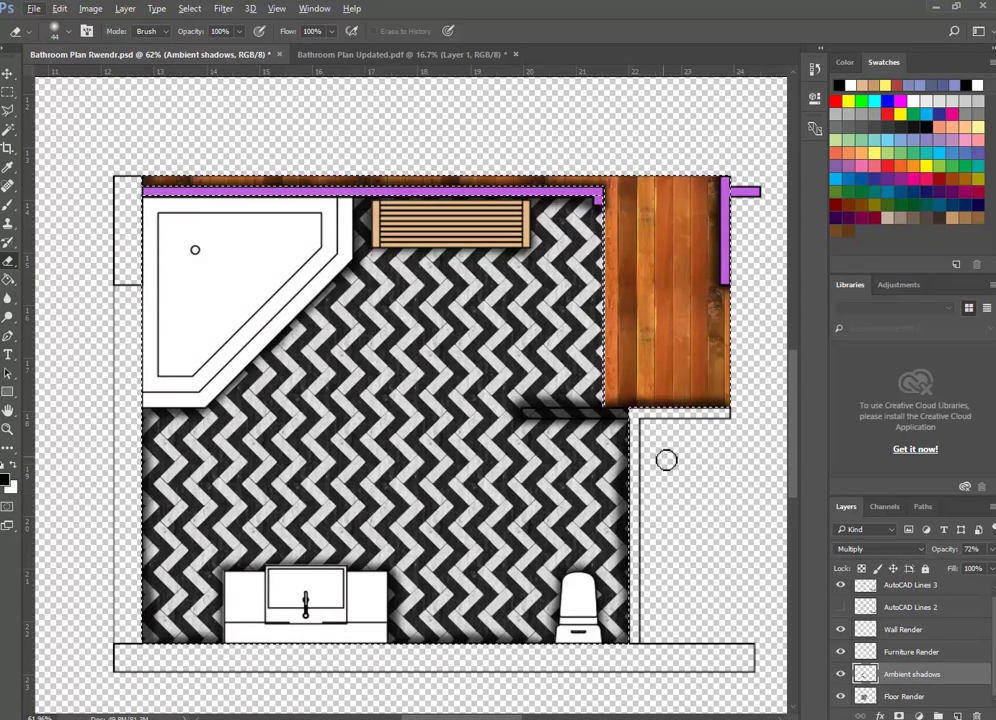
Make Wall Render the active layer, activate the Rectangular Marquee Tool and clear the existing selection.
scroll(667, 427, up, 5)
scroll(678, 408, up, 3)
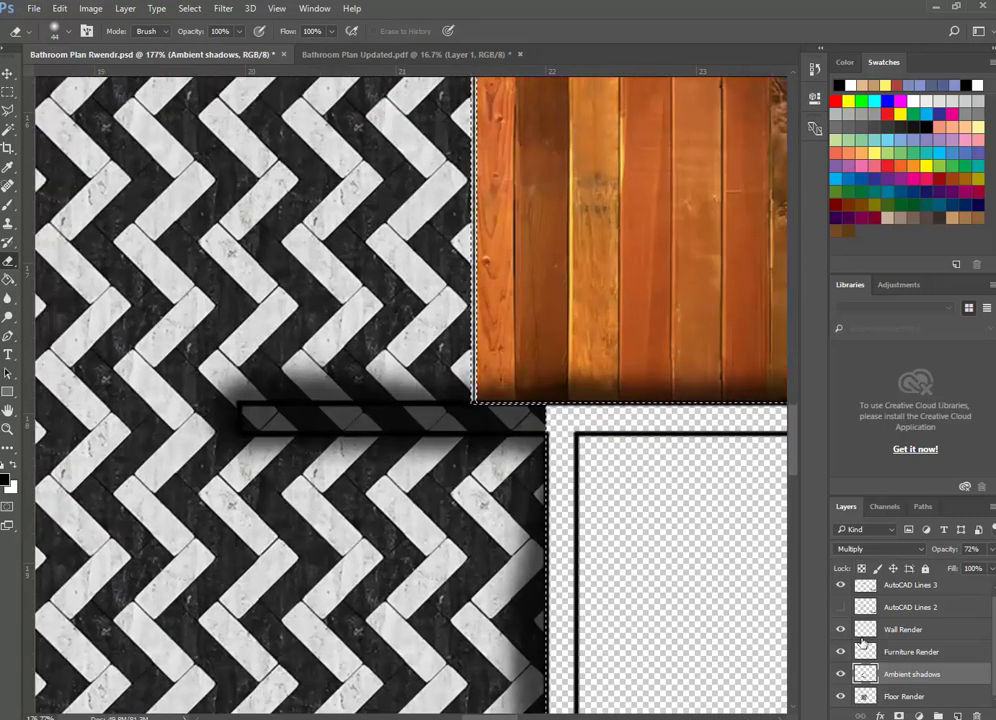
click(864, 634)
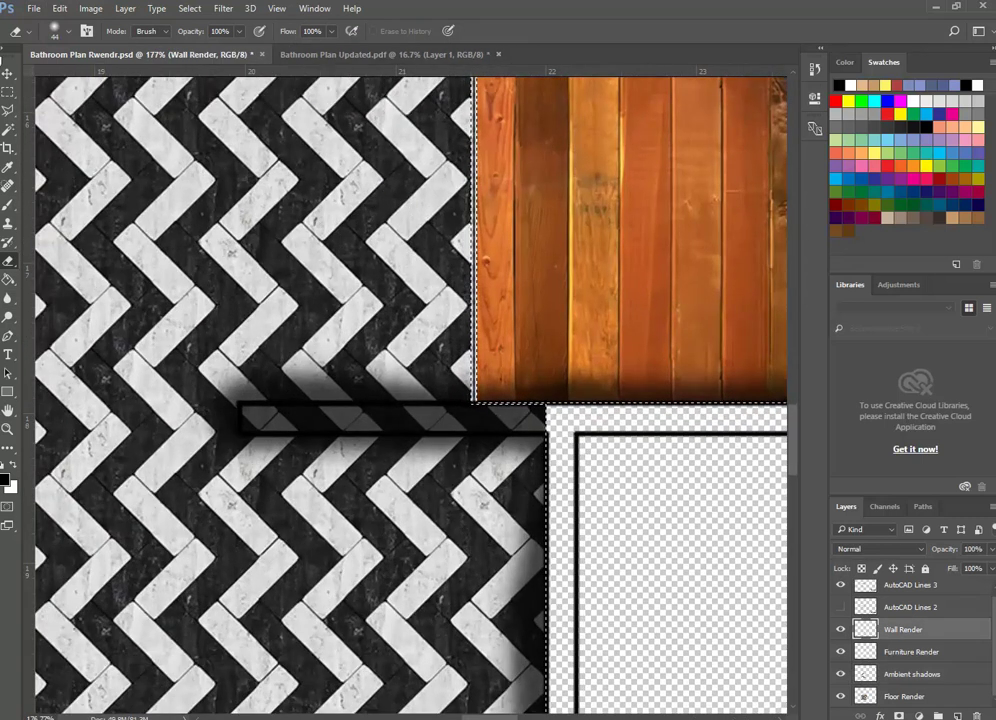
click(8, 91)
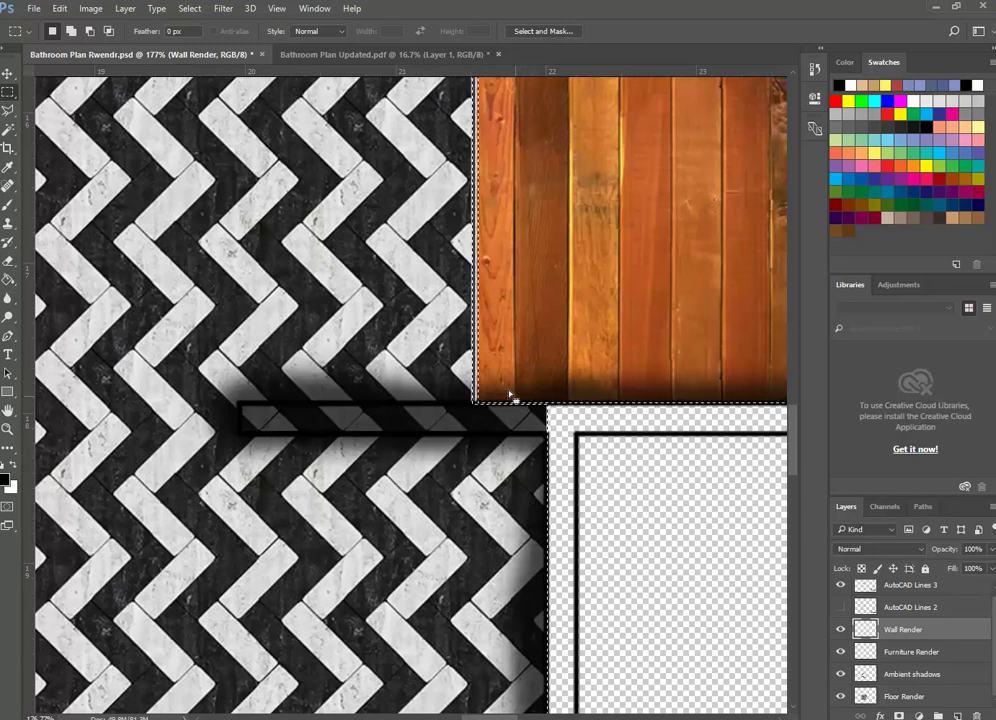
click(190, 9)
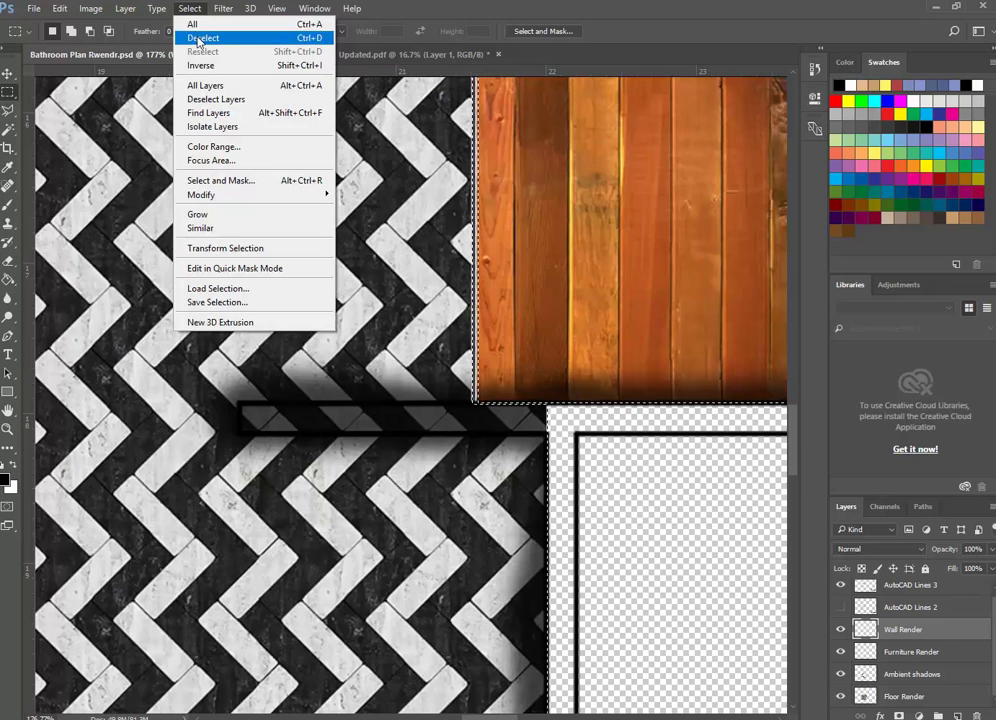
click(199, 38)
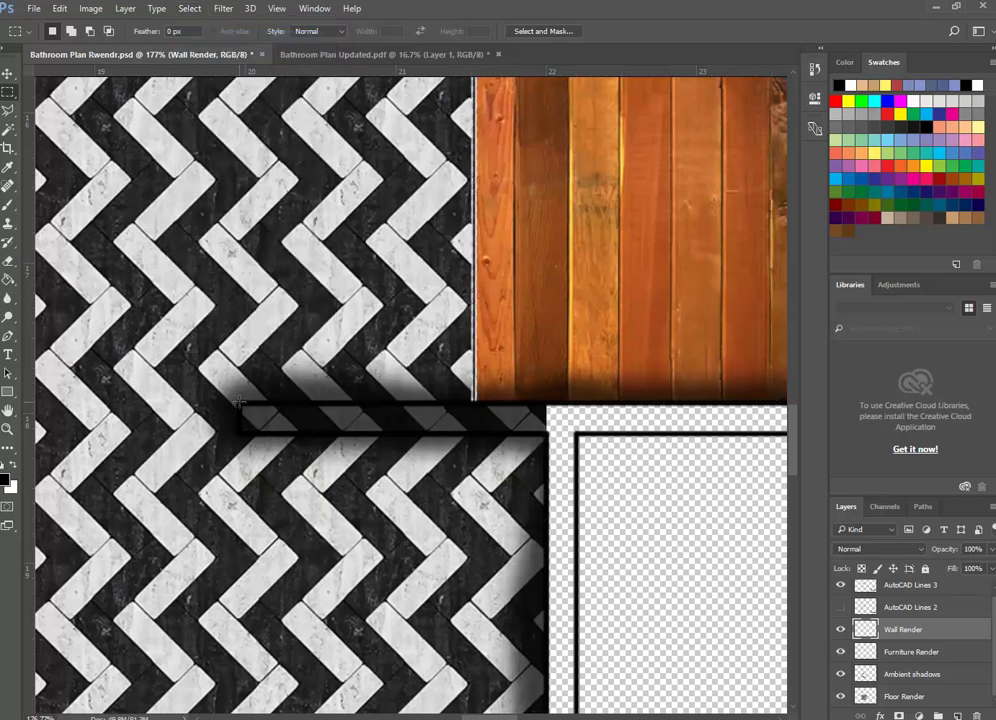
Select the thin horizontal partition below the wood floor and add the vertical wall beside the toilet to the selection.
drag(238, 403, 375, 434)
scroll(342, 425, down, 4)
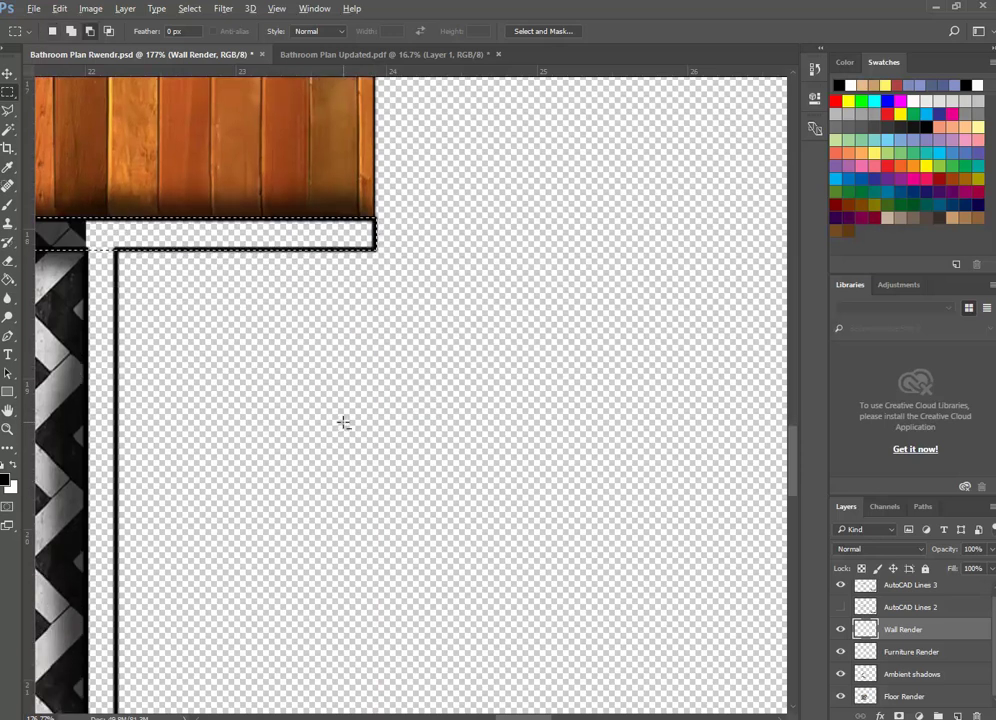
scroll(342, 421, down, 3)
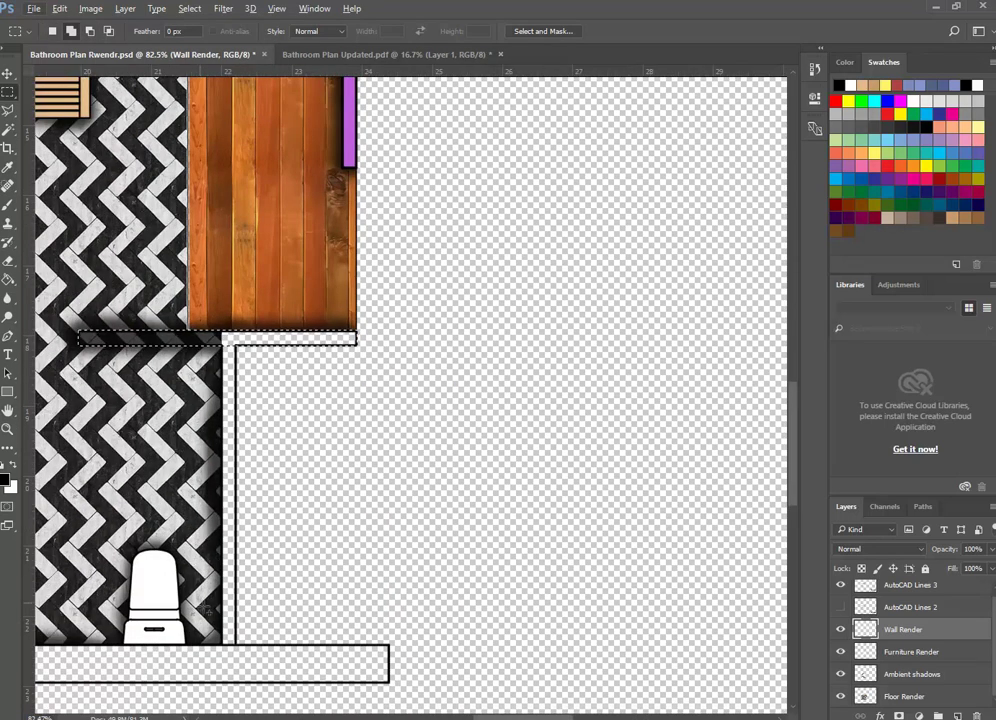
drag(225, 650, 232, 340)
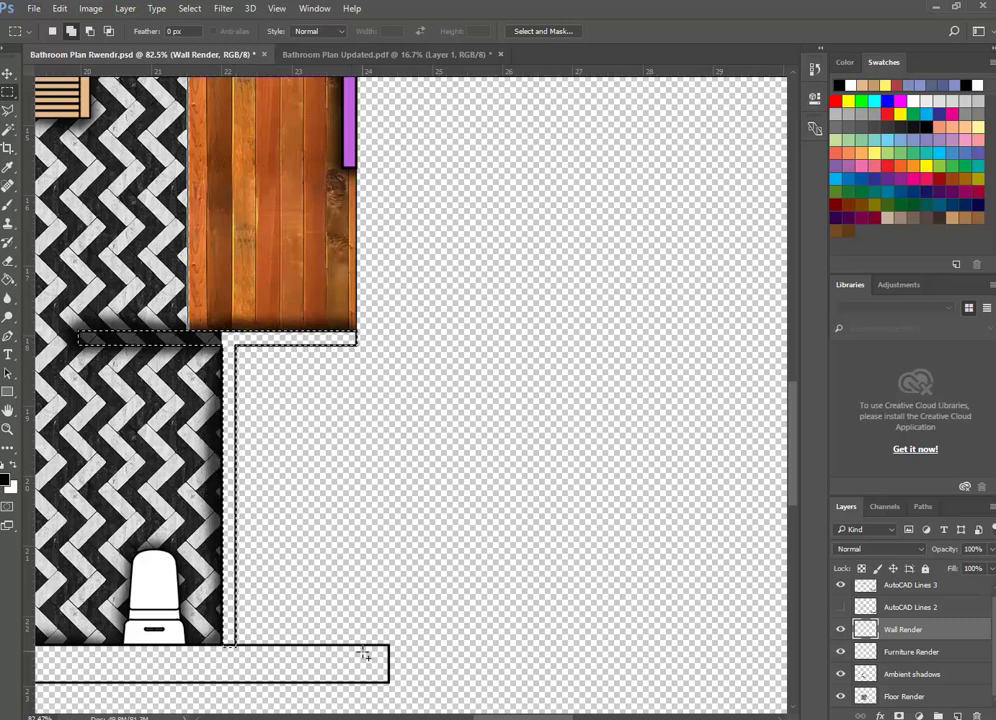
scroll(416, 696, left, 5)
scroll(410, 360, right, 3)
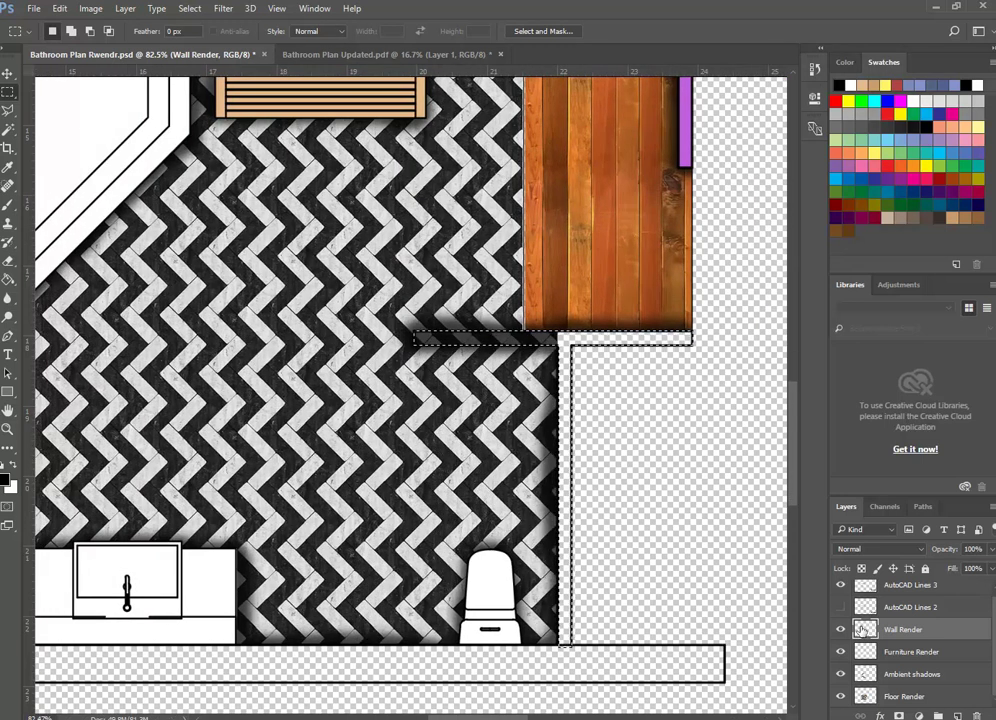
Sample the purple of the finished wall beside the wood floor as the foreground colour with the Eyedropper Tool.
scroll(593, 218, up, 3)
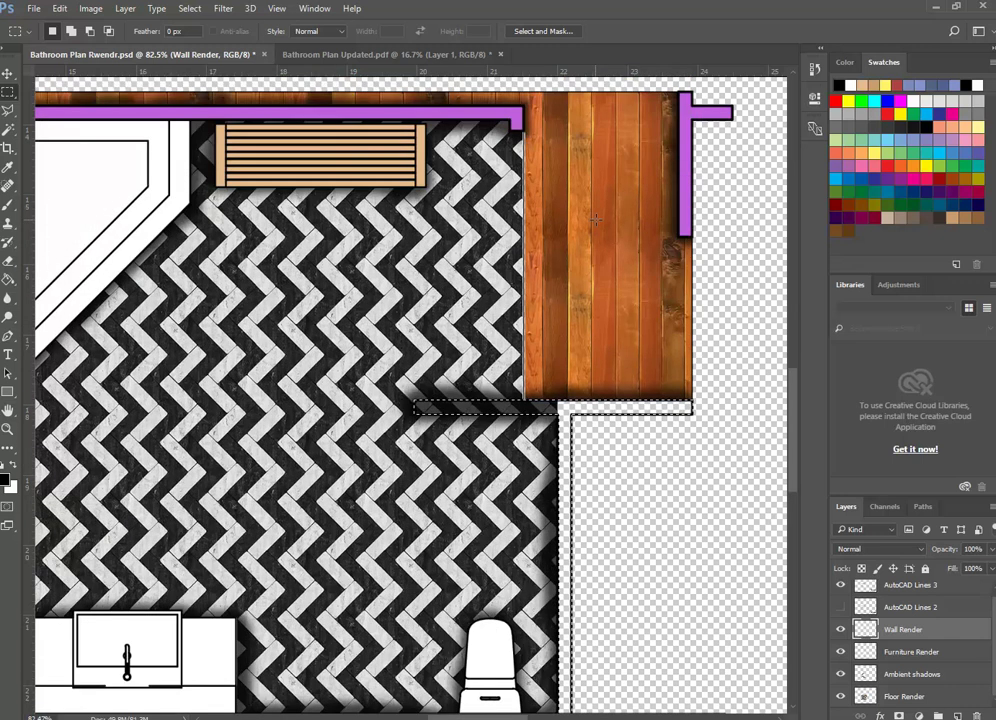
scroll(640, 210, up, 1)
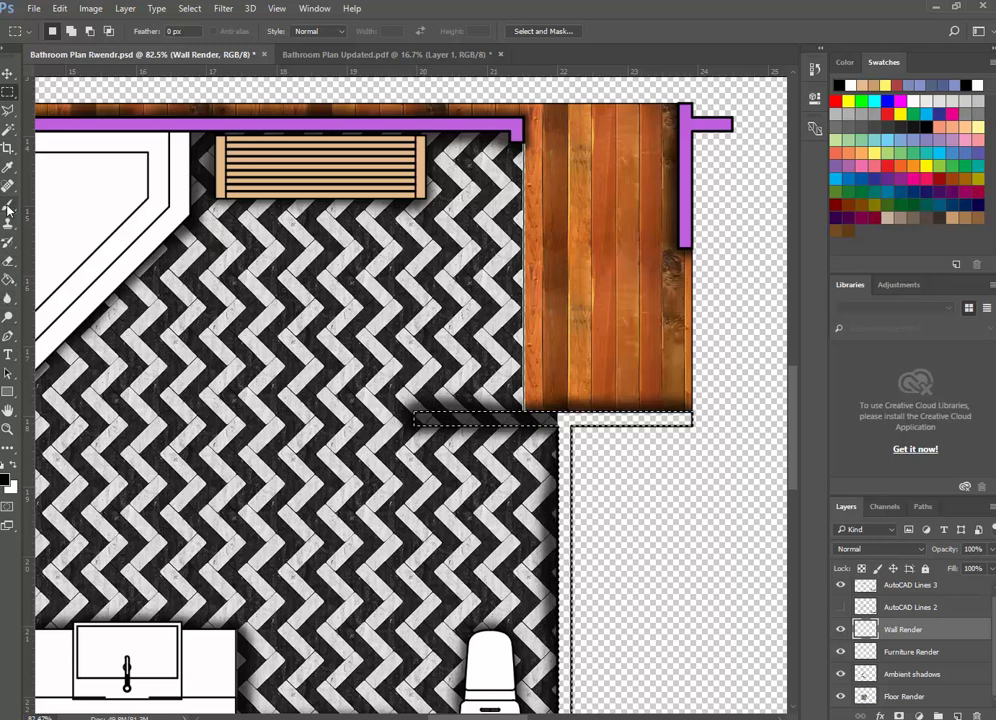
click(9, 299)
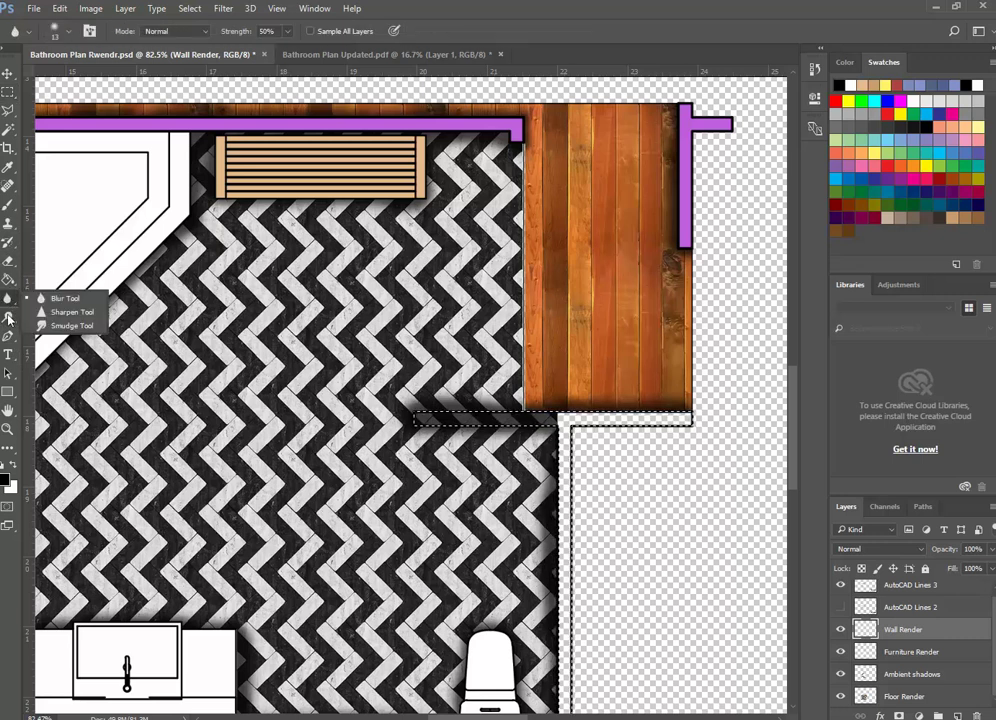
click(9, 317)
click(7, 340)
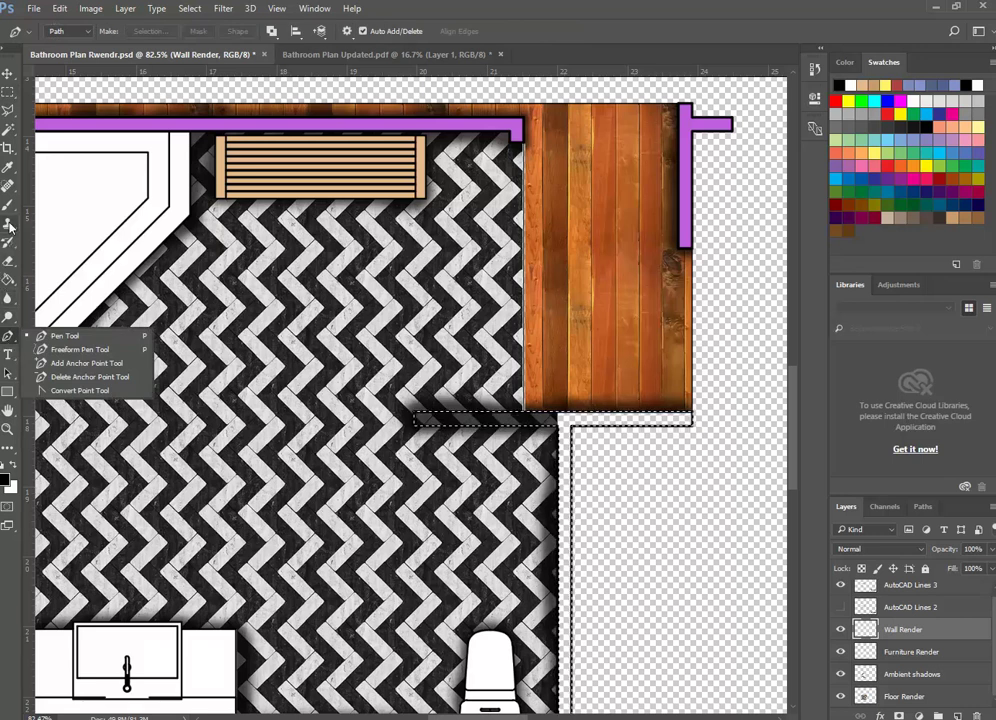
click(10, 168)
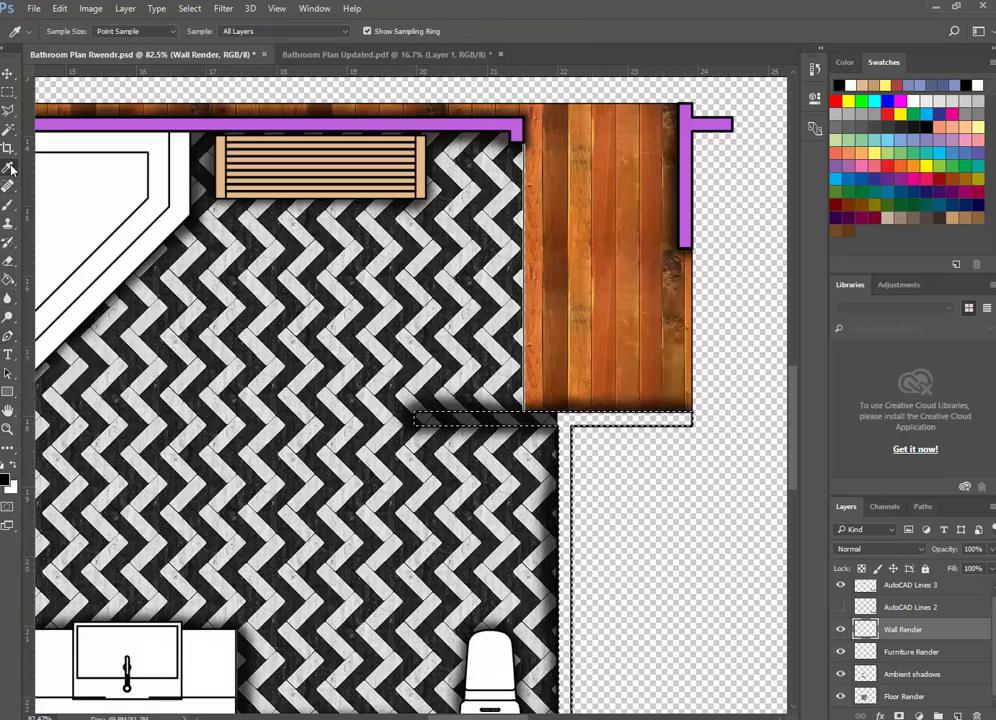
click(7, 168)
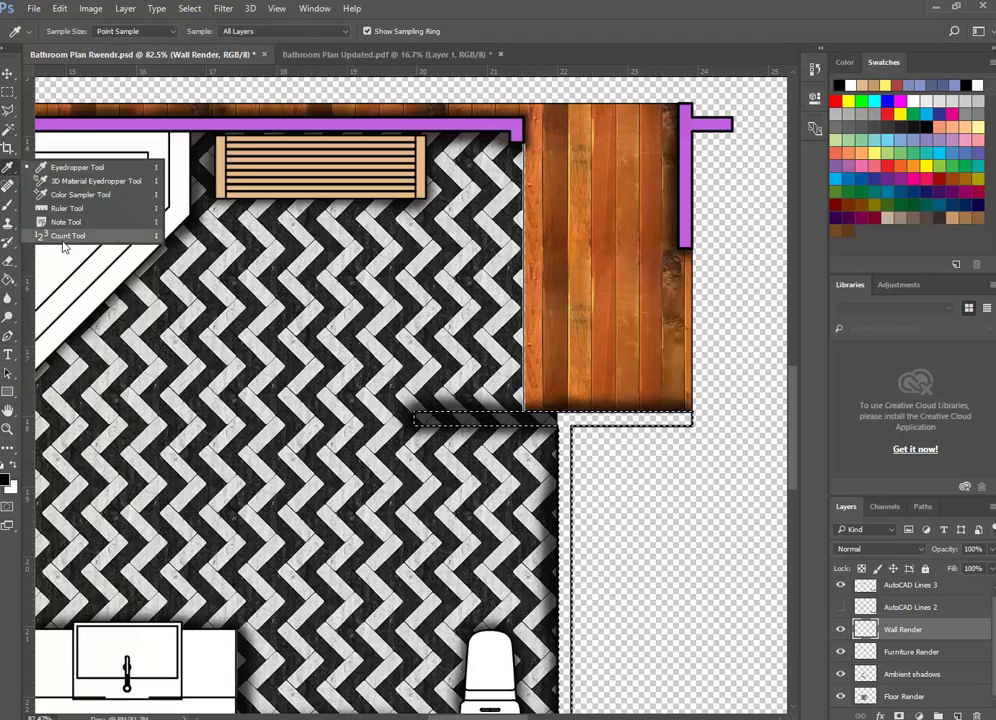
click(12, 172)
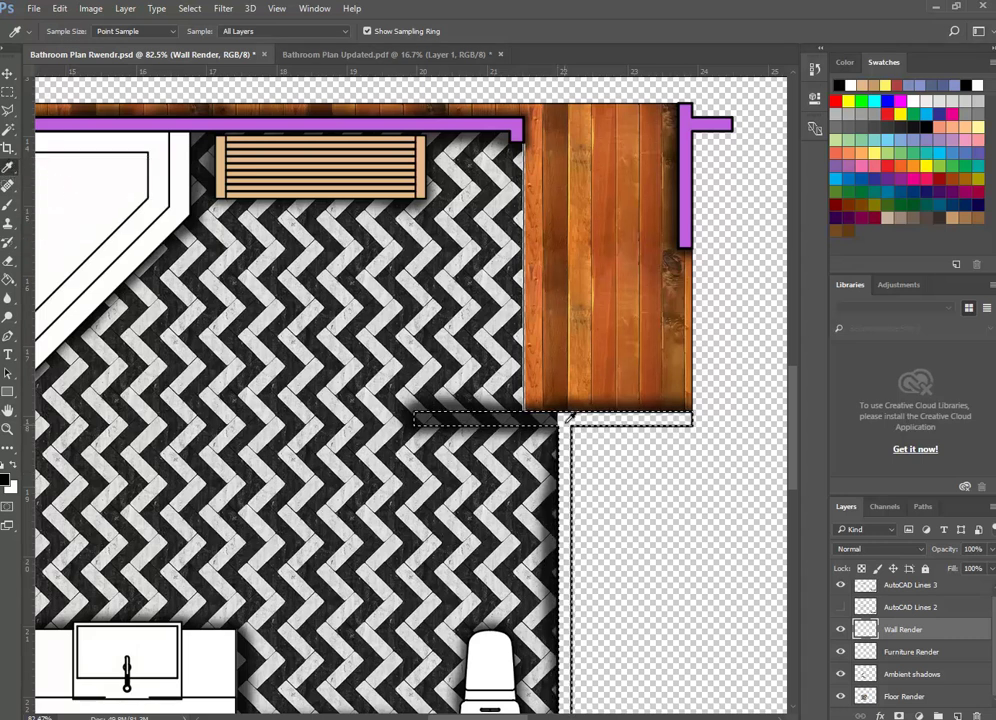
click(688, 183)
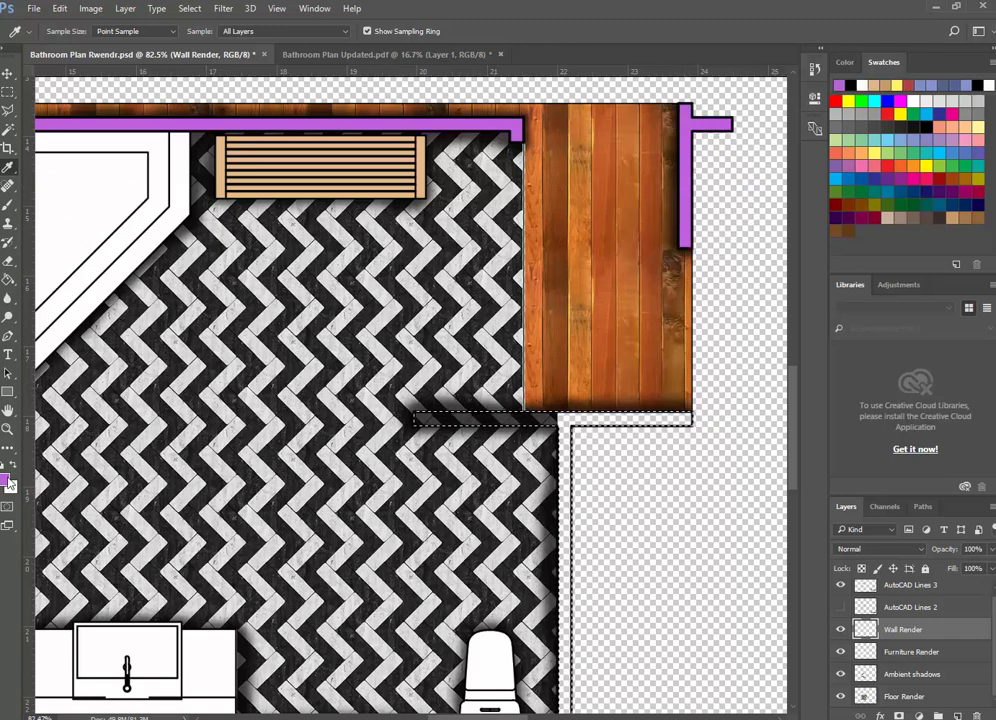
Fill the selected horizontal partition and the vertical wall beside the toilet with the purple foreground colour using the Paint Bucket Tool.
click(8, 280)
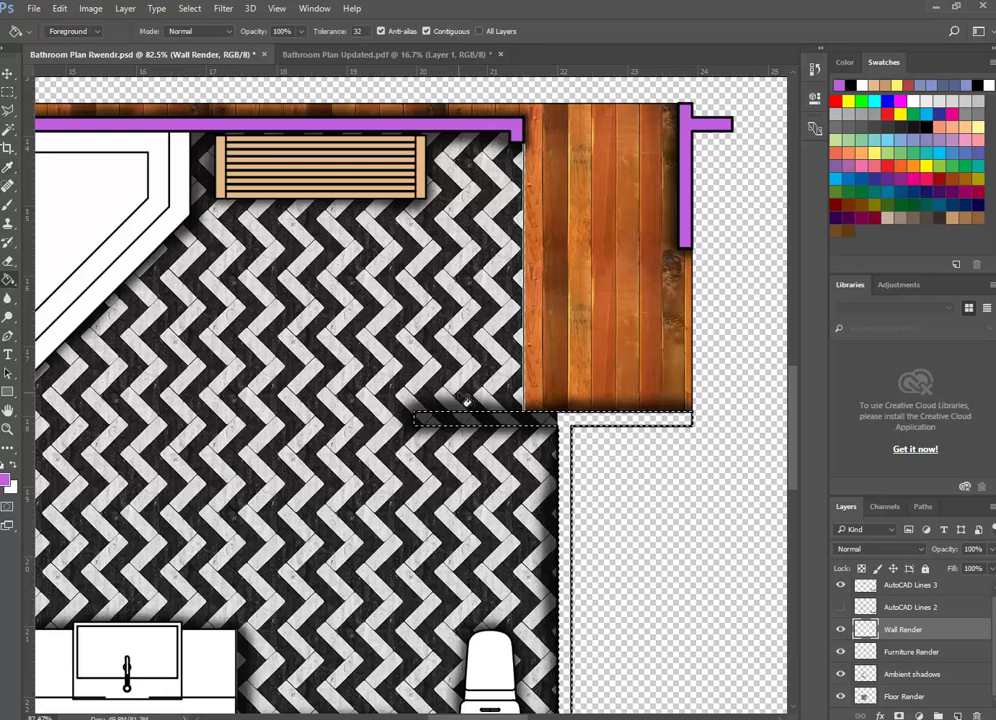
click(571, 427)
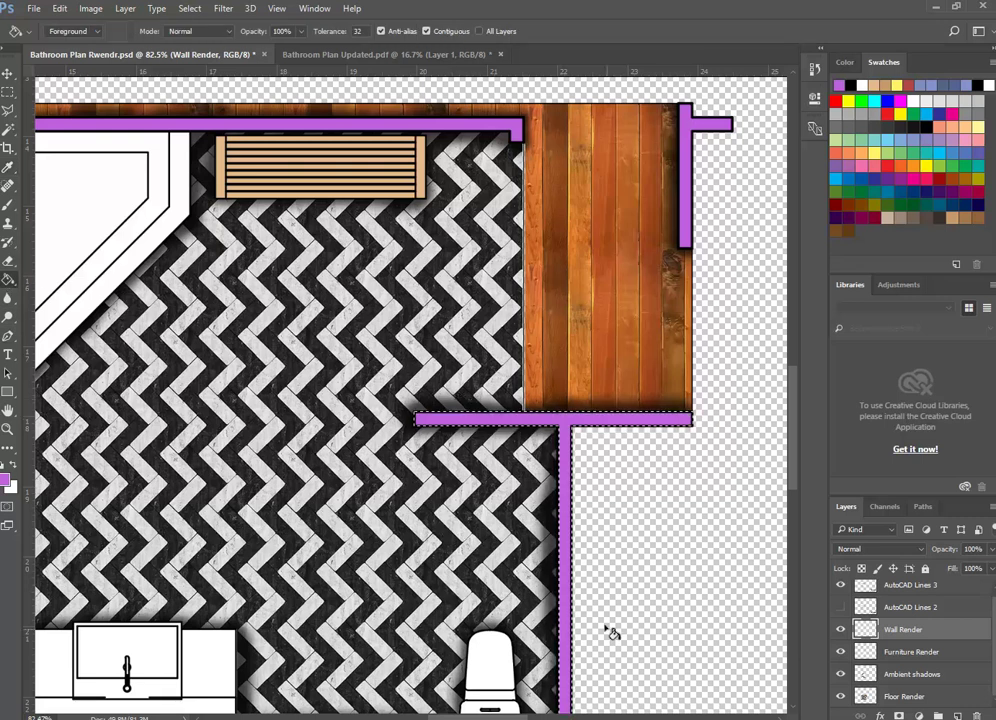
scroll(633, 373, down, 4)
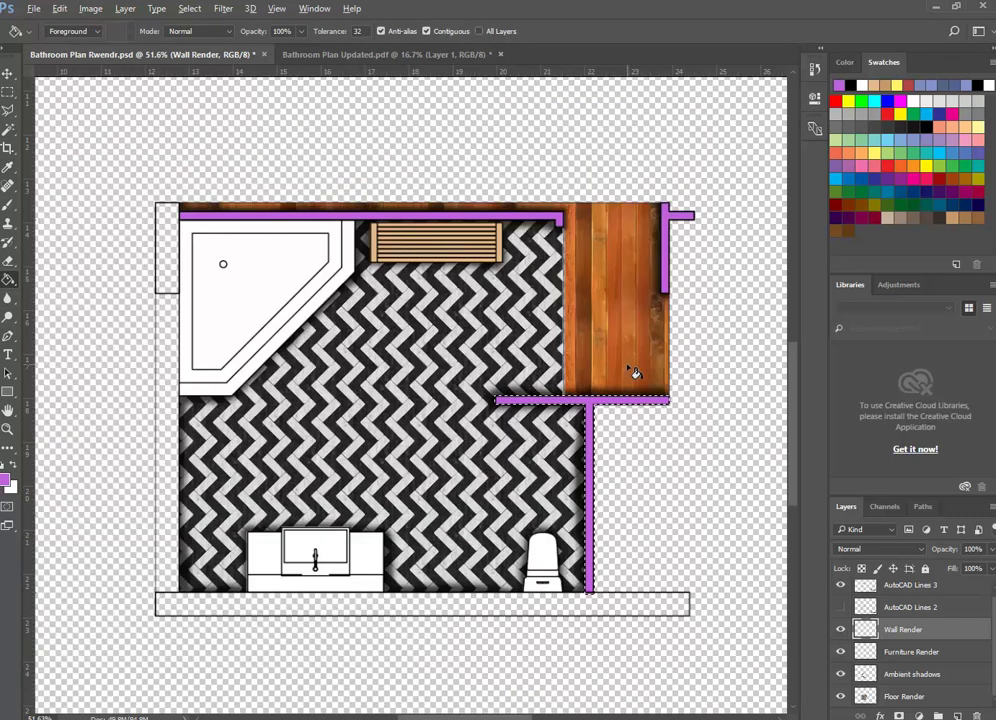
scroll(510, 430, up, 2)
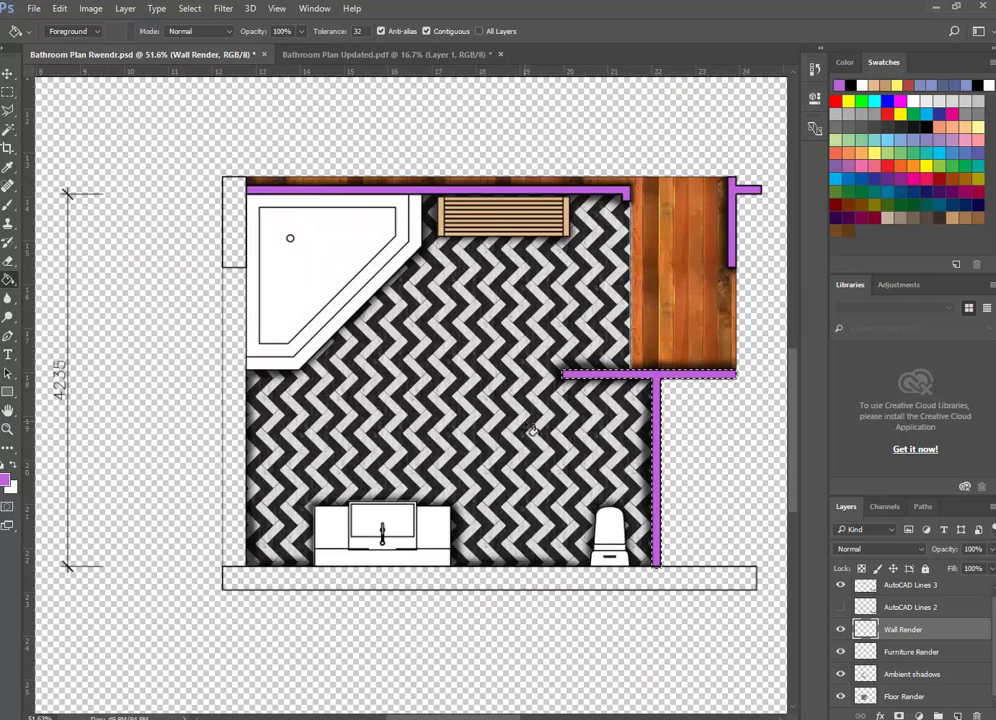
scroll(535, 374, up, 1)
scroll(540, 370, up, 1)
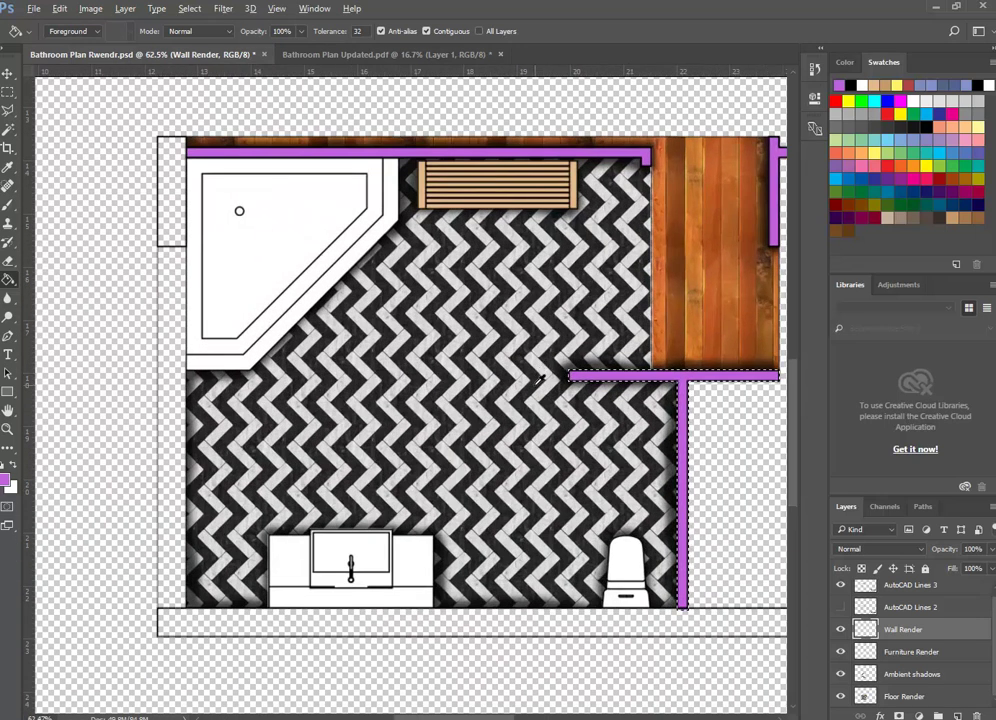
Switch to the Move Tool, make Furniture Render the active layer and clear the wall selection.
click(7, 73)
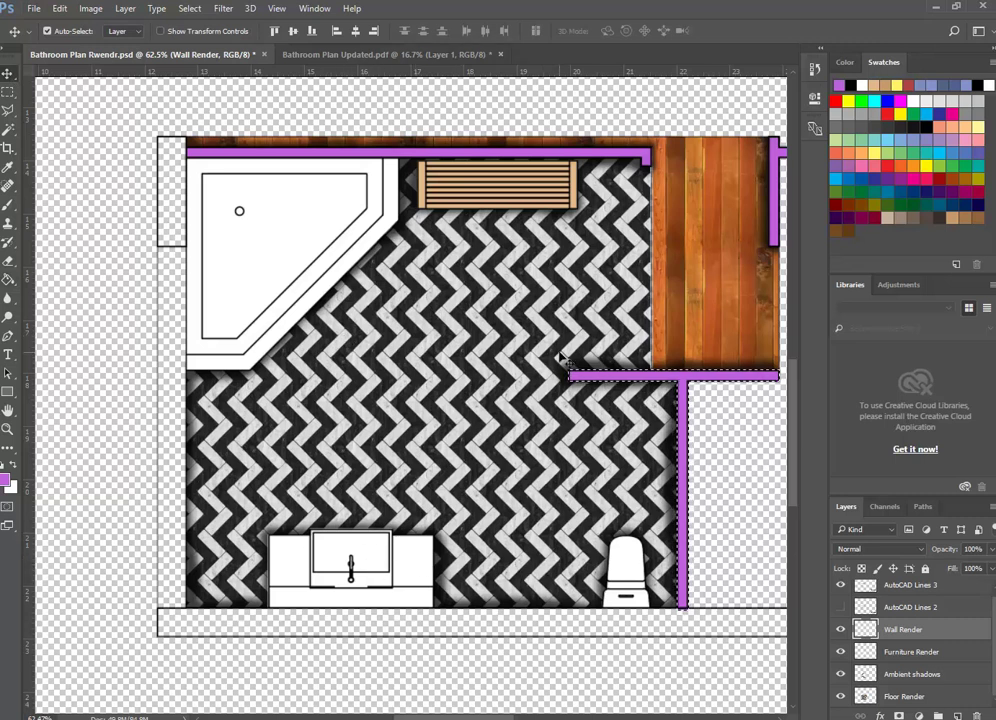
click(870, 657)
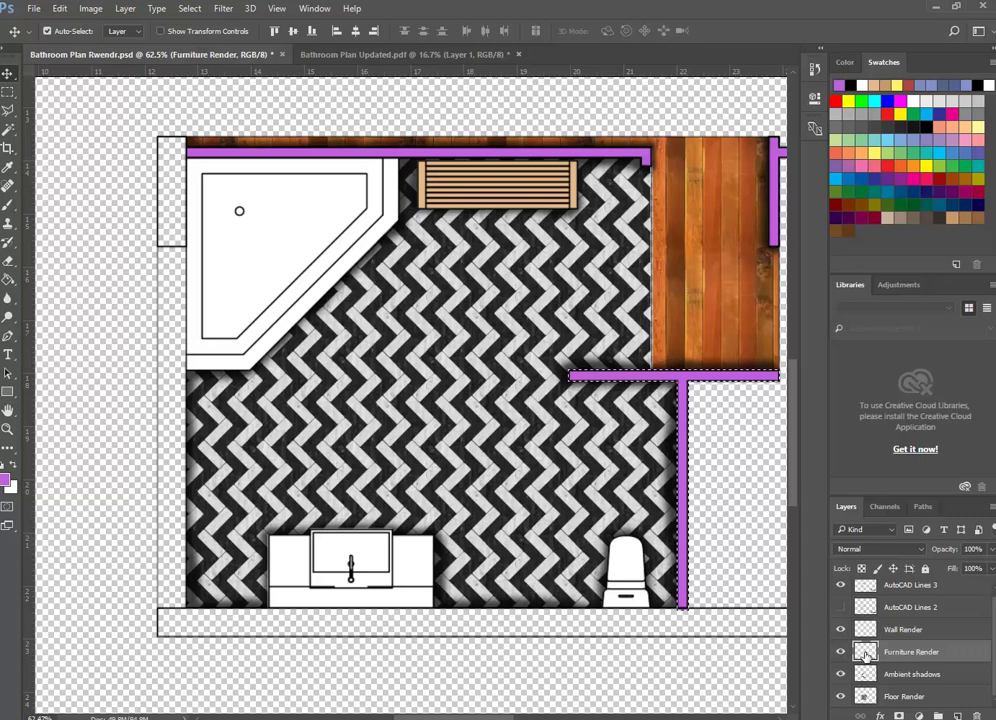
click(186, 9)
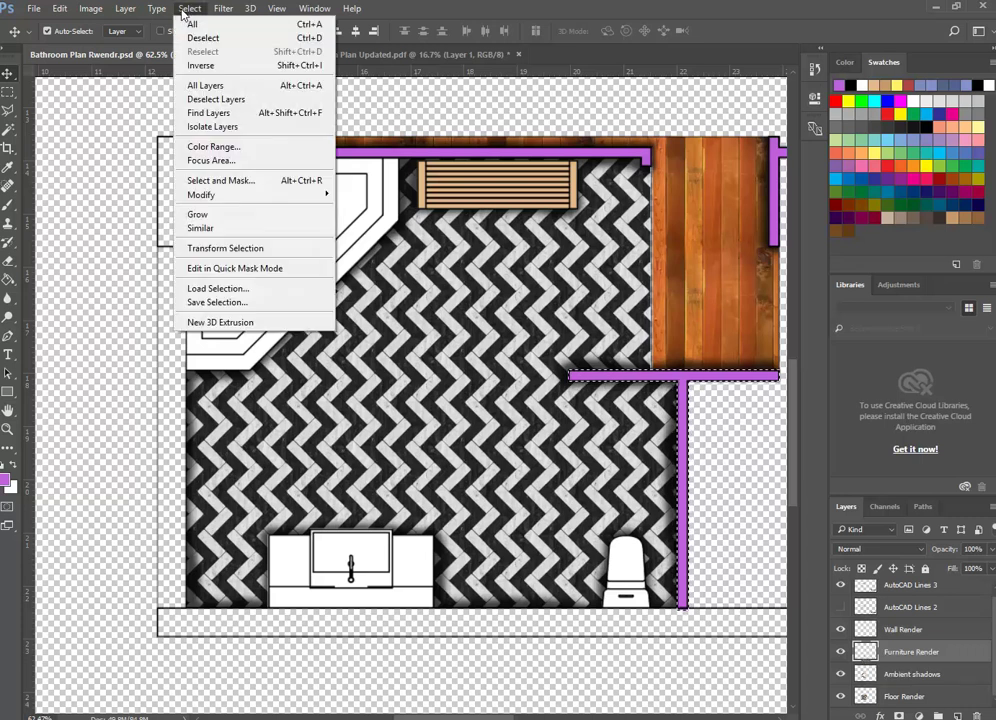
click(205, 38)
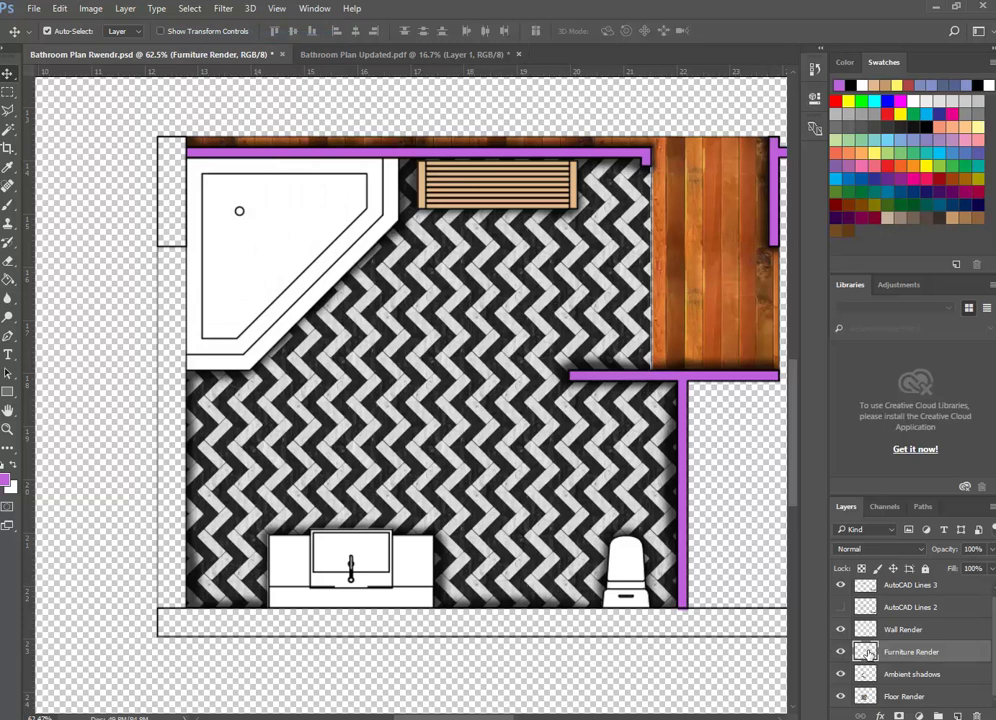
Open the Furniture Render layer's blending options, enable Drop Shadow and add a second Drop Shadow instance.
right_click(869, 654)
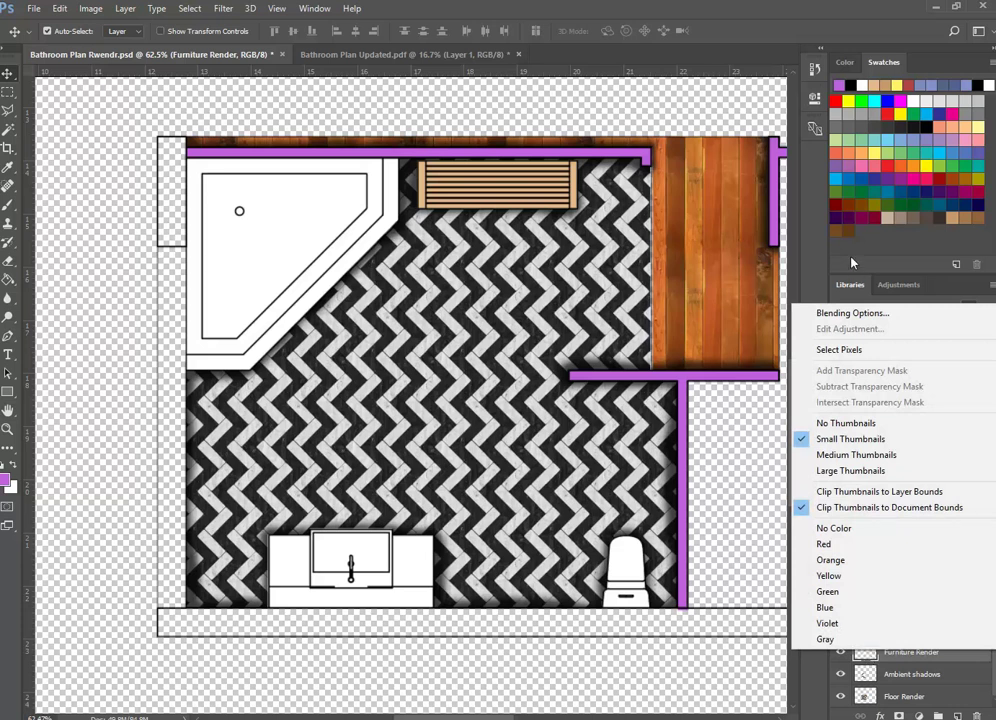
click(852, 314)
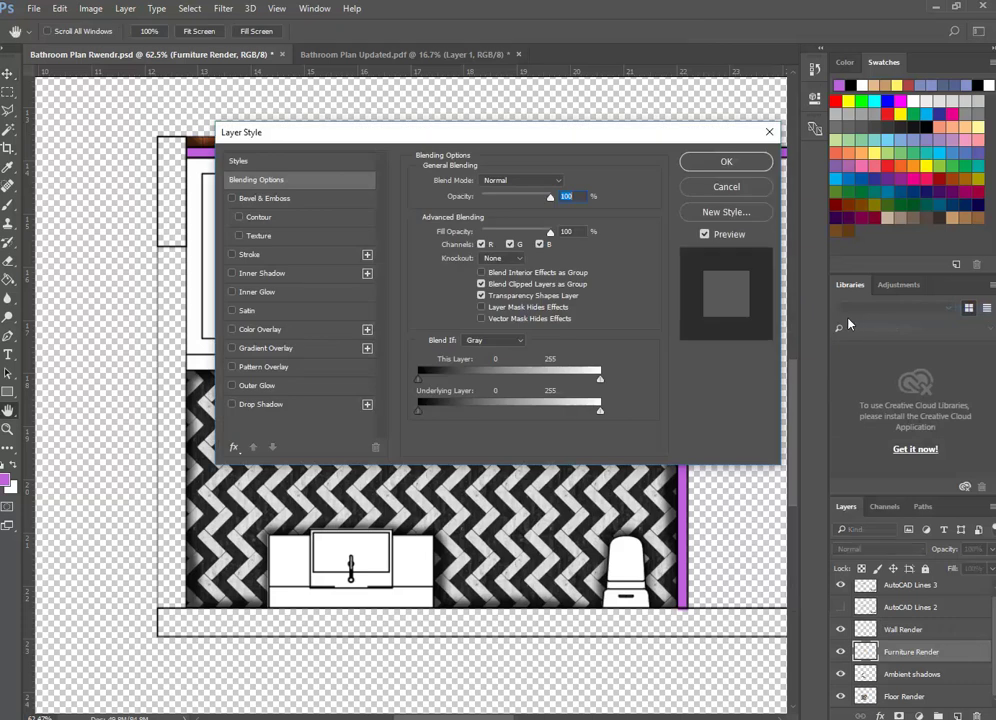
click(233, 404)
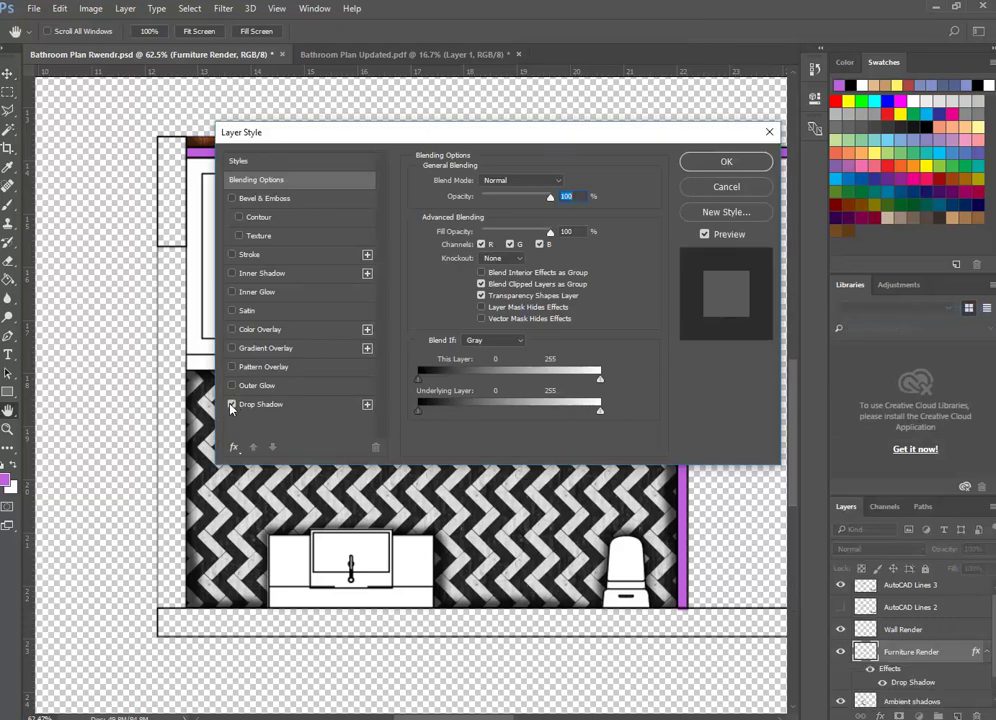
drag(522, 140, 373, 113)
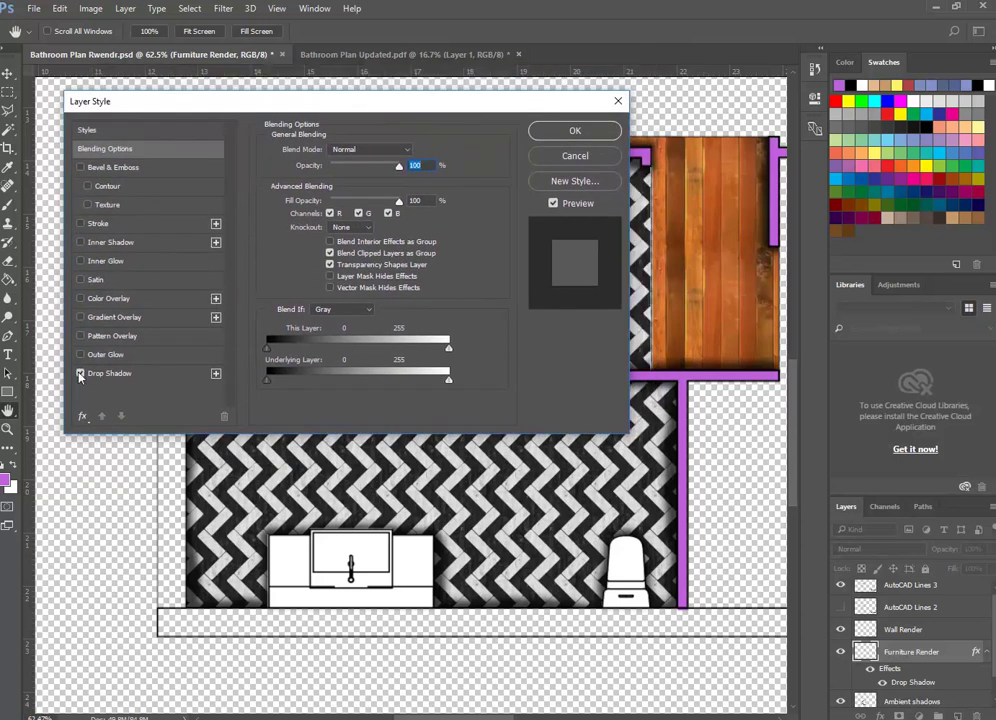
click(216, 375)
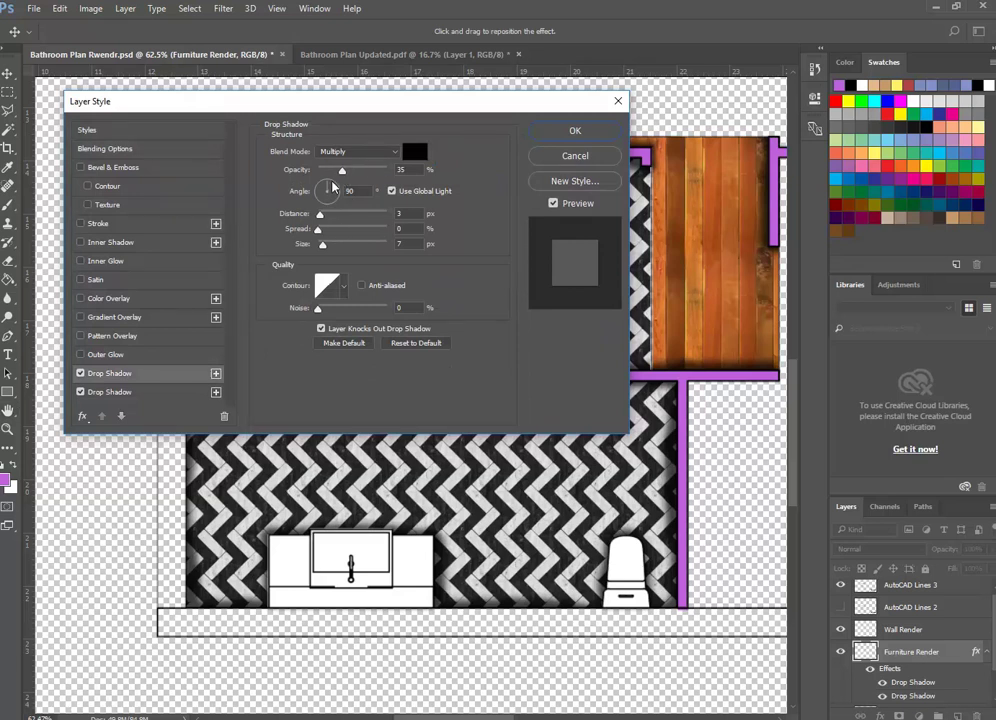
Adjust the furniture drop shadow to 64% opacity, an angle of -150° and a distance of 35 px.
drag(331, 190, 350, 210)
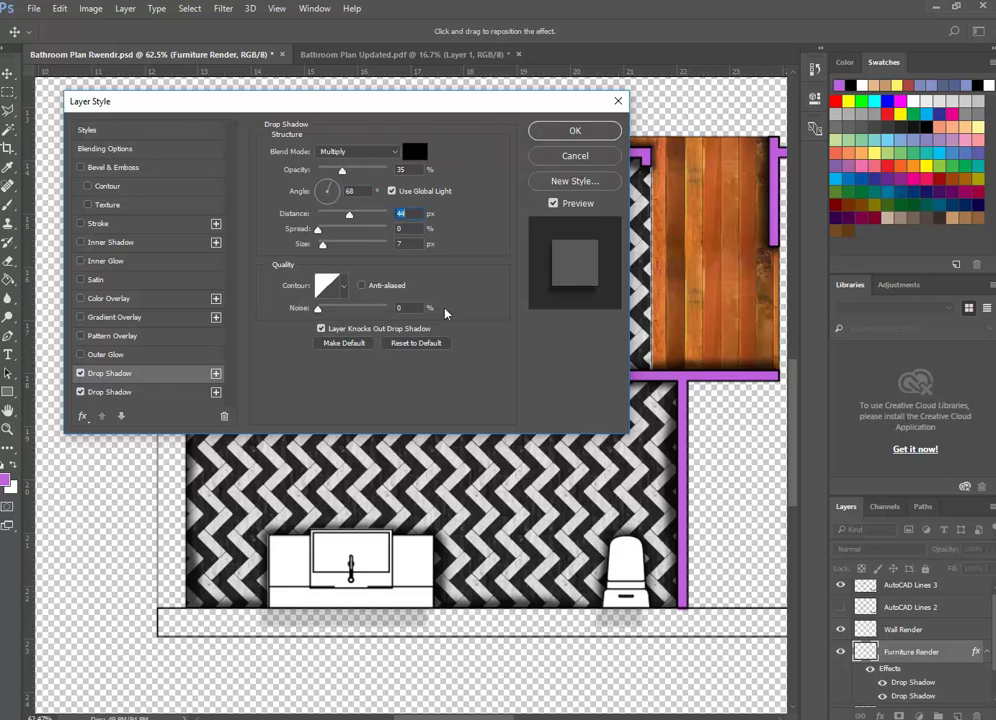
drag(352, 220, 362, 179)
drag(300, 99, 398, 357)
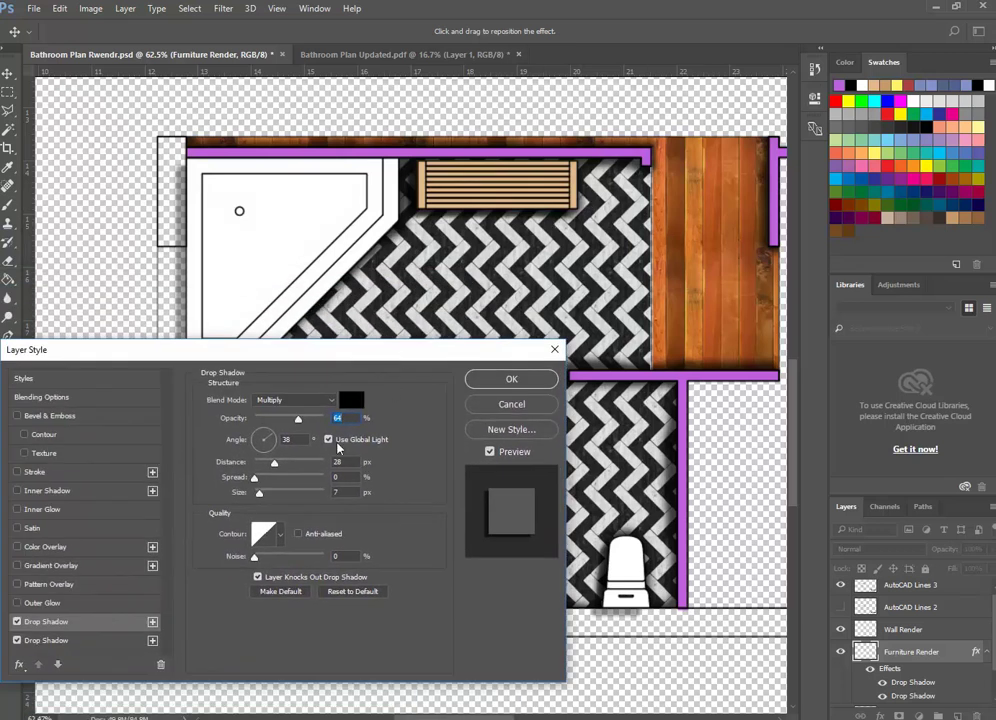
mouse_move(266, 442)
mouse_down()
mouse_move(283, 436)
mouse_move(266, 458)
mouse_move(258, 433)
mouse_move(266, 443)
mouse_move(270, 432)
mouse_move(258, 462)
mouse_move(253, 451)
mouse_up()
drag(318, 357, 527, 408)
drag(481, 514, 487, 523)
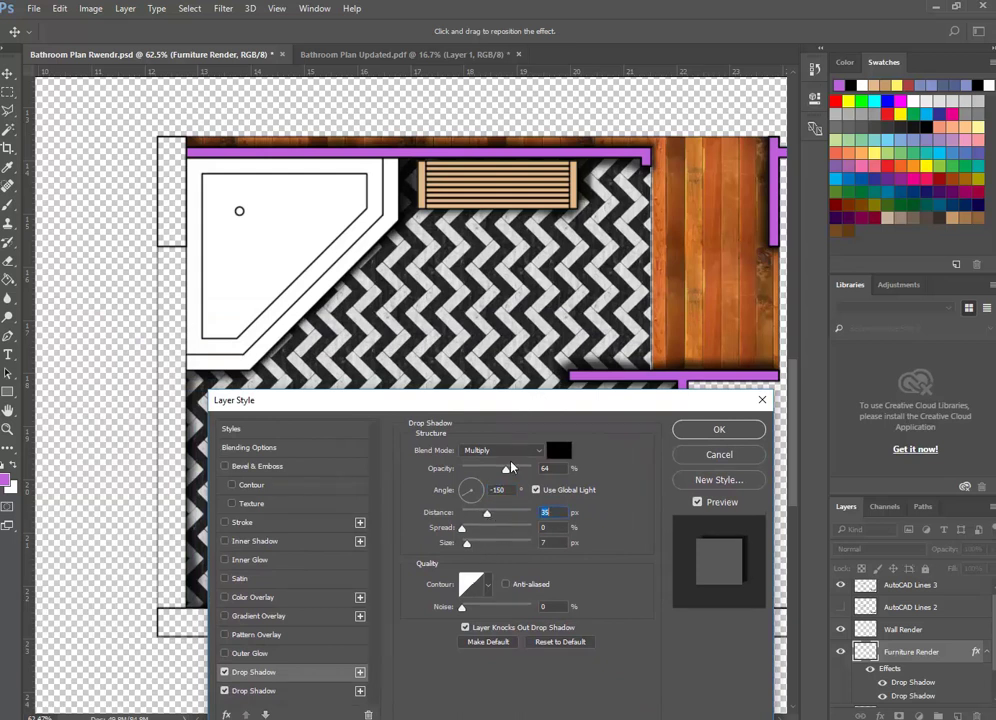
Set the furniture drop shadow's angle to -135°.
drag(546, 414, 626, 200)
drag(545, 290, 546, 292)
click(548, 286)
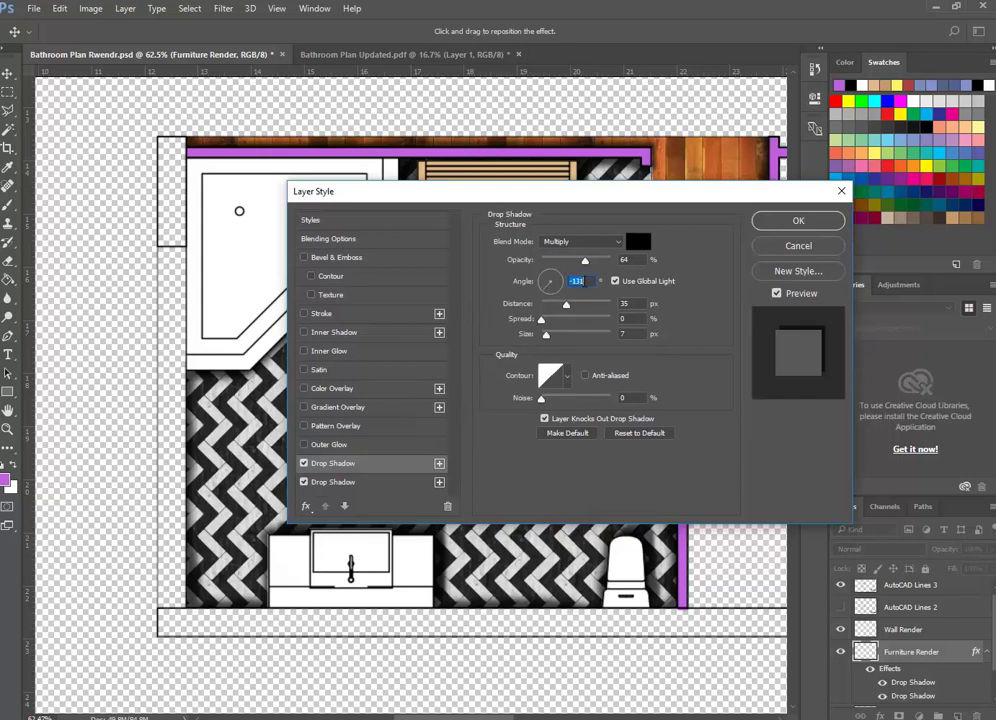
text(-135)
key(Tab)
drag(653, 195, 534, 118)
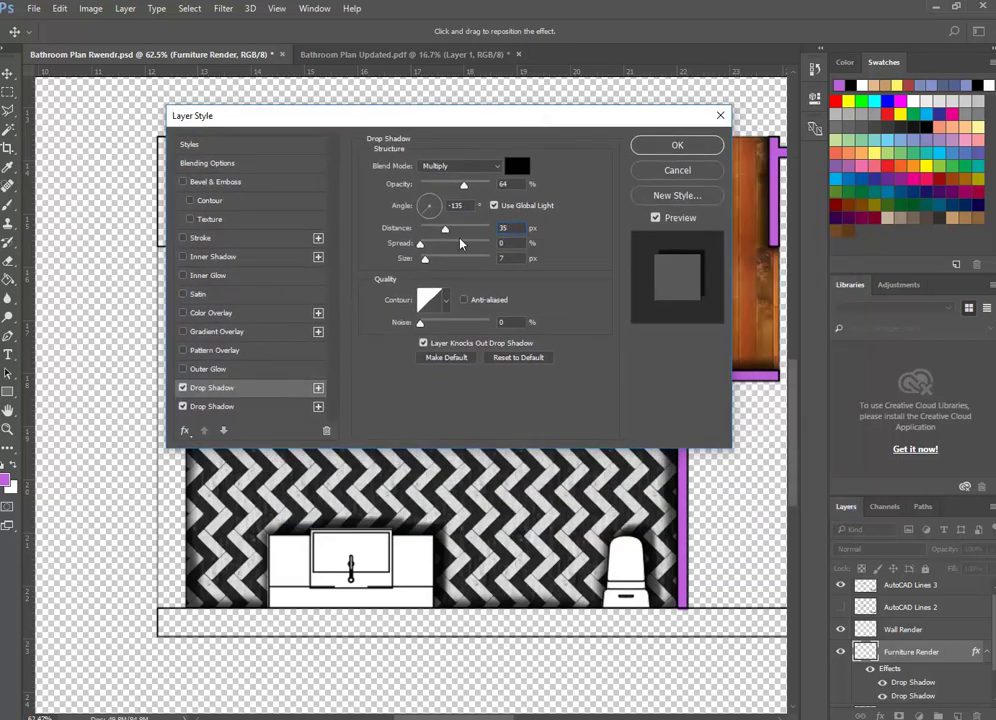
Set the furniture drop shadow's opacity to 54% and its size to 21 px, and apply the layer style.
click(464, 187)
drag(464, 188, 458, 189)
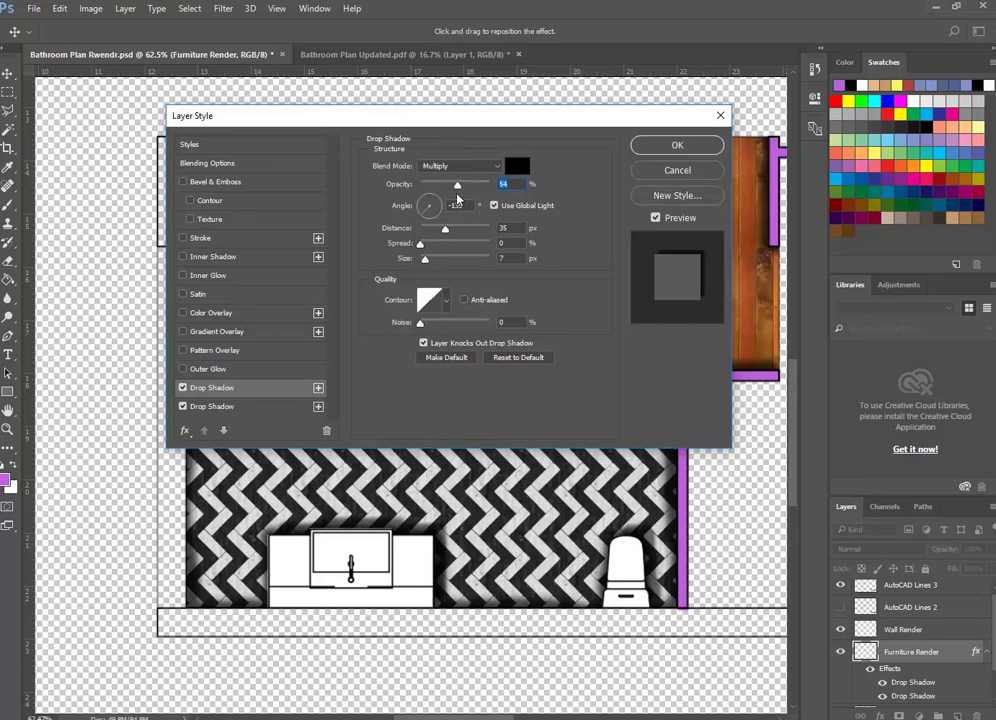
drag(425, 265, 432, 263)
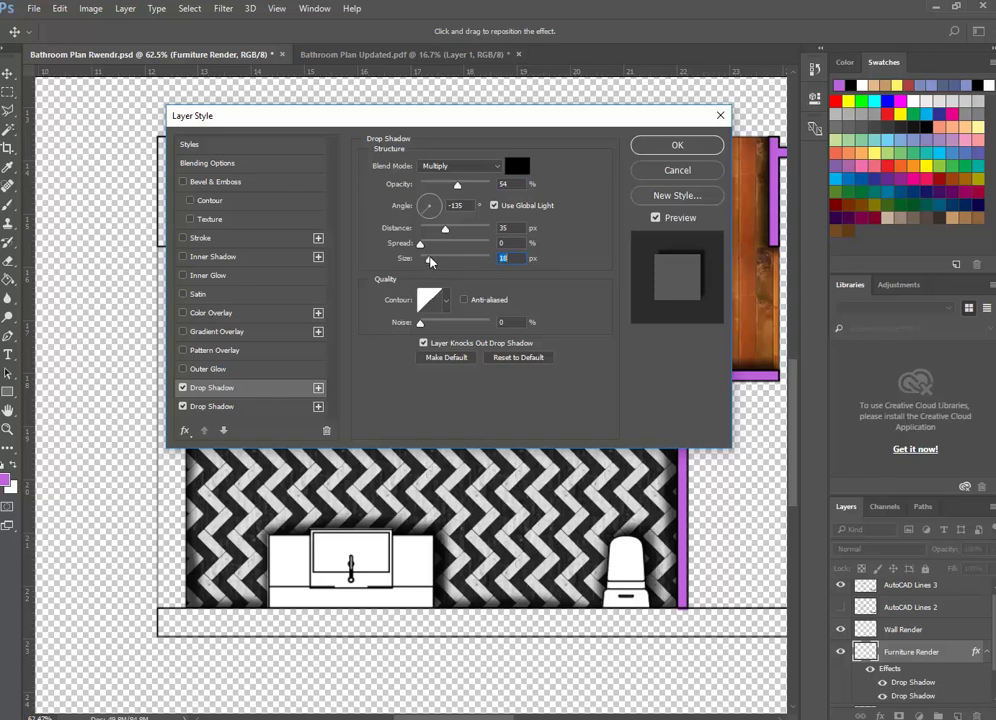
drag(432, 263, 432, 262)
drag(494, 120, 372, 118)
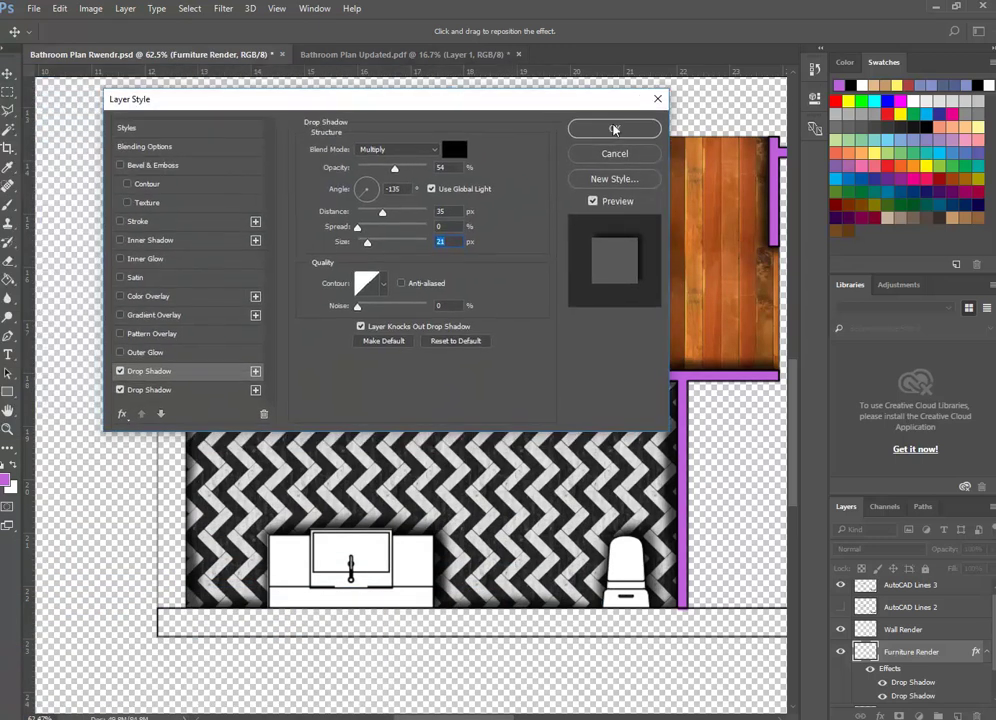
click(552, 140)
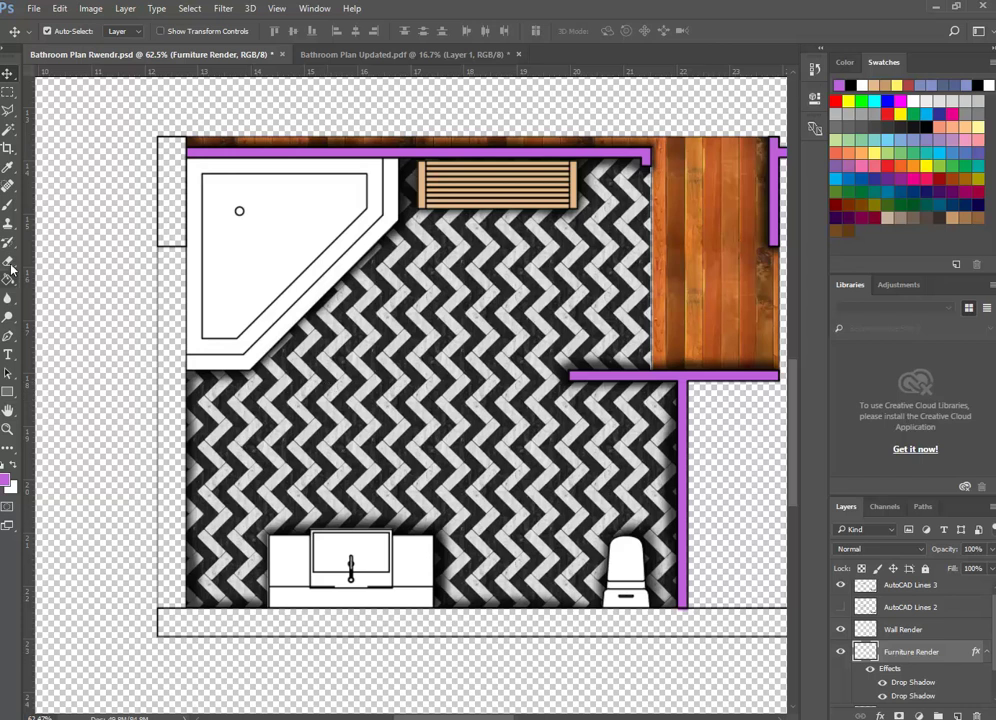
Draw a text box across the middle of the bathroom floor with the Type tool, above the AutoCAD Lines 3 layer.
click(9, 357)
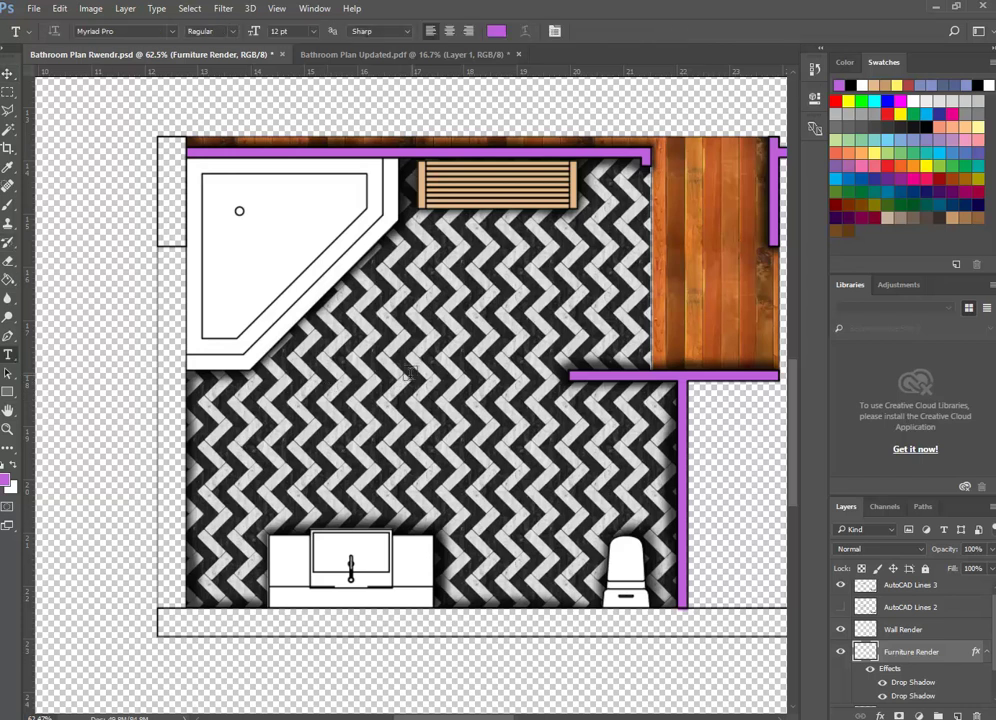
scroll(900, 630, up, 1)
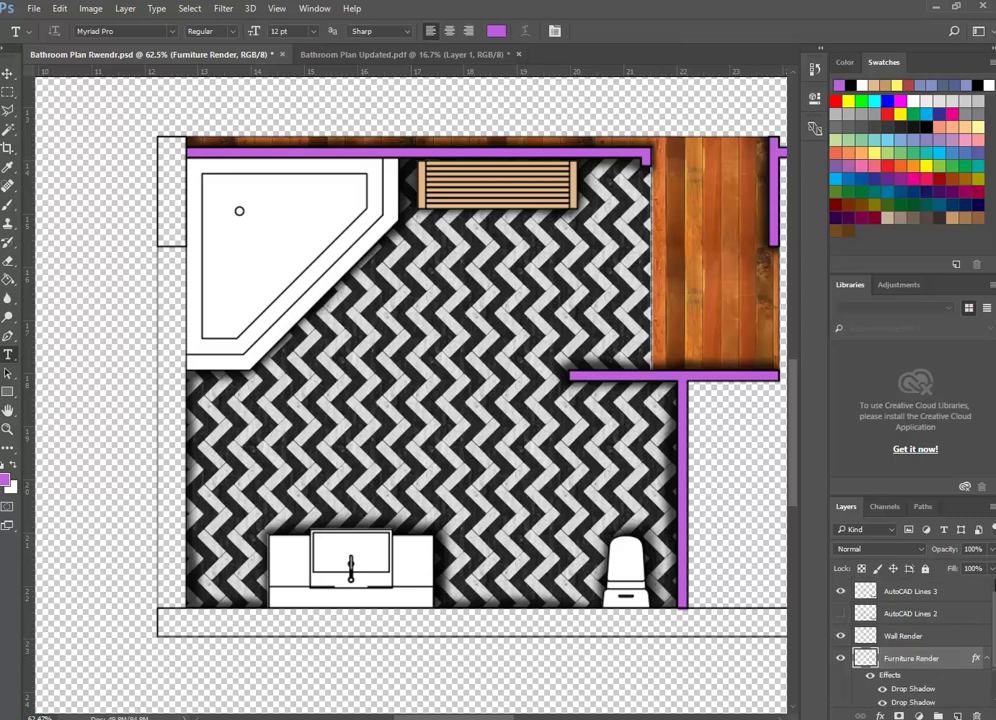
click(879, 594)
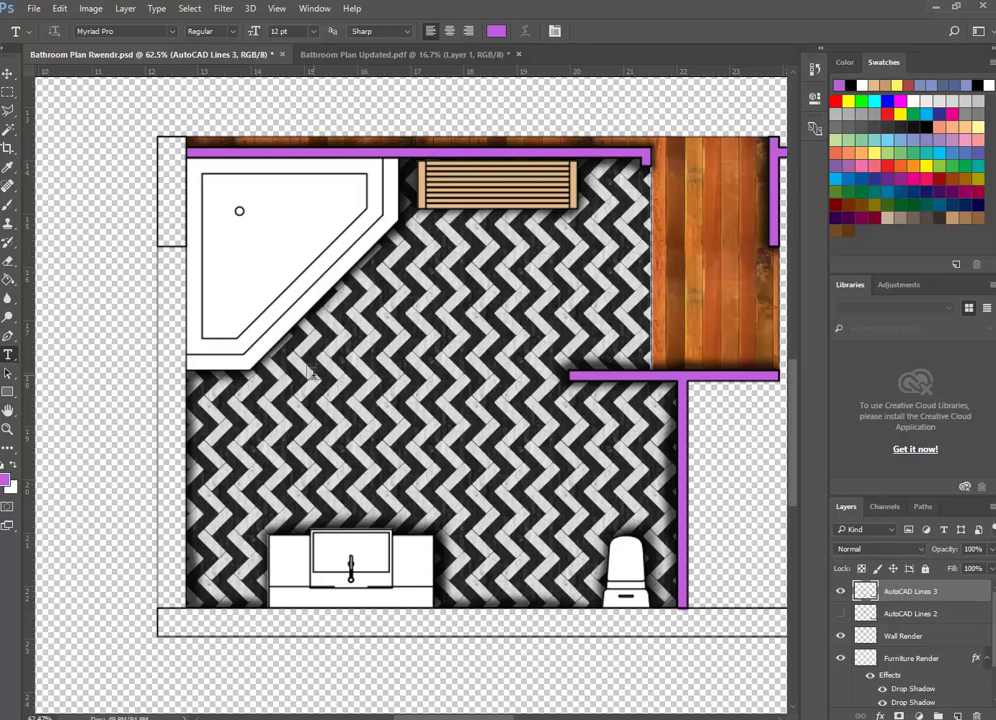
drag(317, 374, 546, 432)
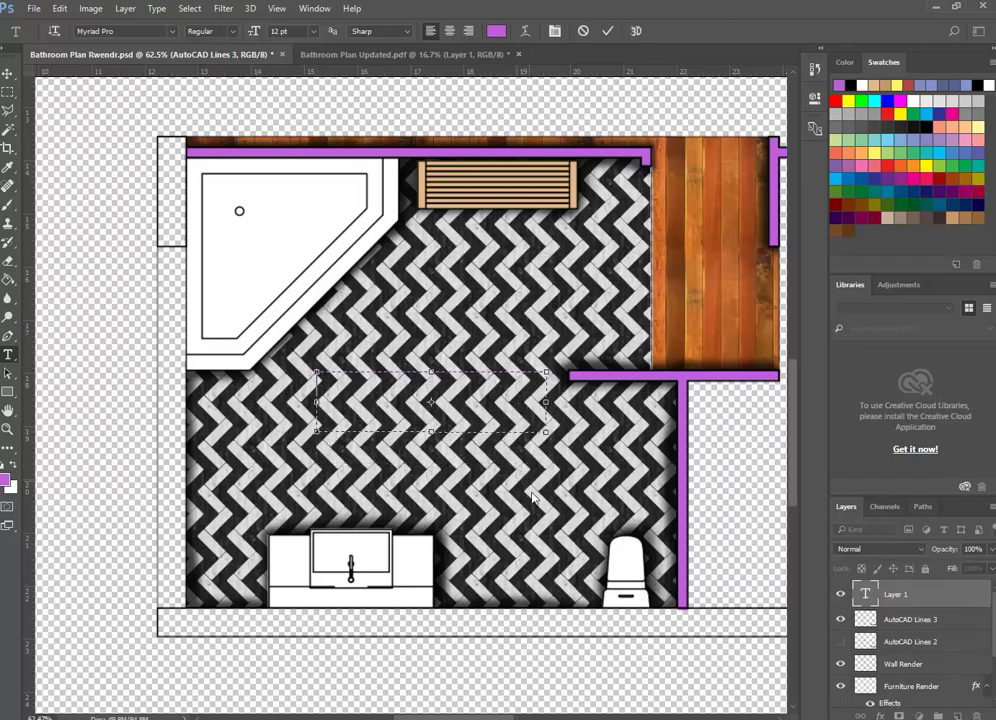
Set the text box's font to Verdana.
click(172, 31)
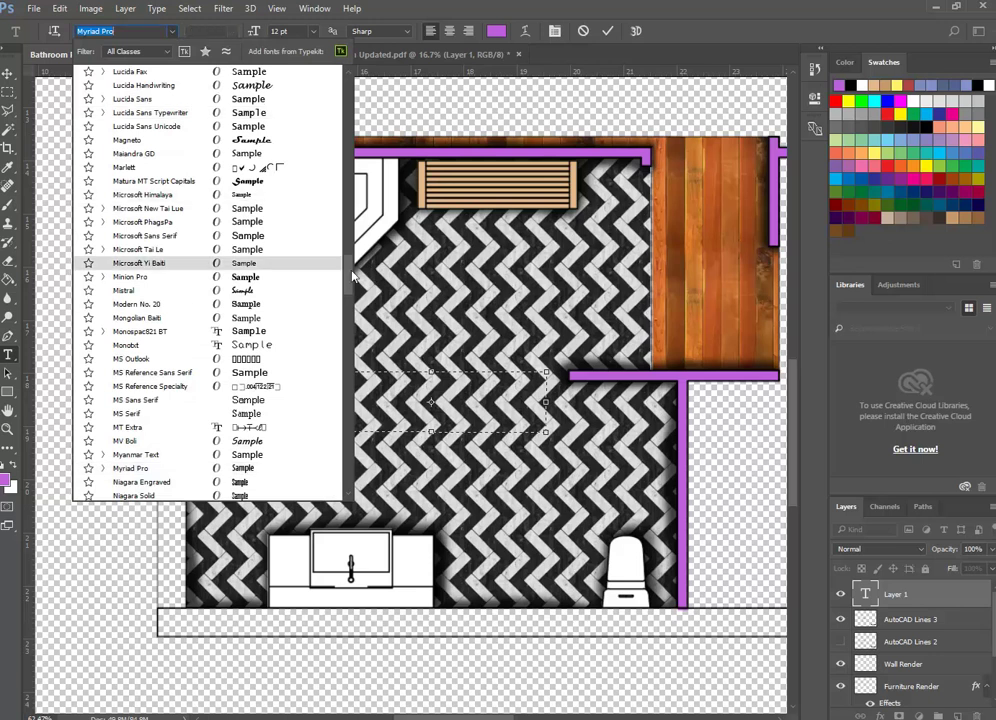
scroll(347, 343, down, 8)
scroll(347, 343, down, 10)
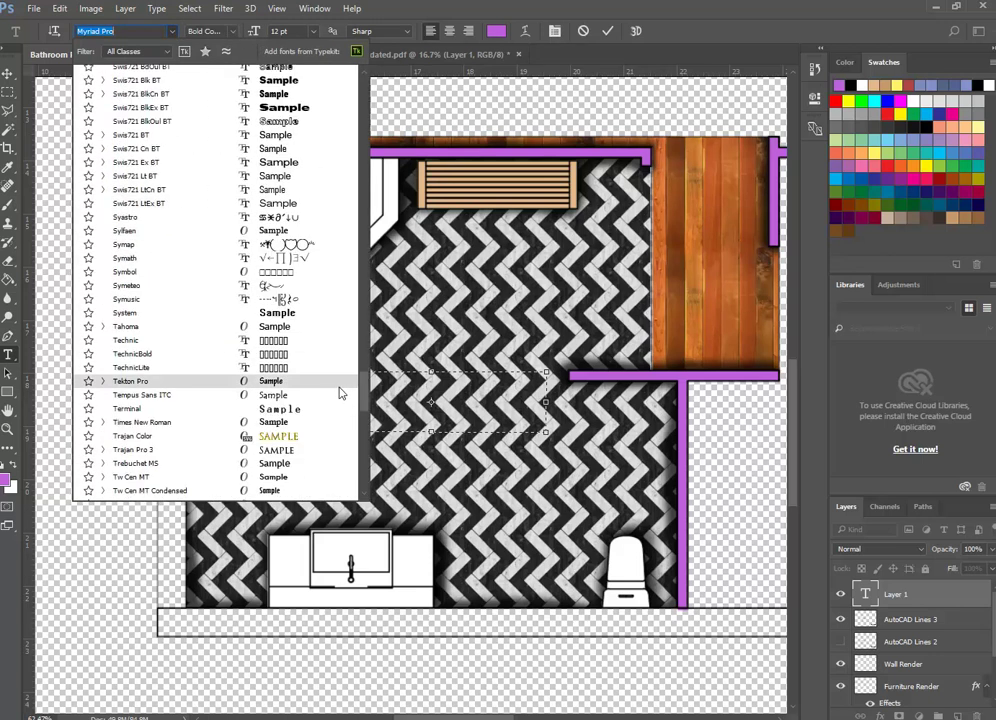
scroll(347, 386, down, 5)
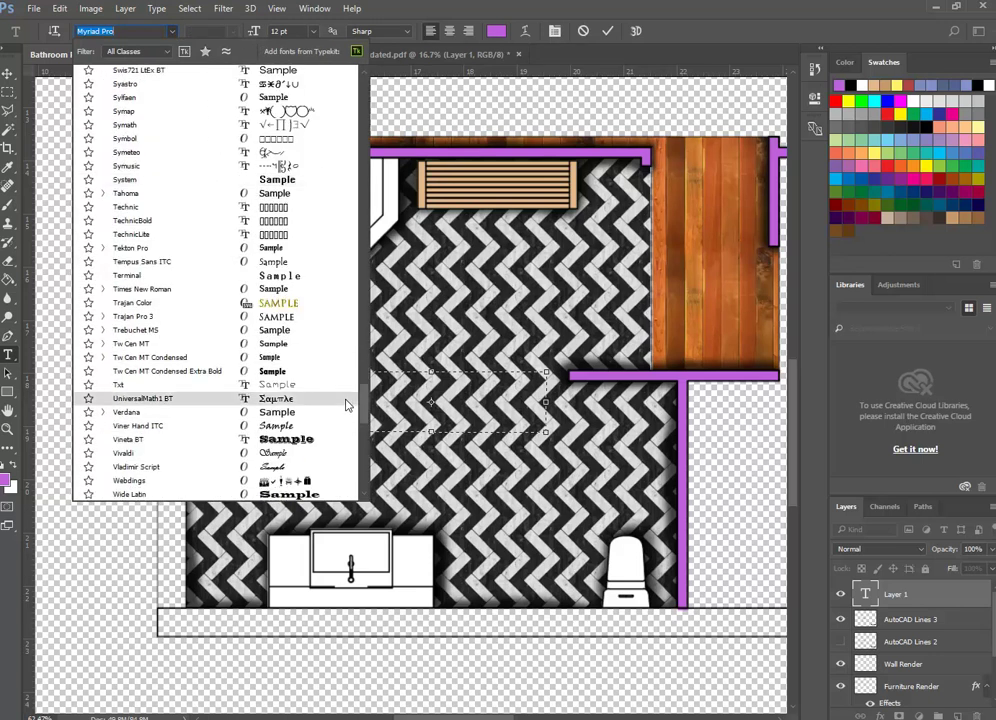
scroll(349, 404, up, 2)
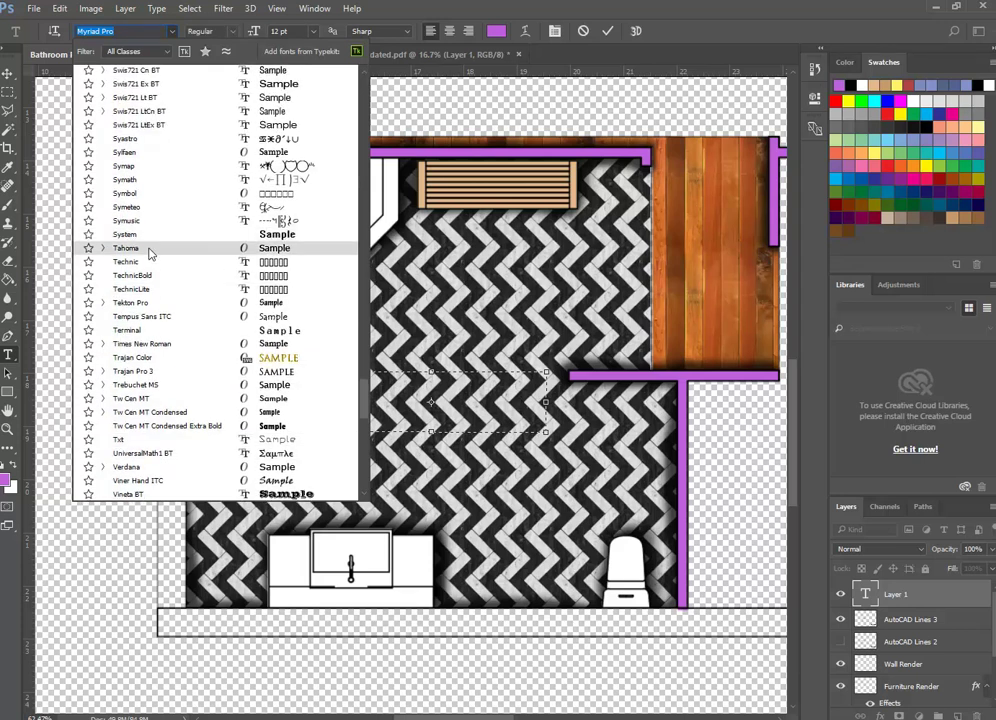
scroll(166, 276, down, 2)
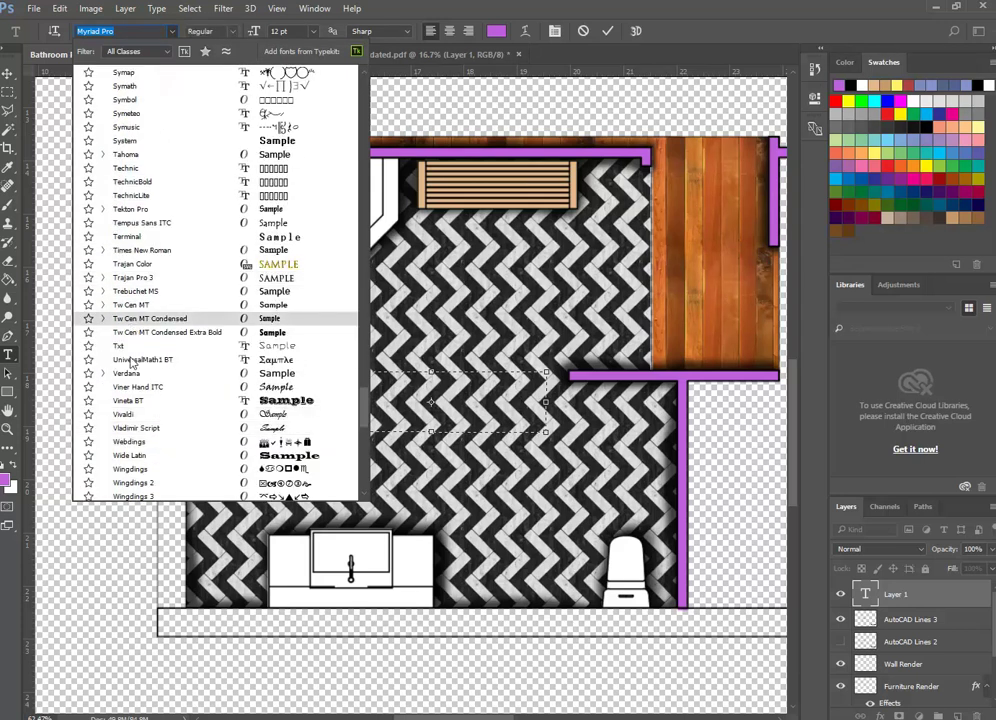
scroll(143, 447, down, 3)
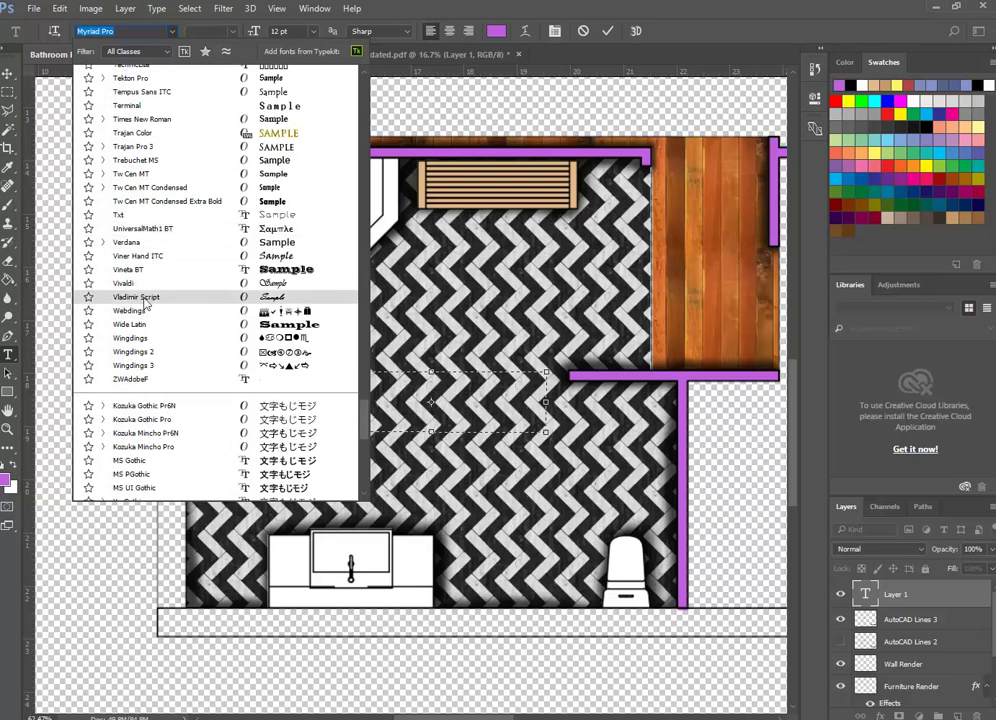
click(133, 244)
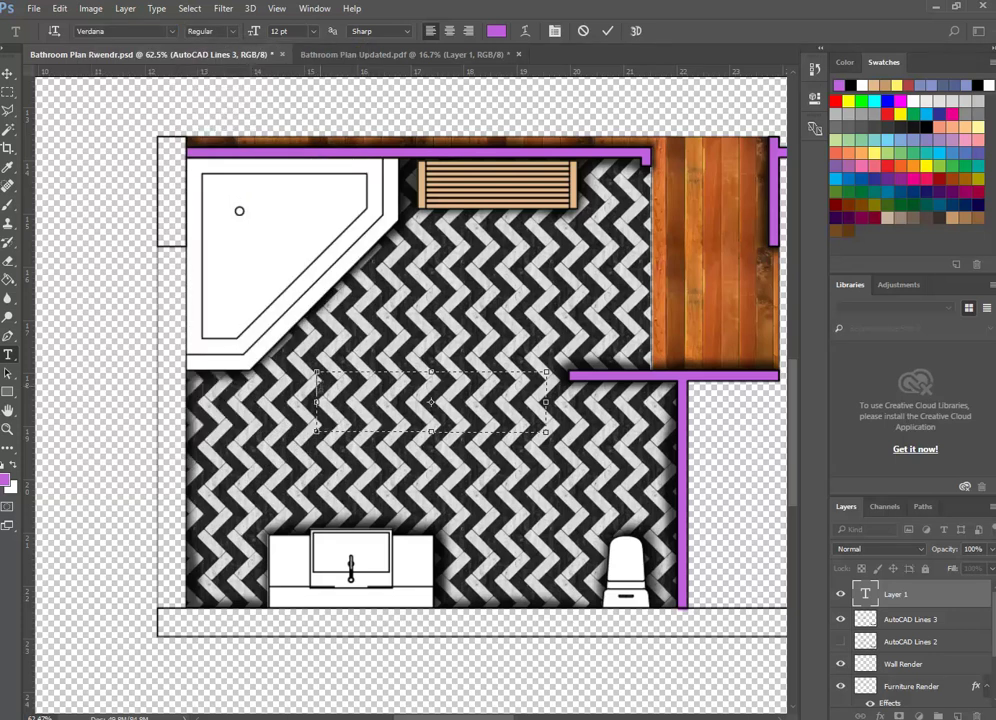
Set the text size to 16 pt and the text colour to black (#000000).
click(315, 33)
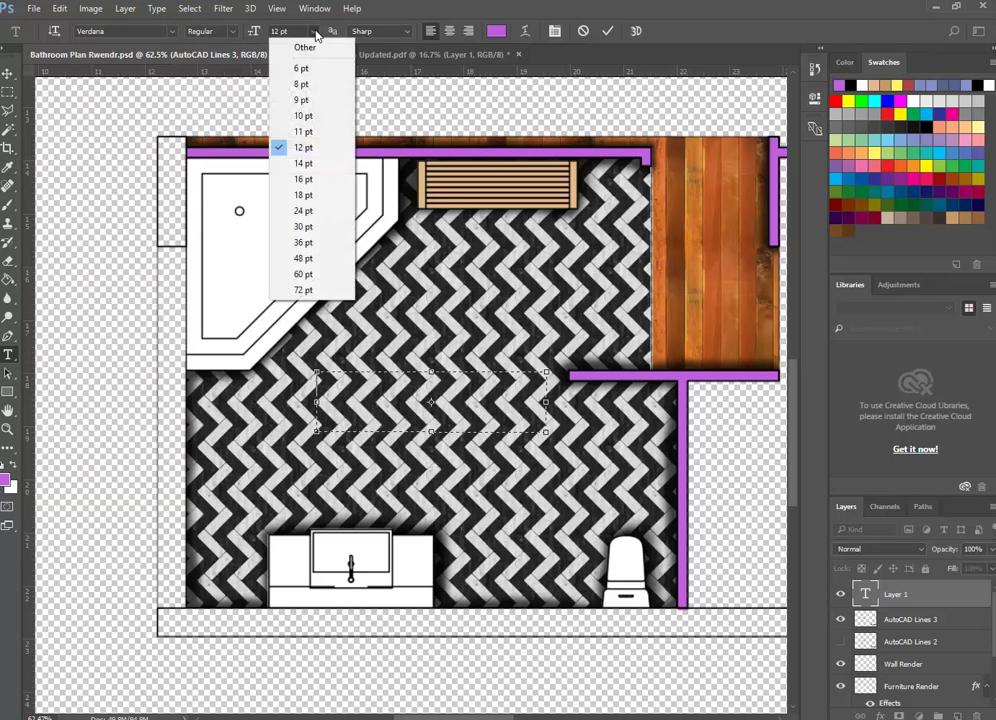
click(302, 179)
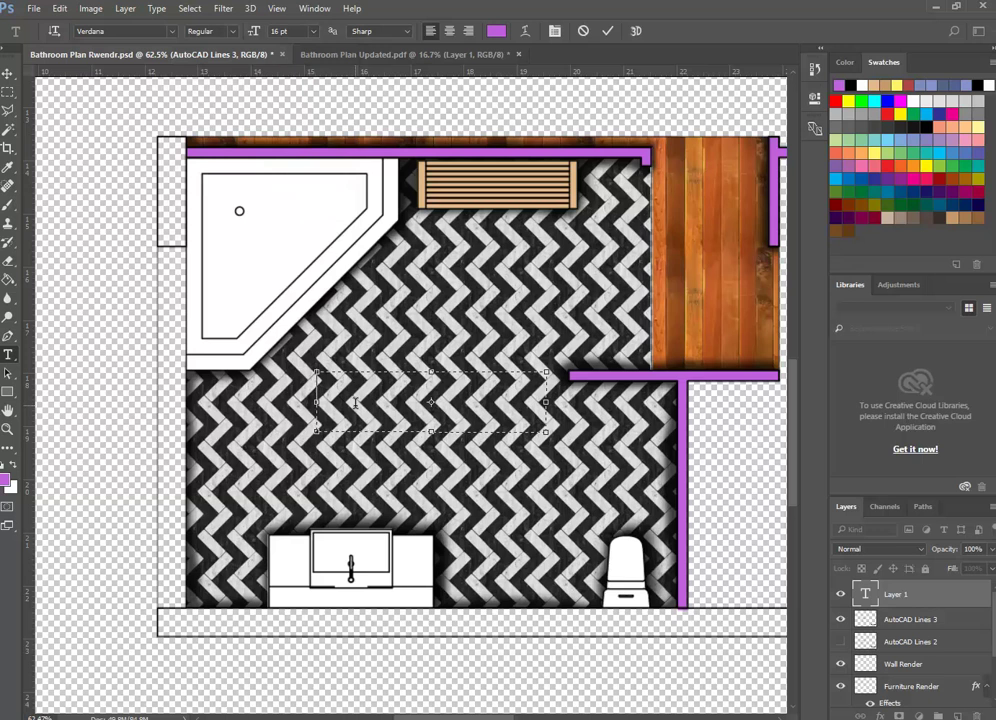
click(497, 31)
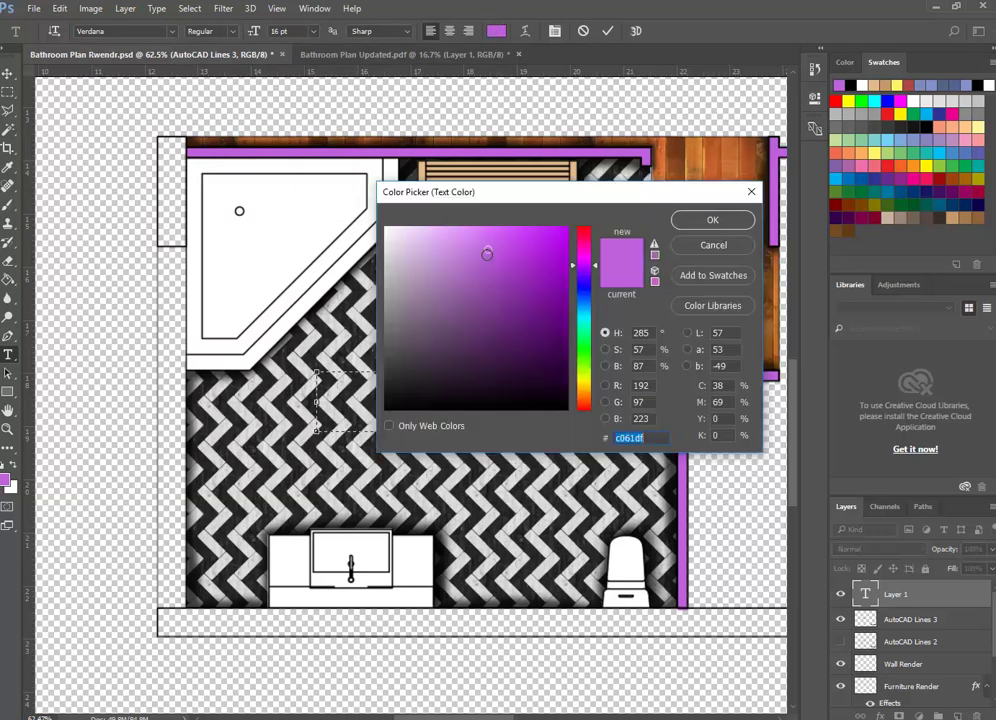
text(000000)
click(712, 220)
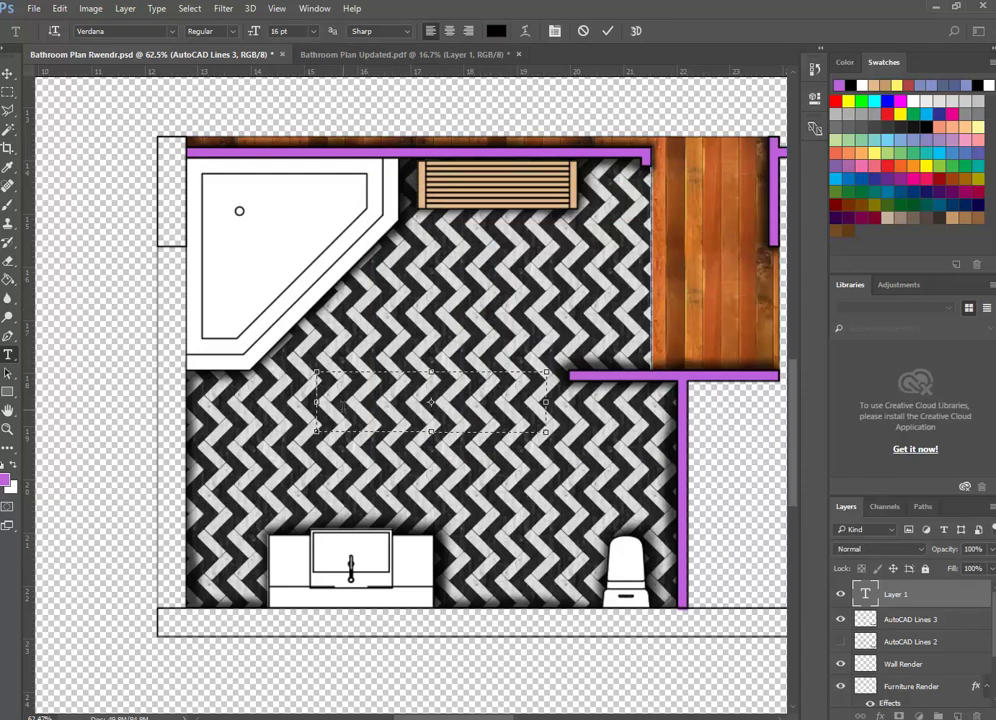
text(B)
key(BackSpace)
Change the text colour to white (#ffffff).
click(496, 31)
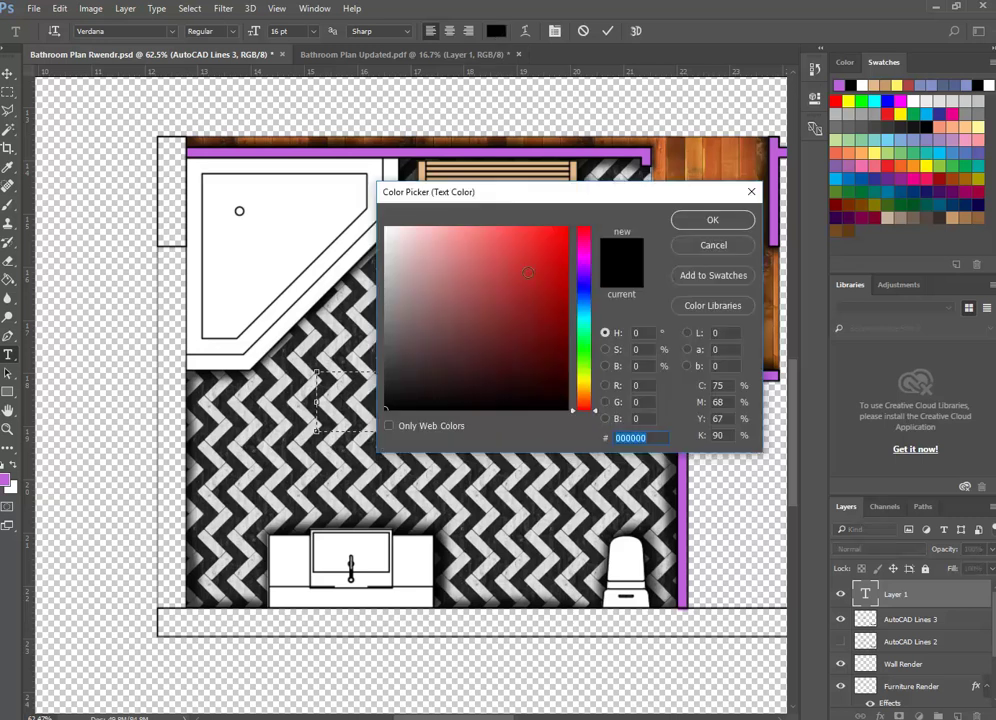
drag(538, 227, 313, 156)
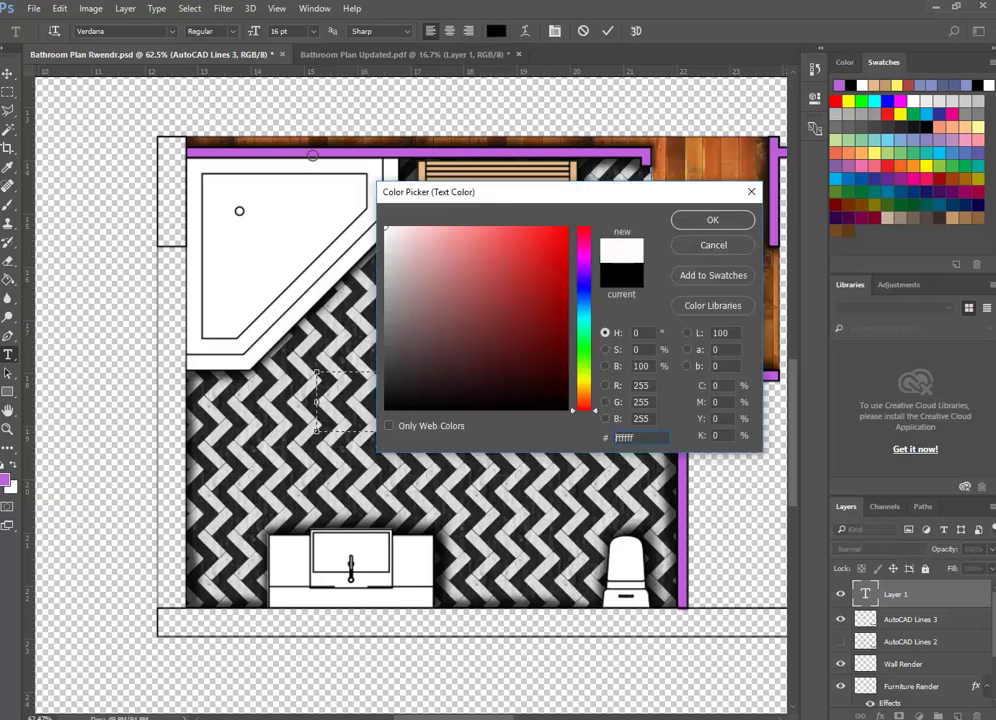
click(698, 228)
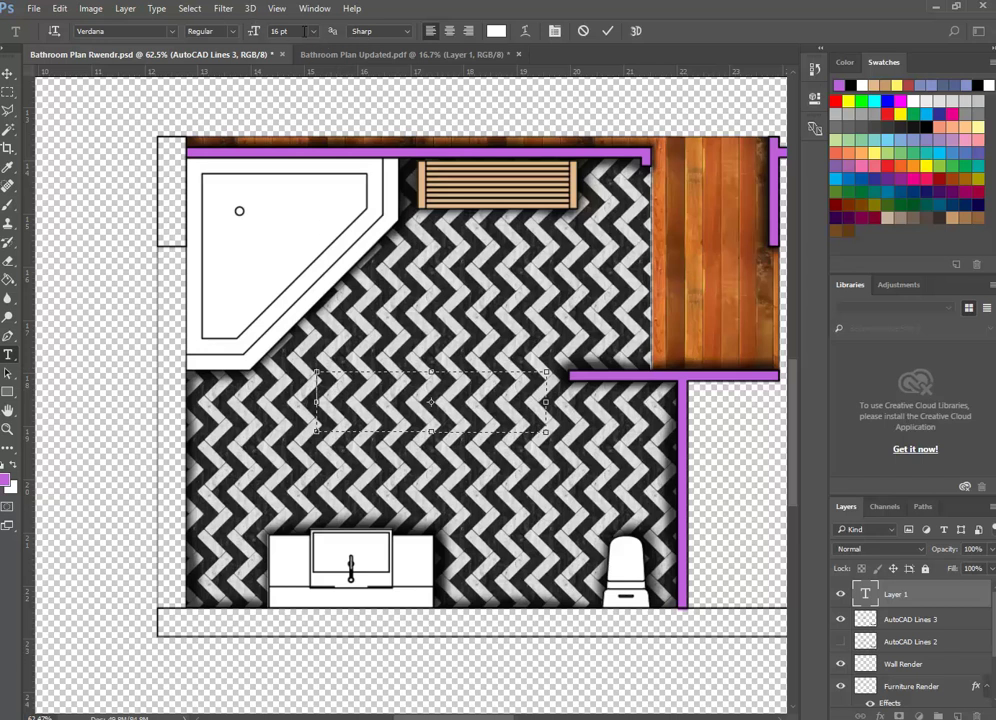
Set the text size to 24 pt and enter the label "Bathroom" in the text box.
click(312, 33)
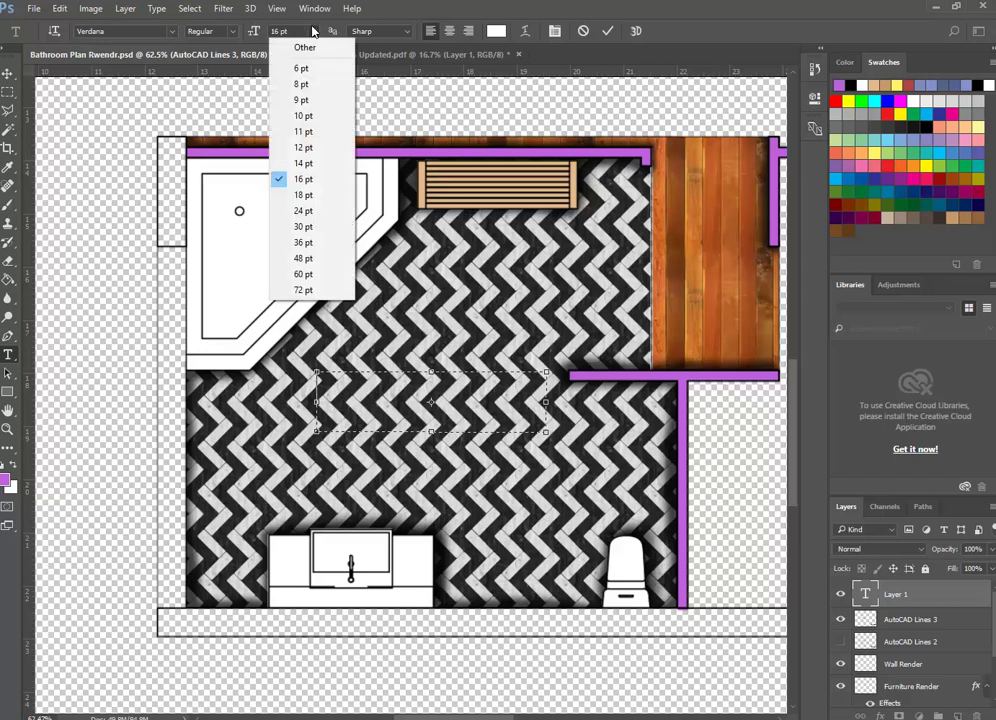
click(290, 211)
text(B)
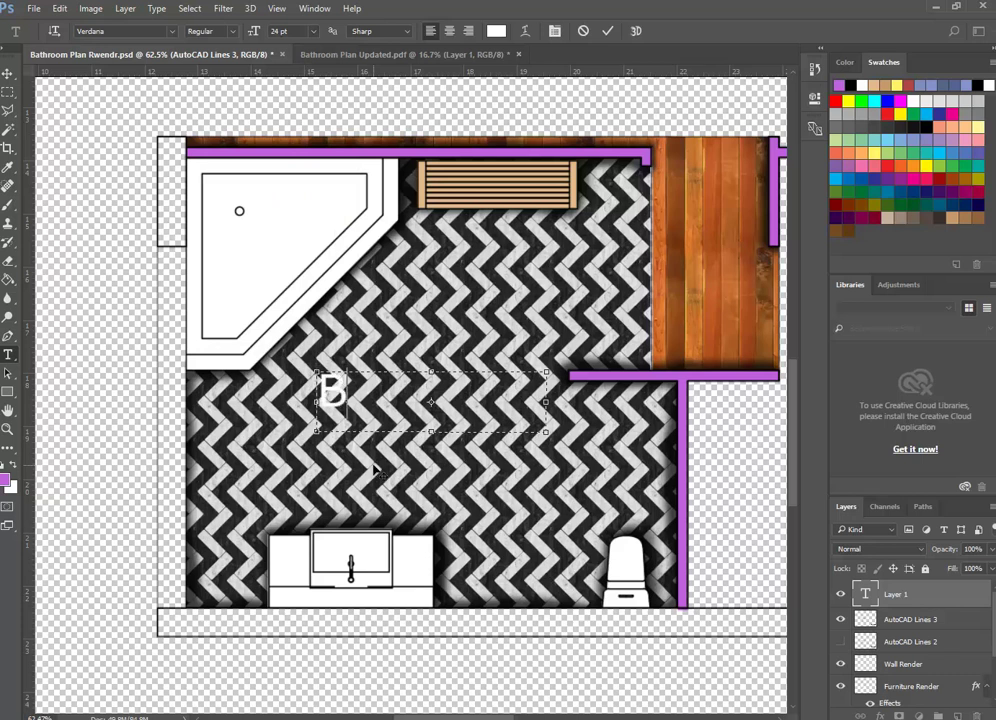
text(athroom)
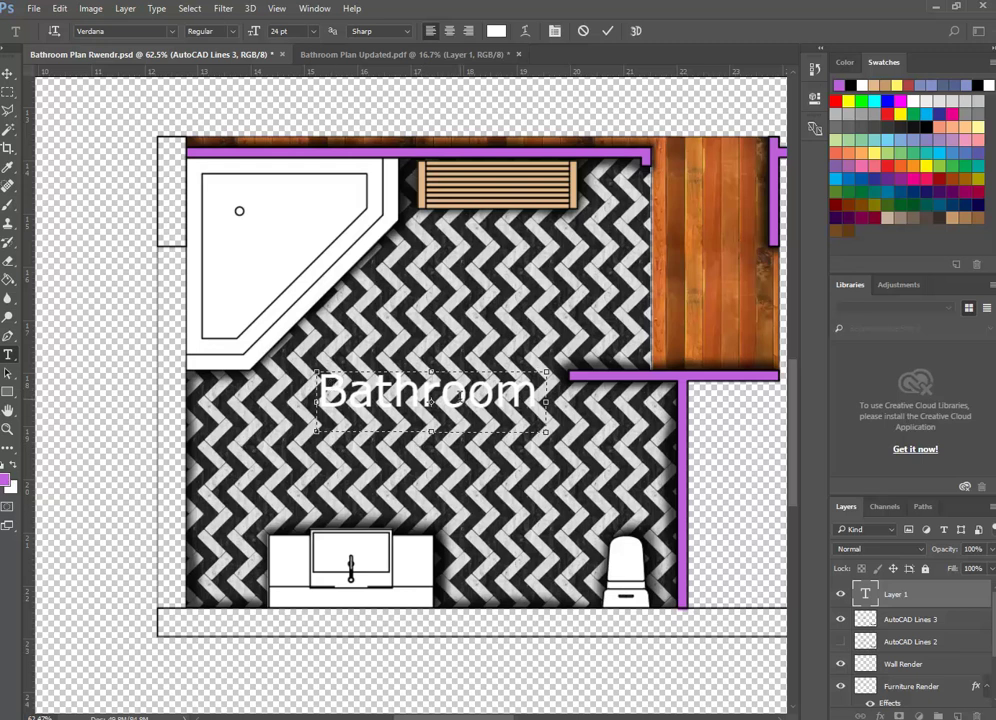
Recolour the whole Bathroom label text to black (#000000).
drag(536, 398, 300, 396)
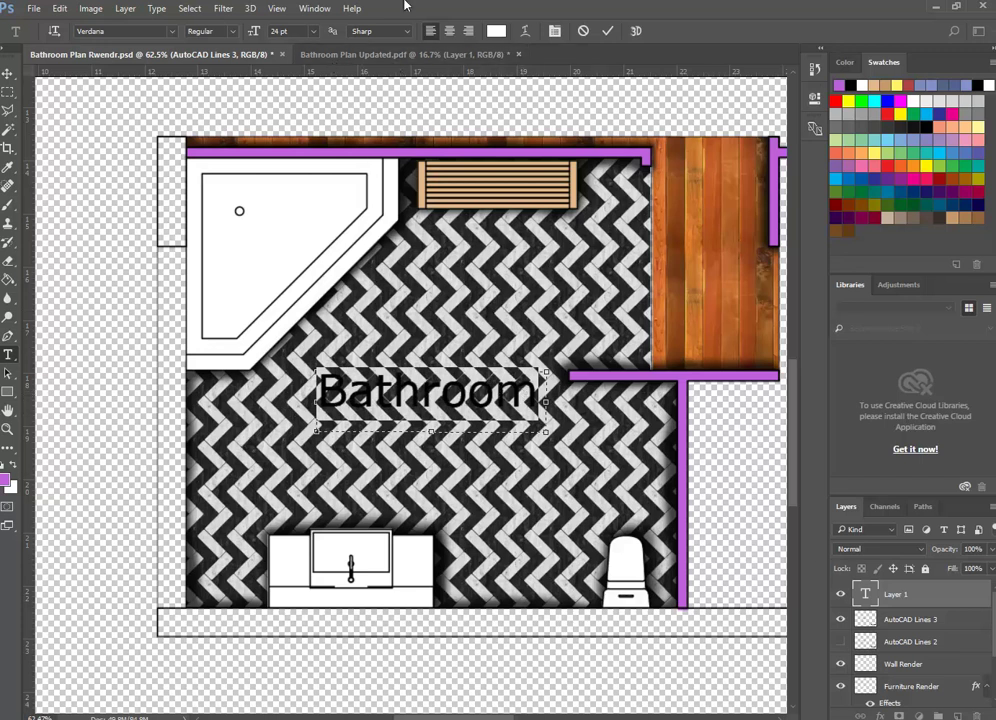
click(496, 31)
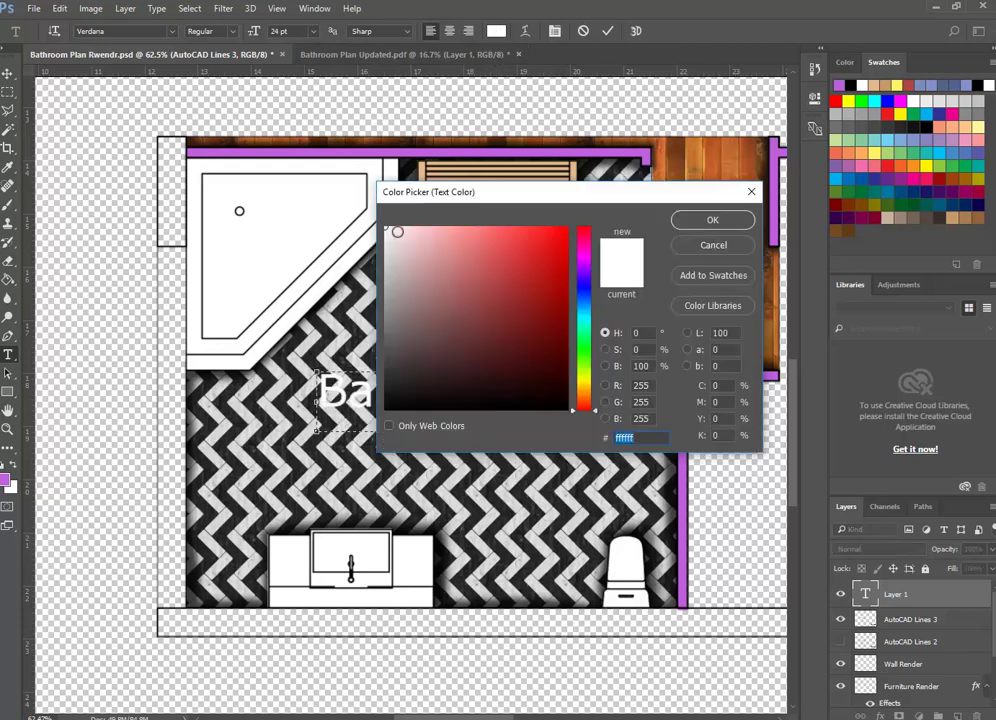
text(000000)
click(712, 220)
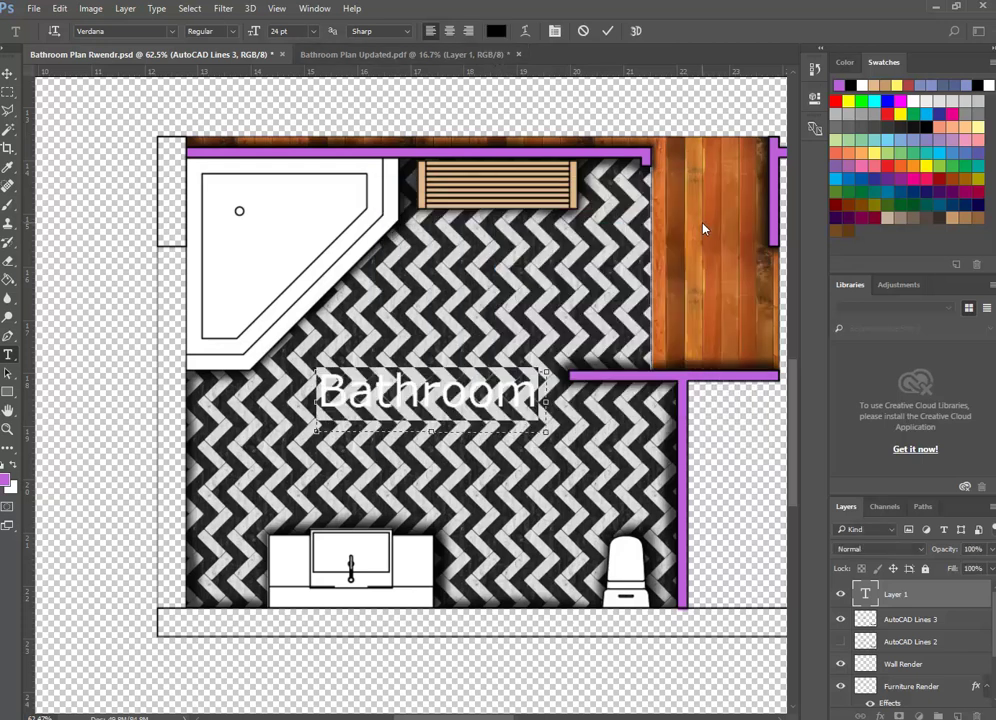
Commit the text and move the Bathroom label slightly down and to the left on the floor.
click(7, 73)
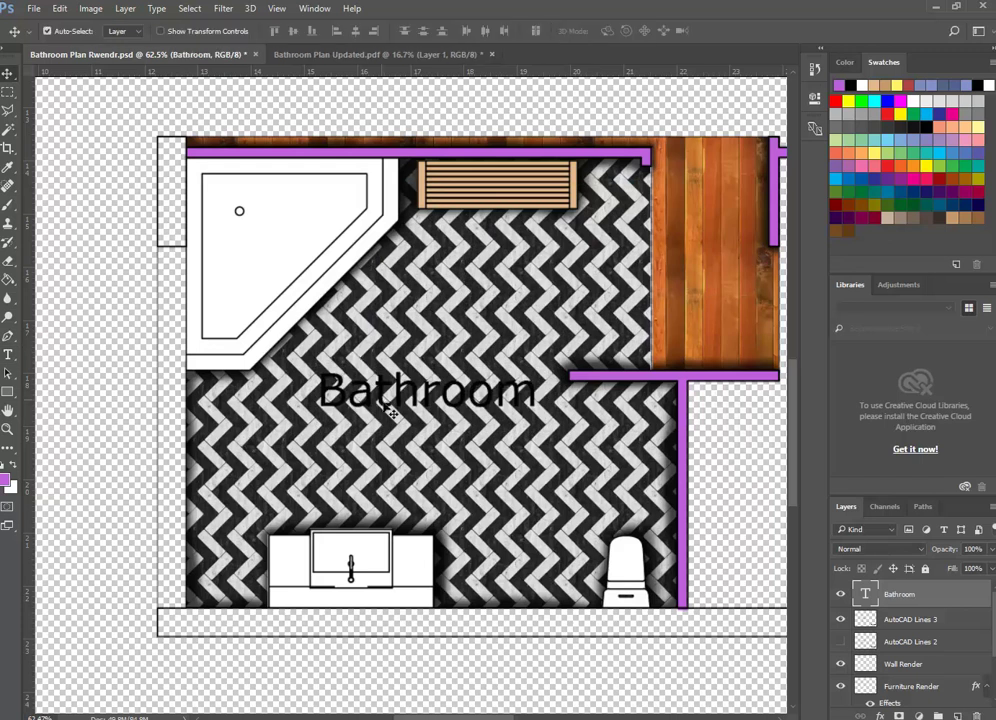
mouse_move(413, 405)
mouse_down()
mouse_move(401, 416)
mouse_move(422, 400)
mouse_move(427, 407)
mouse_up()
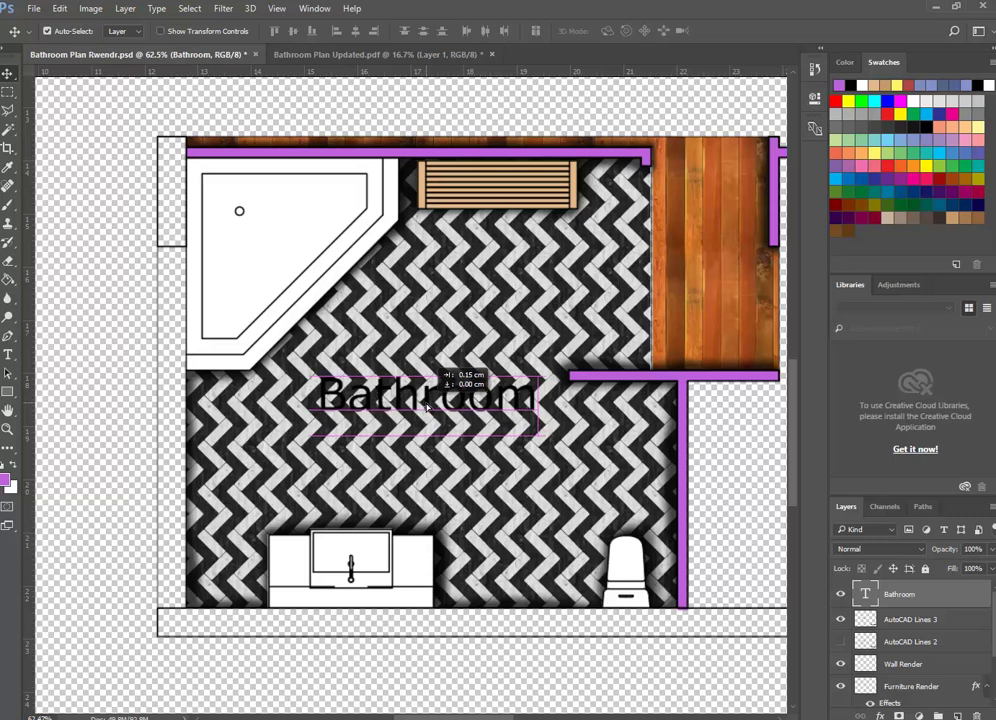
drag(427, 407, 420, 414)
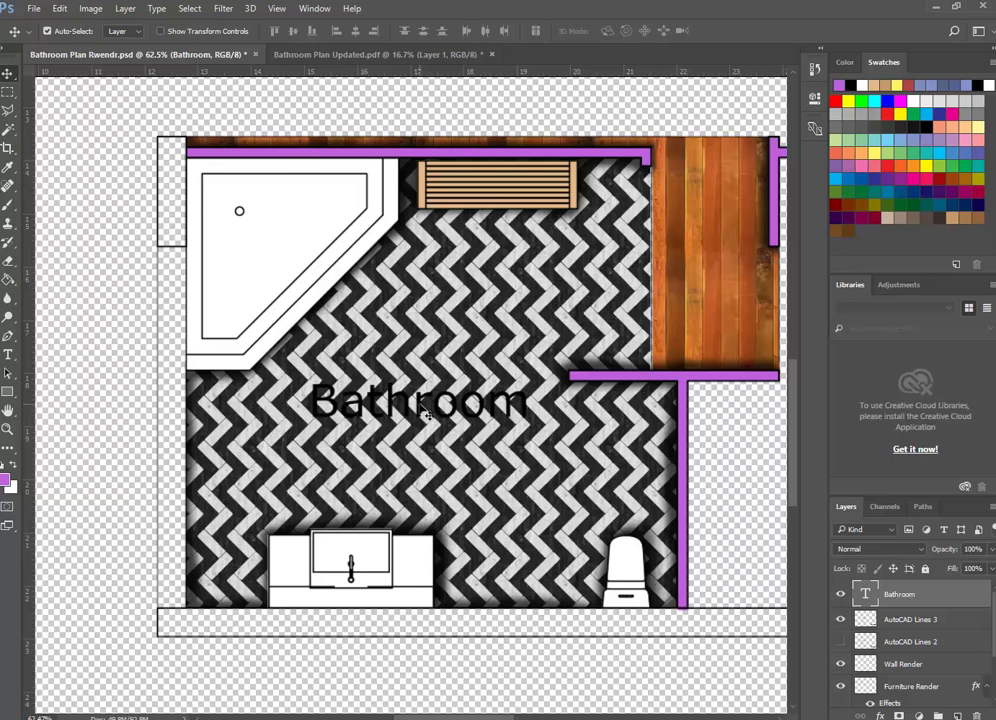
Create a new layer directly above AutoCAD Lines 3 and name it Text Background.
click(874, 622)
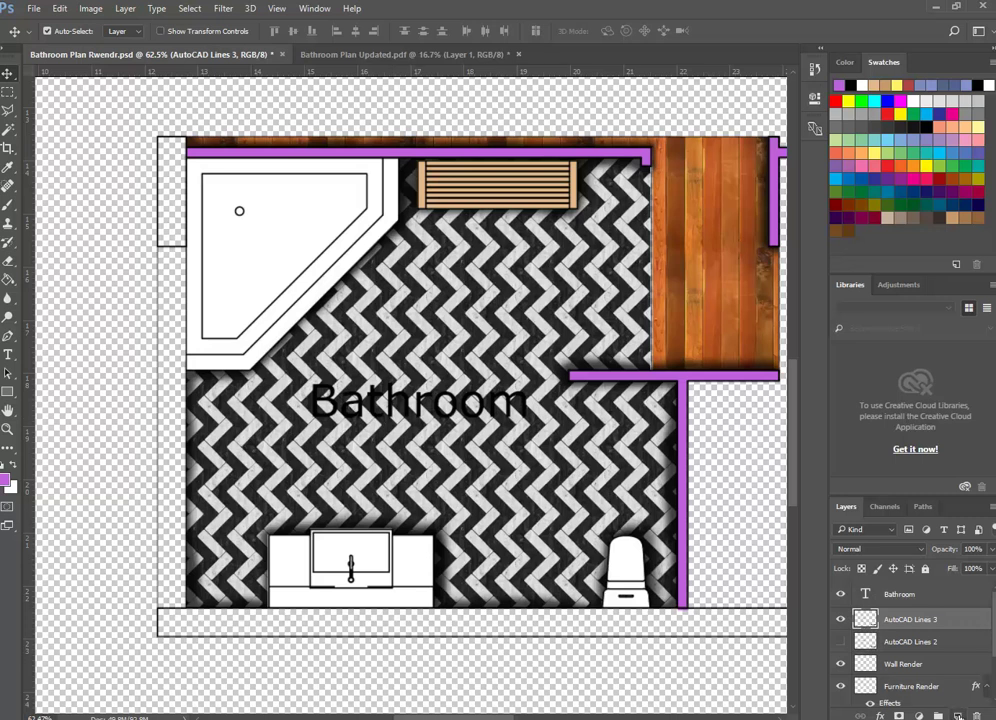
key(ctrl+shift+alt+n)
double_click(896, 619)
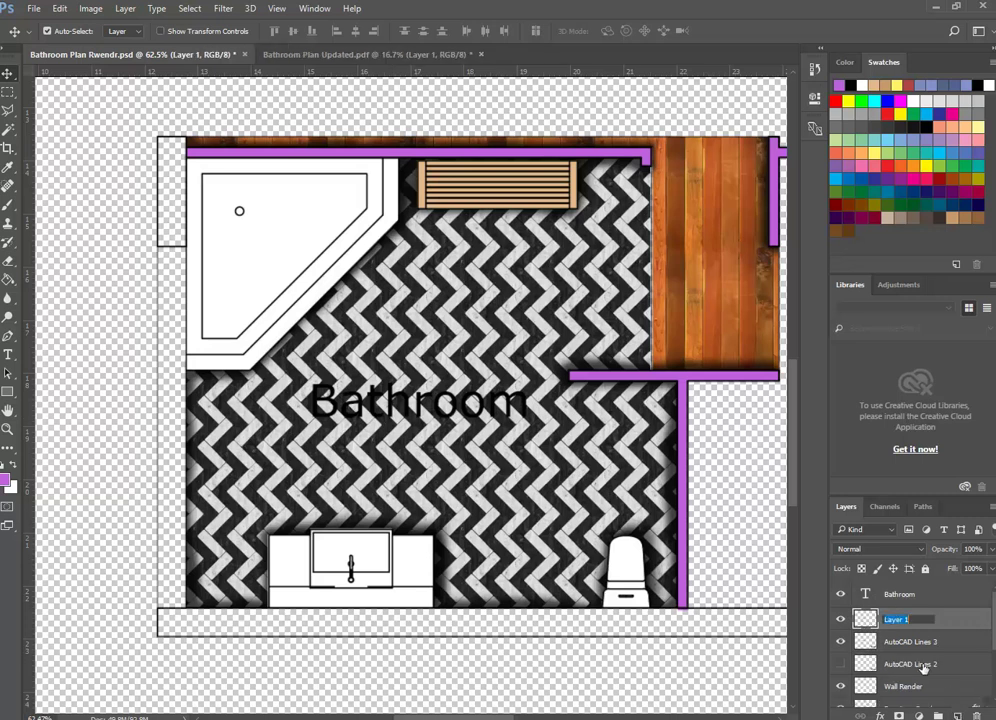
text(T)
key(Return)
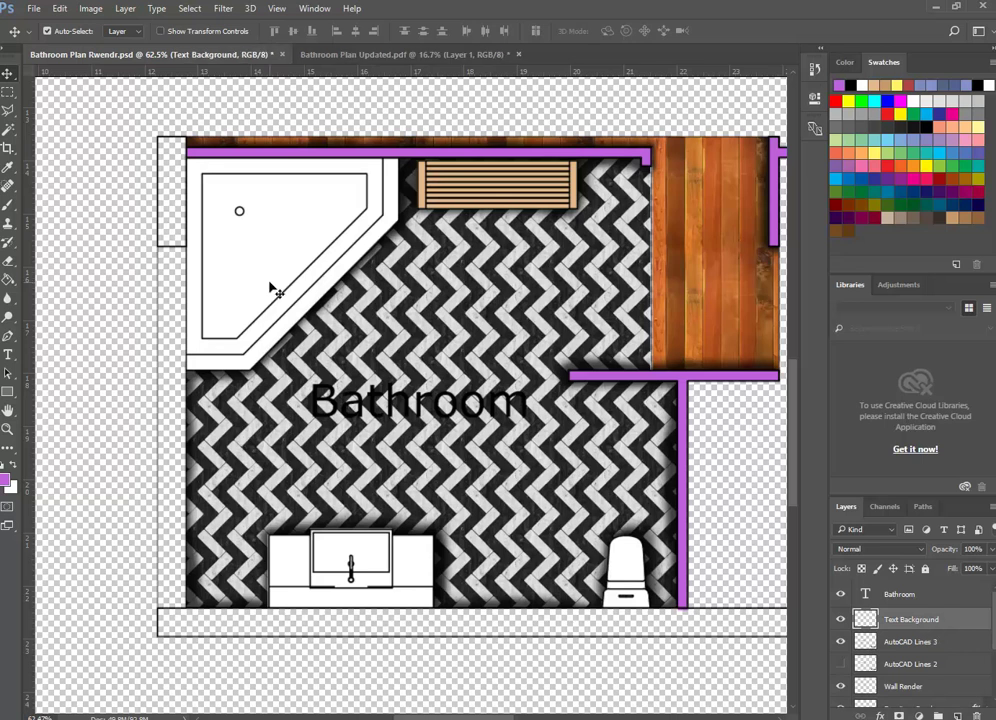
Select a rectangle about 4.2 cm by 0.8 cm around the Bathroom label and fill it with white on the Text Background layer.
click(8, 91)
drag(309, 379, 532, 423)
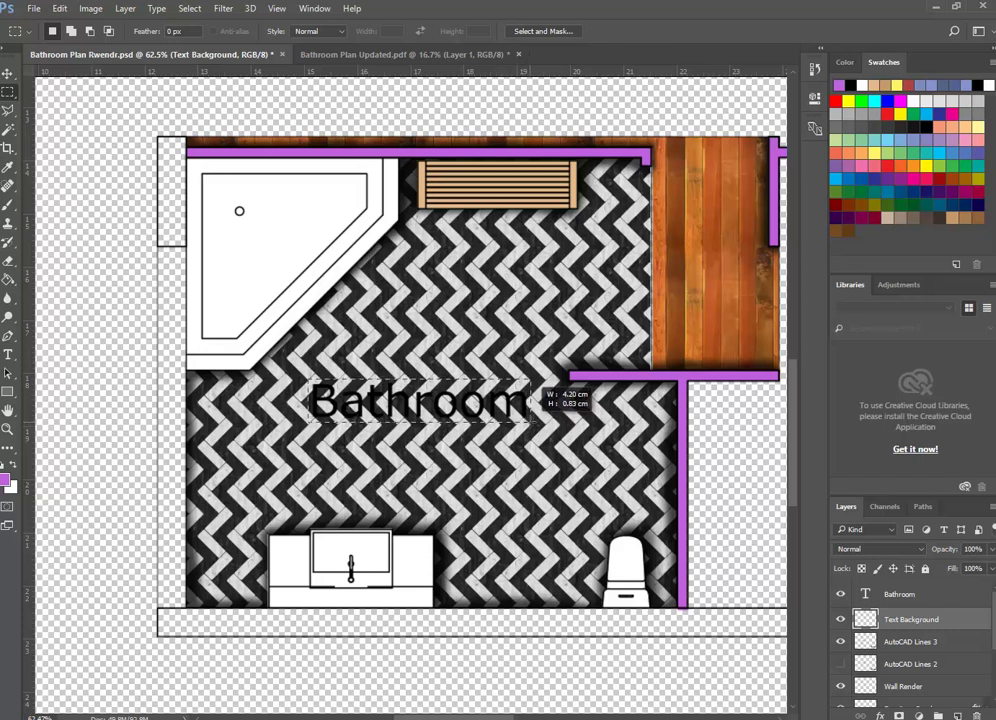
drag(532, 423, 530, 421)
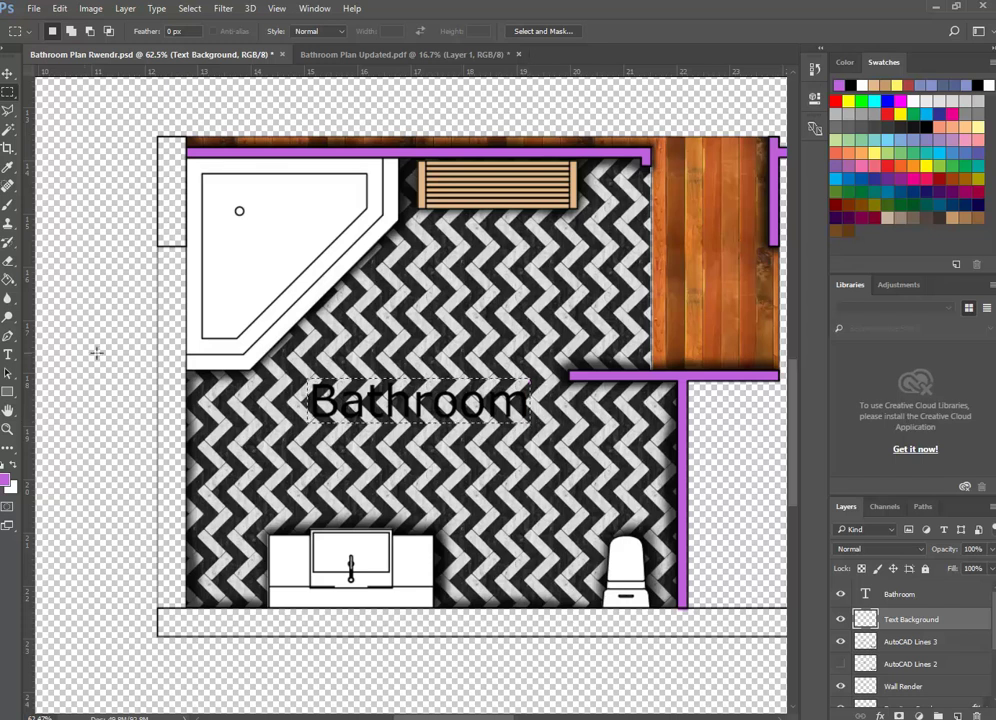
click(14, 466)
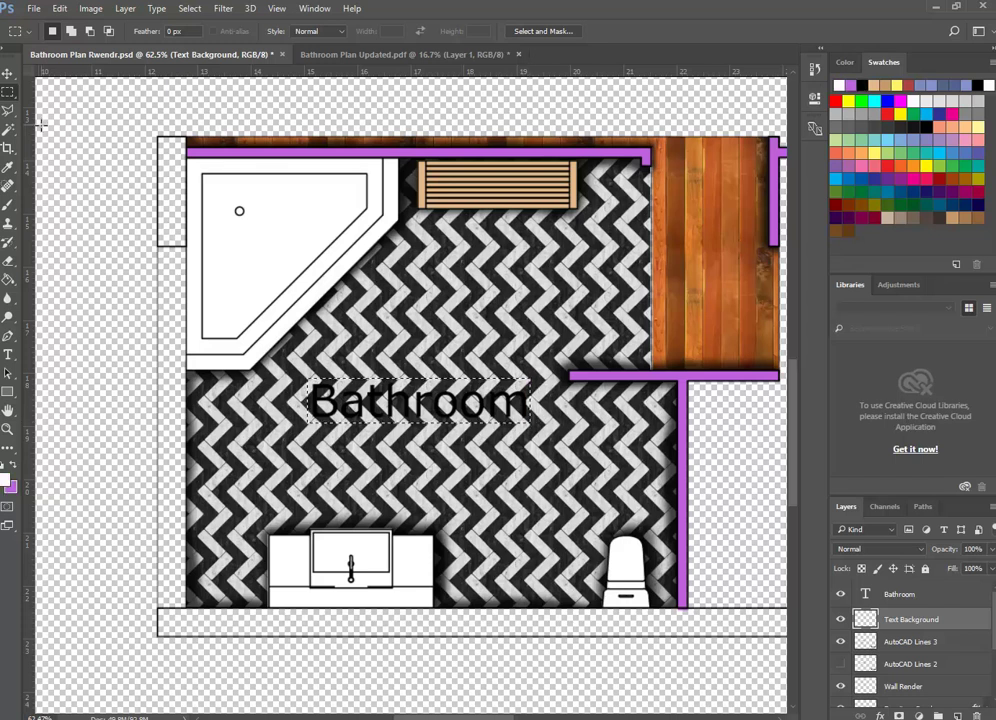
click(8, 280)
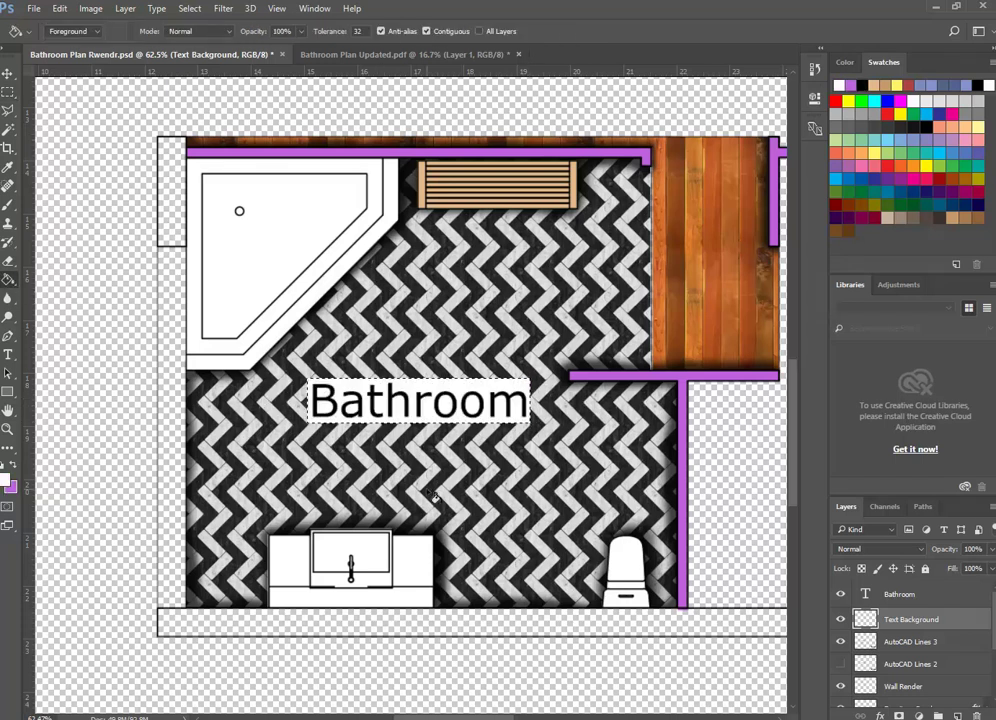